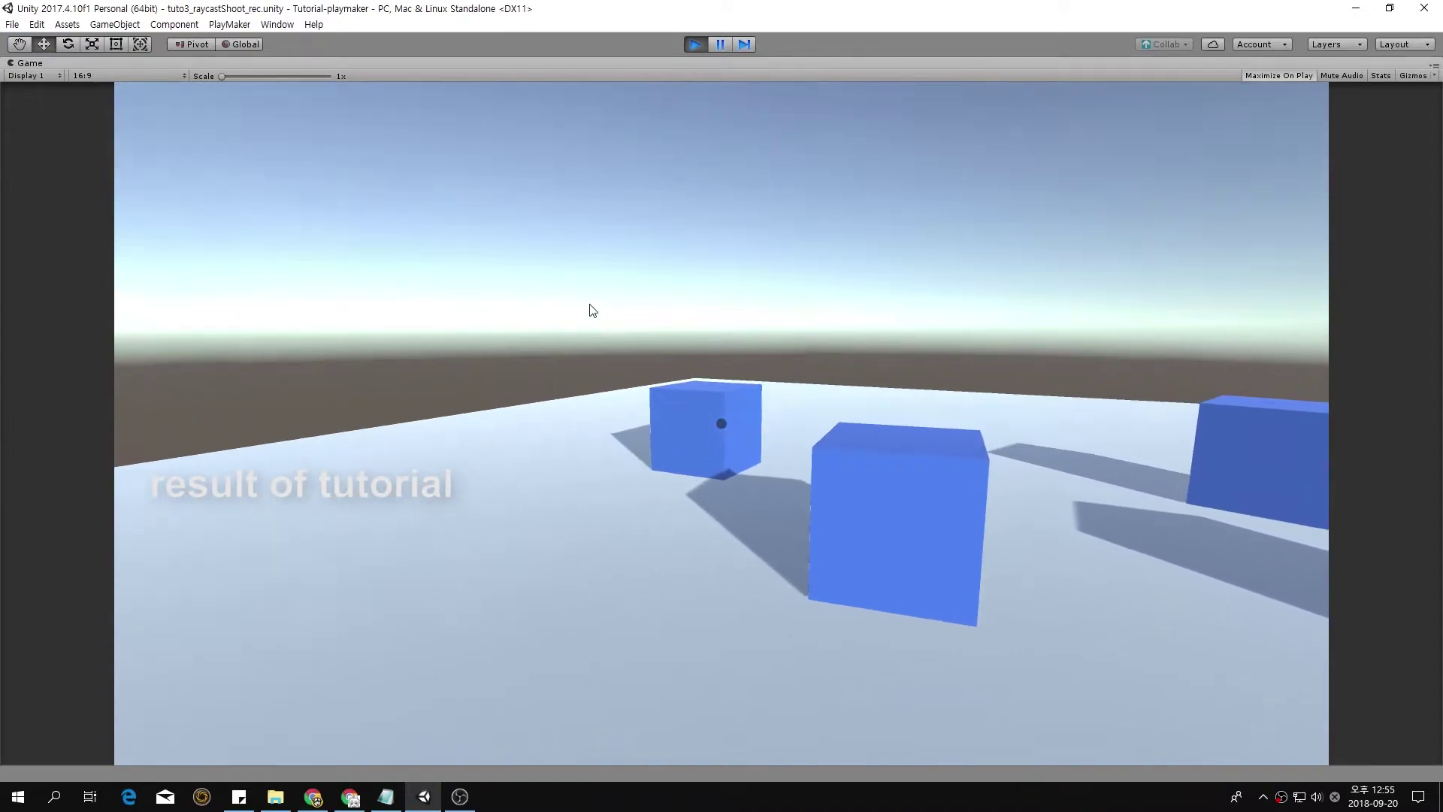
- Try shooting at the blue cubes in the running game
click(587, 303)
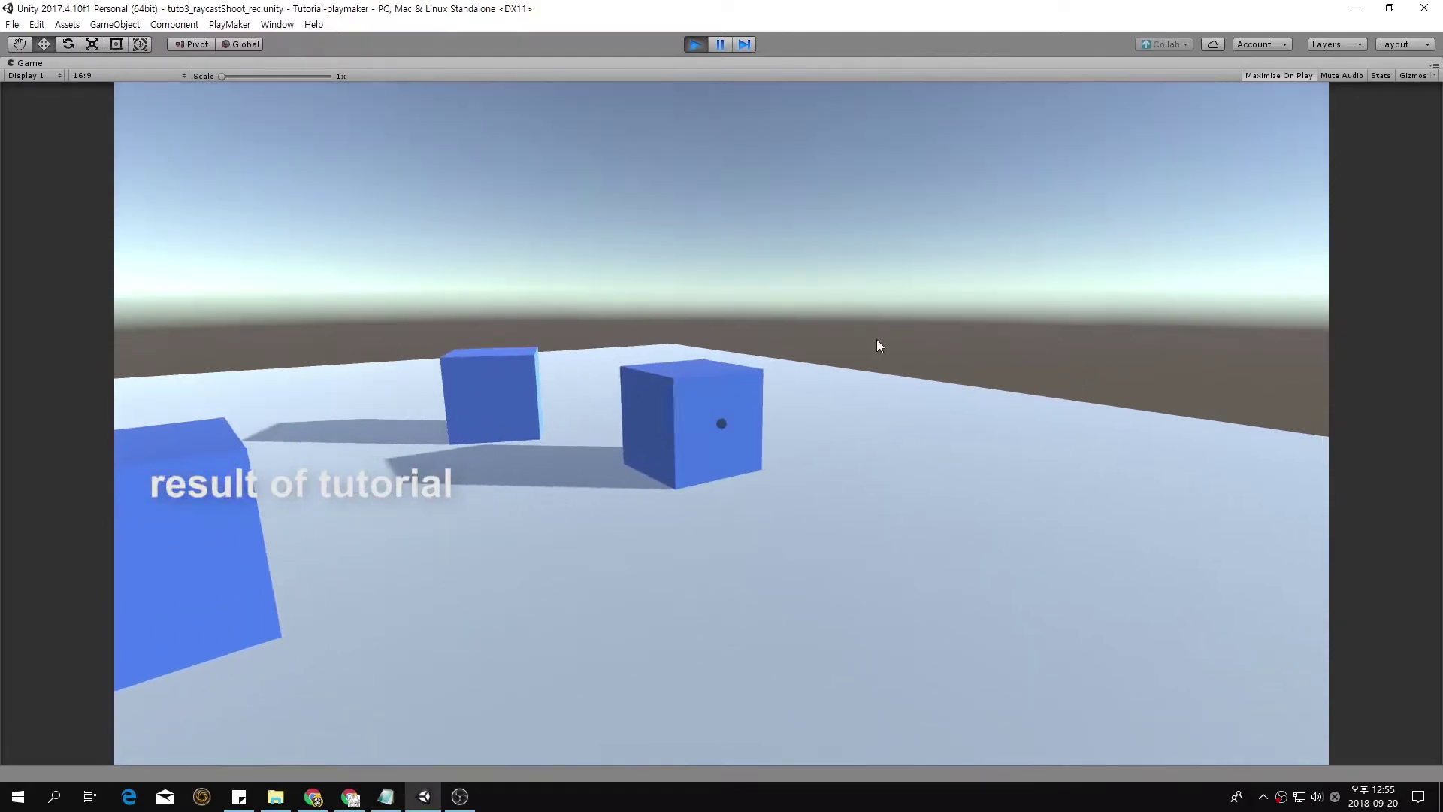
click(872, 346)
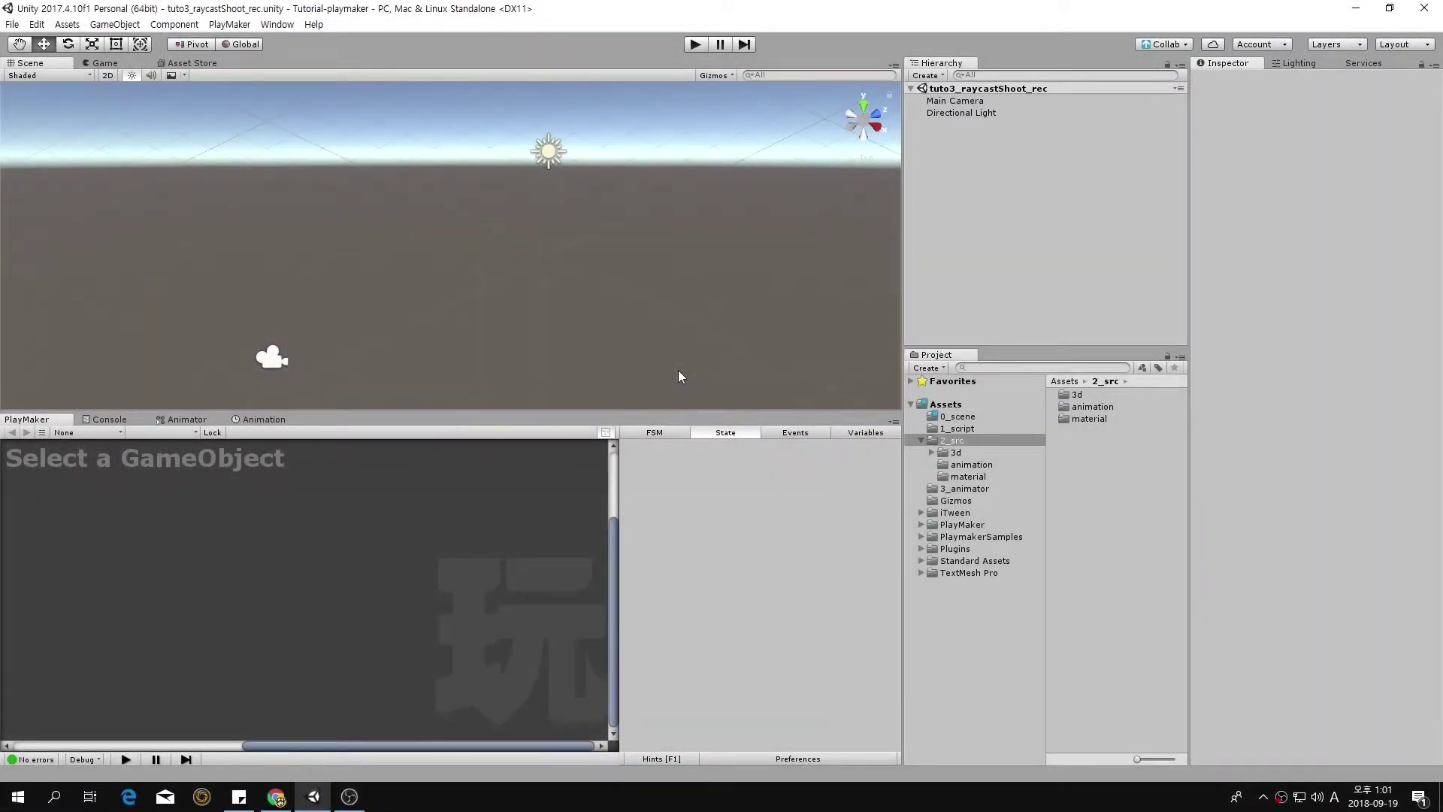
- Add a 3D plane to the scene and name it "floor"
click(931, 76)
mouse_move(1033, 132)
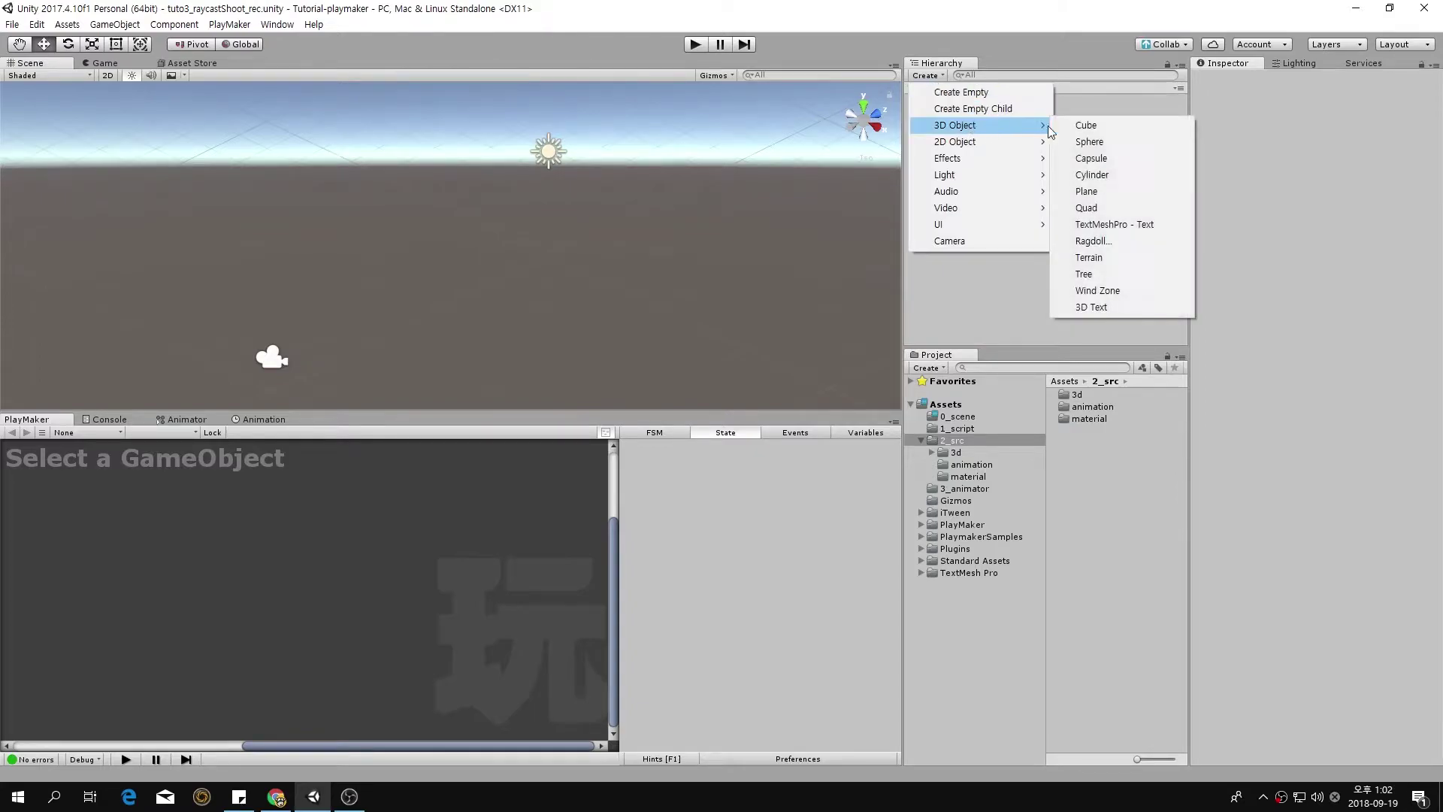
click(1094, 192)
click(1294, 81)
text(floor)
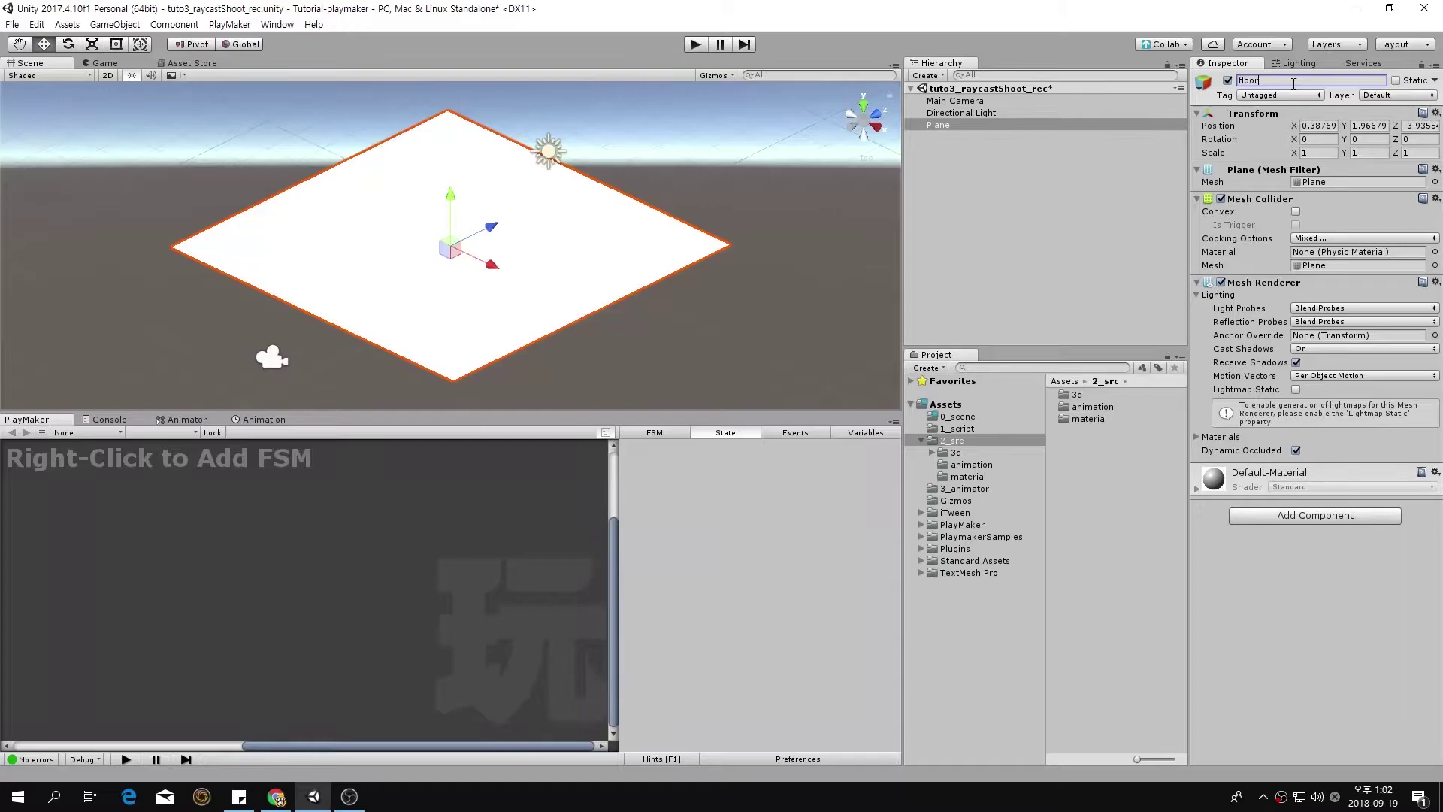
- Set the floor's scale to 2 on the X and Z axes
click(1321, 153)
text(2)
key(Tab)
key(Tab)
text(2)
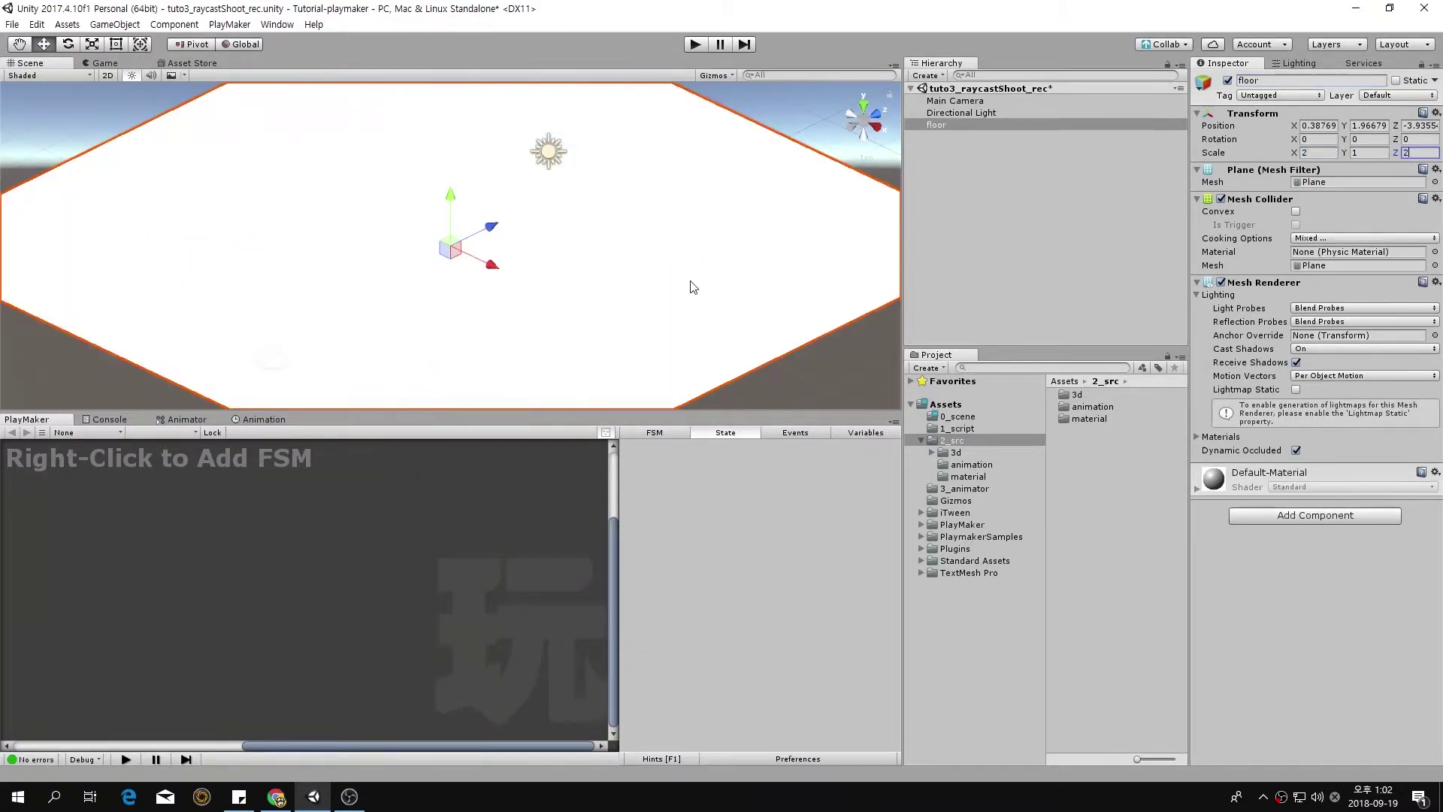
- Rotate the directional light to about 158.7 on X and -230.2 on Y
click(970, 113)
click(1312, 139)
text(55.55)
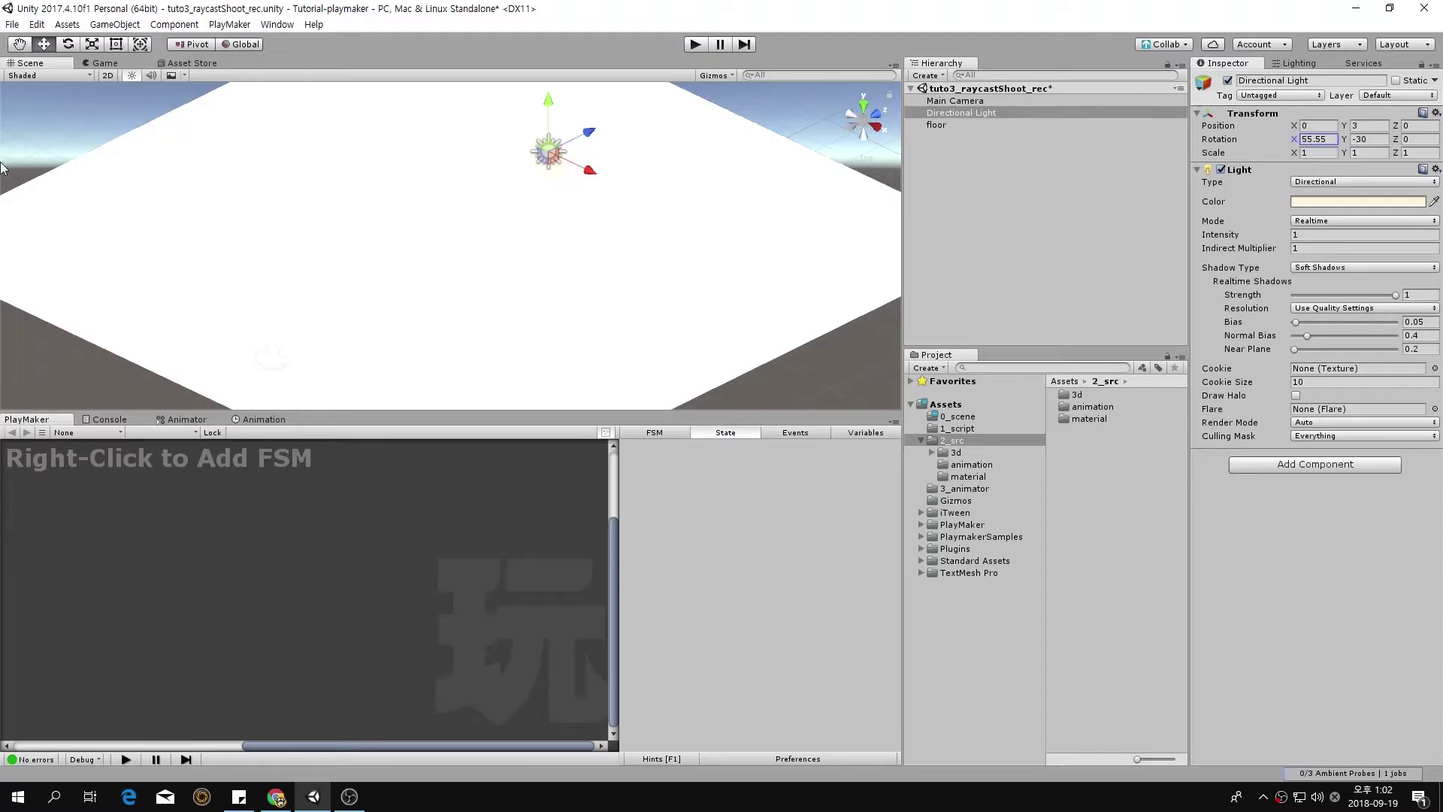
key(Tab)
text(45.4)
drag(197, 146, 403, 138)
alt+drag(443, 331, 572, 258)
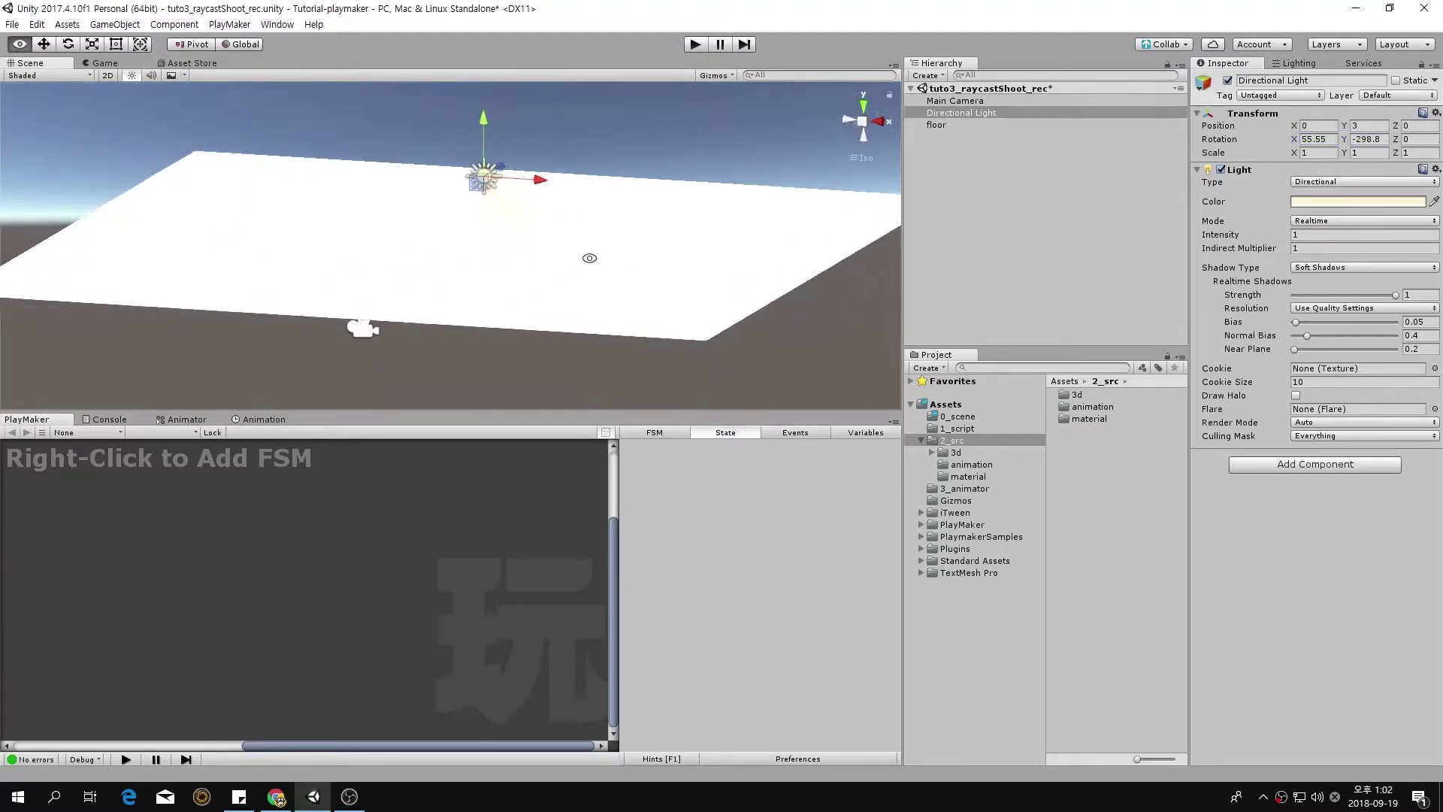
middle_drag(572, 258, 613, 277)
drag(1357, 143, 440, 160)
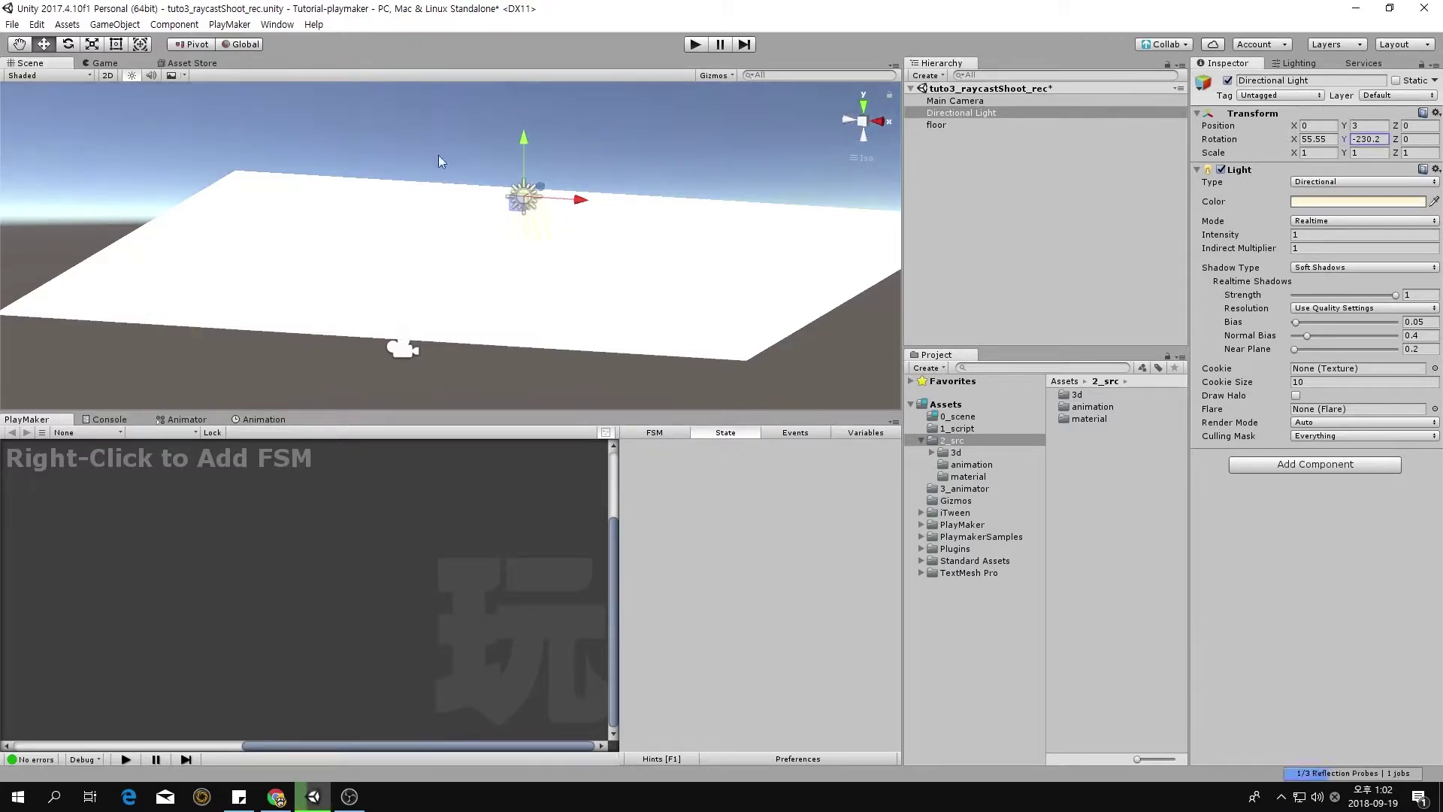
drag(1293, 139, 21, 134)
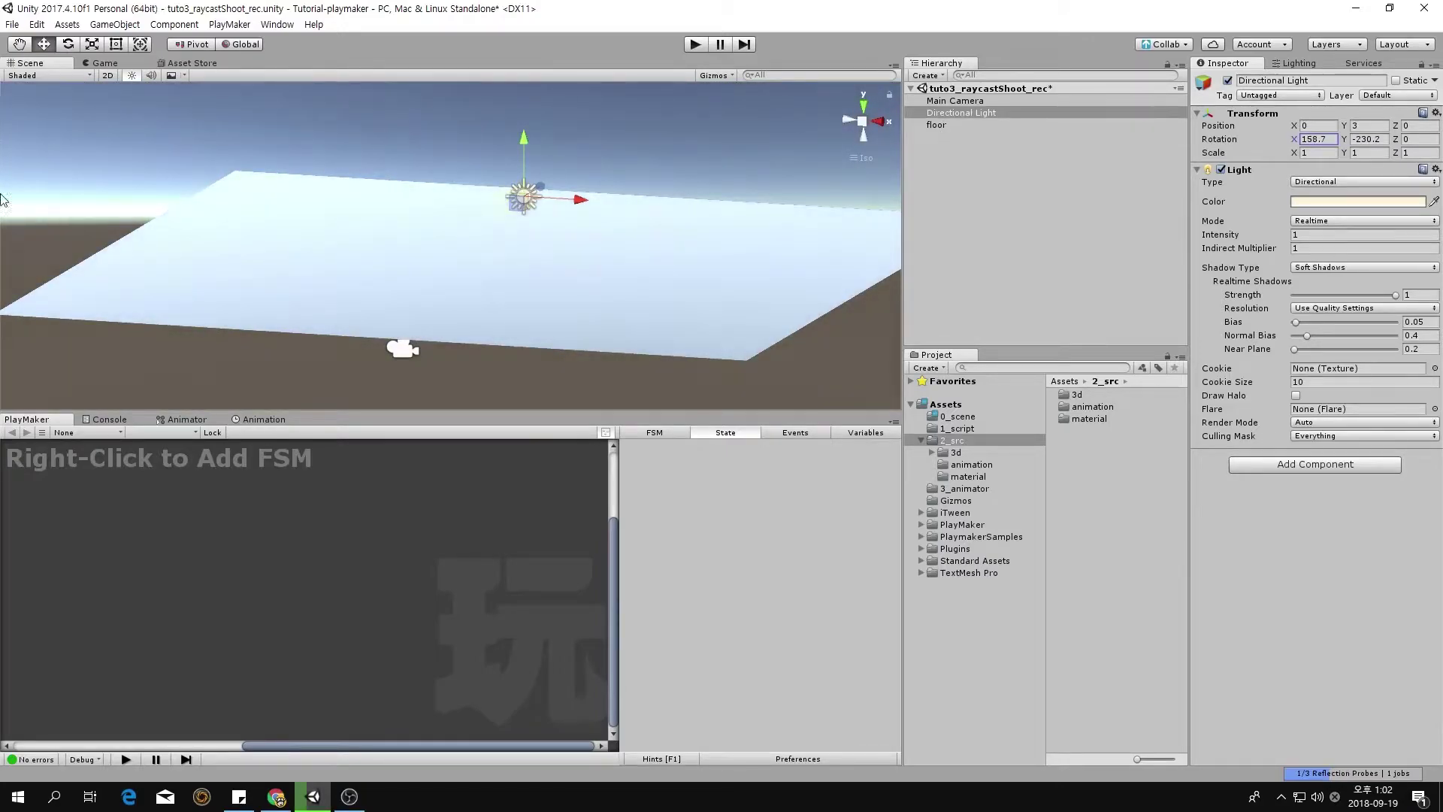
- Set the directional light's intensity to 0.8
click(1324, 235)
text(0.8)
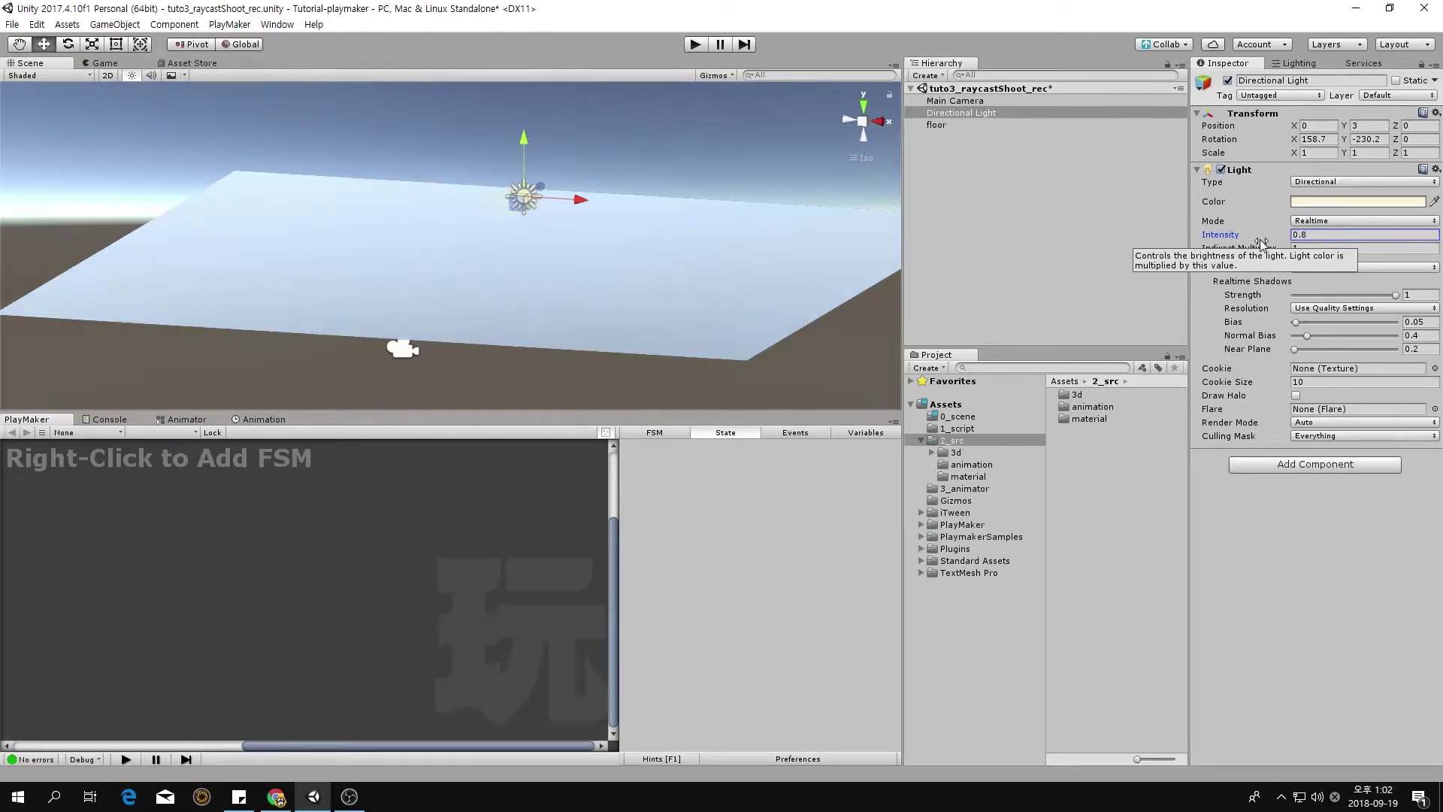
click(969, 157)
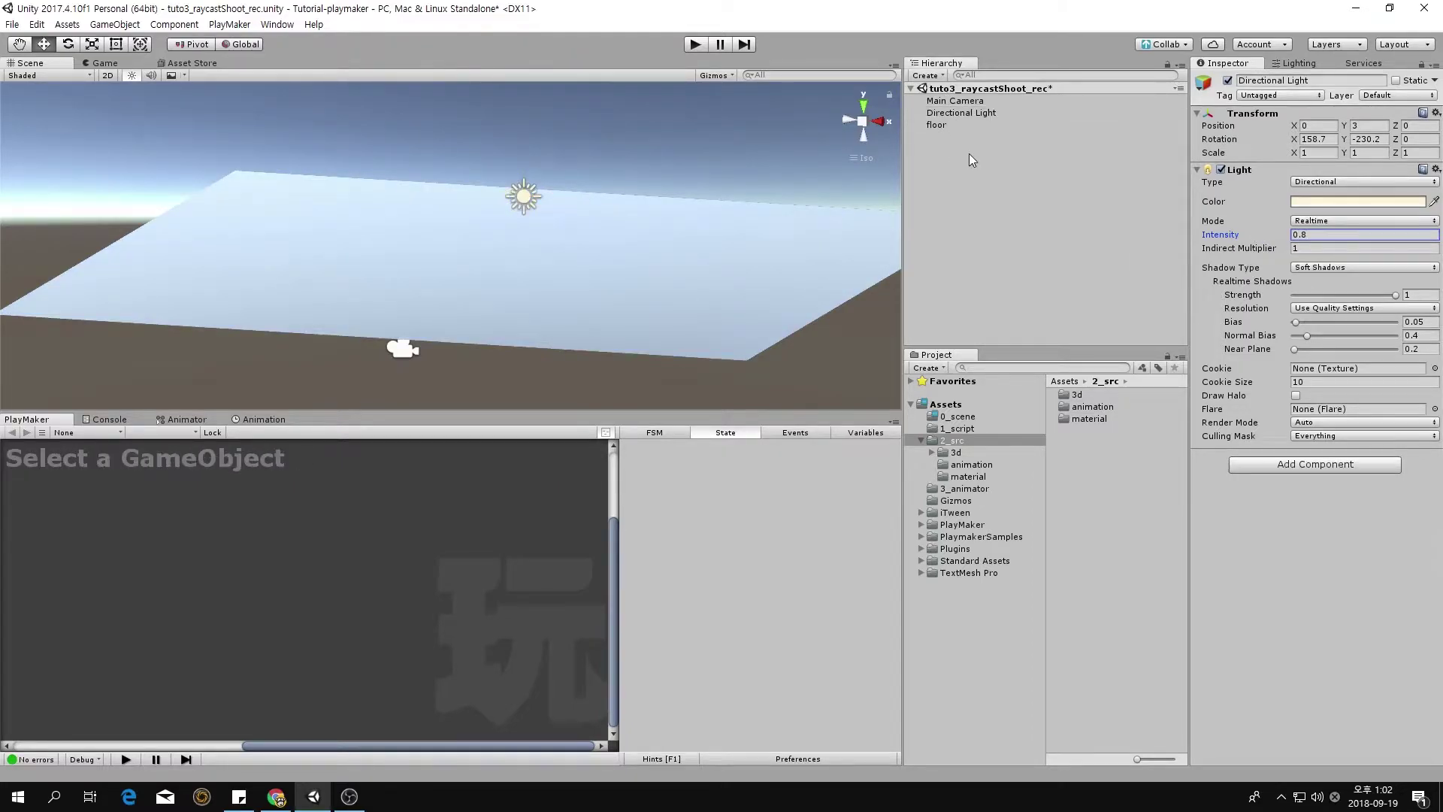
- Add a 3D cube to the scene and reset its transform
click(938, 78)
mouse_move(997, 125)
click(1171, 125)
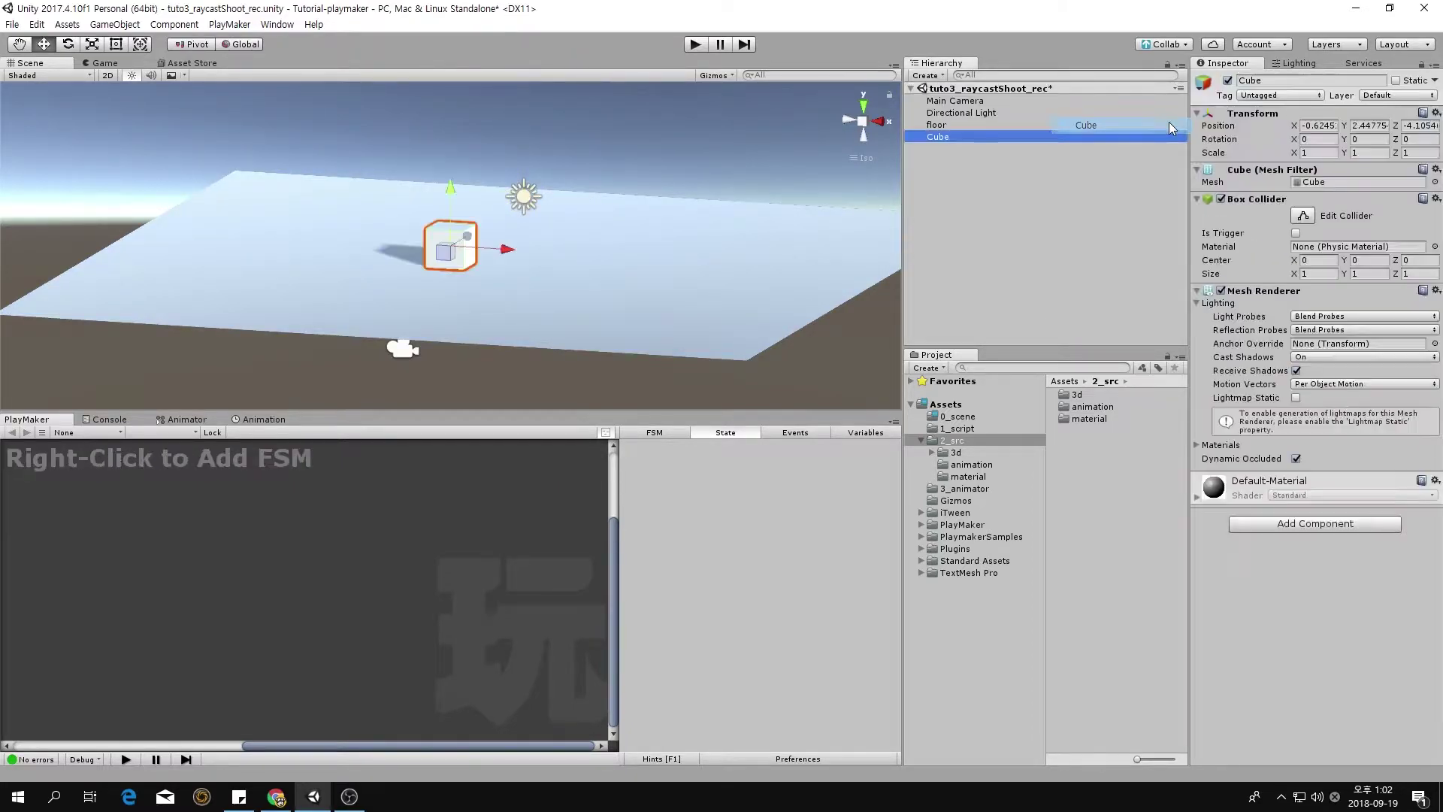
click(1290, 81)
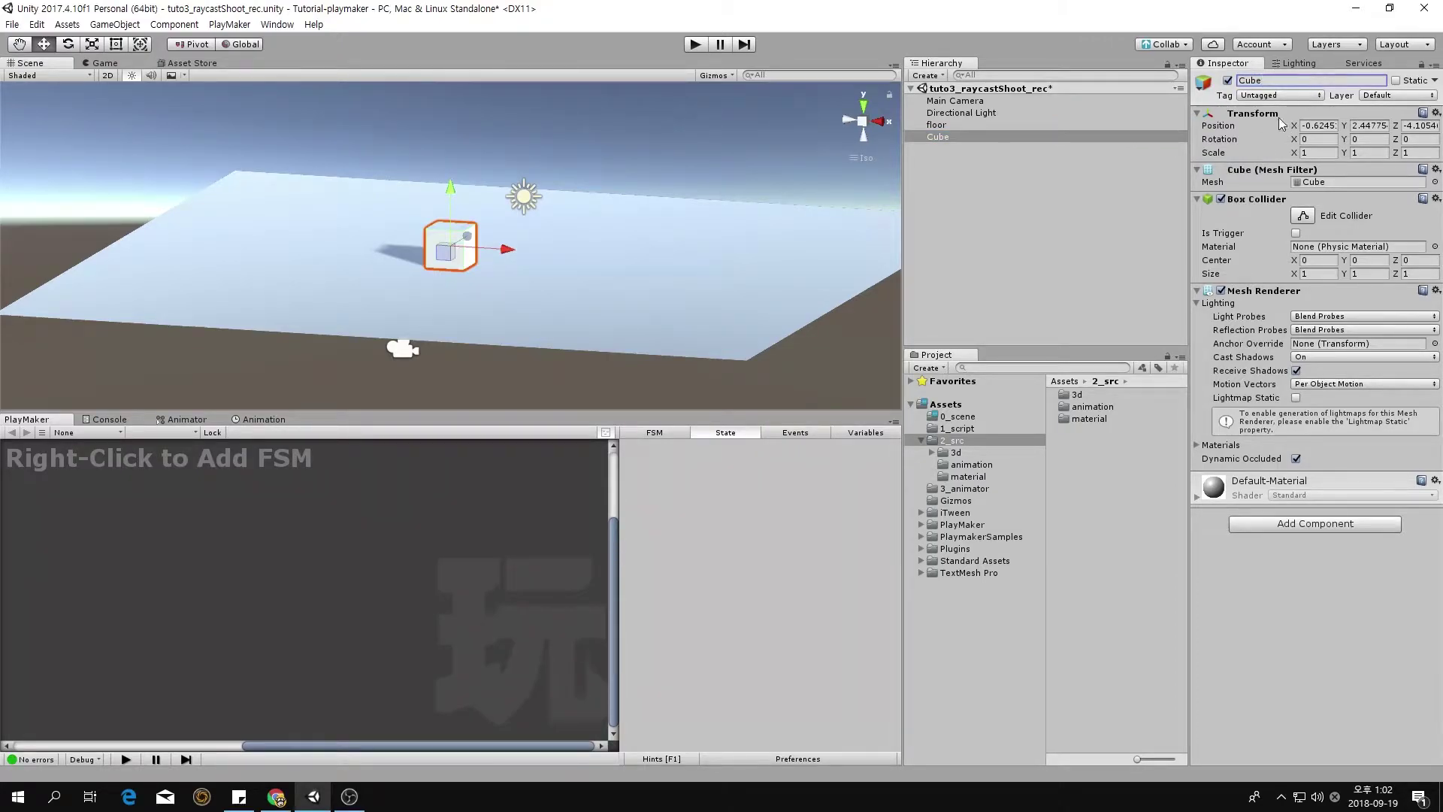
click(1437, 113)
click(1233, 122)
- Reset the floor's transform to its default values
click(969, 125)
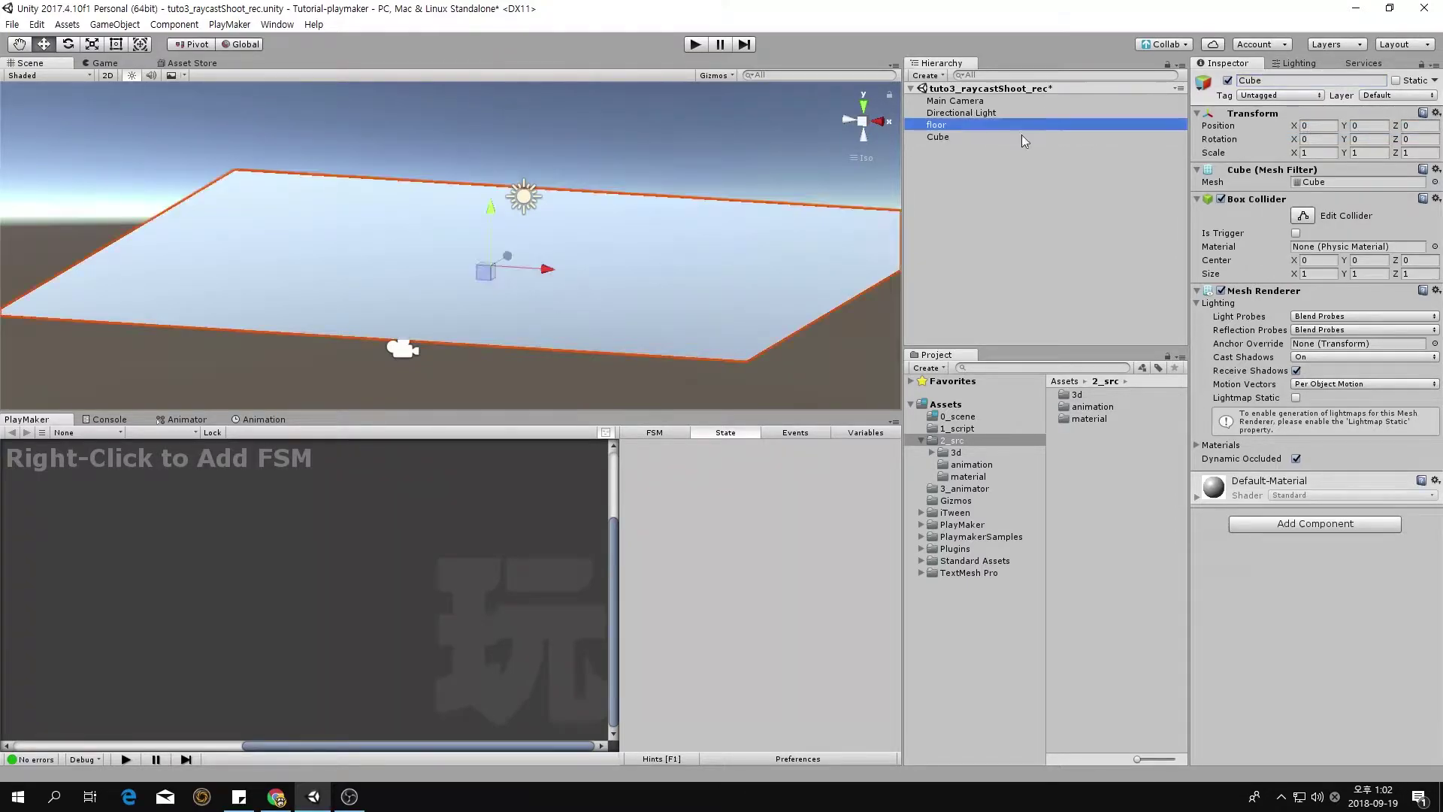
click(1438, 113)
click(1308, 128)
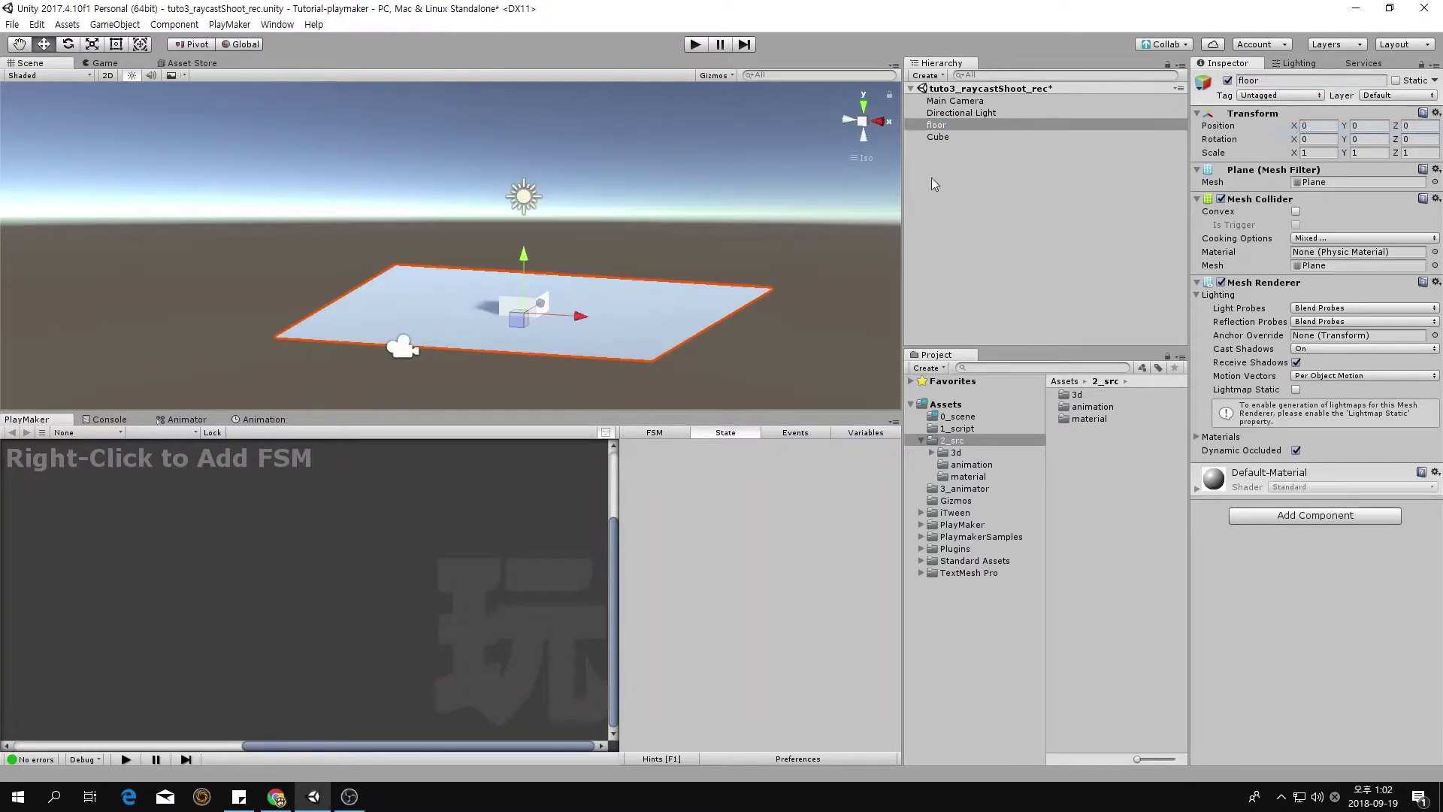
- Set the cube's Y position to 1 and add a Rigidbody component to it
click(942, 136)
click(1370, 125)
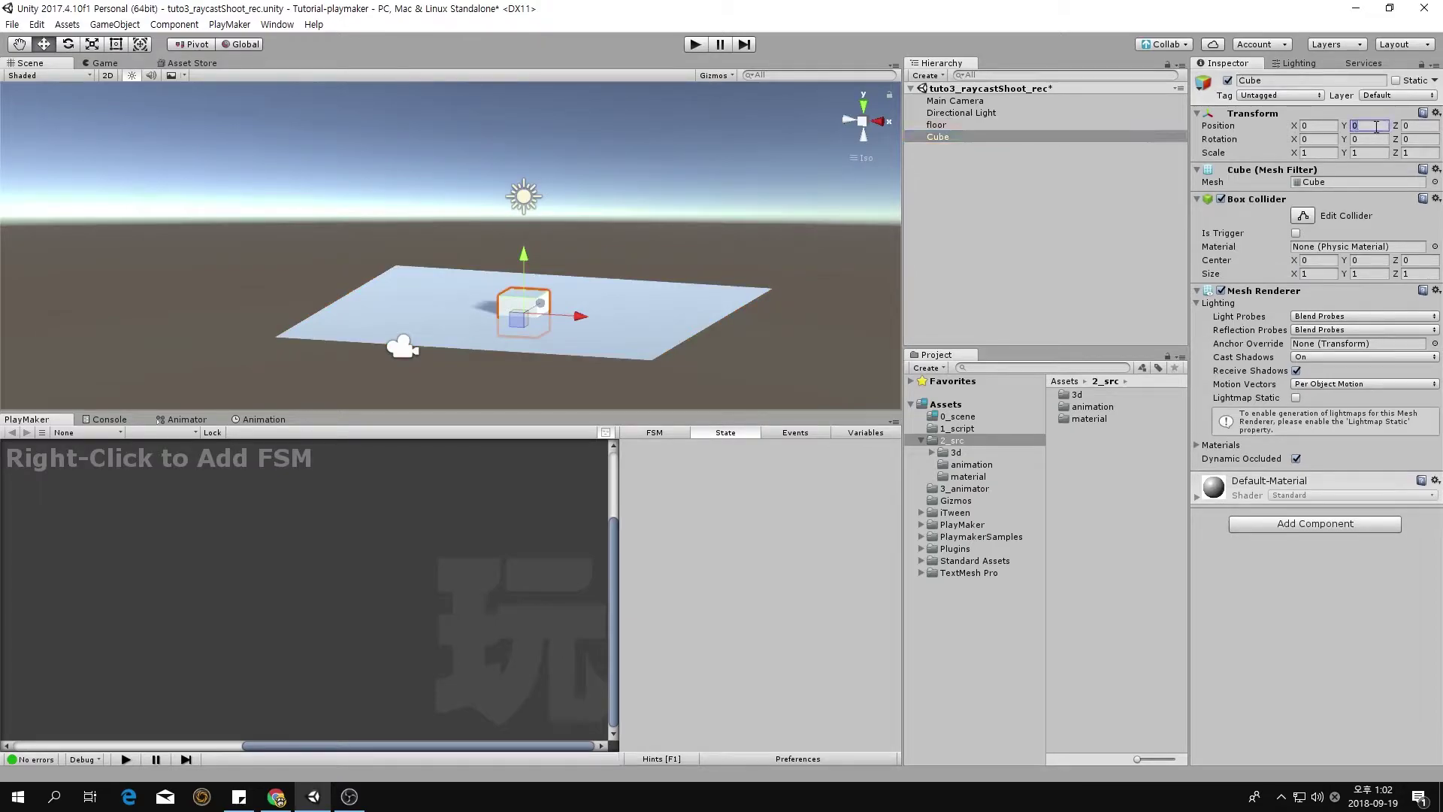
text(1)
alt+drag(818, 241, 576, 291)
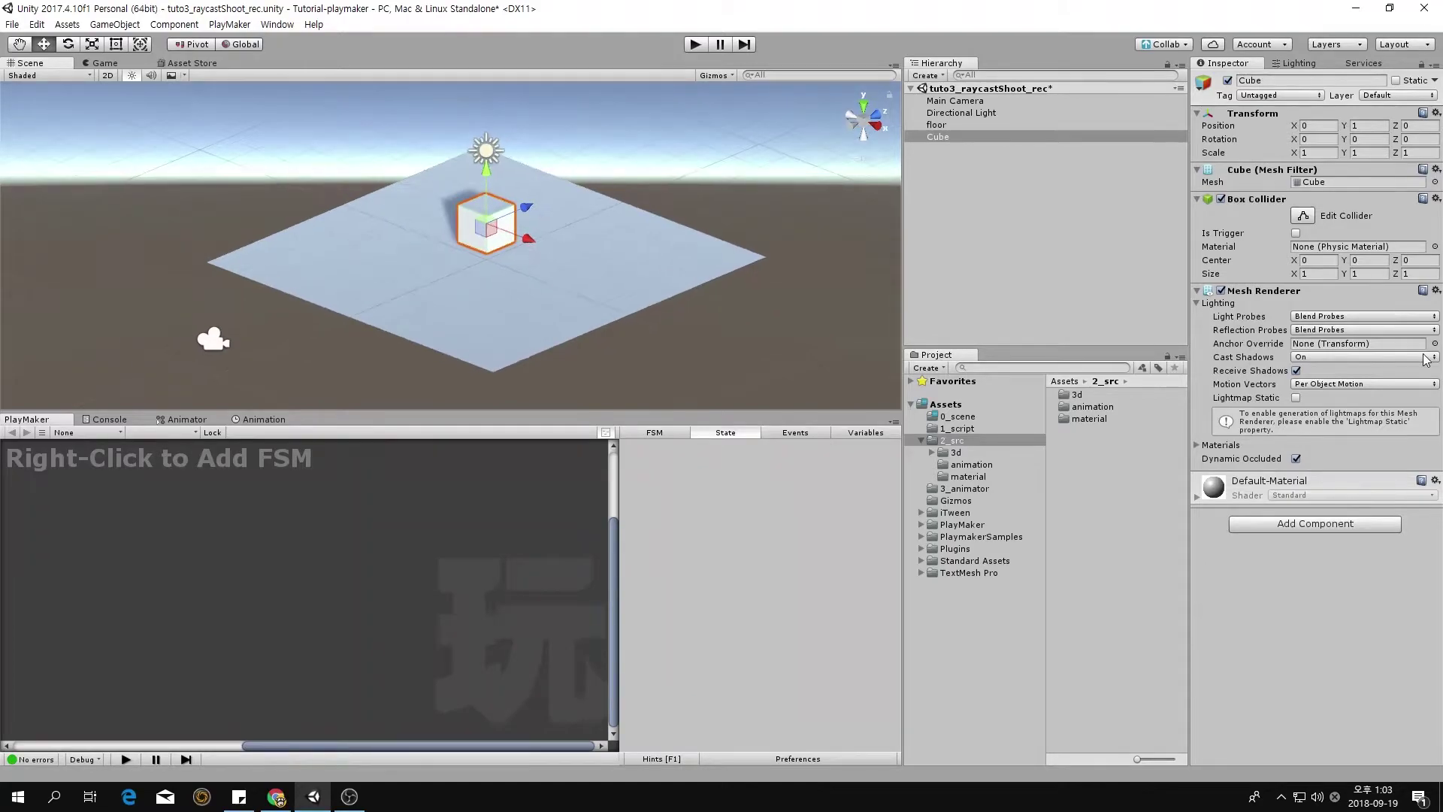
click(1293, 526)
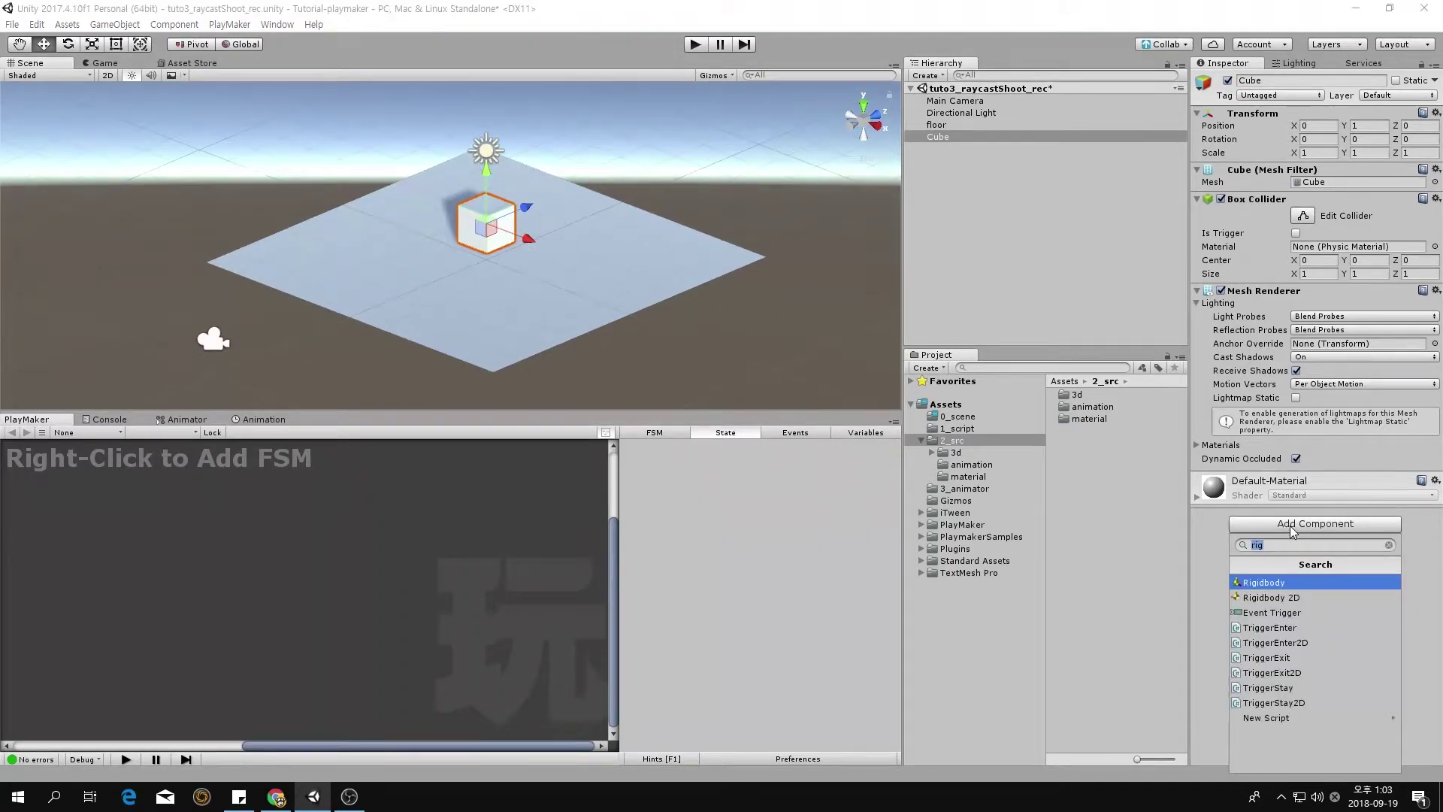
click(1312, 583)
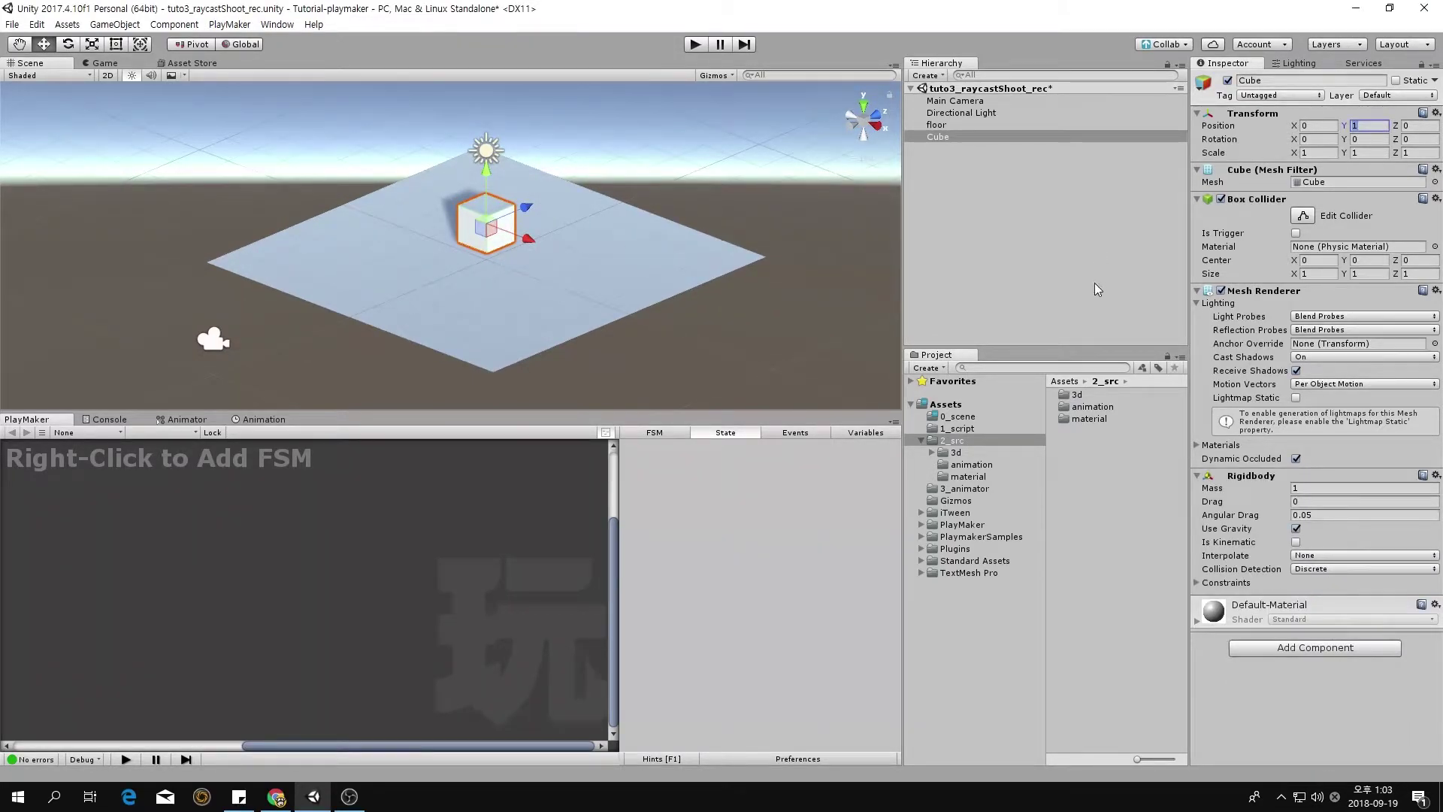
- Scale the floor plane to 2 on both X and Z
click(937, 125)
click(1314, 153)
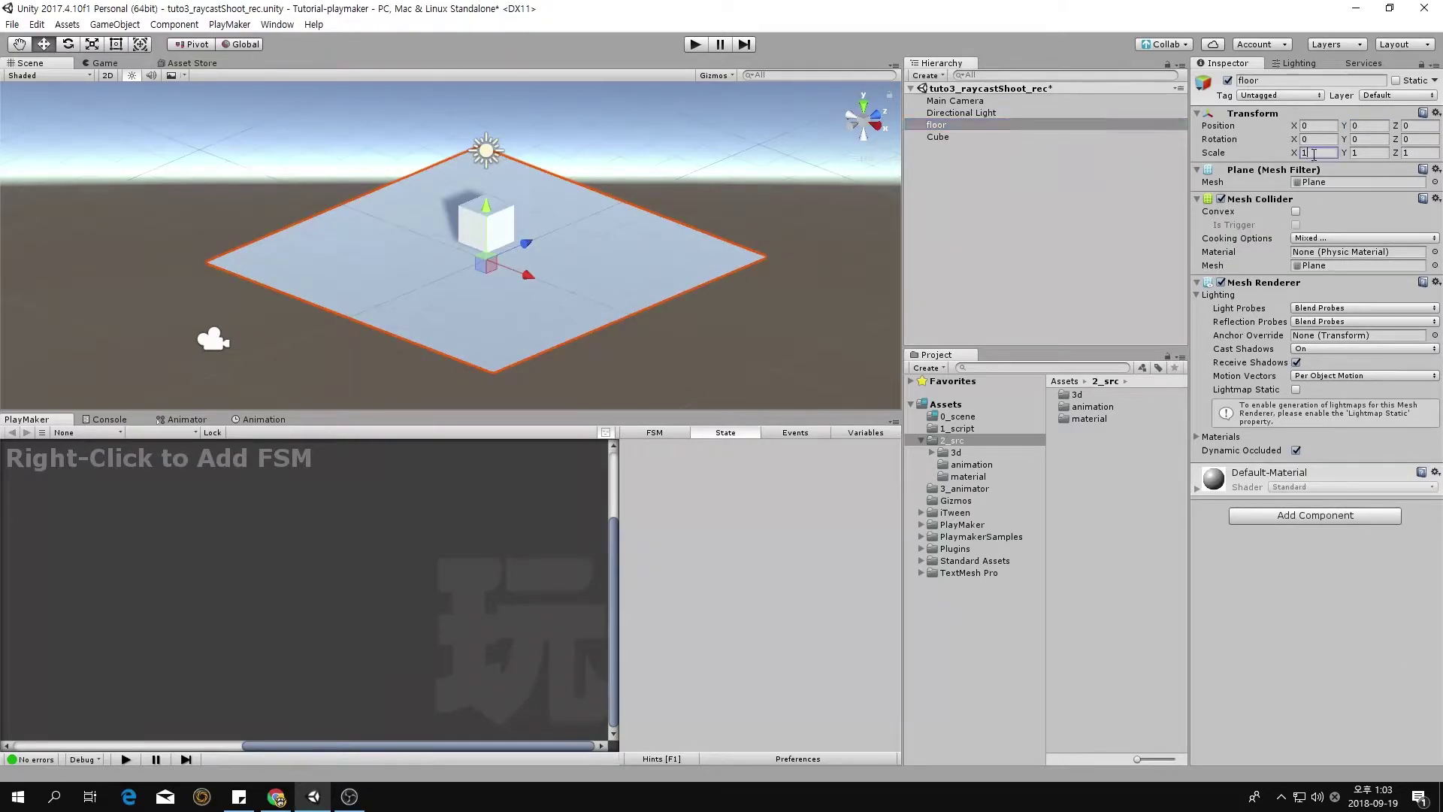
text(2)
click(1415, 153)
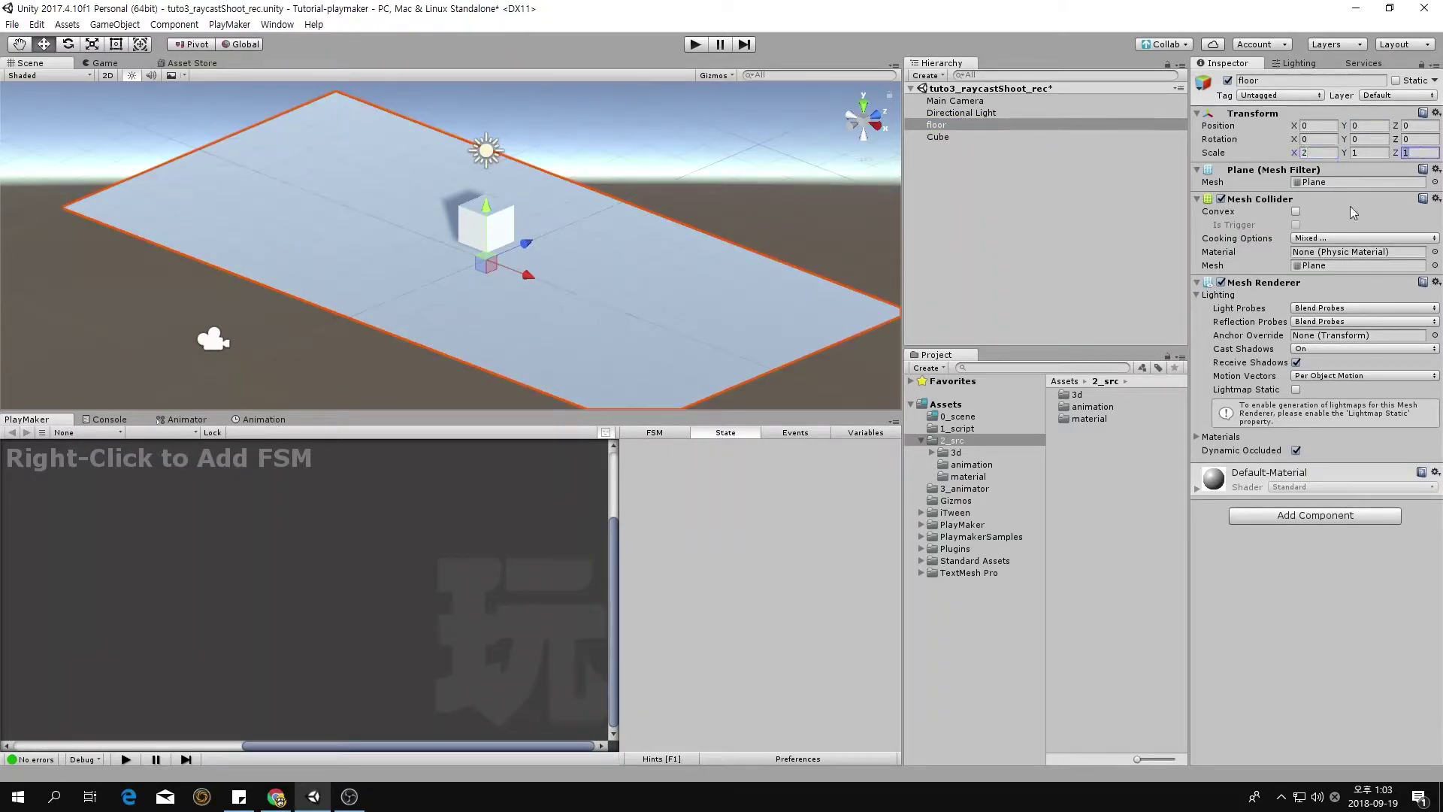
text(2)
click(1052, 259)
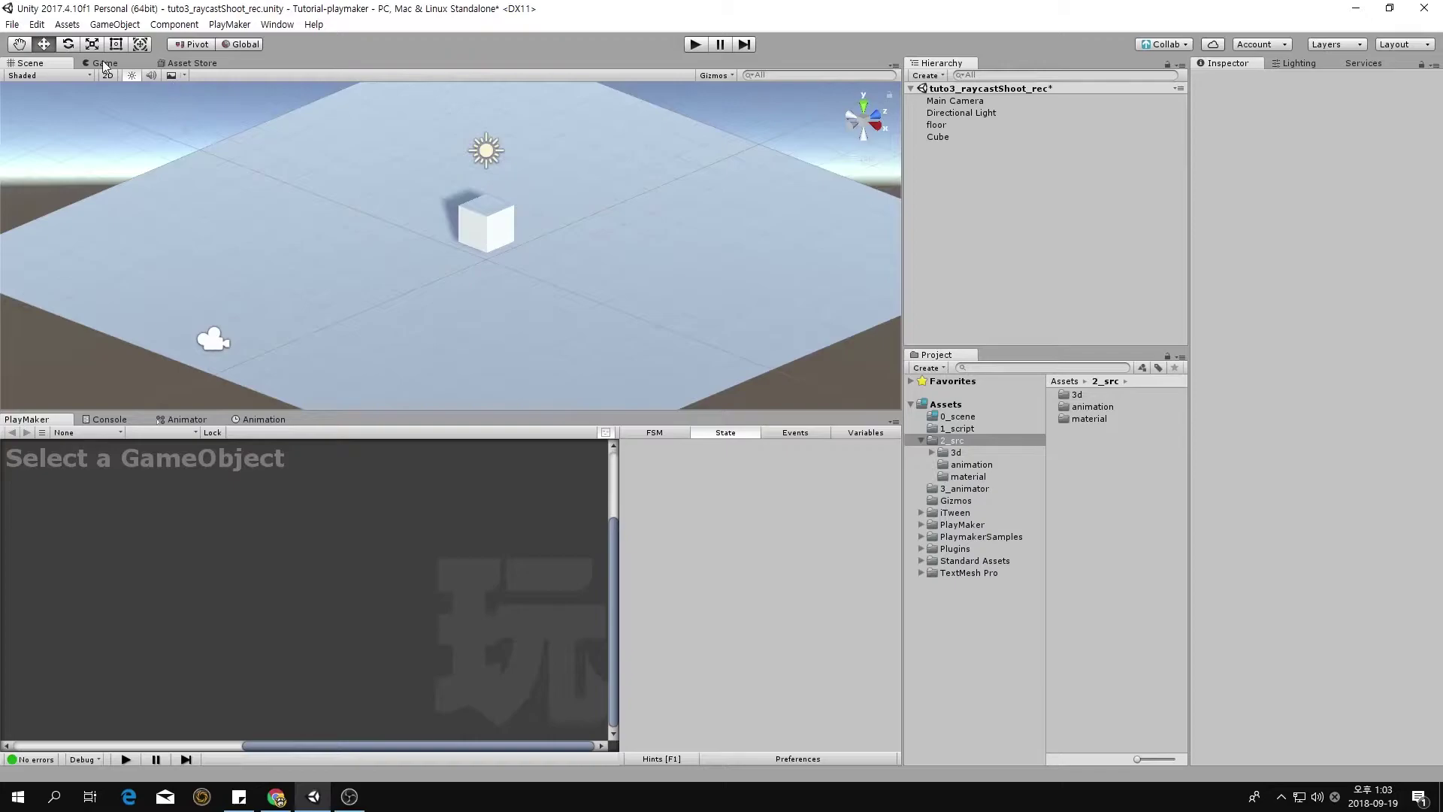
- Move the main camera up and closer to the cube, to about Y 1.75 and Z -6.5
click(213, 343)
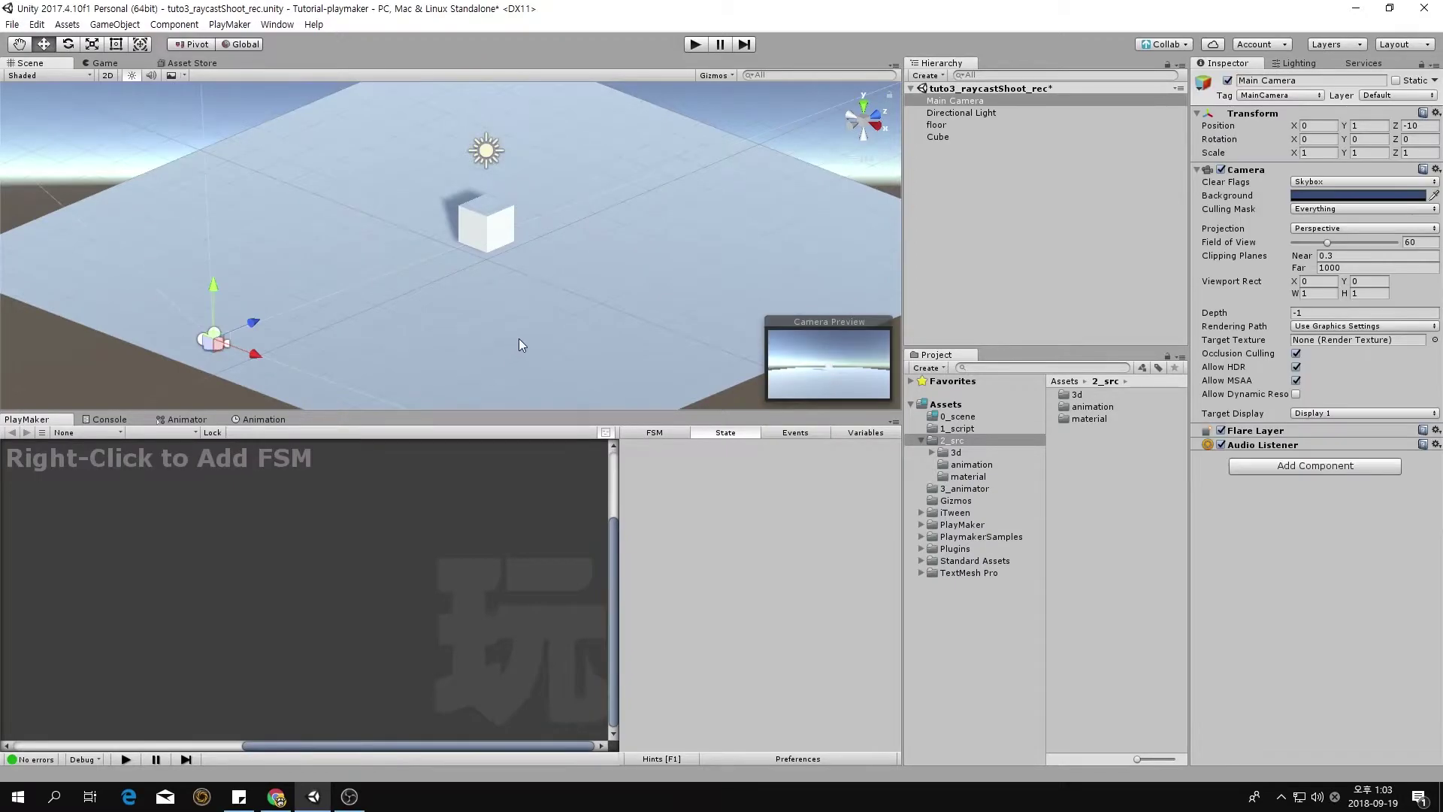
alt+drag(549, 286, 350, 255)
drag(295, 206, 291, 175)
click(1024, 228)
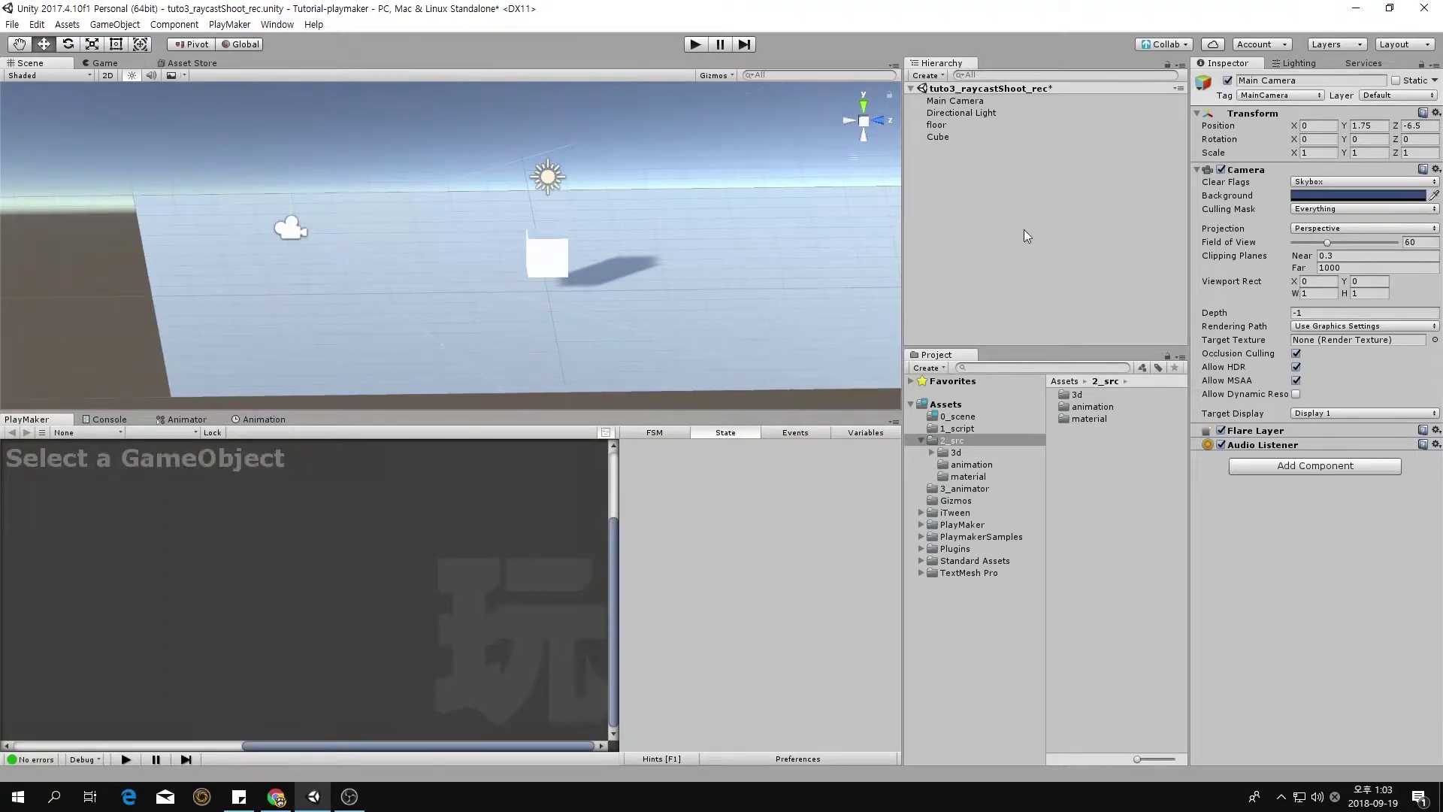
- Create an empty game object, reset its transform and name it "manager_look"
alt+drag(479, 258, 674, 315)
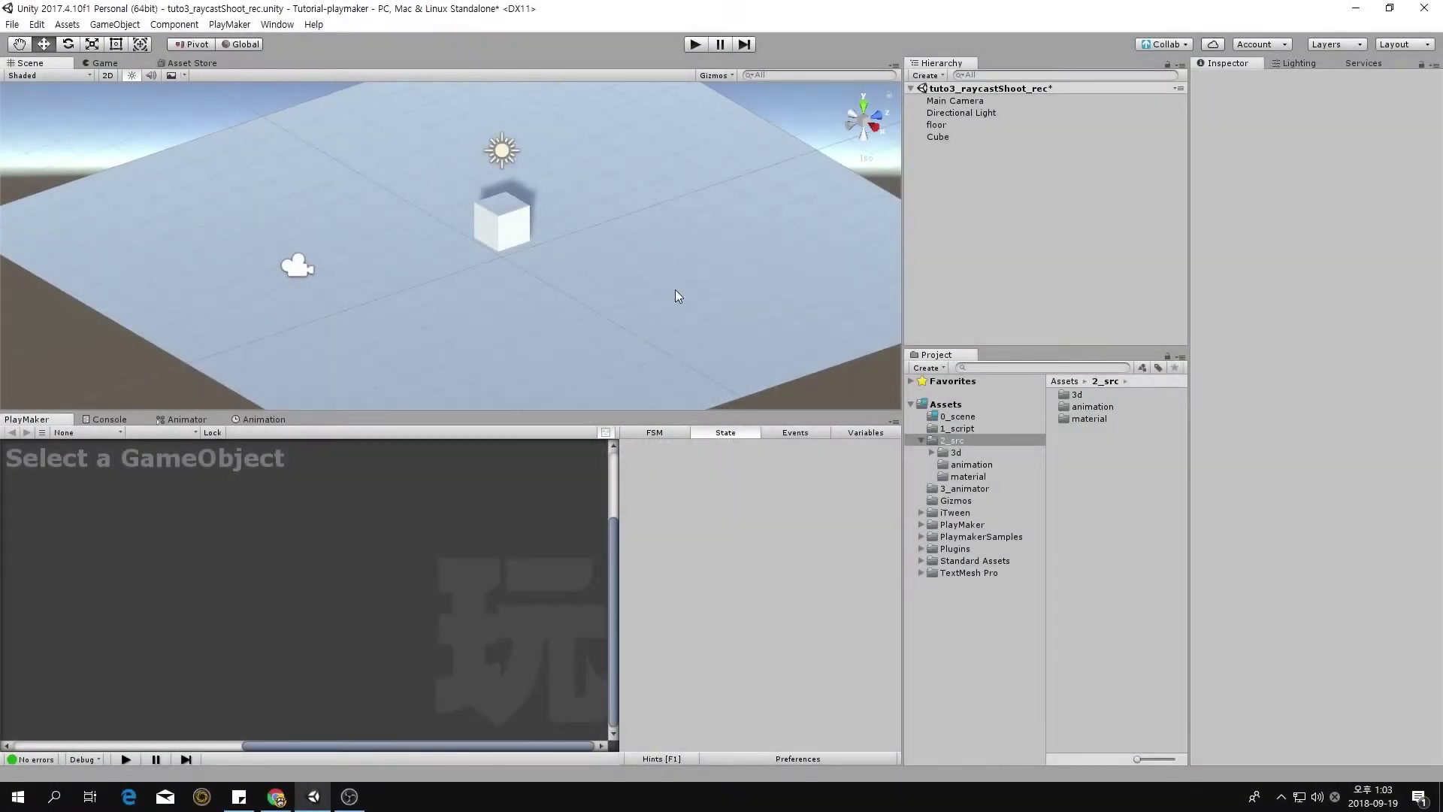
click(931, 76)
click(959, 93)
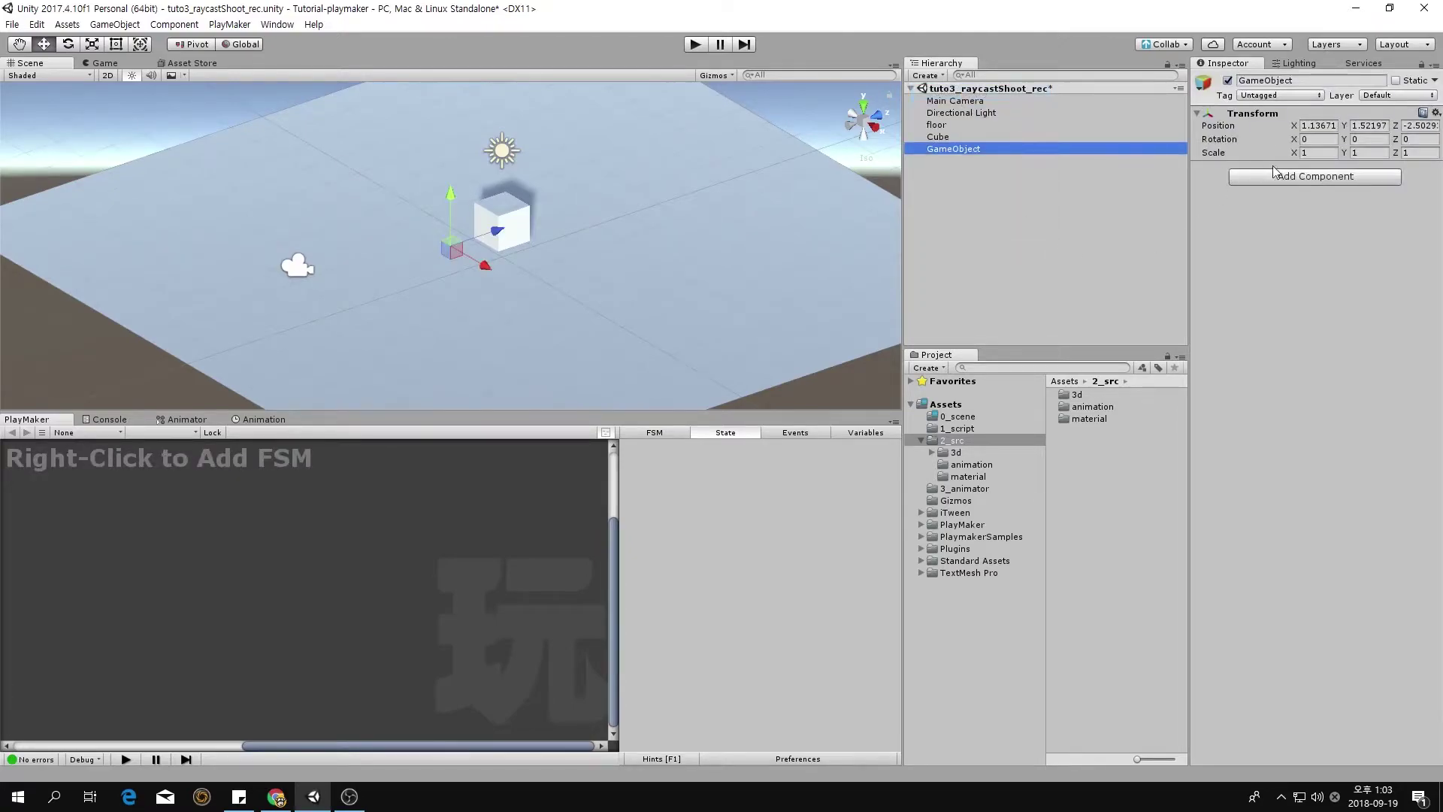
click(1437, 113)
click(1295, 126)
click(1317, 80)
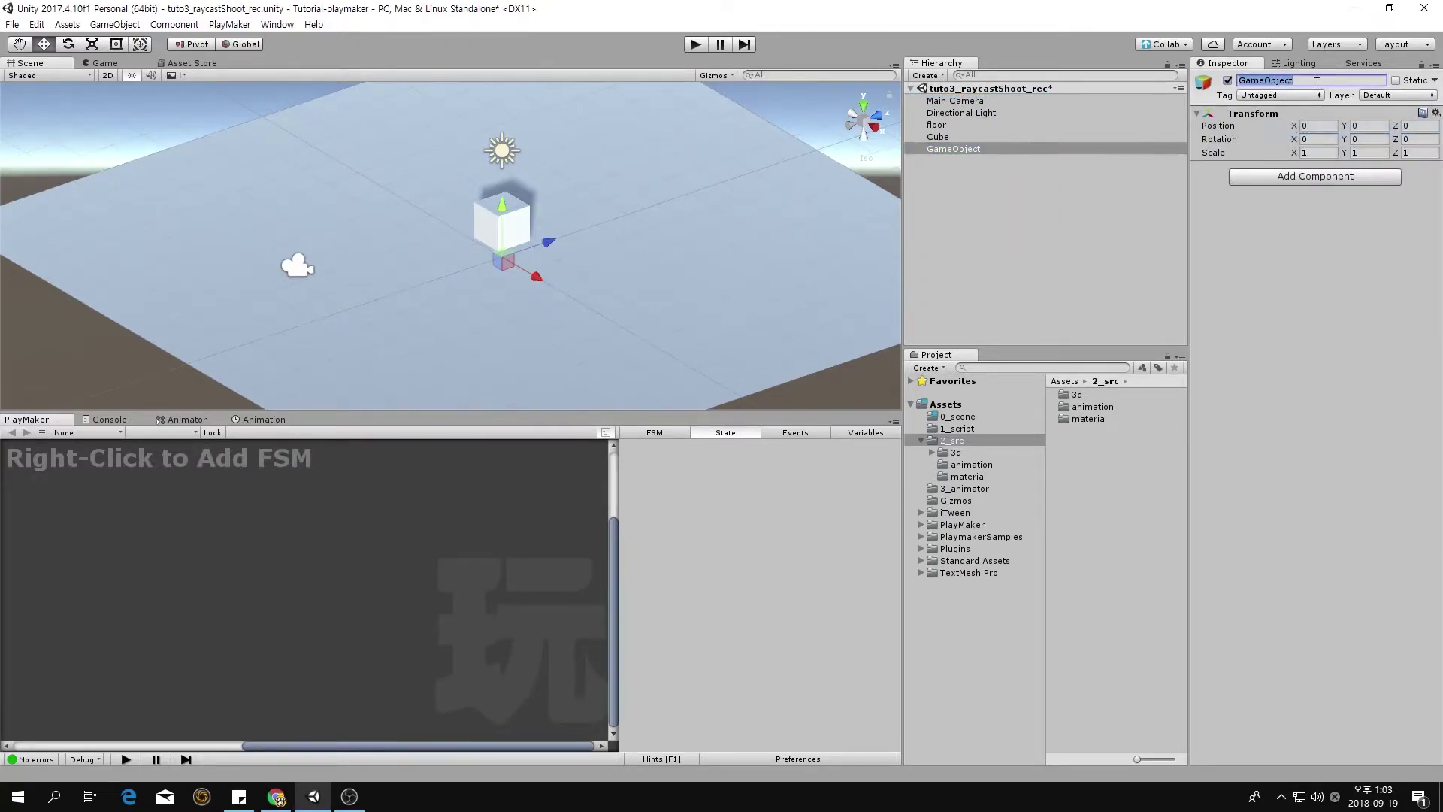
text(manager_look)
key(Return)
- Add a PlayMaker FSM to manager_look and name its first state "mouseLook"
right_click(256, 527)
click(316, 528)
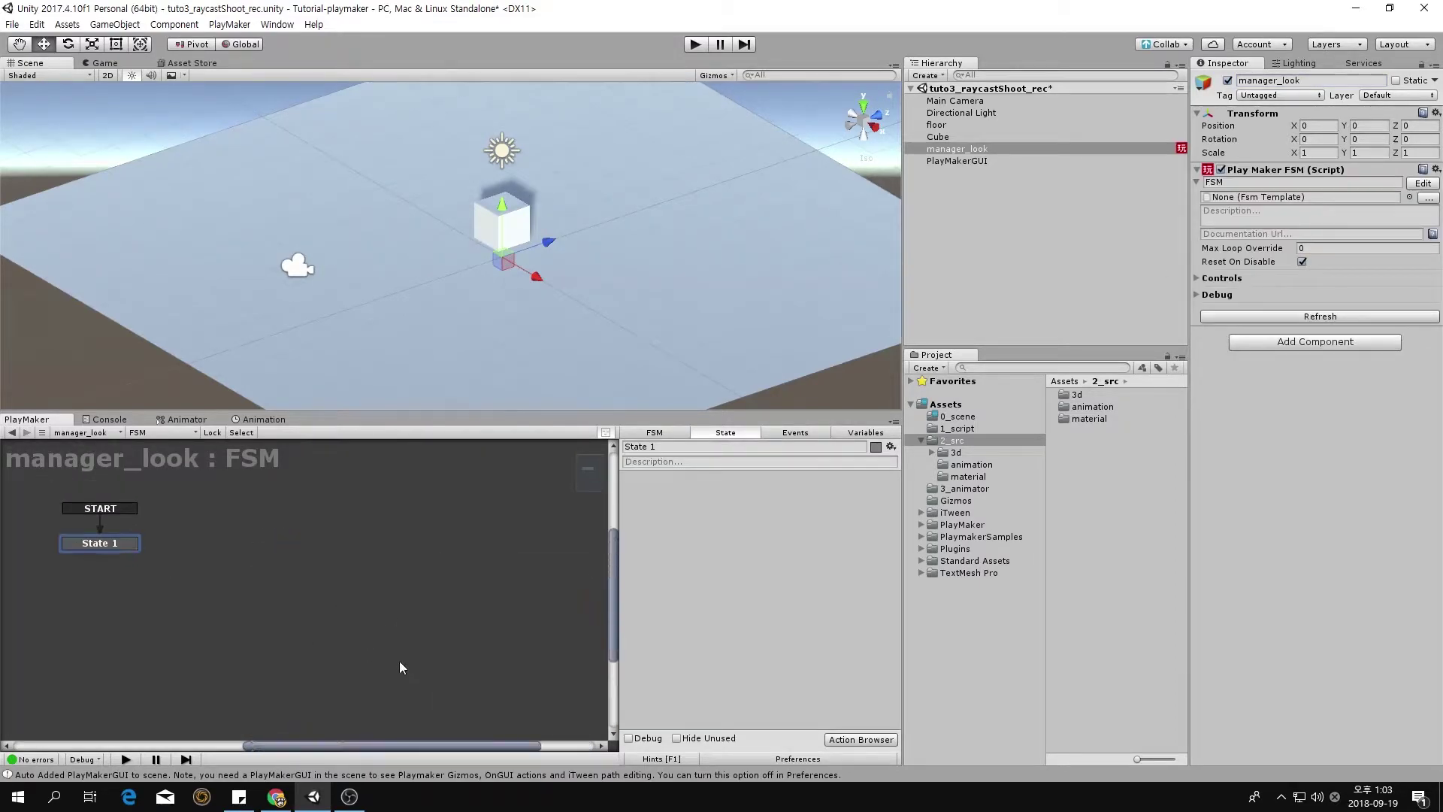
click(697, 449)
text(mouseLook)
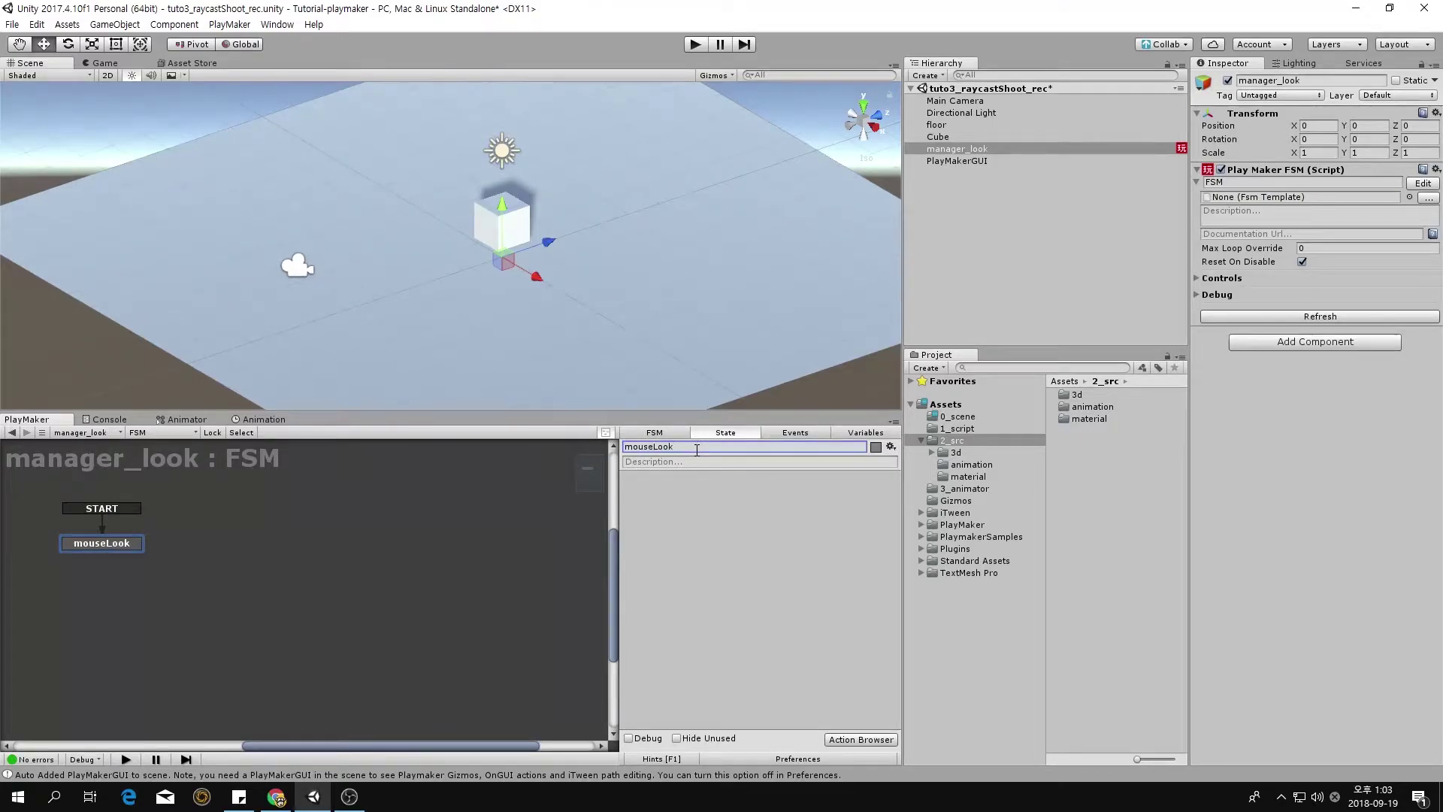
- Add the Mouse Look action to the mouseLook state and close the action browser
double_click(683, 551)
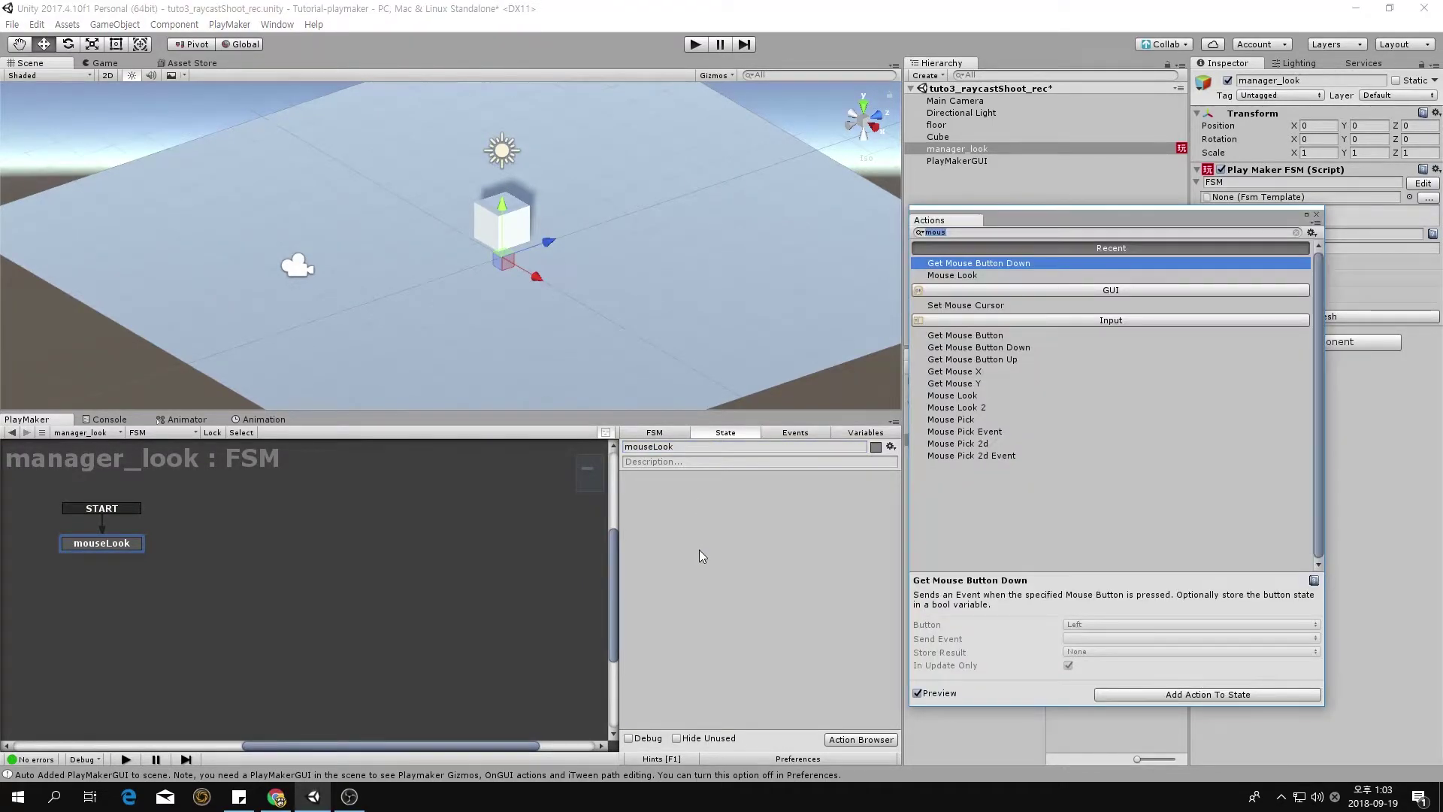
click(1003, 276)
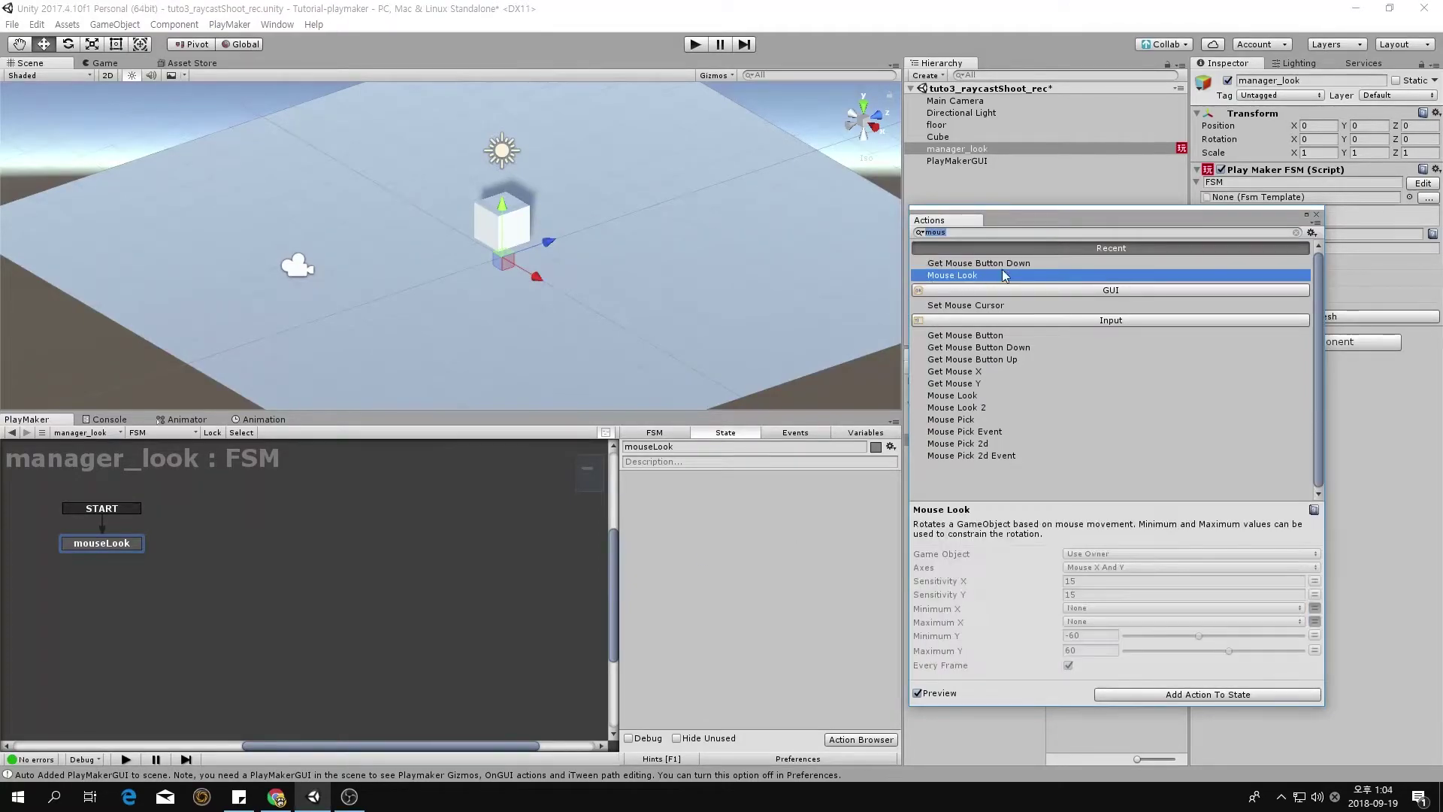
double_click(1008, 277)
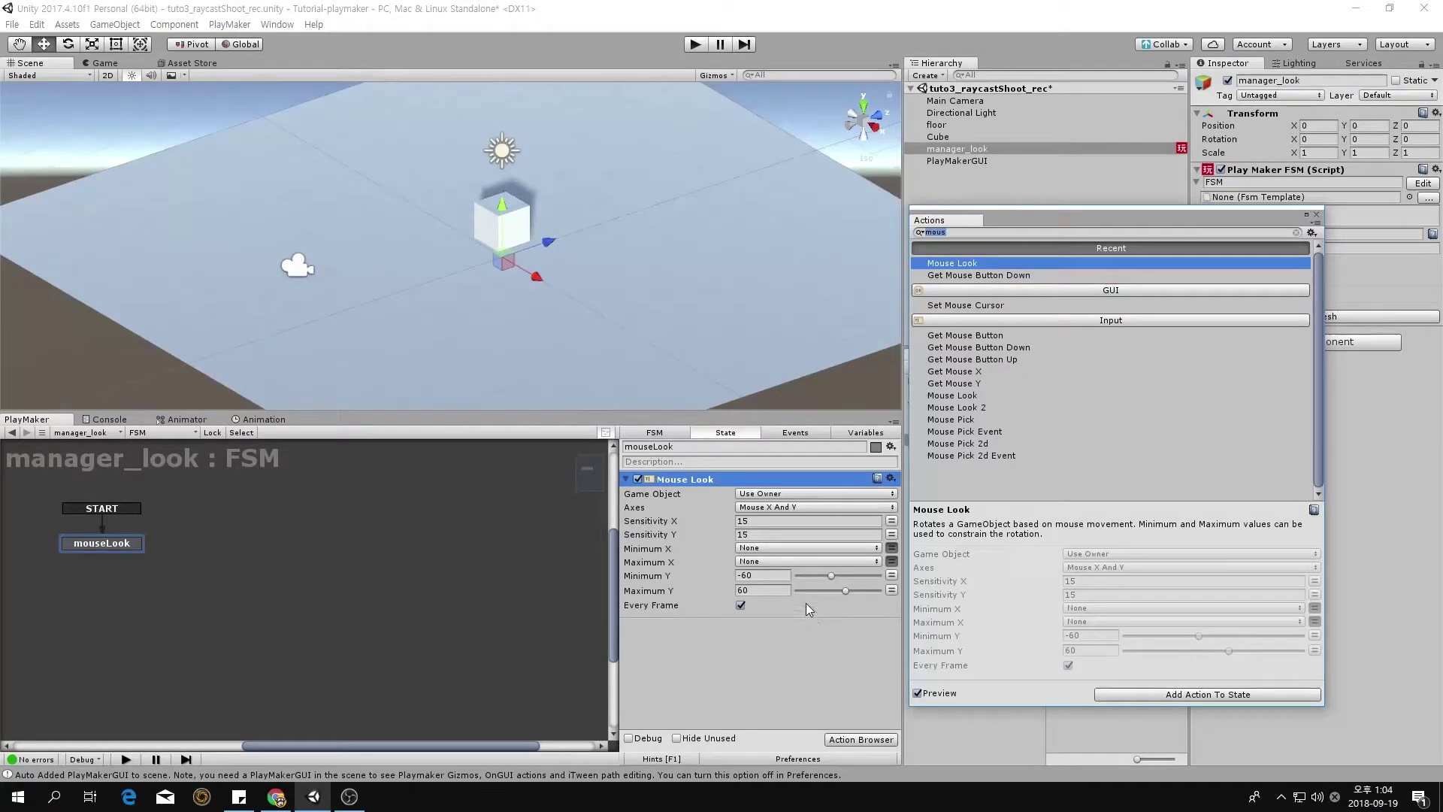
click(1317, 215)
- Specify Main Camera as the Mouse Look action's game object and run the scene to test it
click(803, 494)
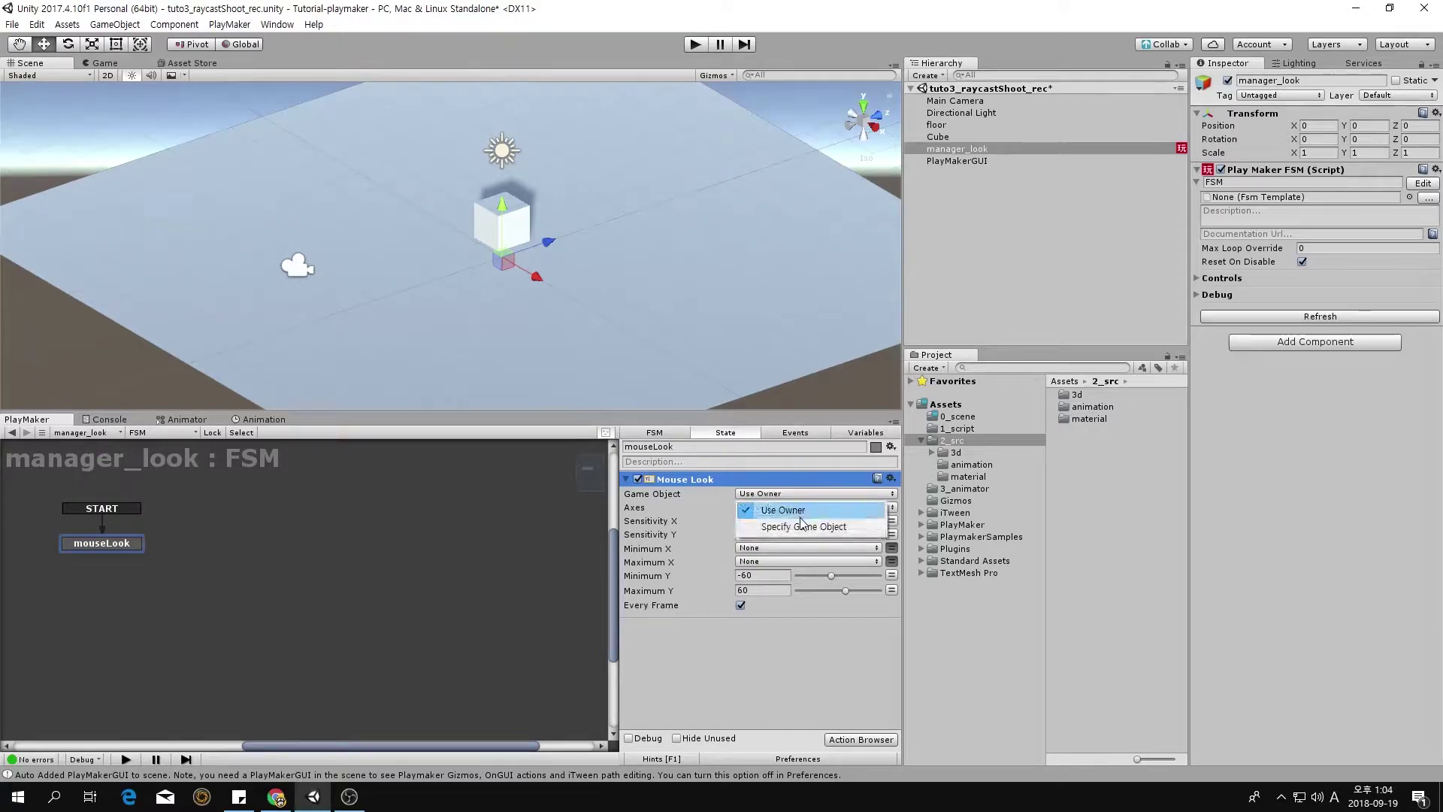
click(803, 526)
drag(955, 101, 820, 509)
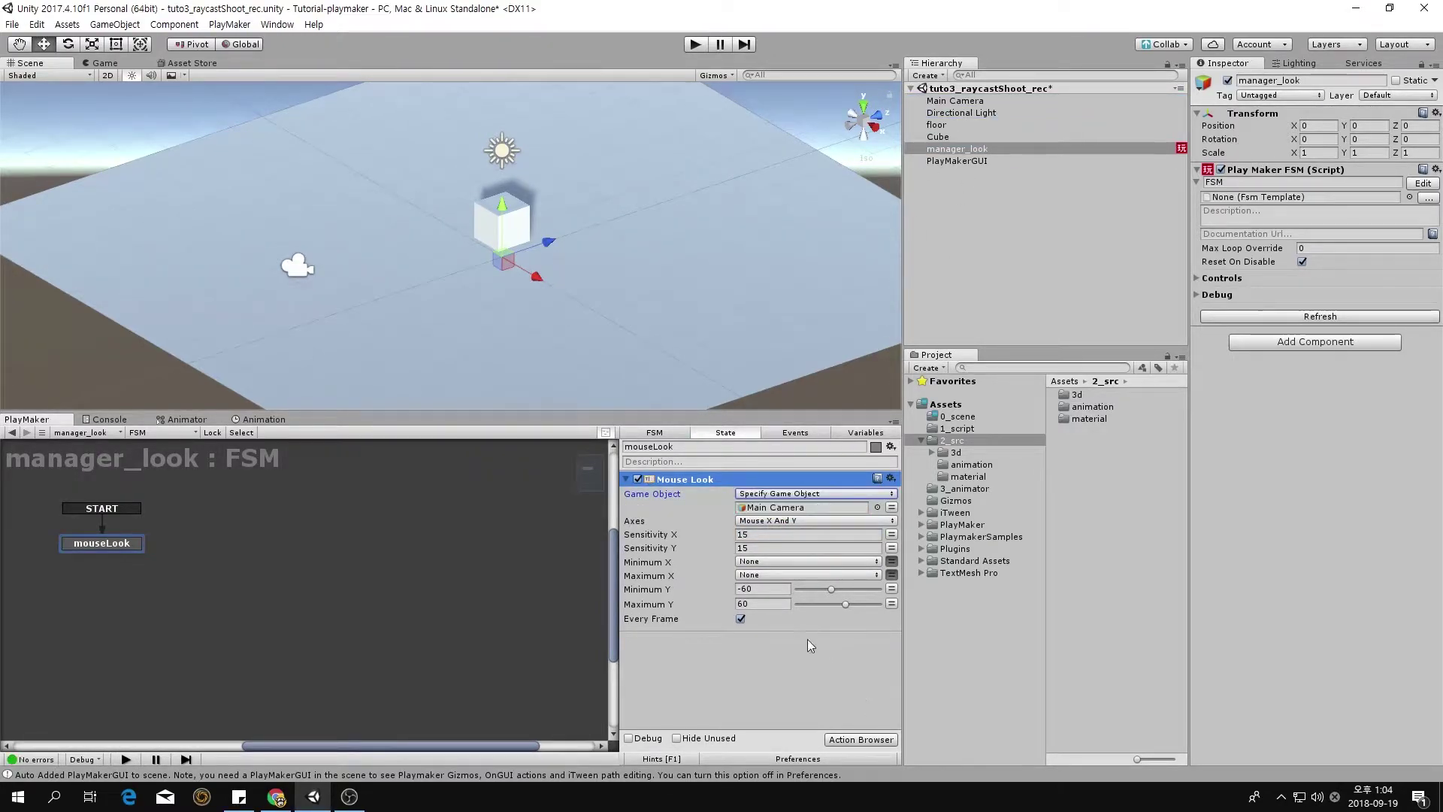
click(695, 45)
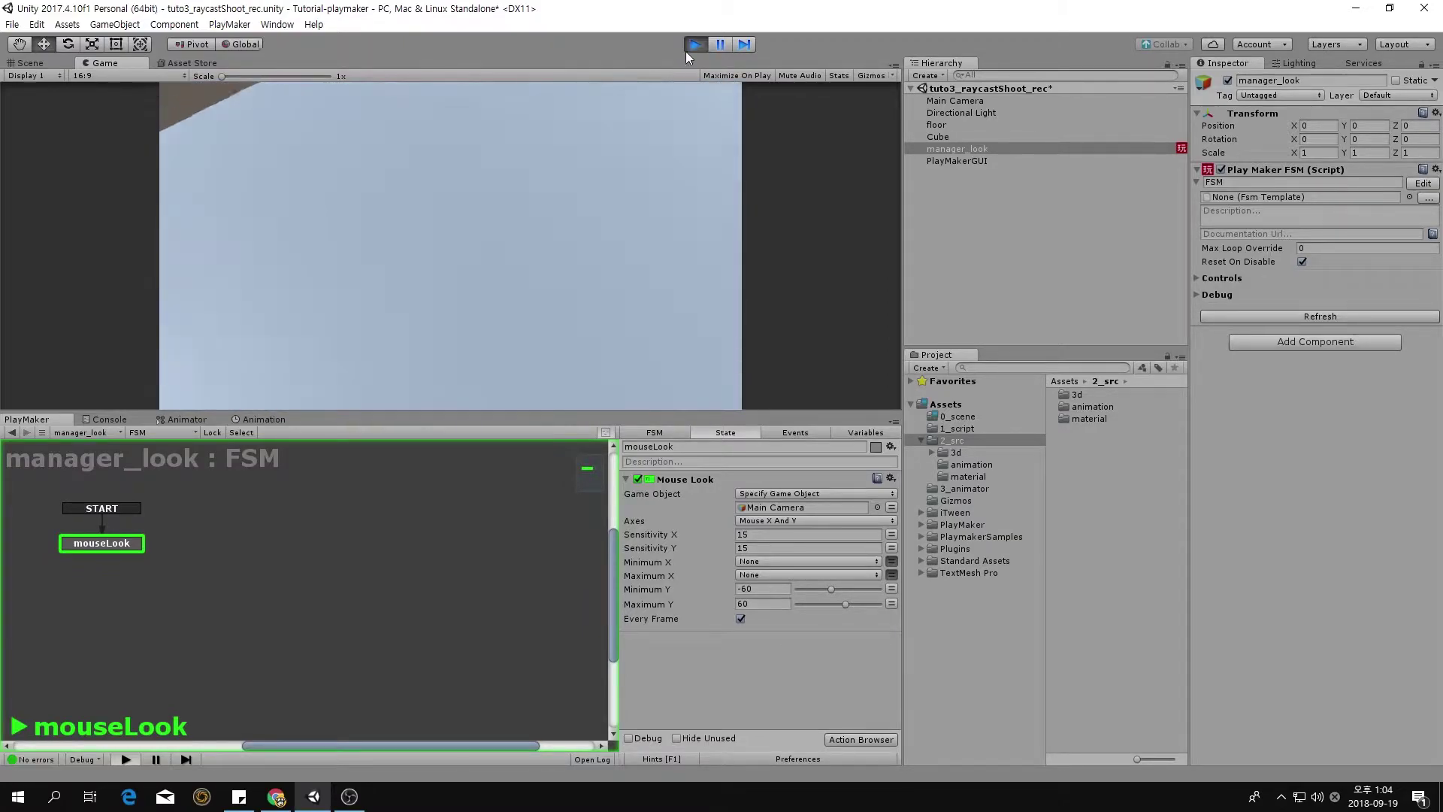
- Stop the run, set Mouse Look's Sensitivity X to 5 and Sensitivity Y to -5, and run the scene again to test it
click(694, 45)
click(768, 535)
text(5)
click(785, 549)
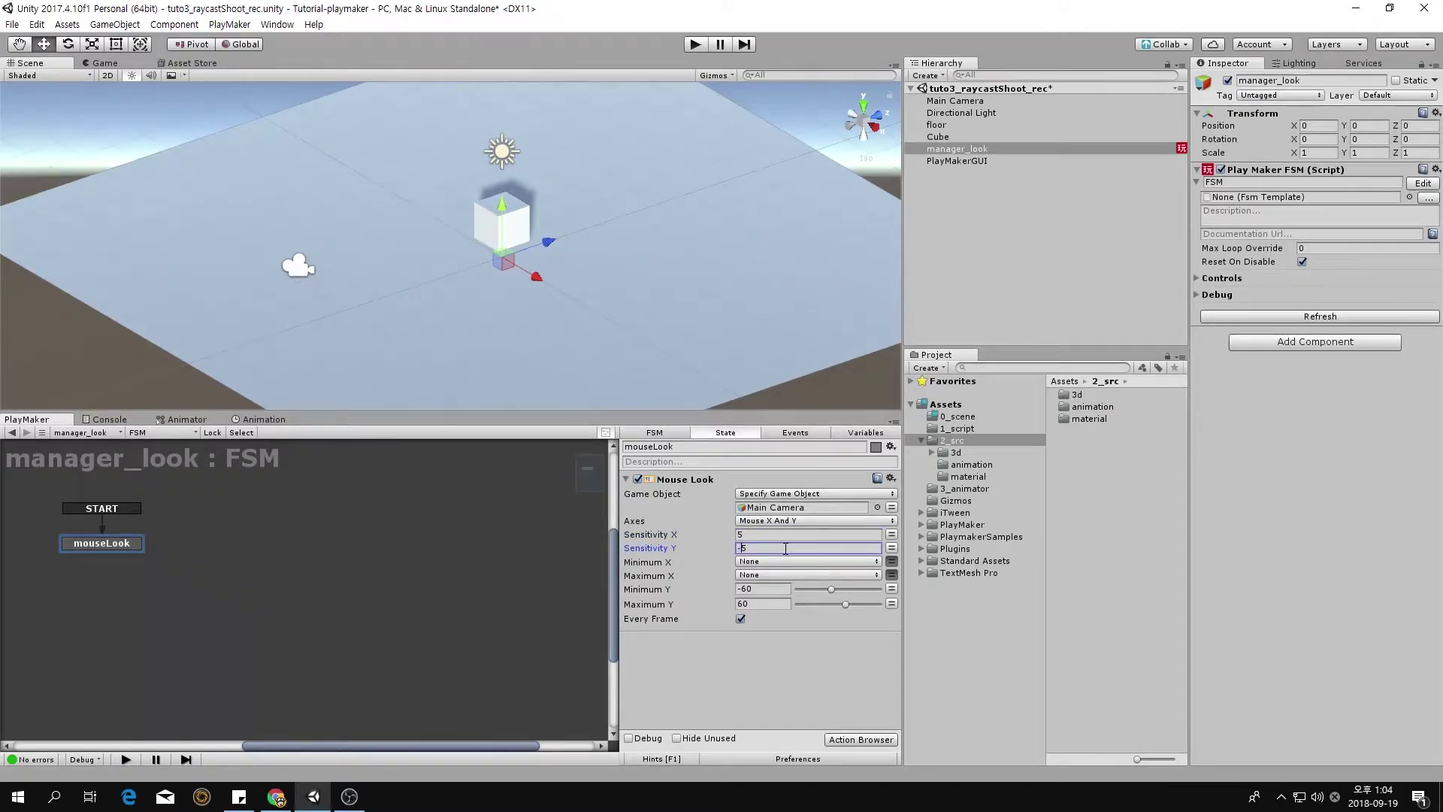
click(695, 44)
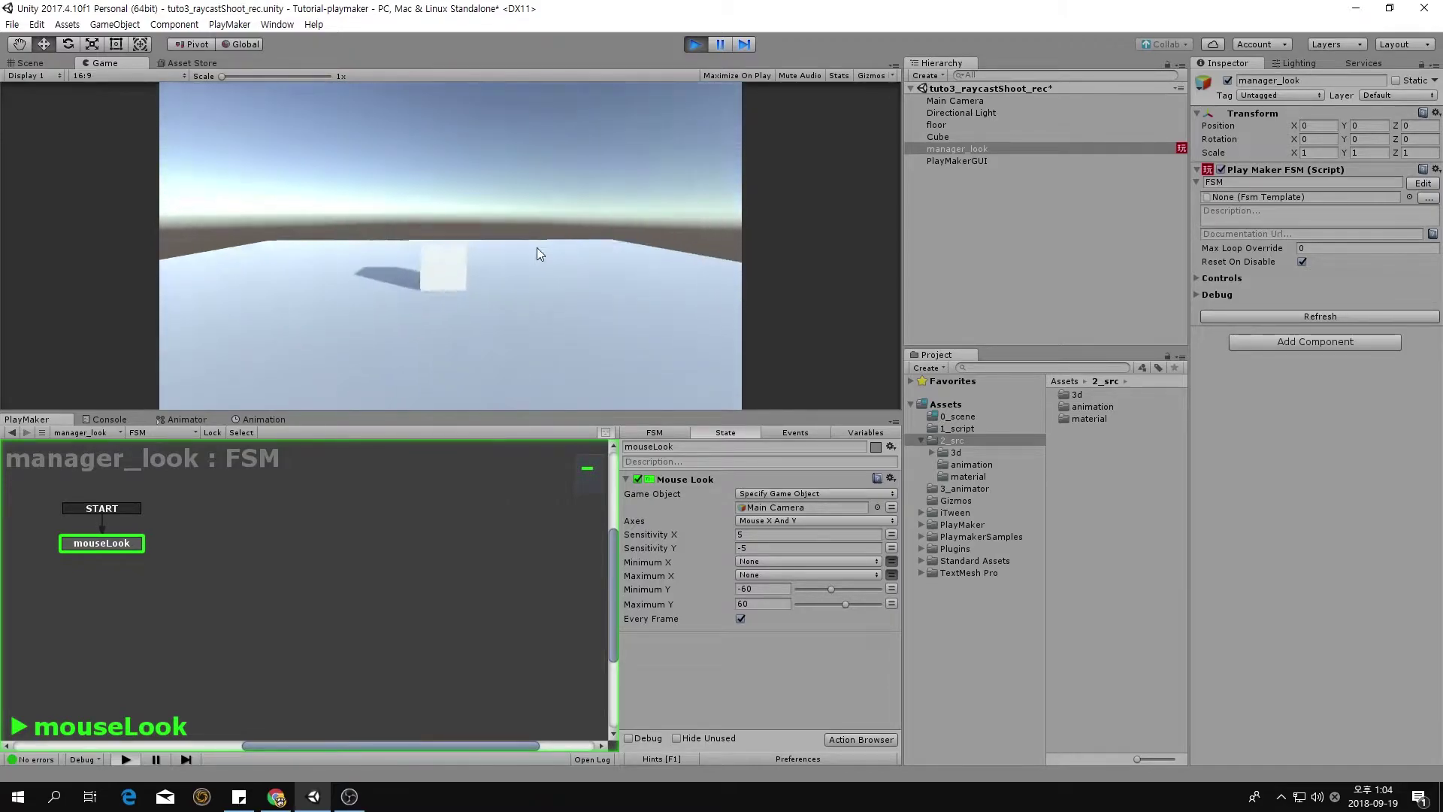
- Set Mouse Look's Sensitivity X to 3 and Sensitivity Y to -3, test them in a short run, and save the scene
click(695, 44)
click(761, 535)
double_click(760, 535)
double_click(761, 547)
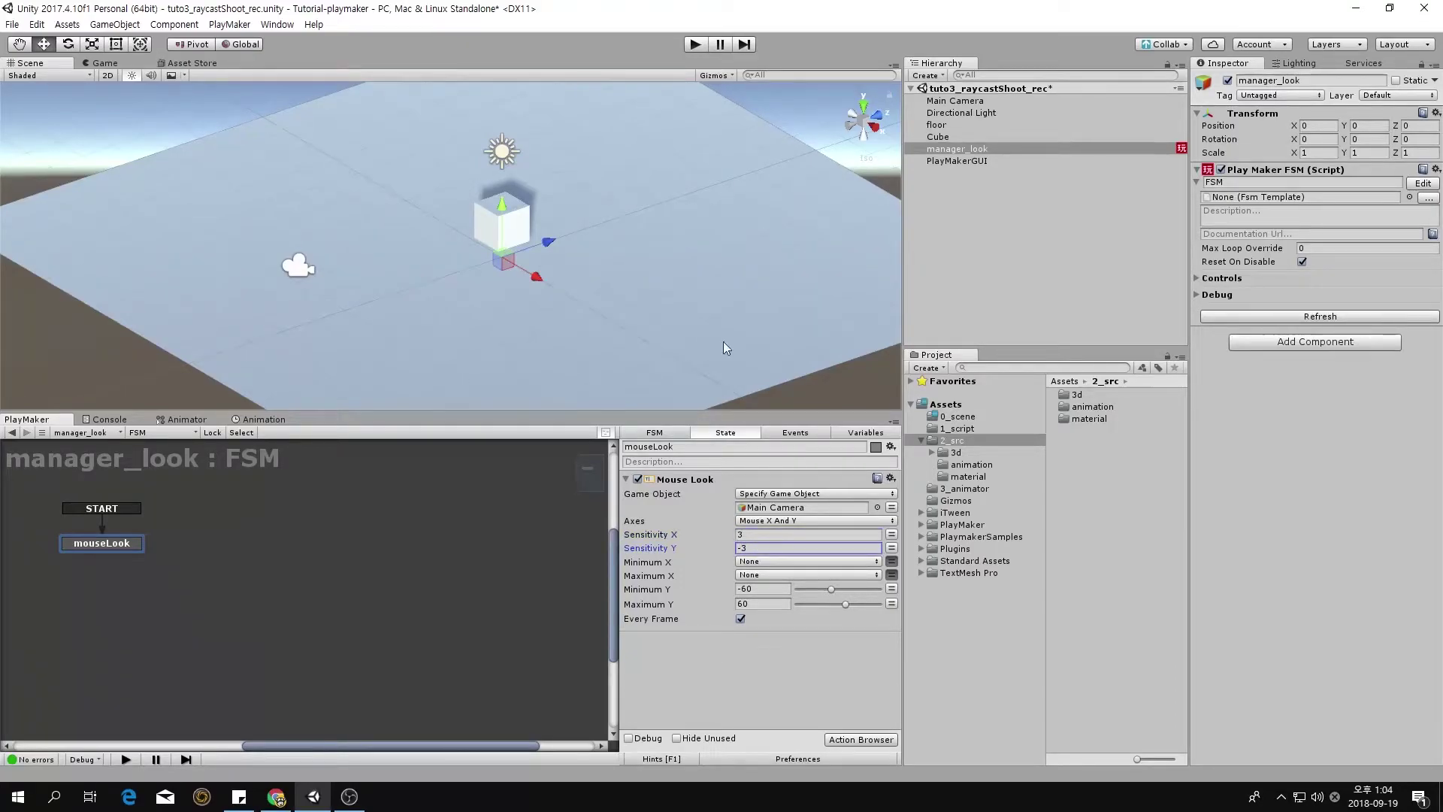
click(695, 44)
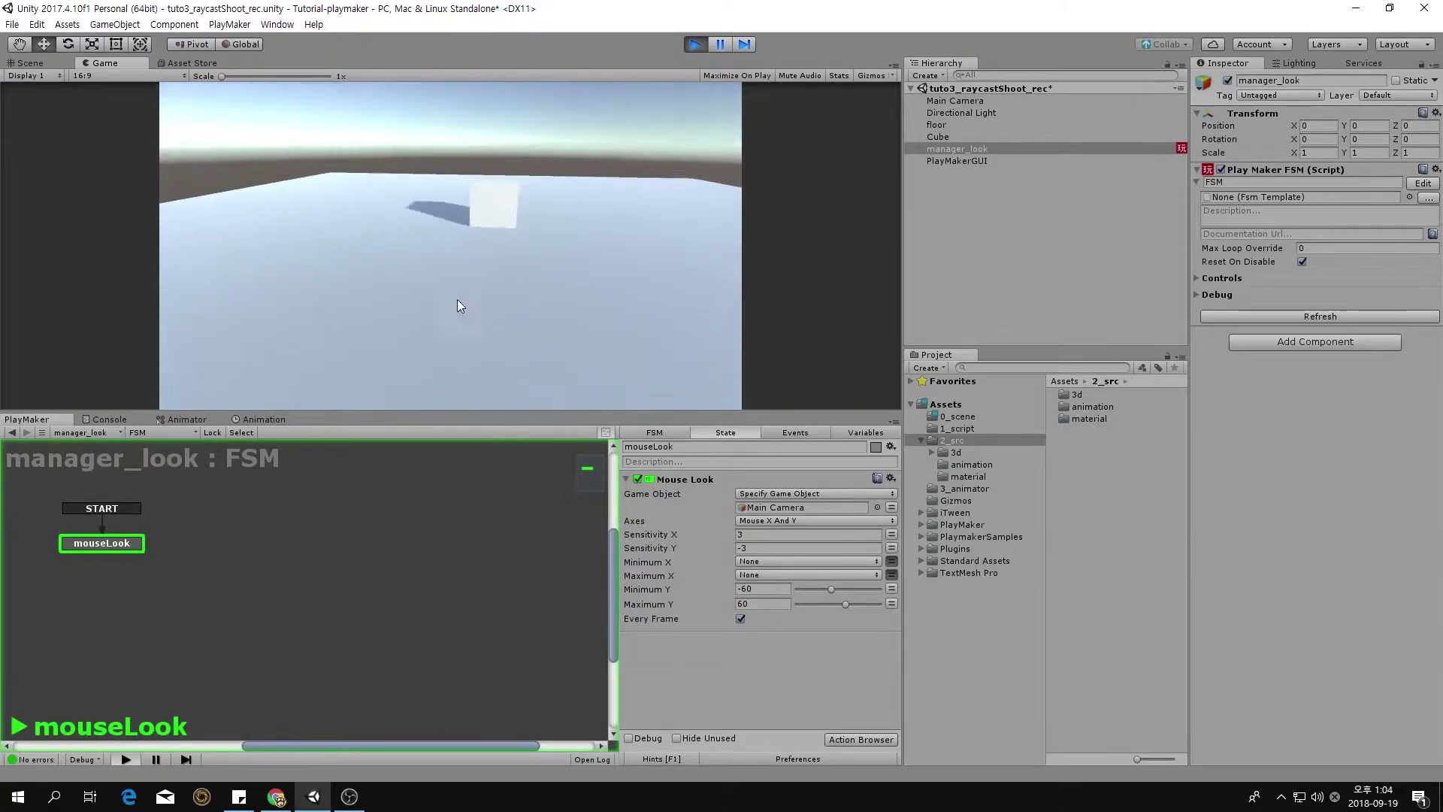
click(695, 44)
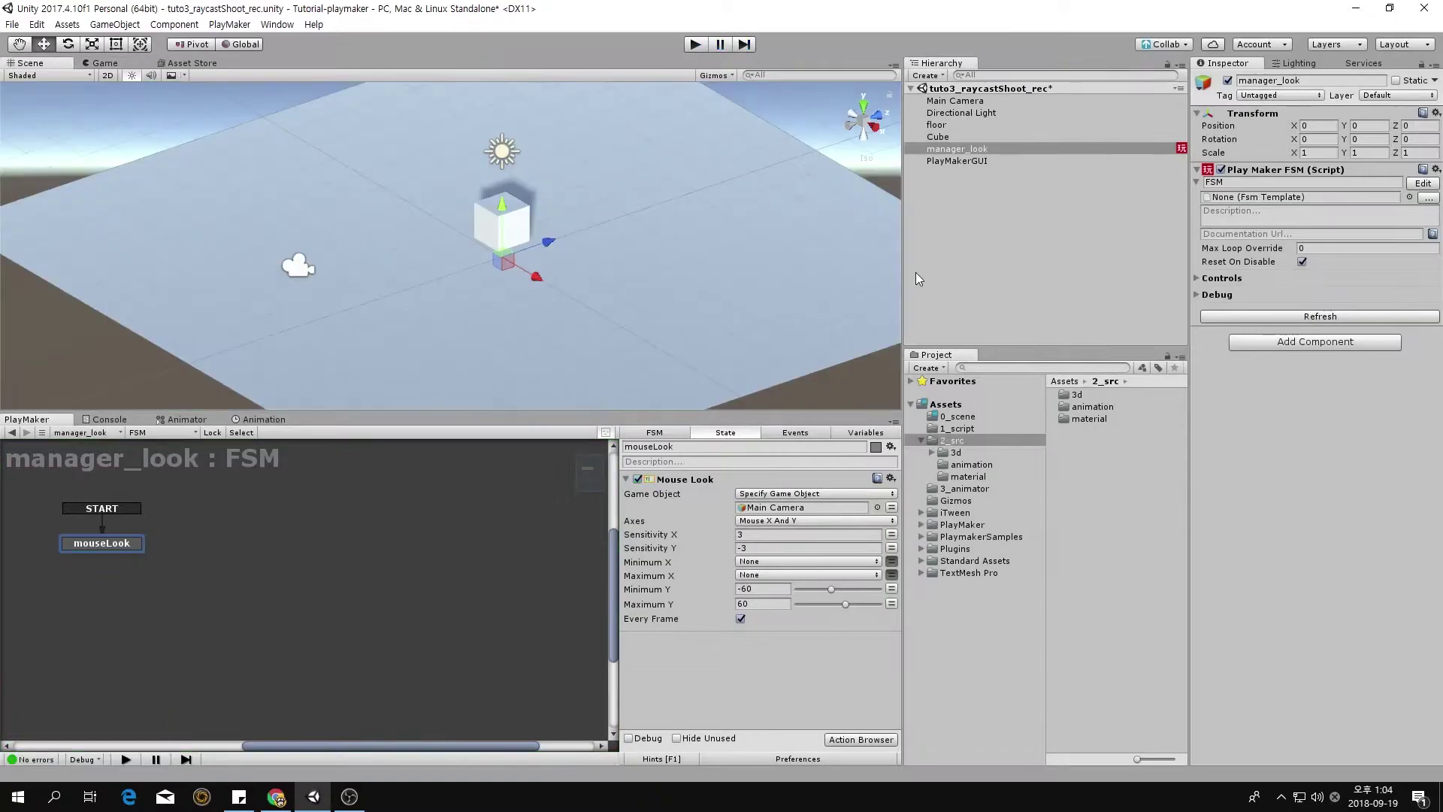
key(ctrl+s)
- Add a UI Image to the scene, show it in the Game view, and name it "crosshair"
click(927, 76)
mouse_move(1000, 224)
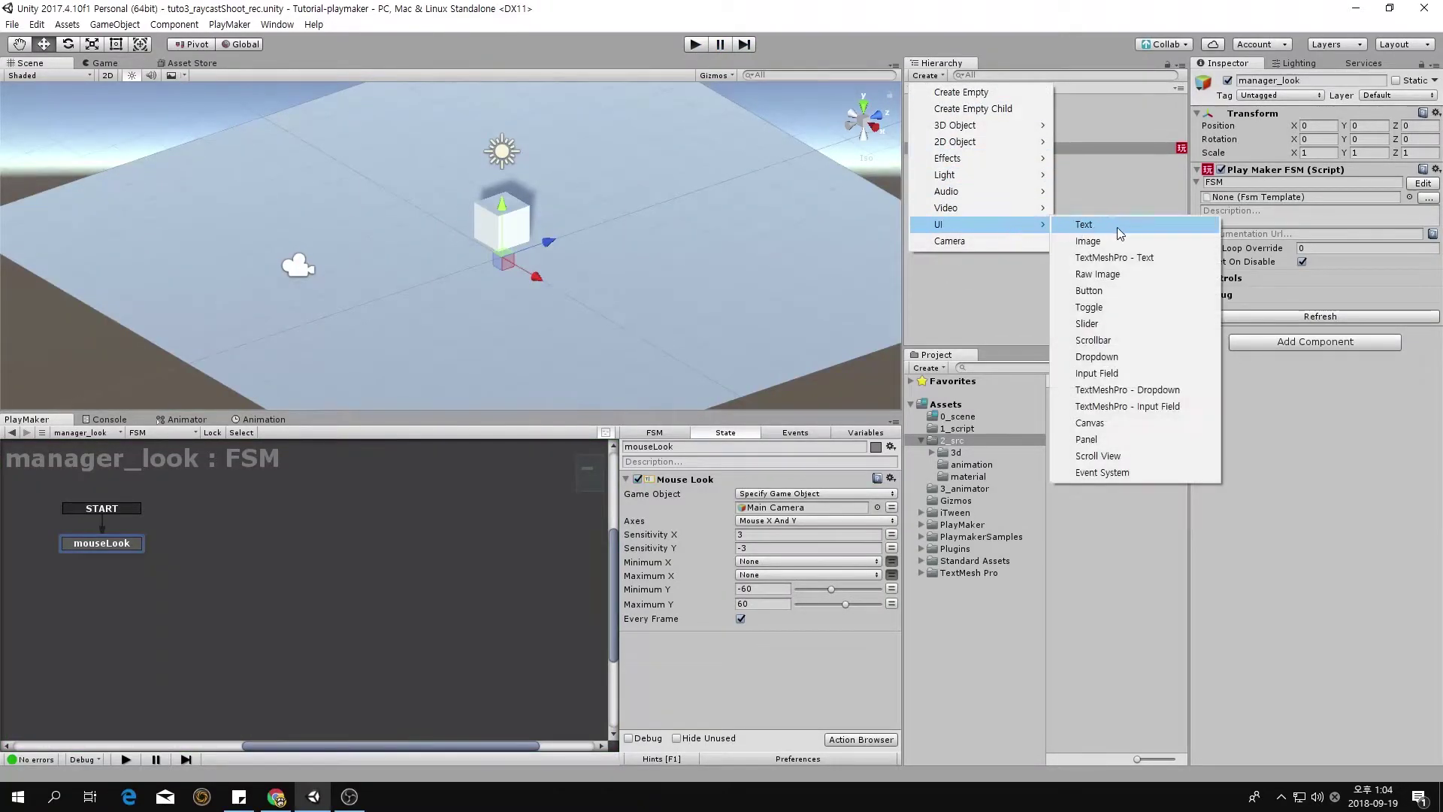
click(1089, 241)
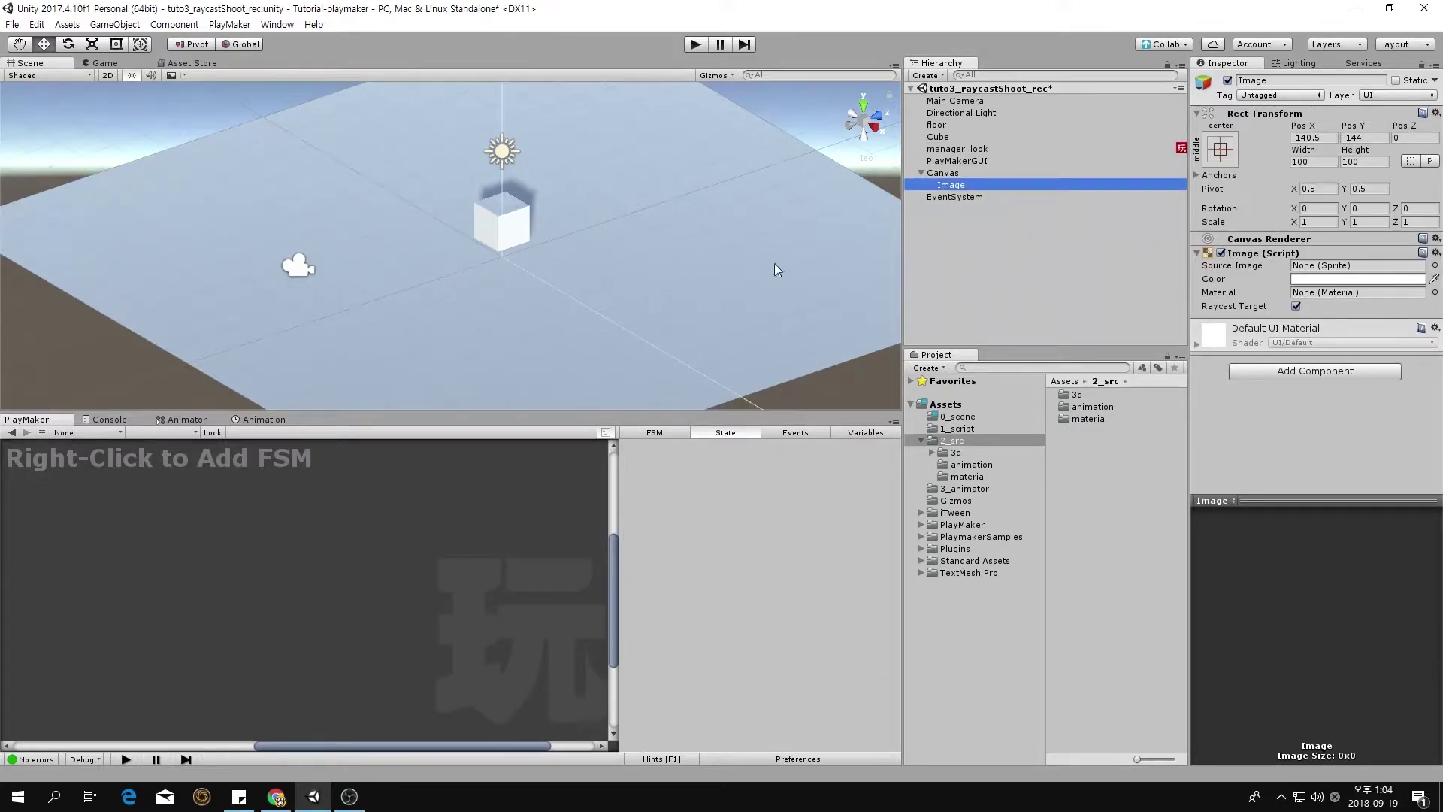
click(106, 64)
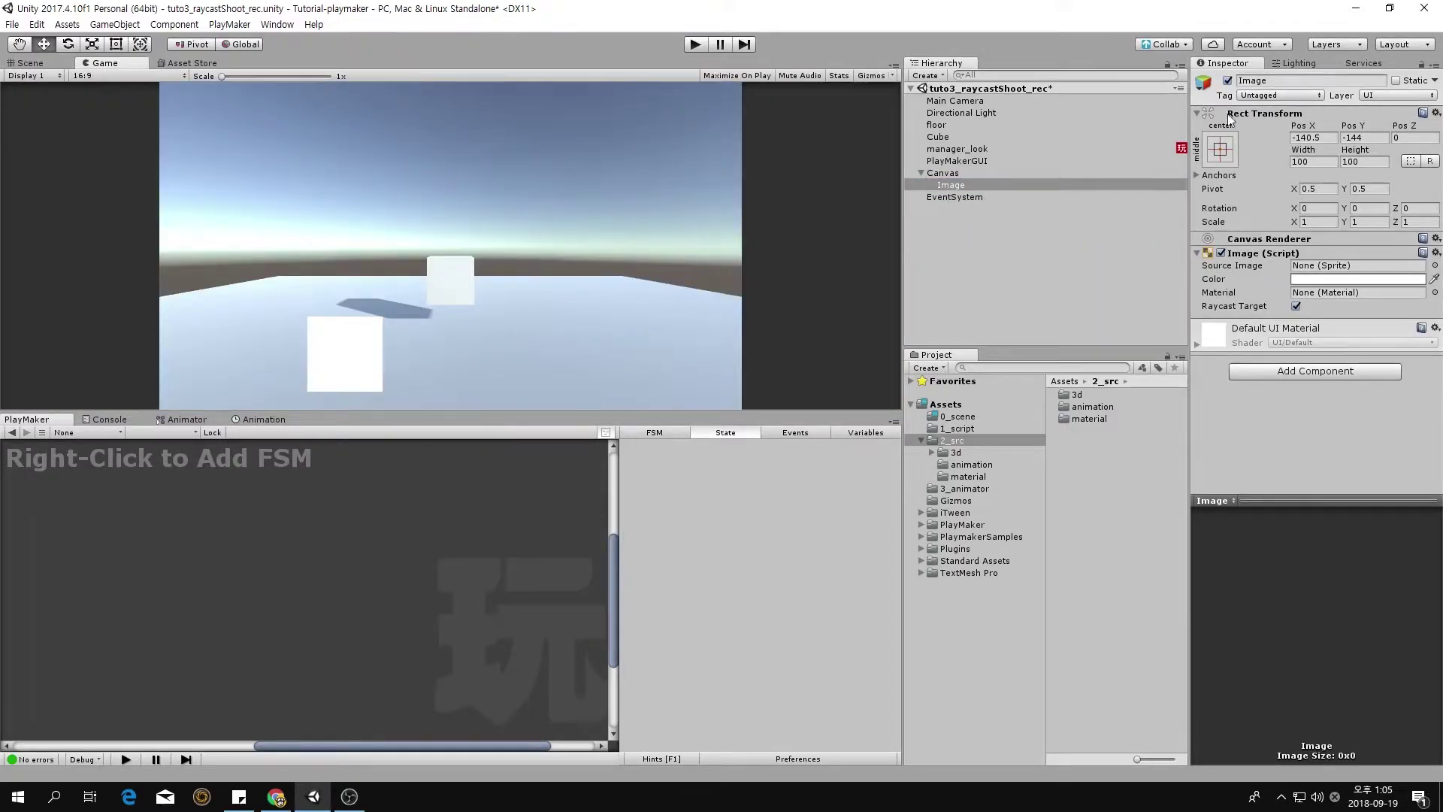
click(1307, 80)
text(crosshair)
key(Return)
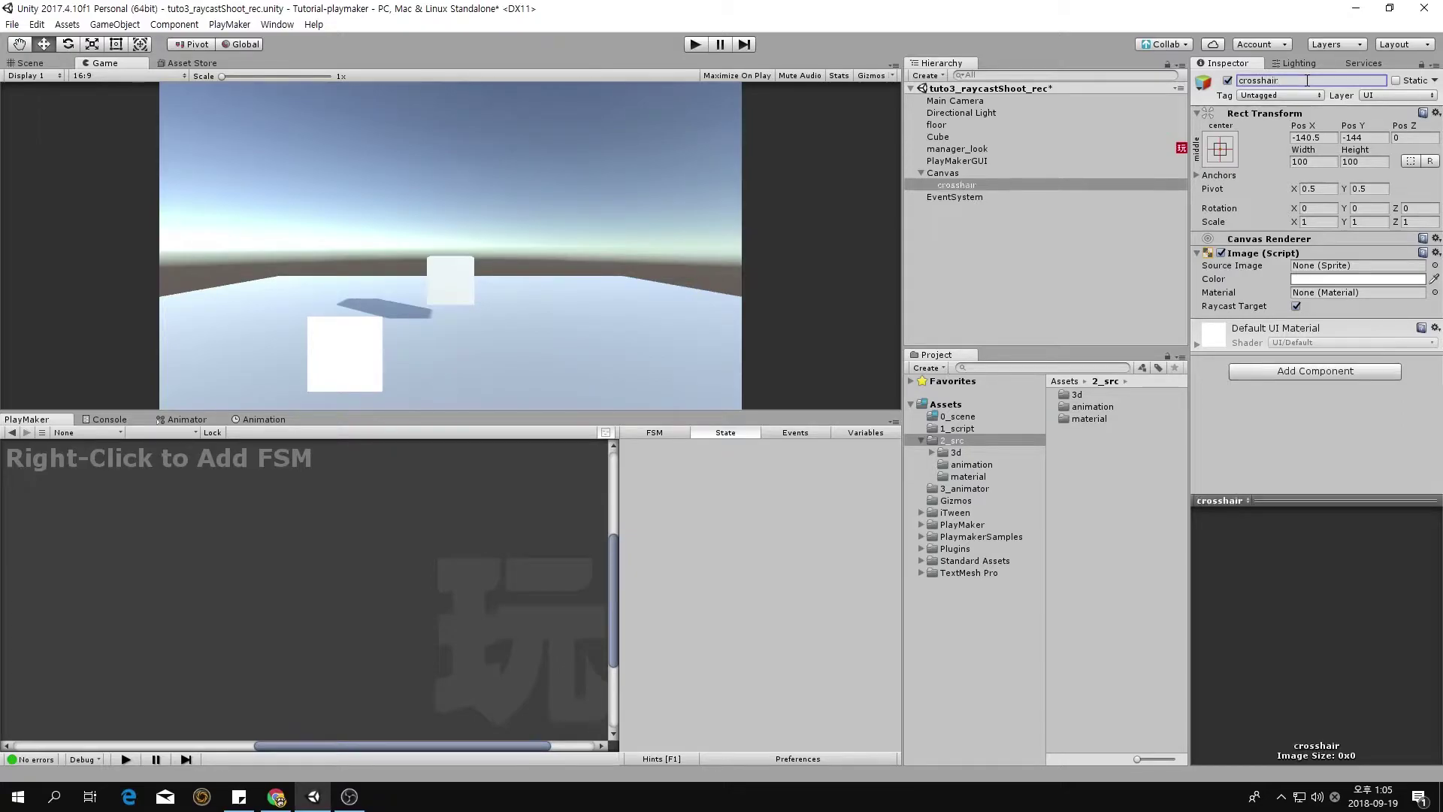
- Assign the Knob sprite as the crosshair's source image and close the sprite picker
click(1435, 265)
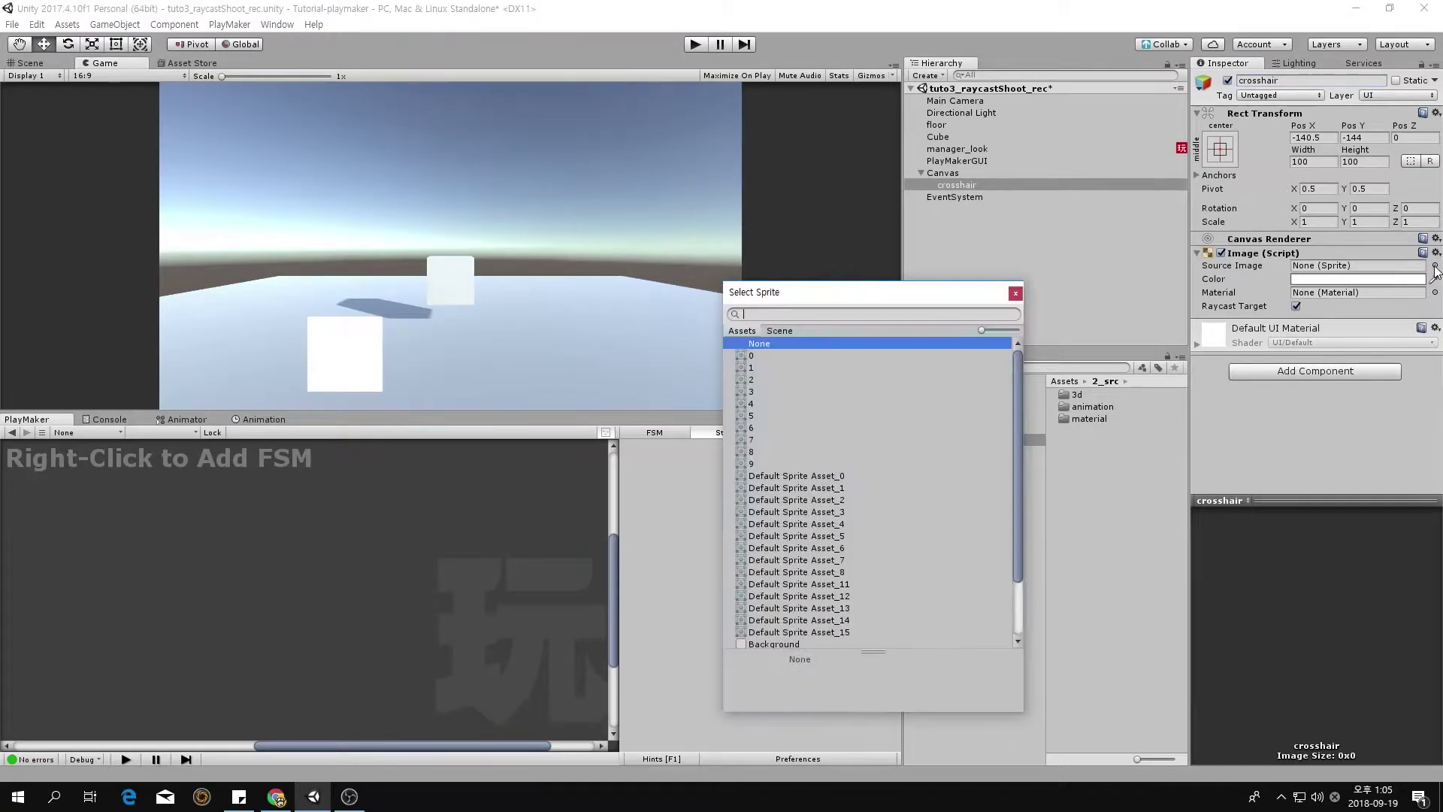
scroll(878, 635, down, 3)
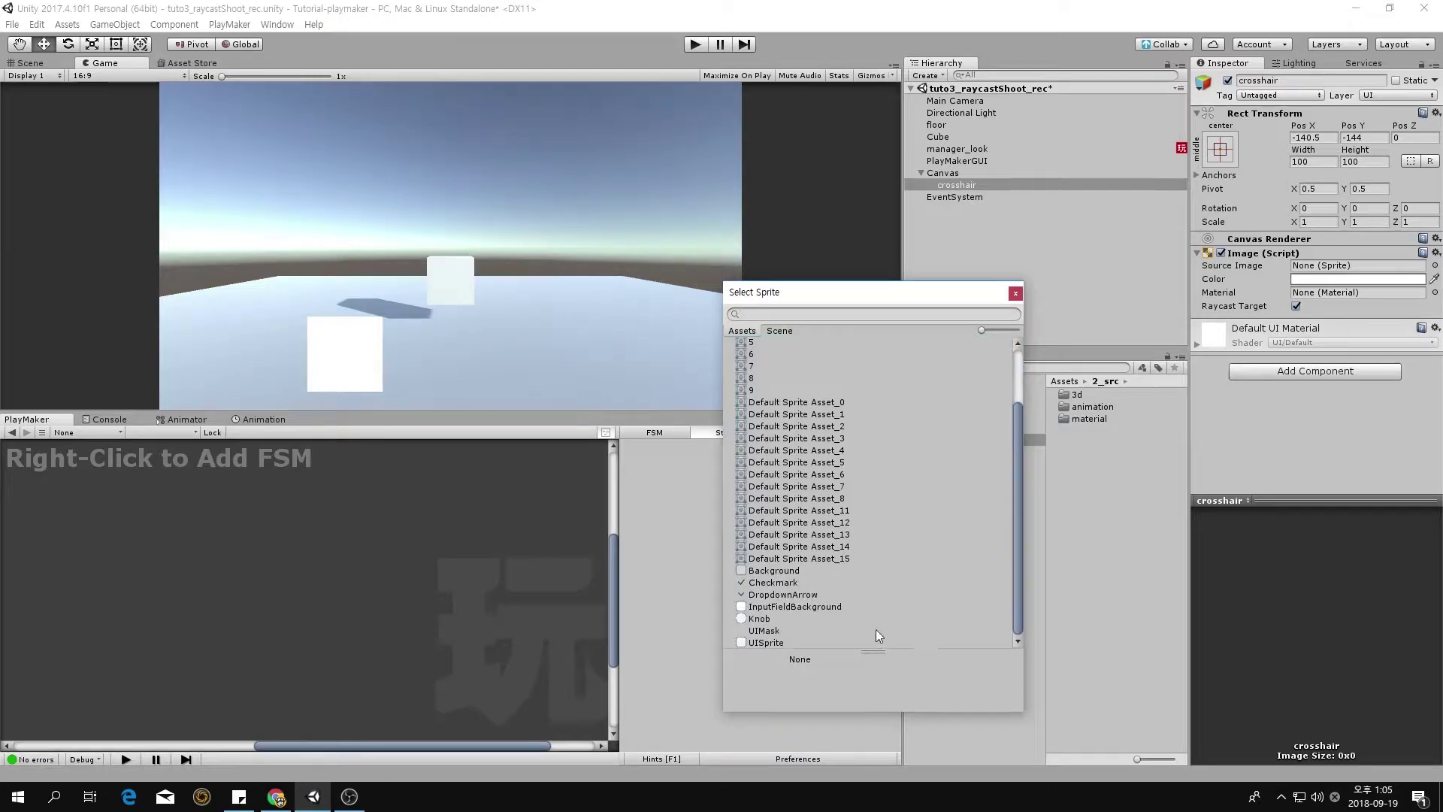
click(767, 618)
click(1016, 294)
- Set the crosshair's width and height to 25 and centre it with Pos X and Pos Y at 0
click(1312, 161)
text(25)
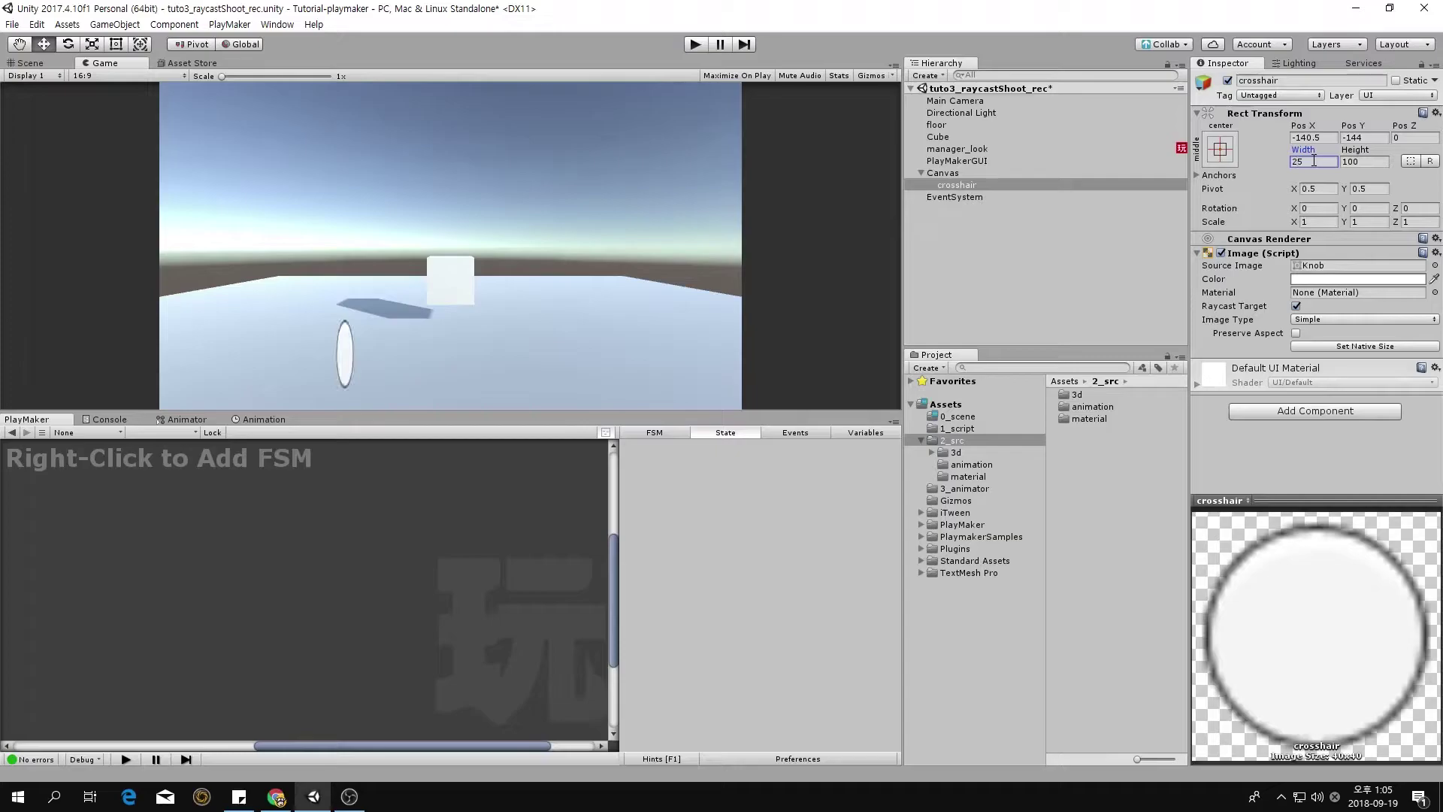
click(1364, 161)
text(25)
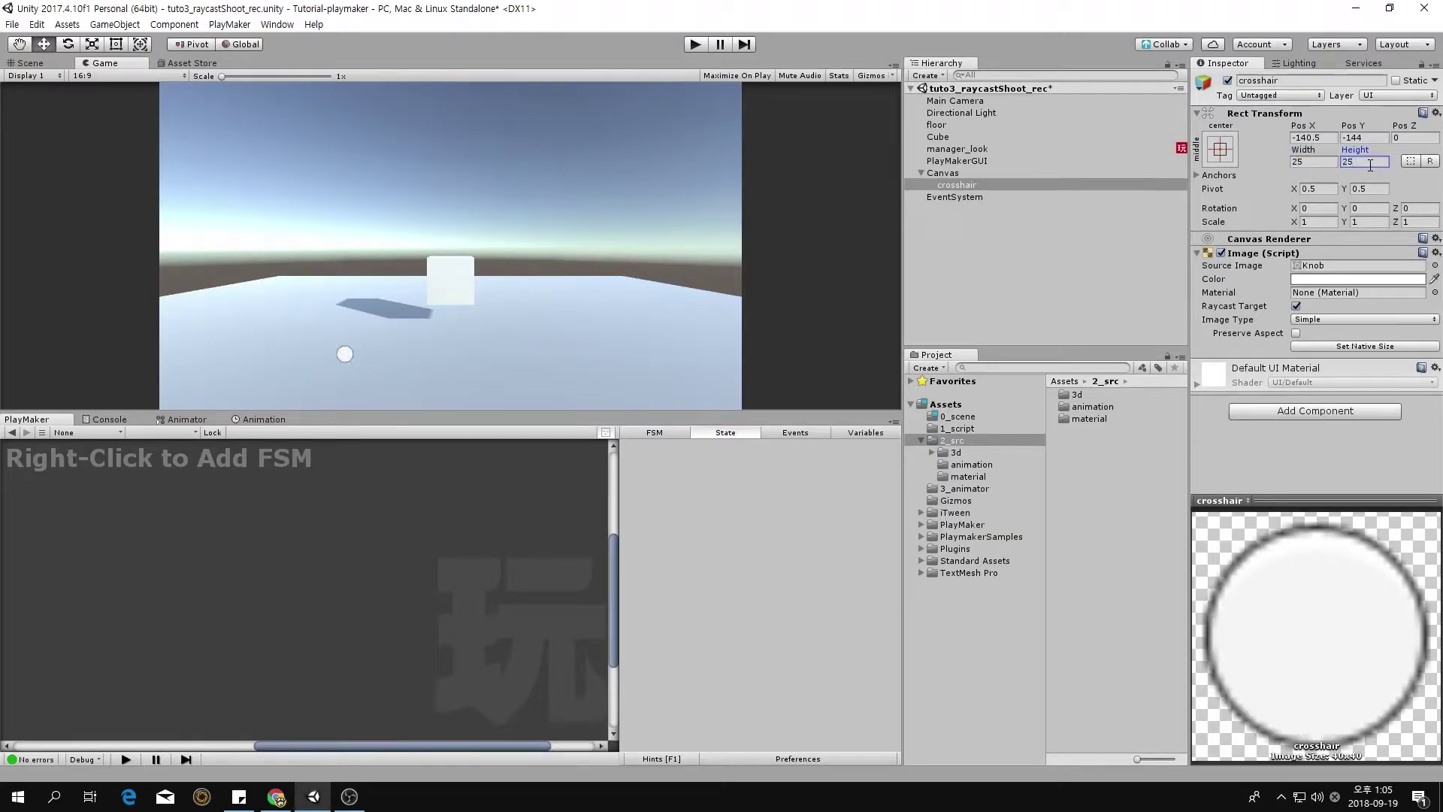
click(1321, 140)
text(0)
key(Tab)
text(0)
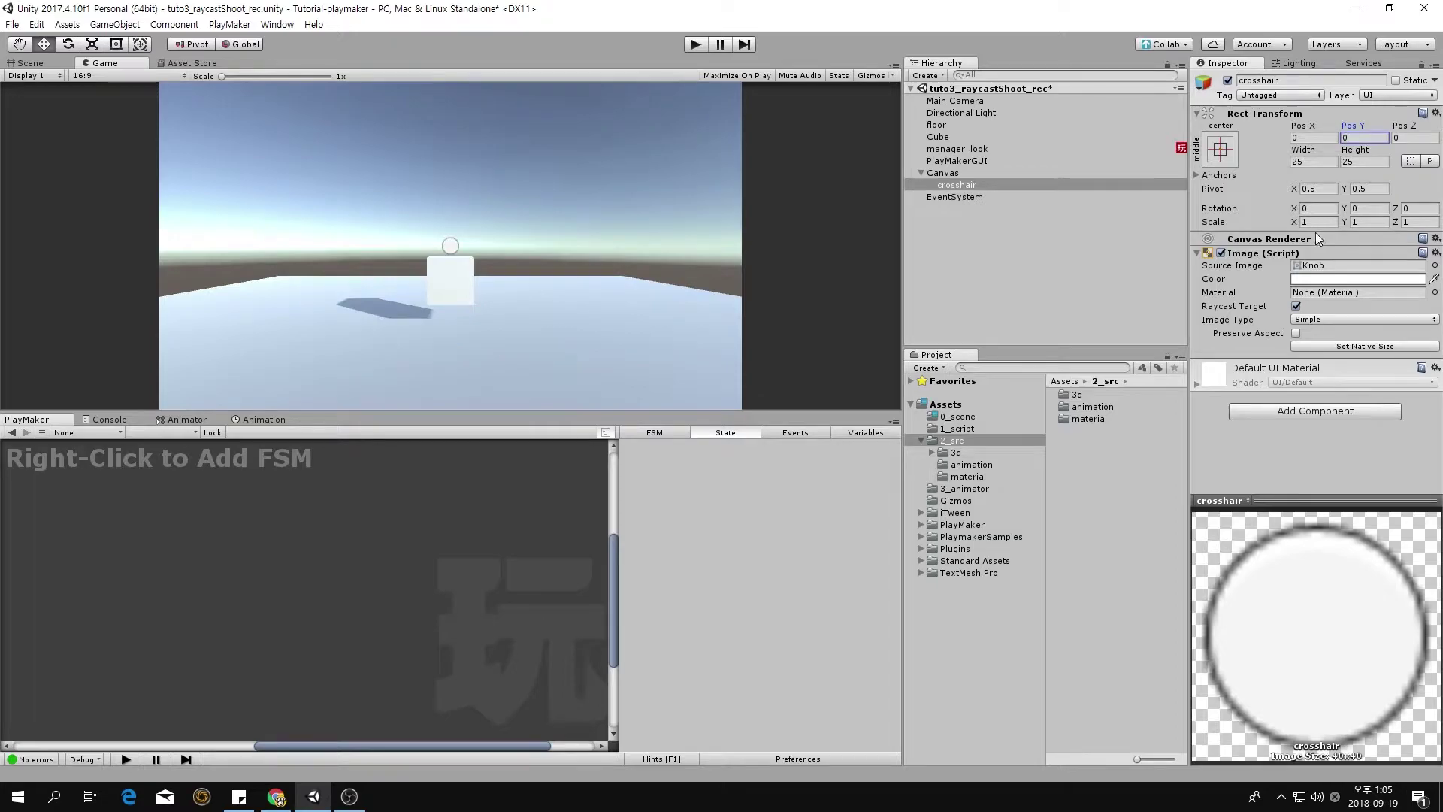
- Change the crosshair's colour to a near-black with reduced opacity
click(1372, 278)
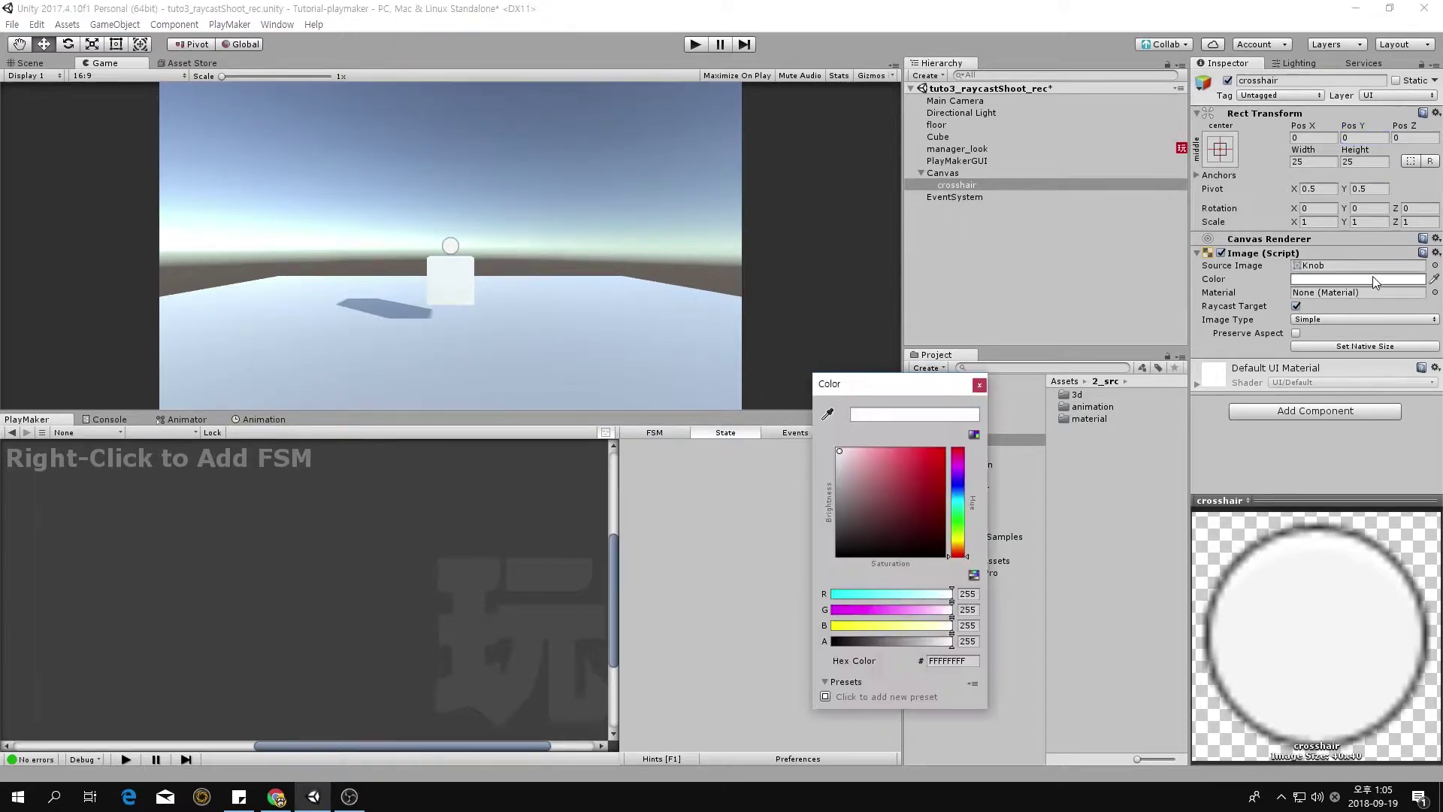
drag(876, 508, 818, 538)
click(910, 643)
click(977, 384)
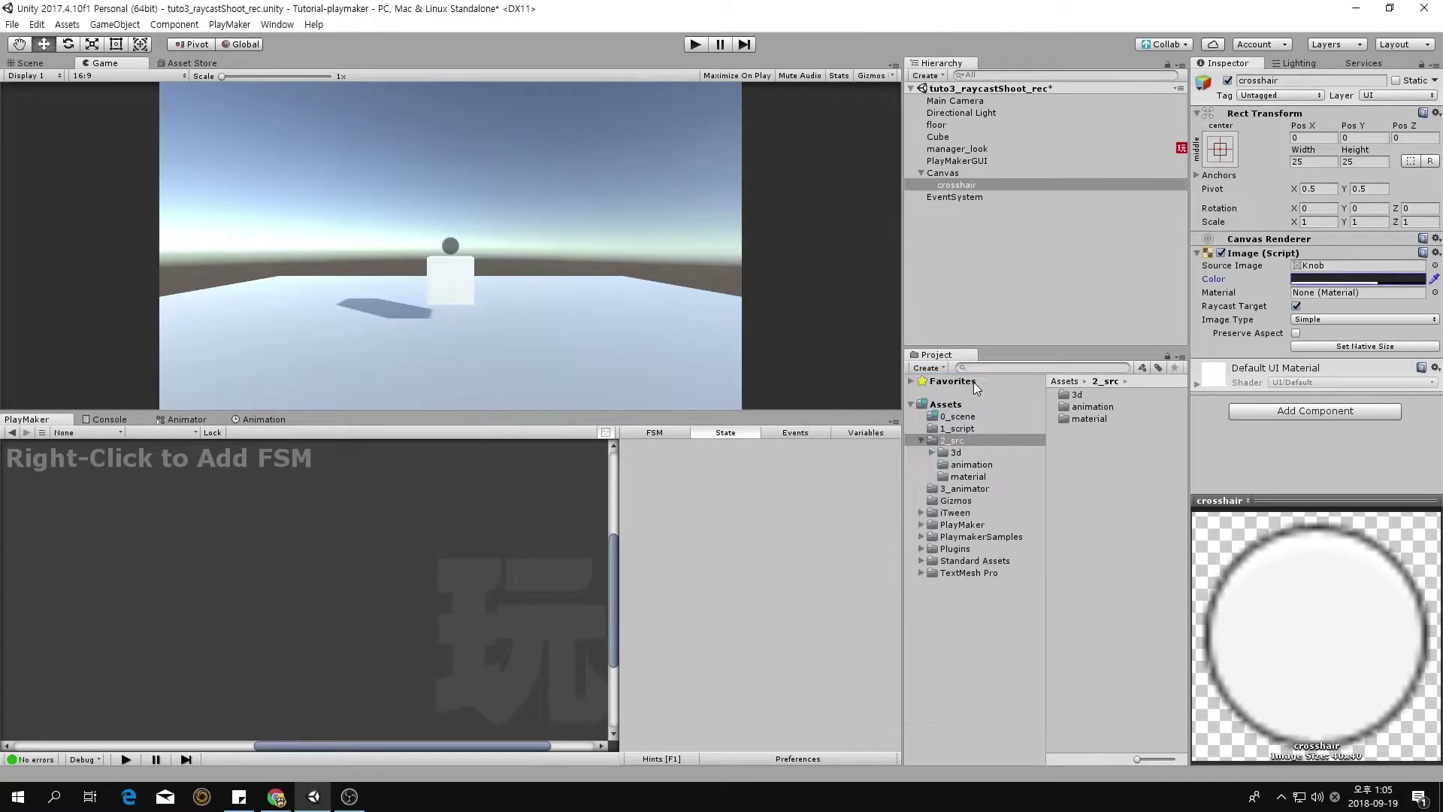
- Set the crosshair's width and height to 15 and save the scene
click(1309, 162)
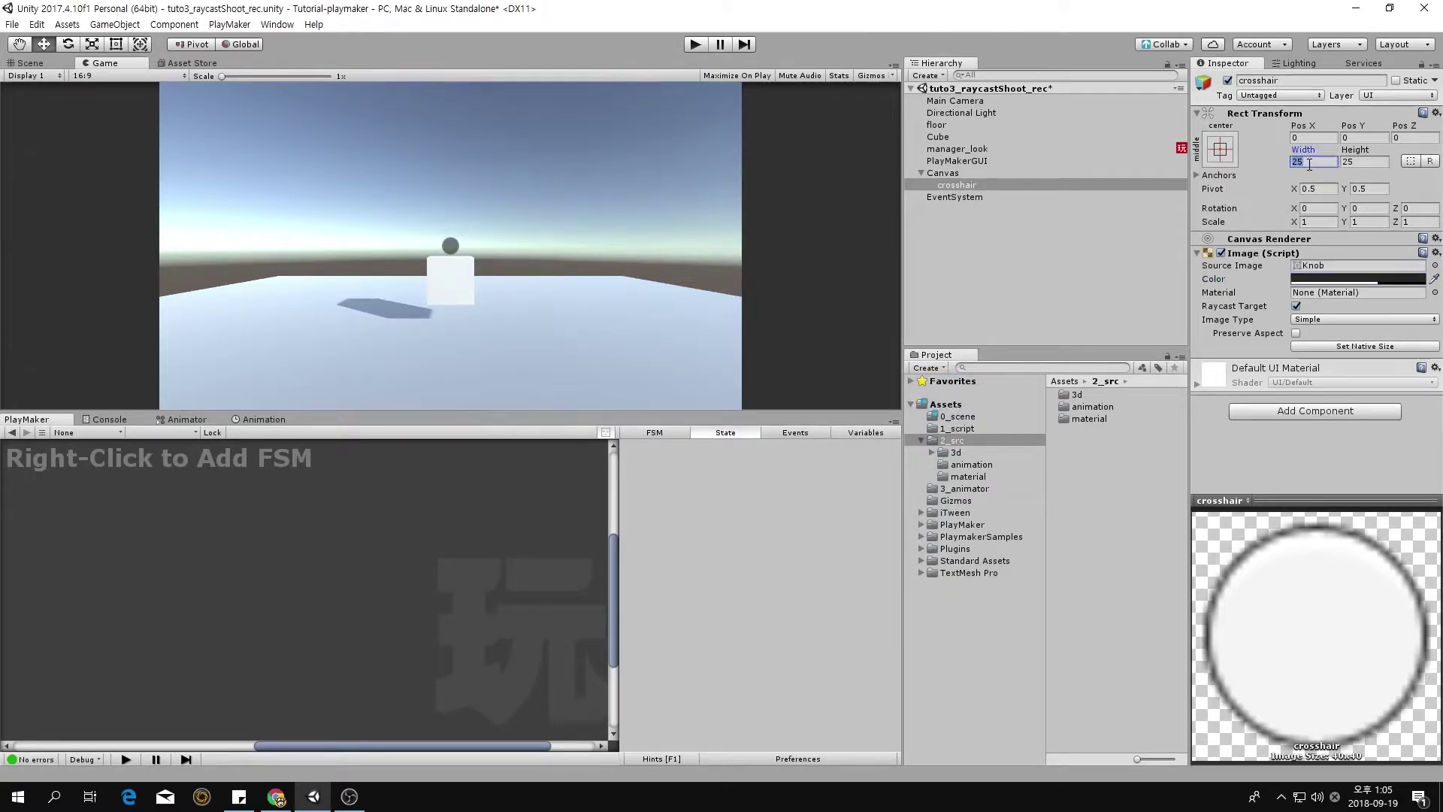
text(15)
click(1357, 163)
text(15)
click(1014, 245)
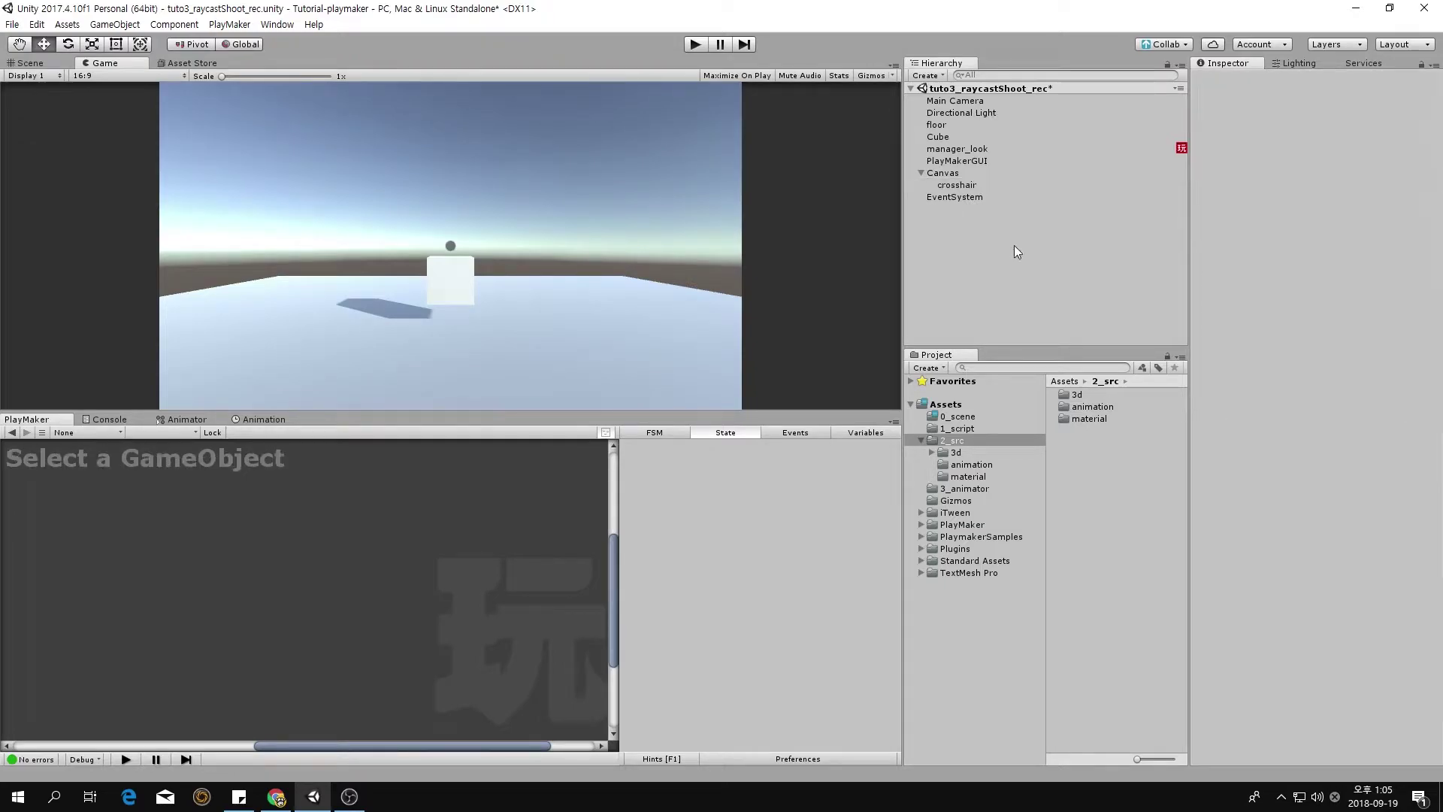
key(ctrl+s)
- Return to the Scene view and move EventSystem directly below Main Camera in the hierarchy
click(38, 64)
alt+drag(560, 252, 517, 274)
alt+drag(890, 218, 854, 306)
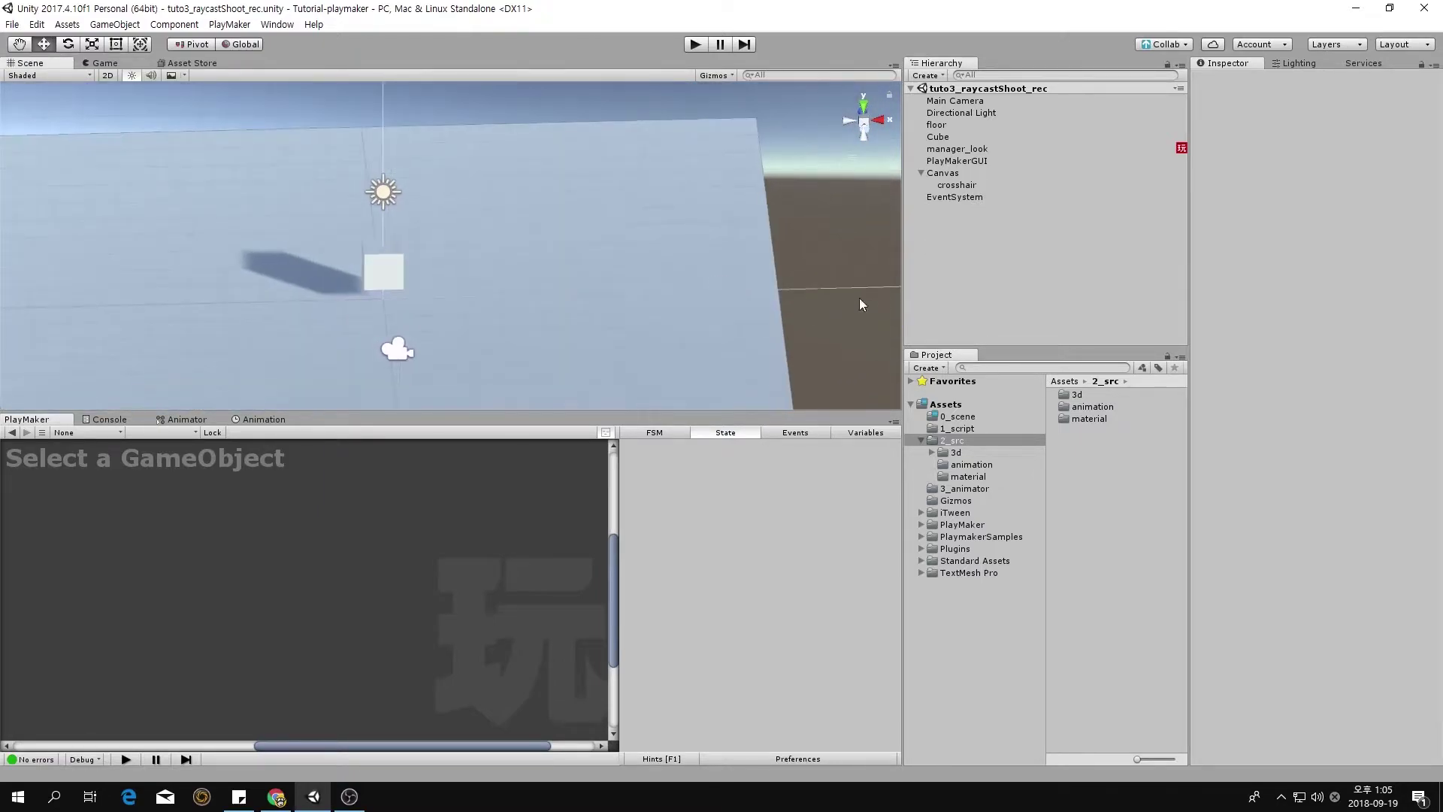
drag(970, 197, 969, 109)
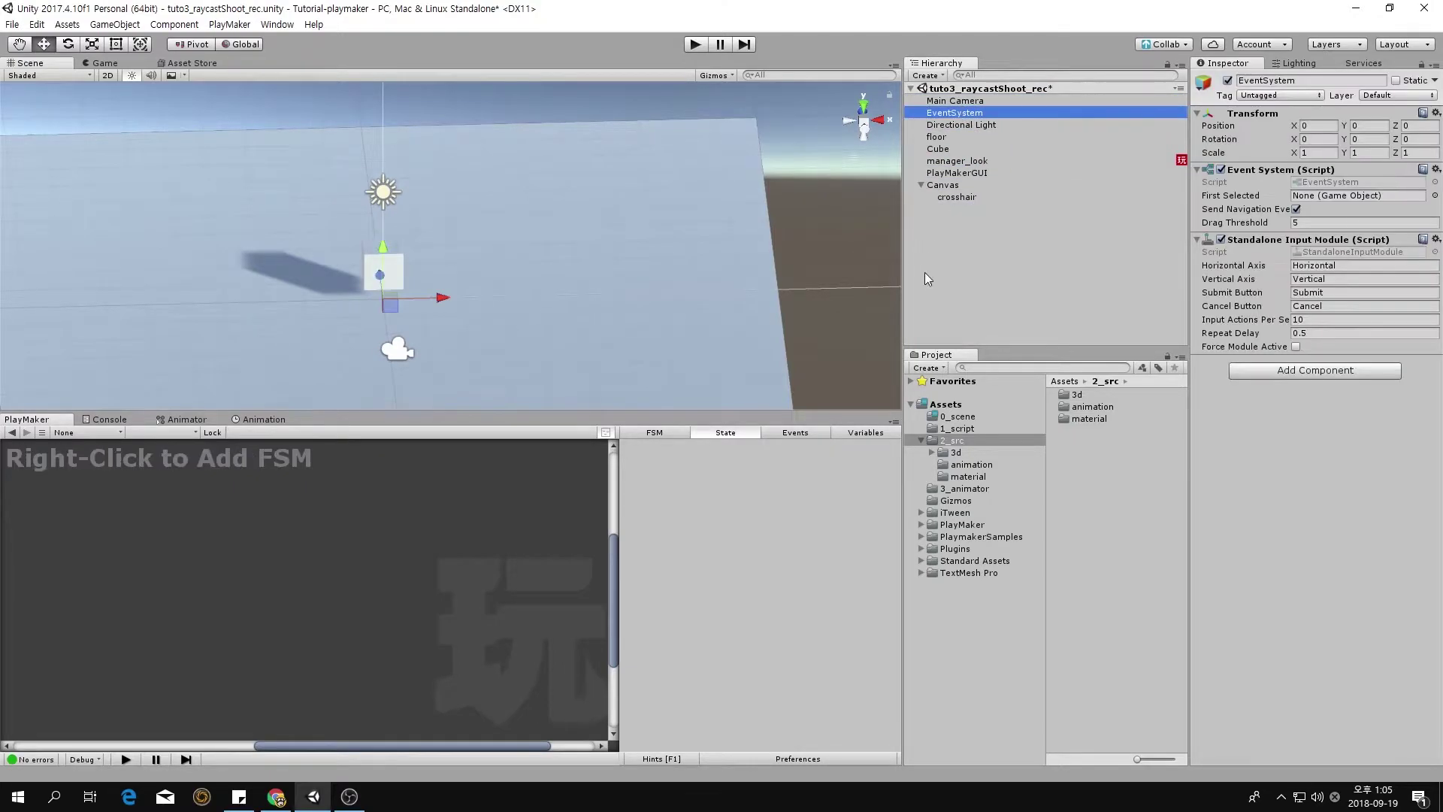
click(927, 204)
- Create an empty game object named "manager_target" and place it directly below manager_look in the hierarchy
click(926, 75)
click(955, 91)
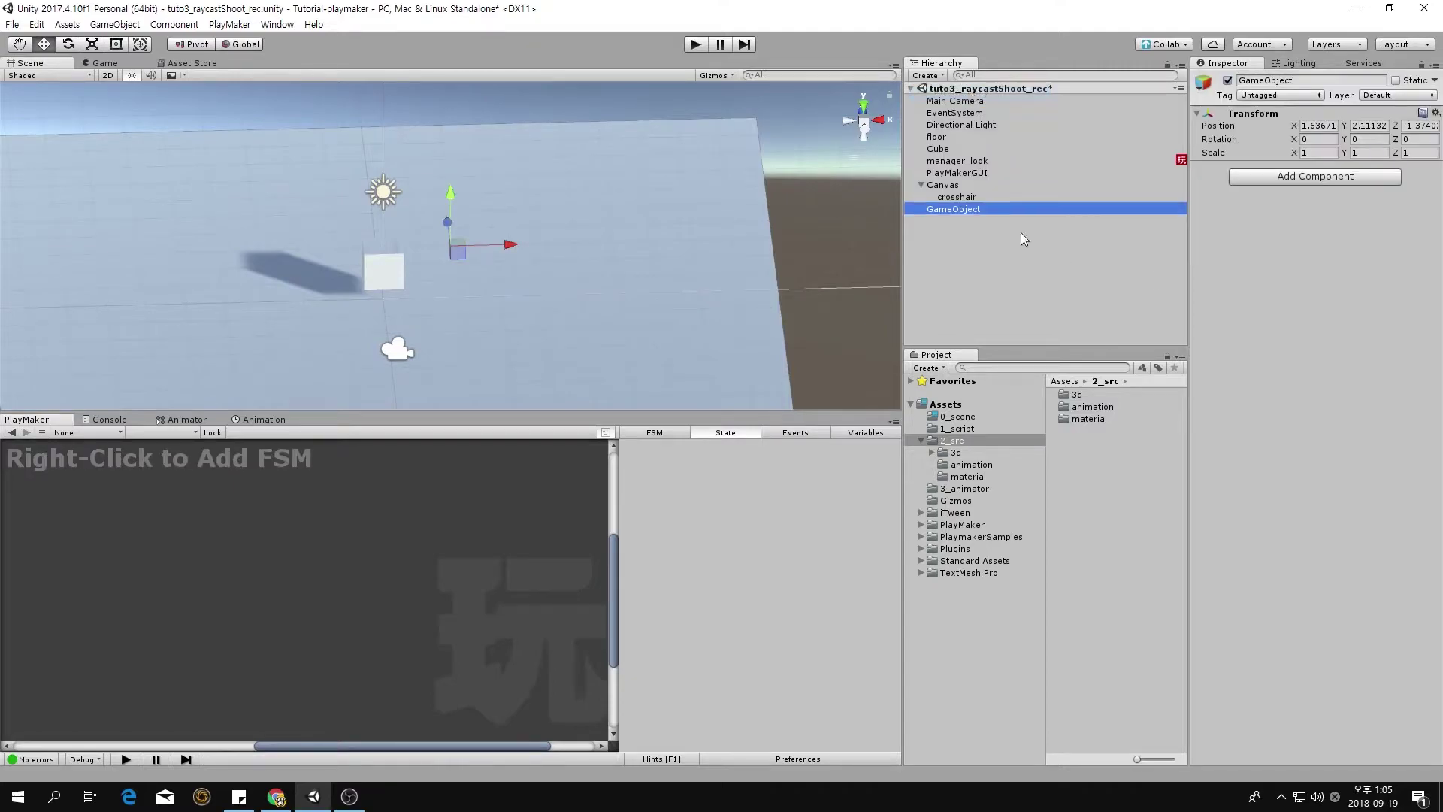
click(1334, 79)
text(manager_target)
key(Return)
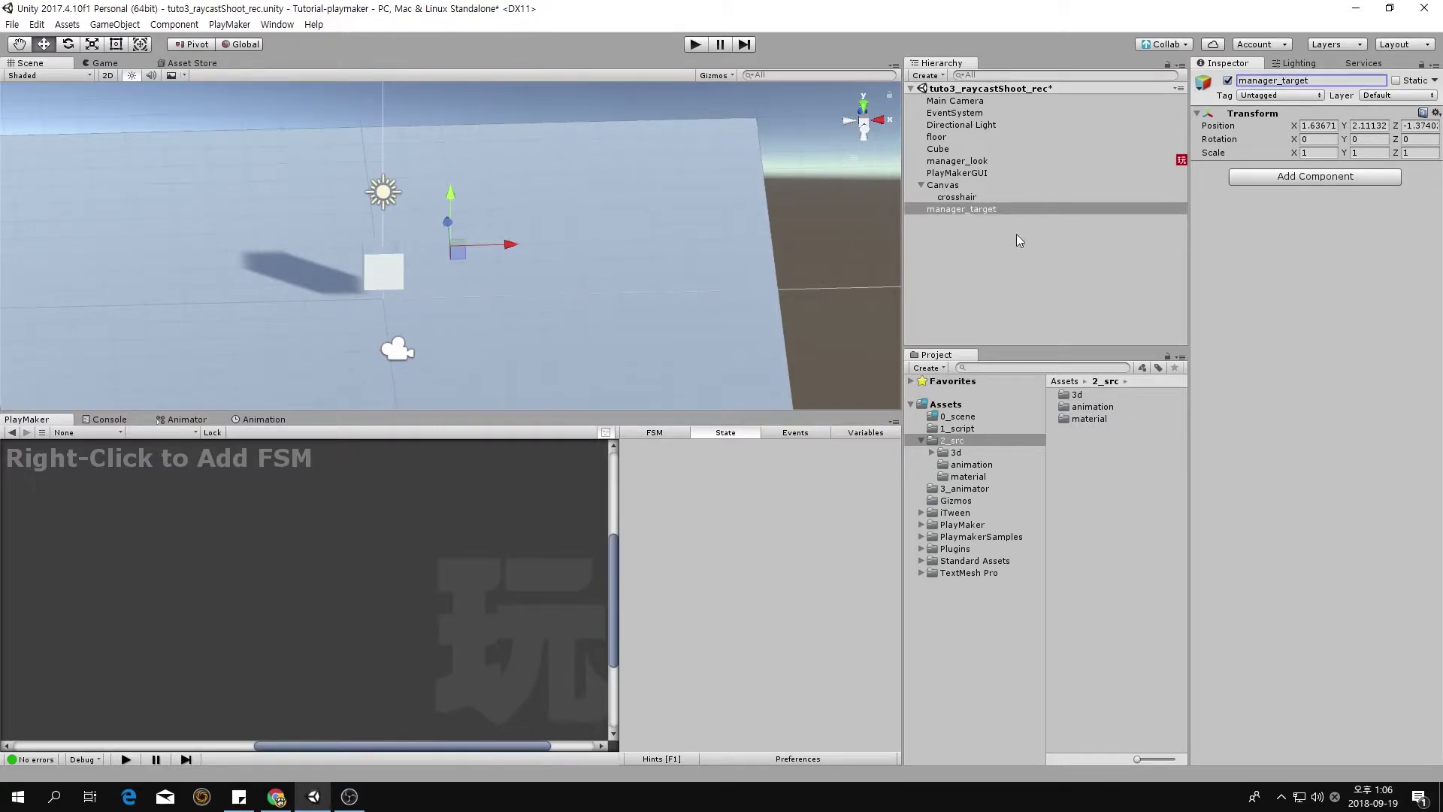
drag(992, 211, 977, 167)
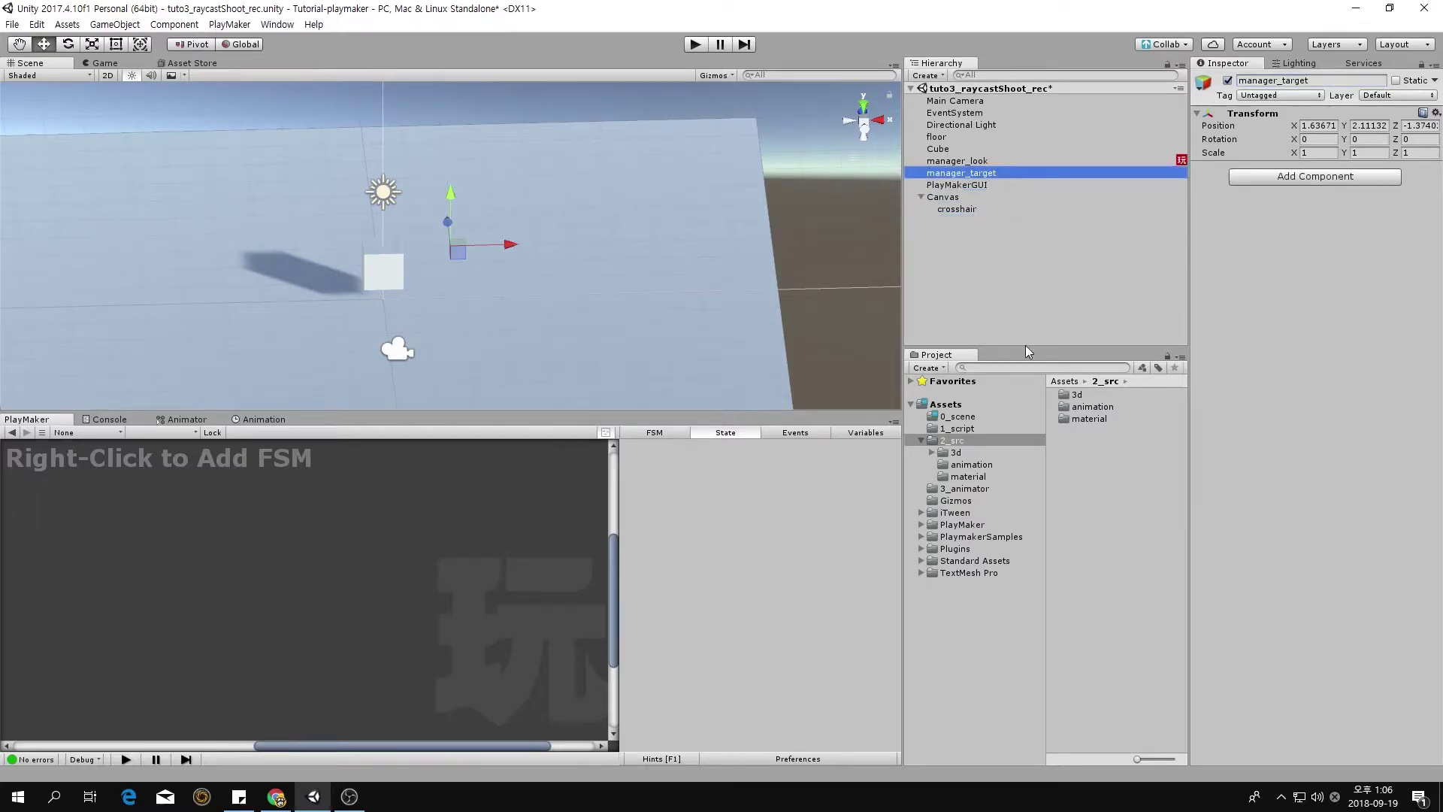
click(973, 271)
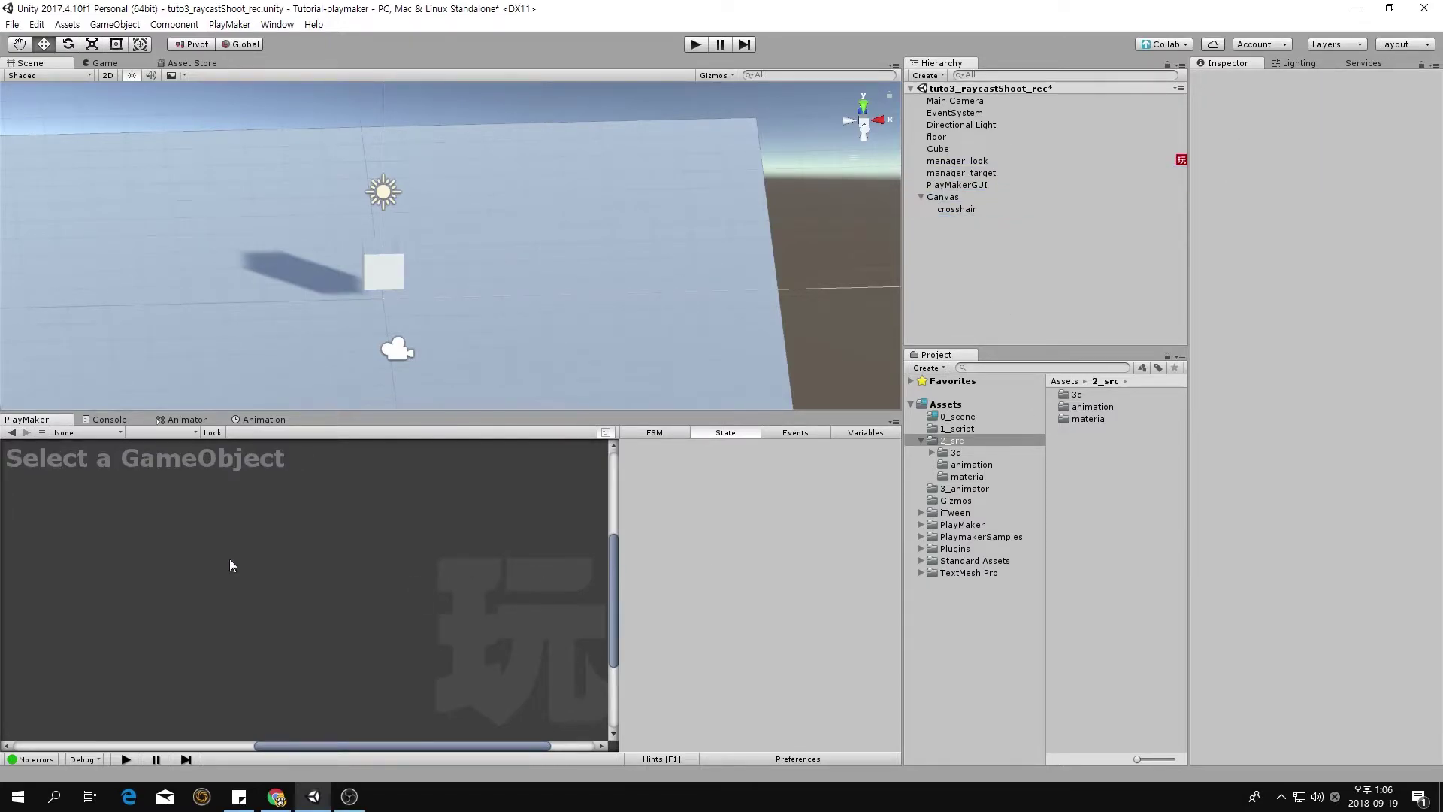
- Add a PlayMaker FSM to manager_target and name its first state "standby"
click(987, 173)
right_click(174, 541)
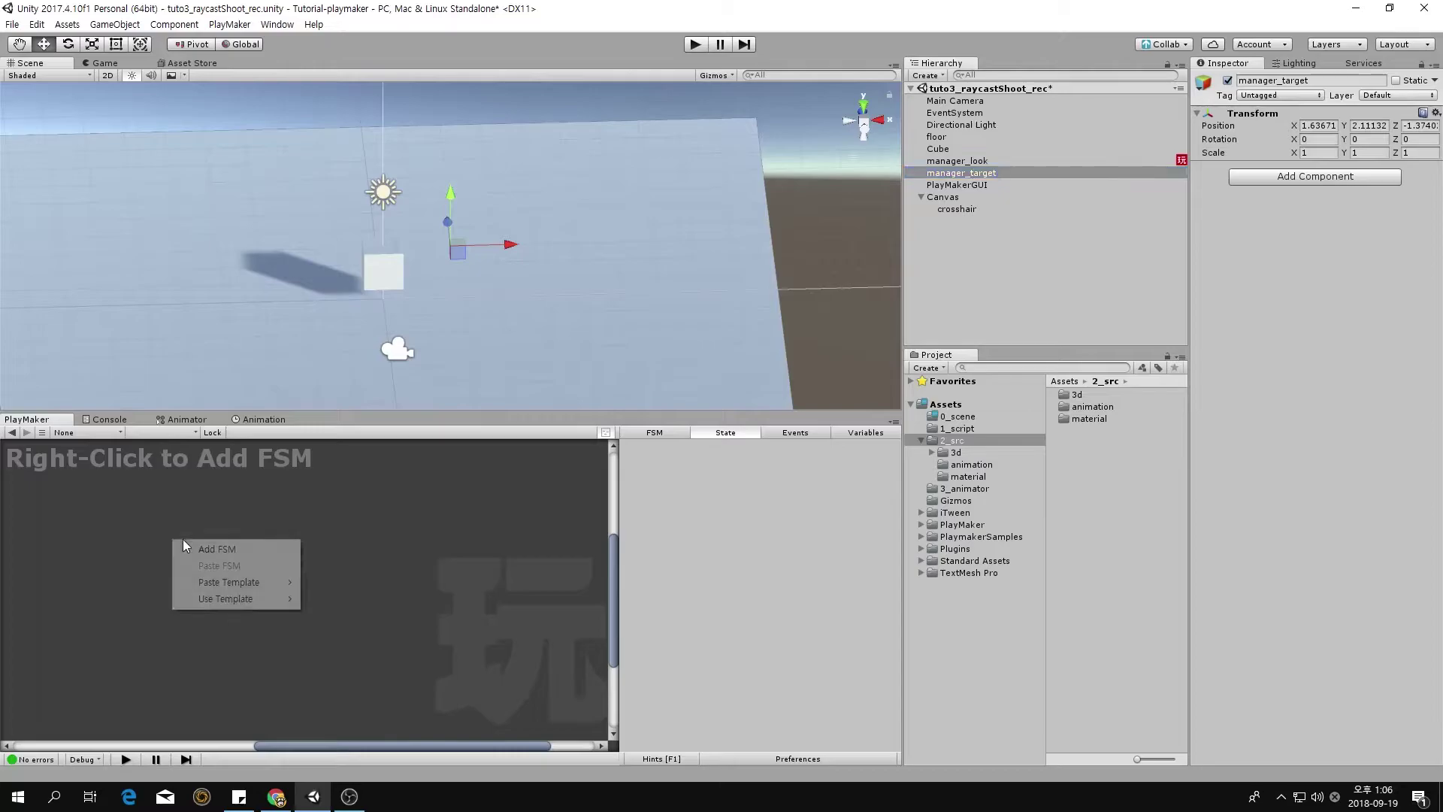
click(212, 550)
drag(97, 525, 184, 583)
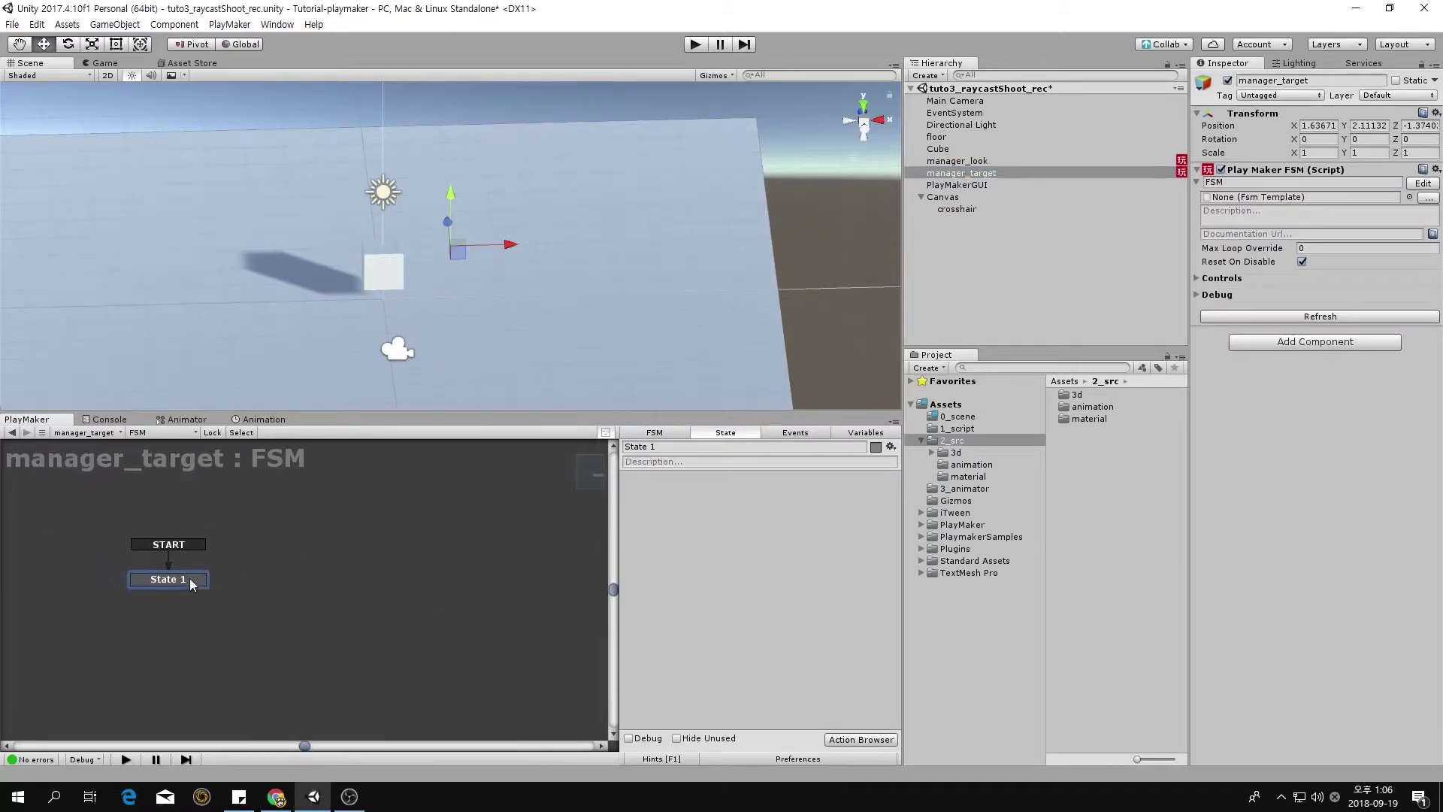
click(668, 447)
text(st)
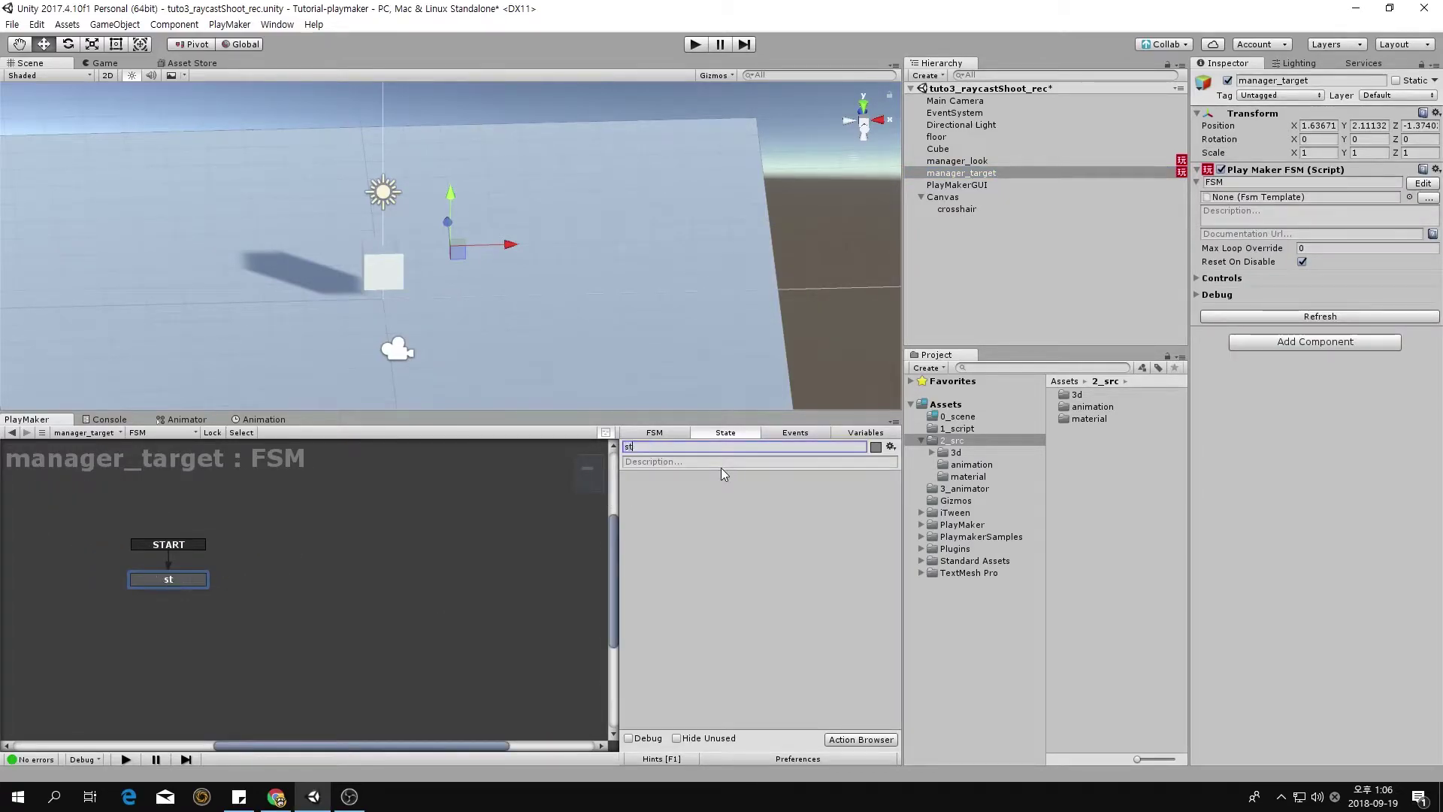
text(andby)
- Browse the available PlayMaker events, add a new event named "event_rayhit" to manager_target's FSM, and close the event browser
click(796, 432)
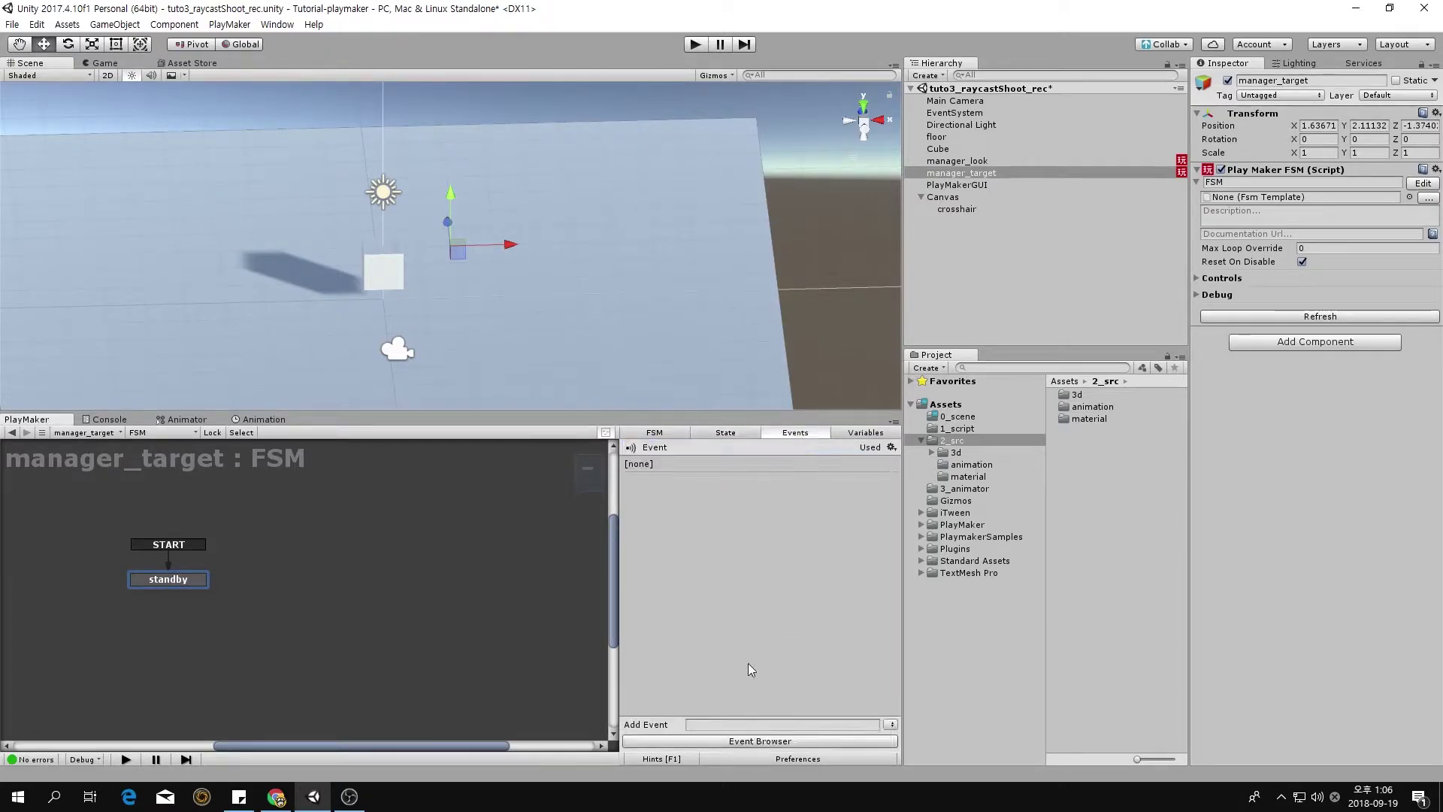
click(767, 741)
scroll(1075, 587, down, 10)
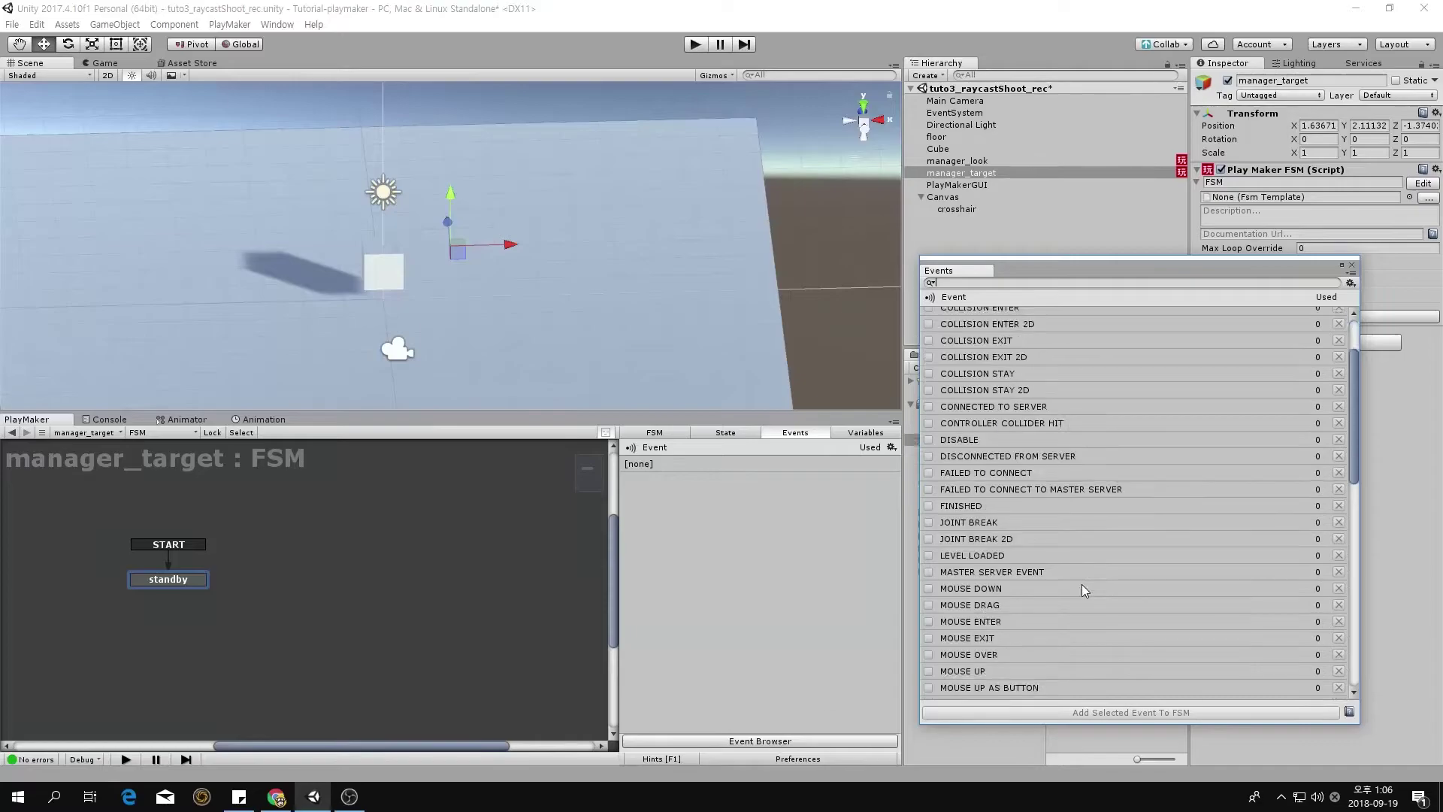
scroll(1071, 588, down, 5)
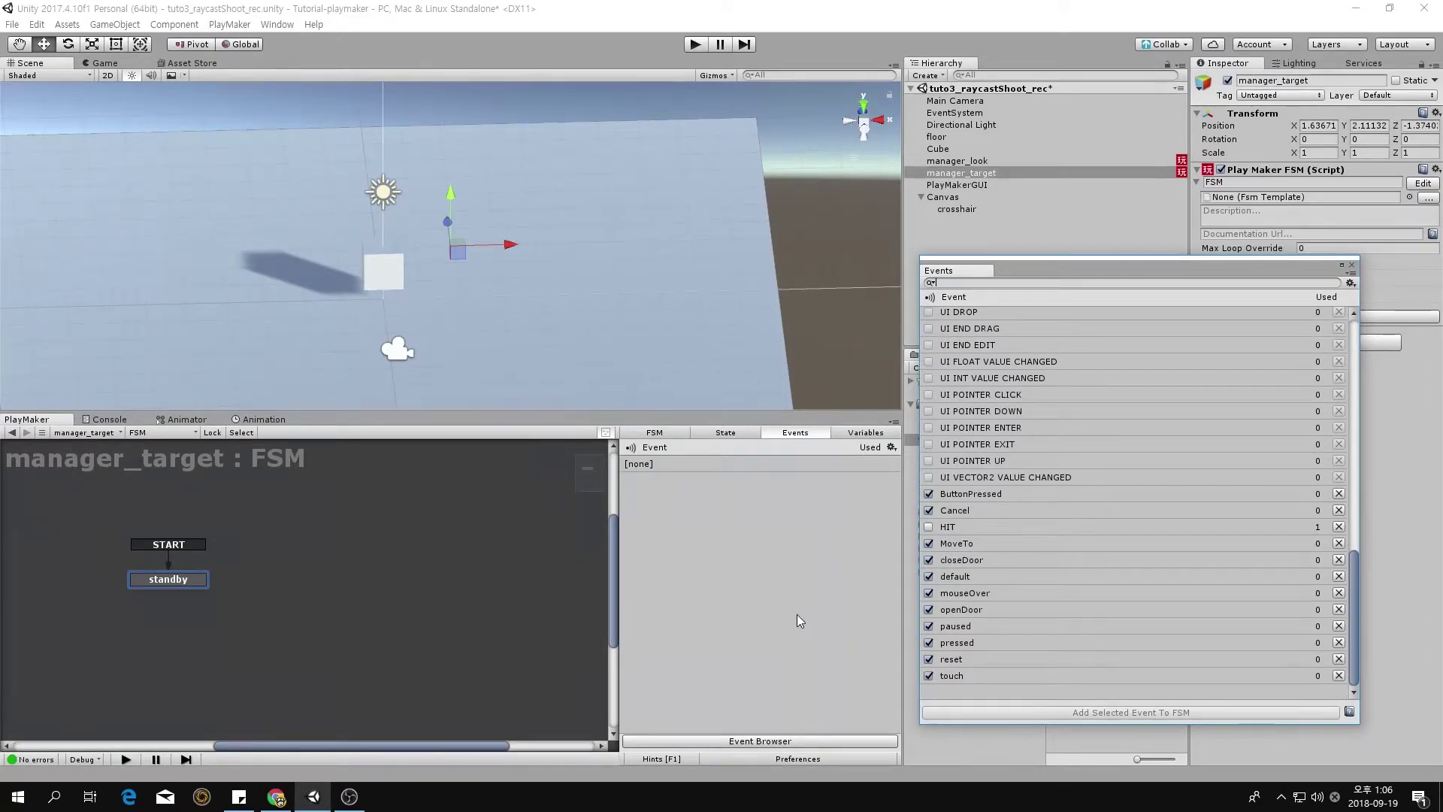
click(766, 617)
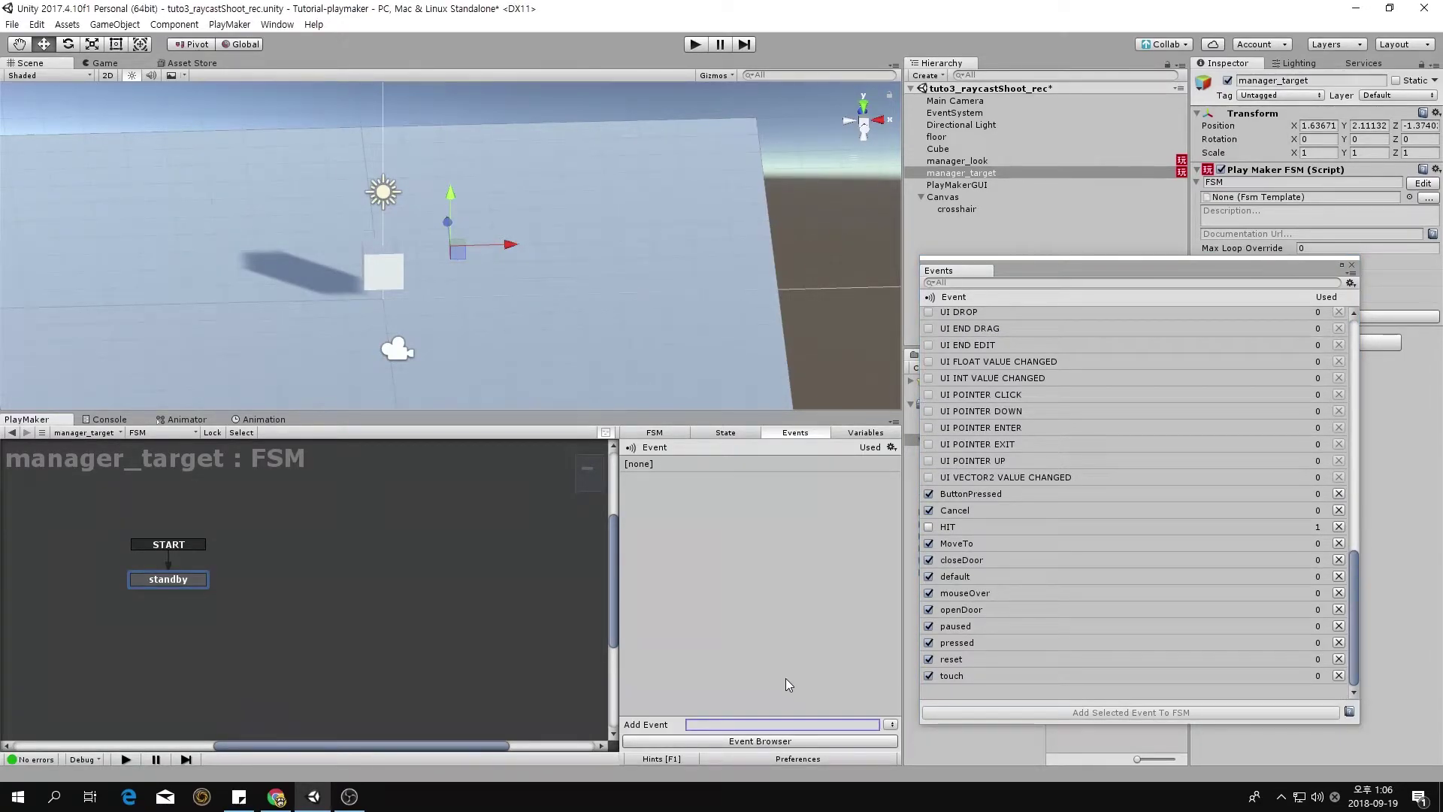
text(event_rayhit)
key(Return)
click(195, 583)
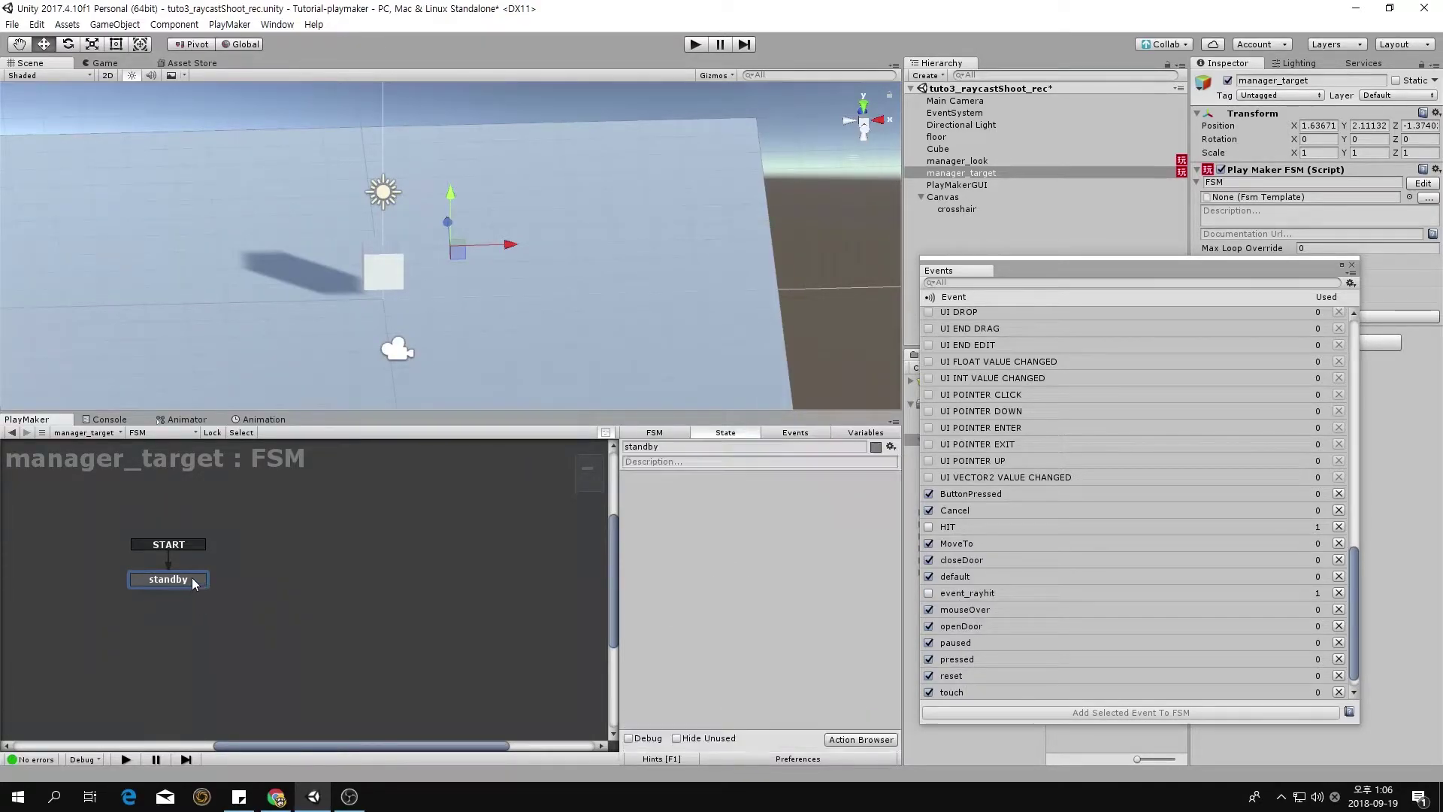
click(1355, 267)
- Find the Raycast action in the action browser and add it to the standby state
double_click(681, 552)
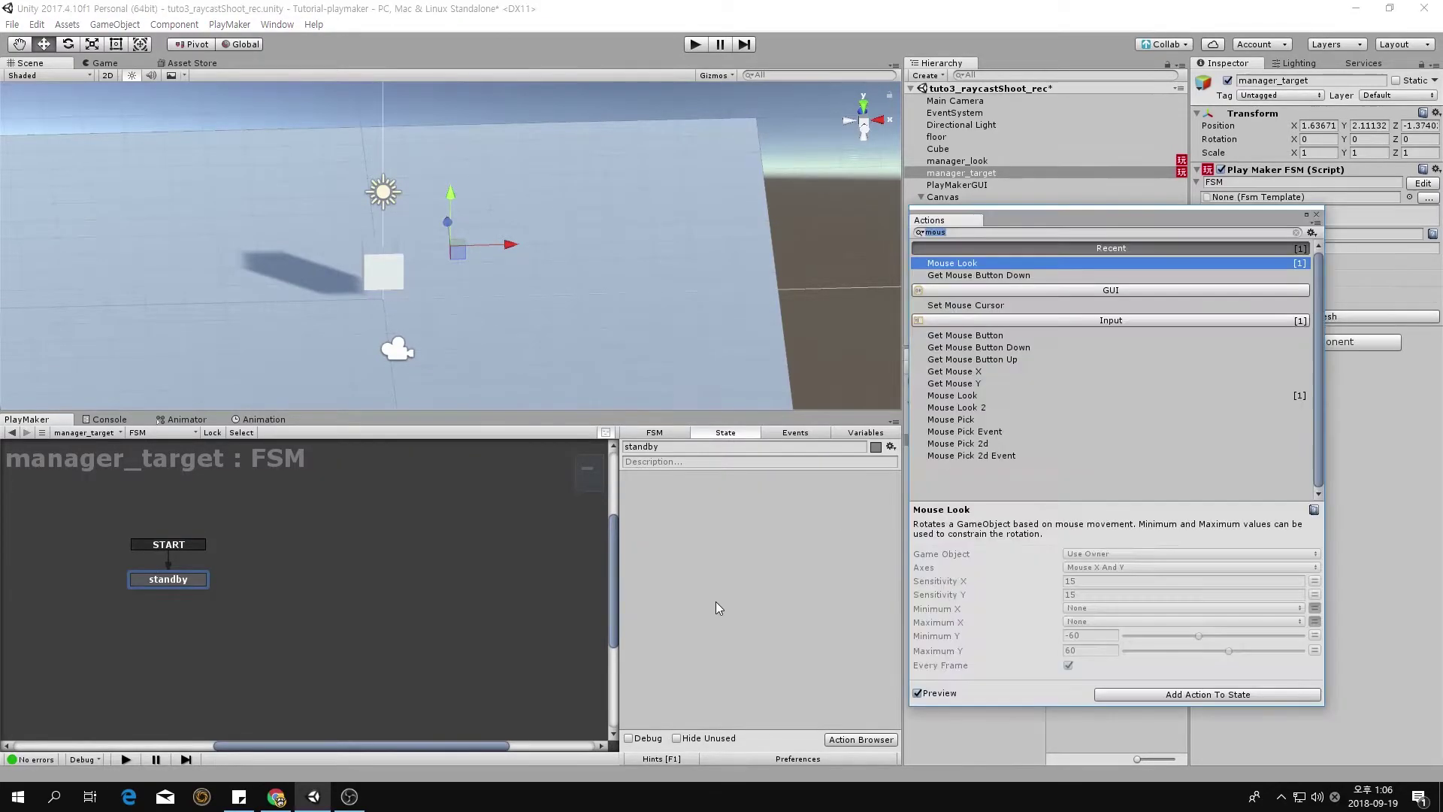
text(rayca)
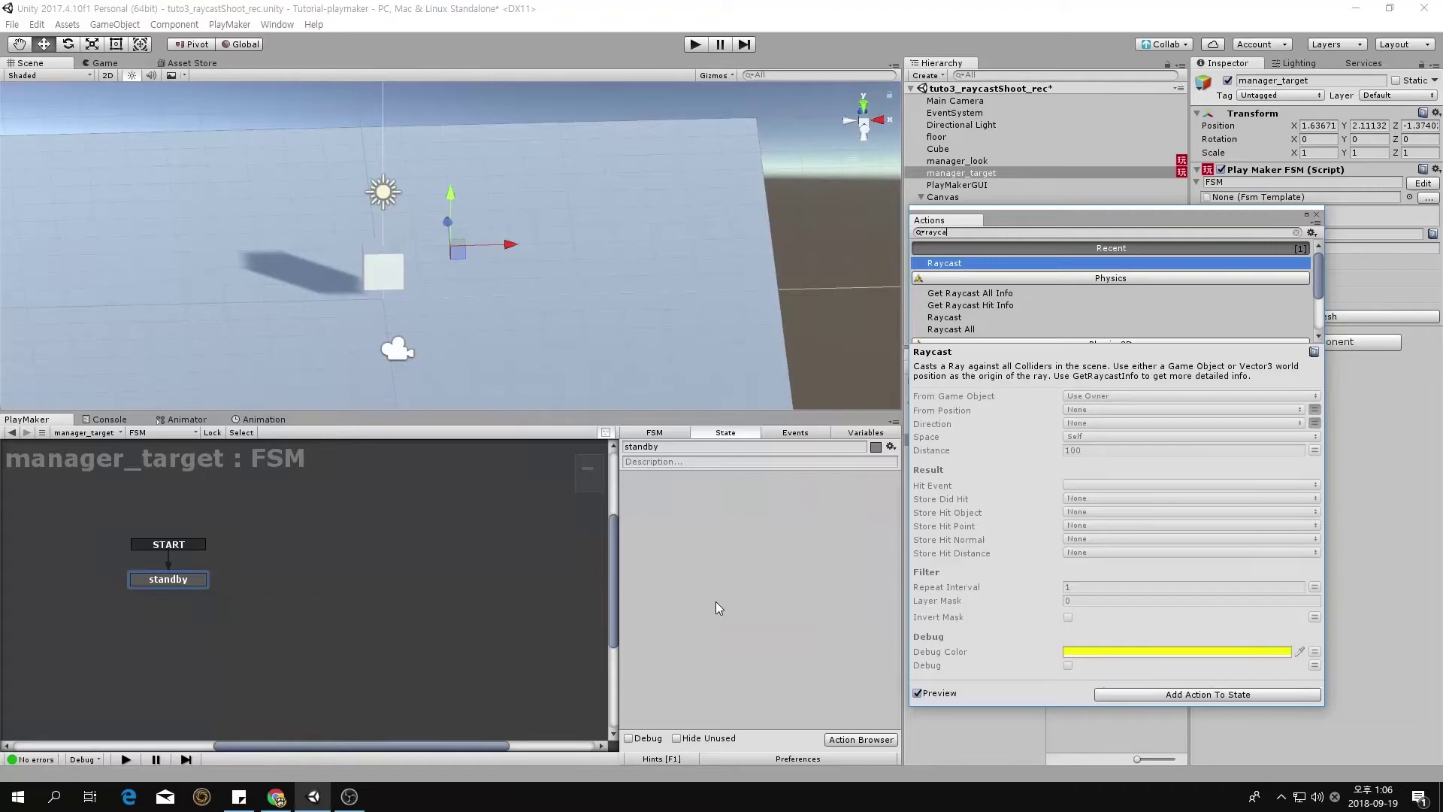
key(Return)
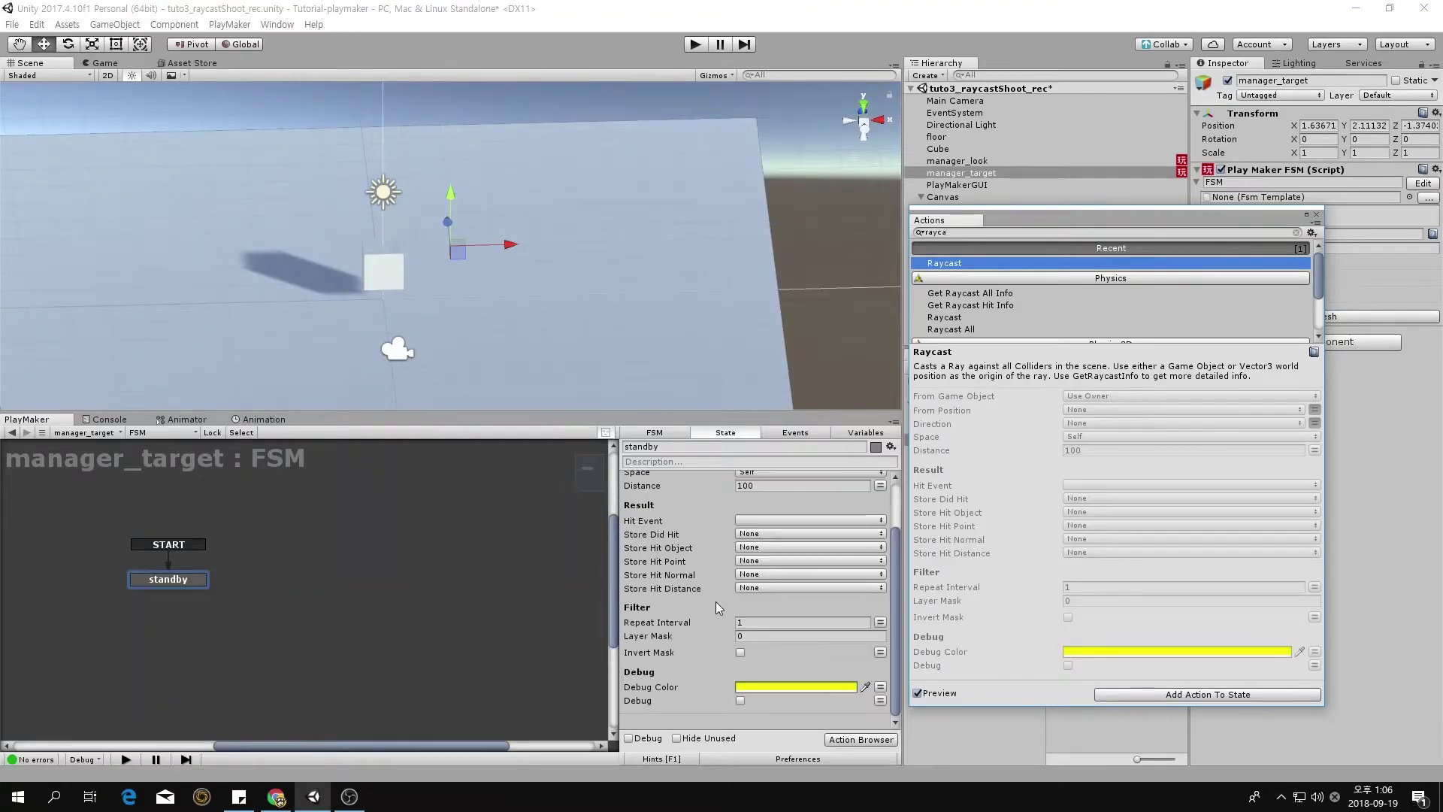
- Close the action browser and make the Raycast action originate from a specified game object, Main Camera
click(1319, 216)
scroll(789, 496, up, 2)
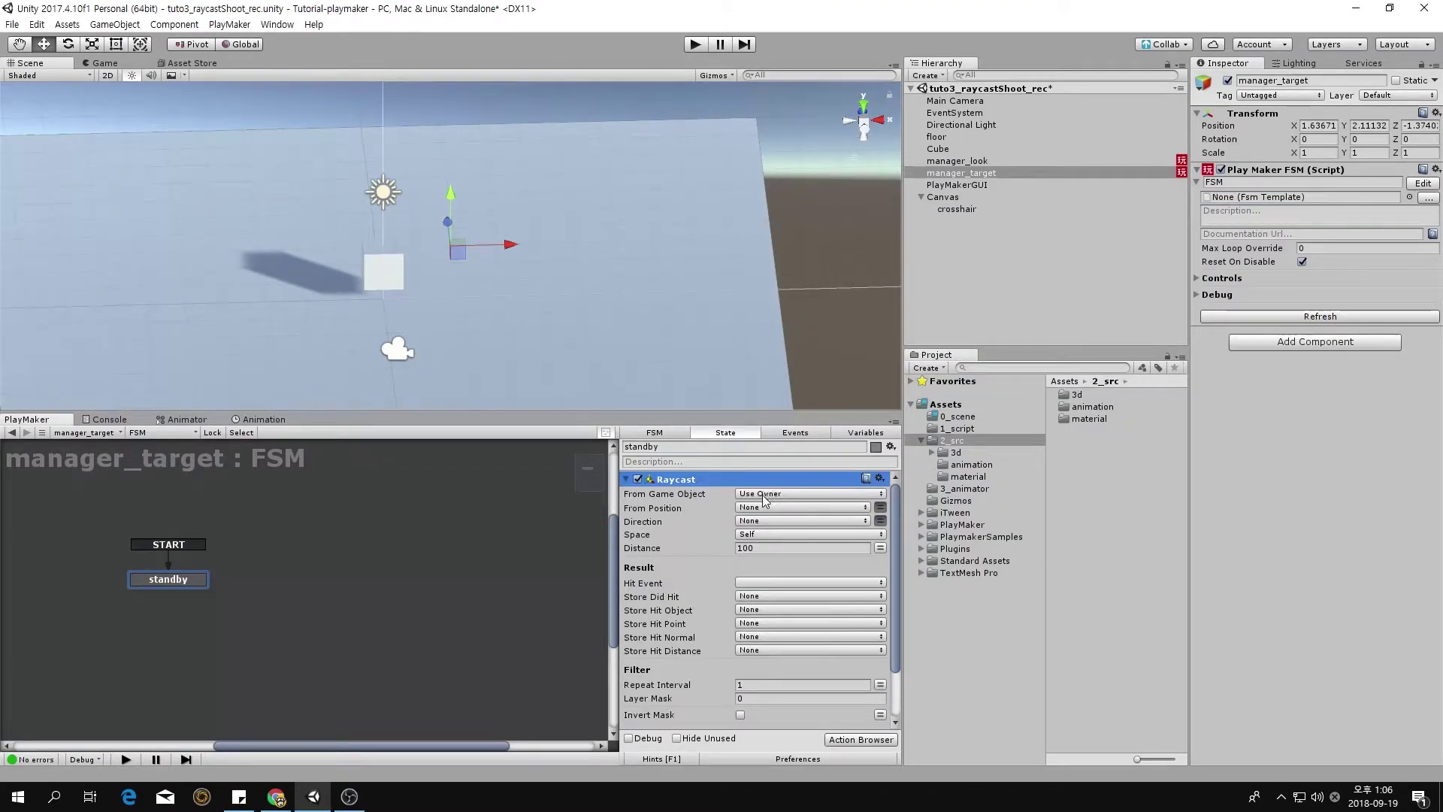
click(765, 494)
click(774, 521)
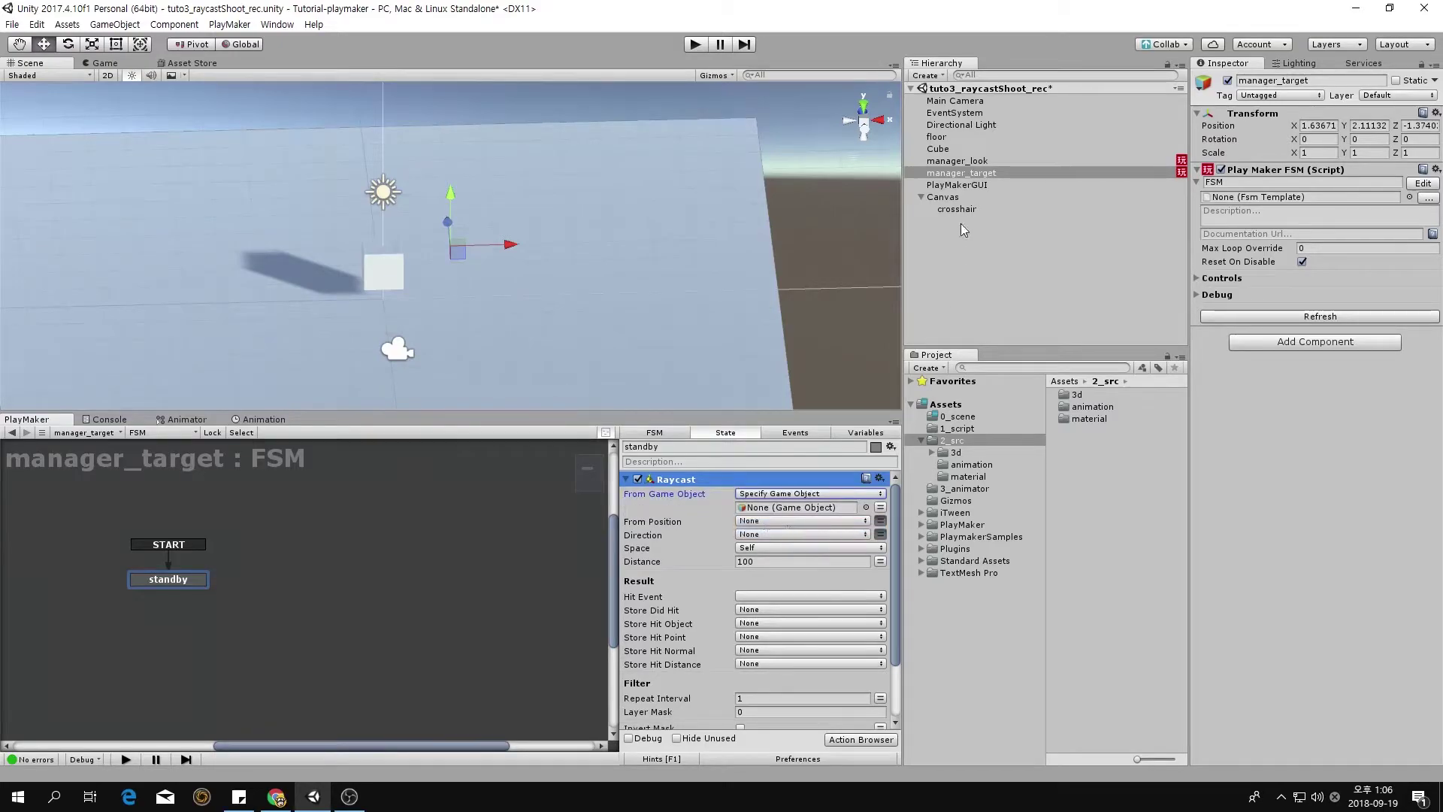
drag(955, 101, 767, 510)
- Create a new variable named "objTarget" to store the Raycast action's hit object
scroll(895, 613, down, 2)
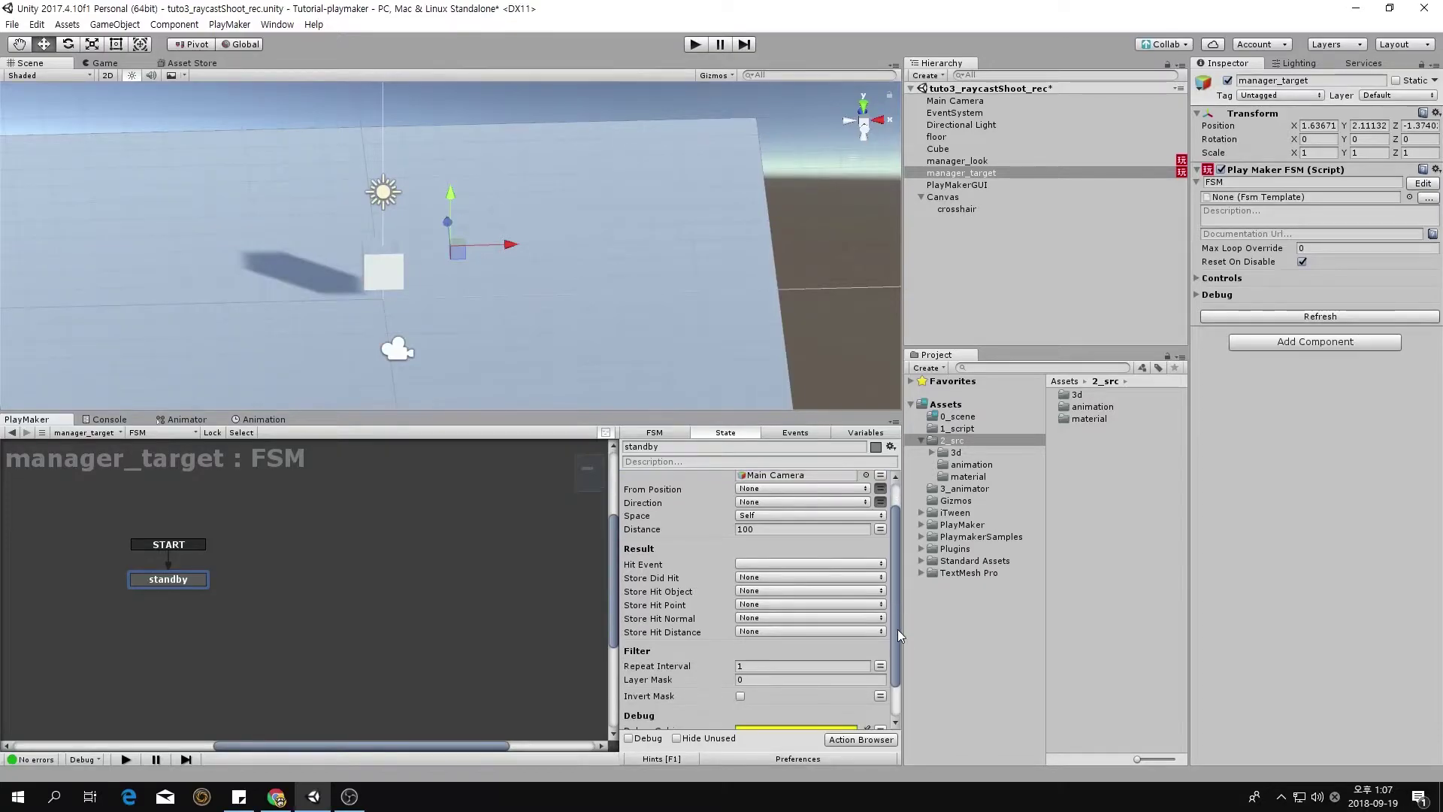
click(759, 594)
click(784, 621)
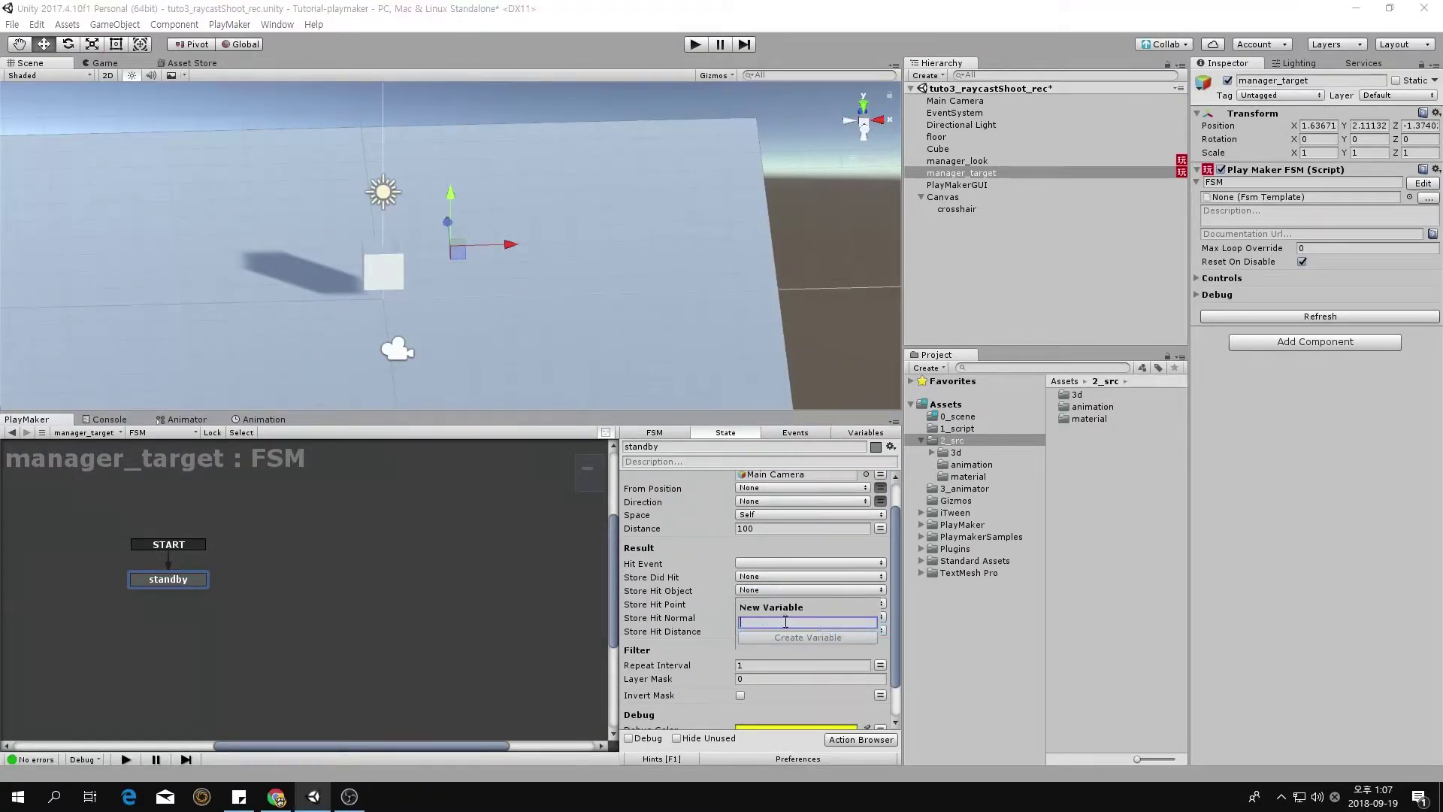
text(obj)
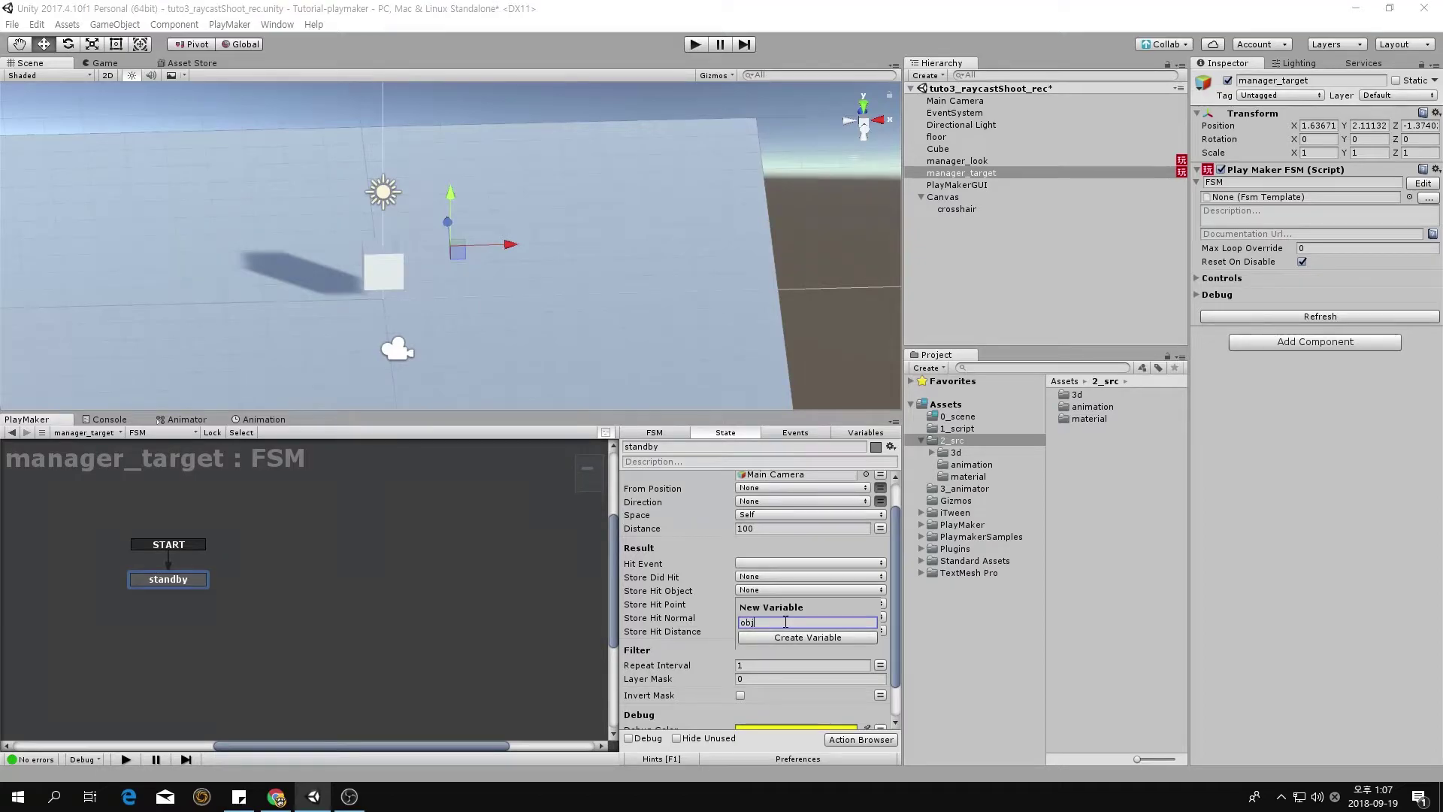
text(Hi)
text(Target)
key(Return)
- Enable the Raycast action's Debug option and look over its settings
drag(894, 647, 896, 669)
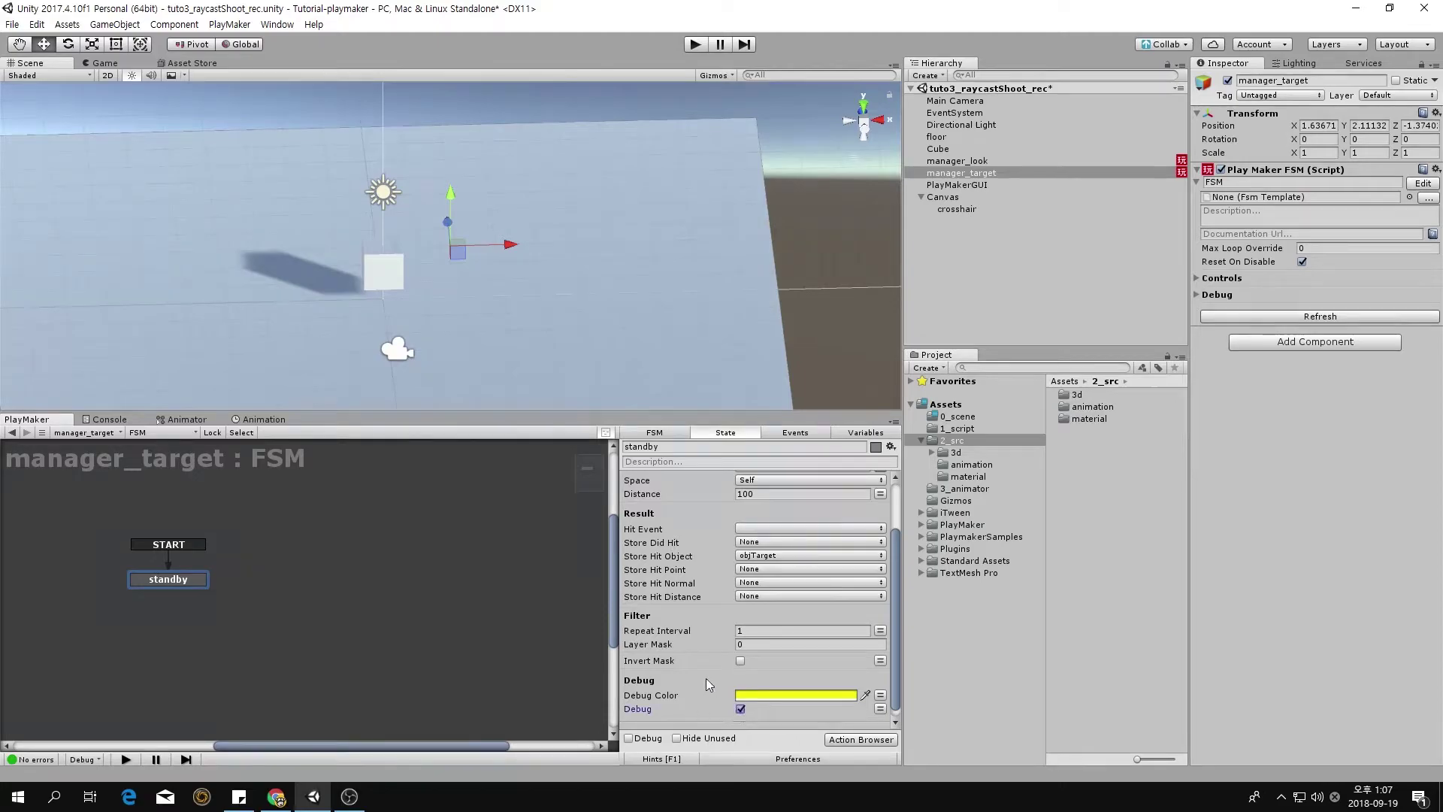
scroll(900, 566, up, 3)
scroll(902, 625, down, 3)
scroll(902, 571, up, 3)
scroll(902, 571, down, 3)
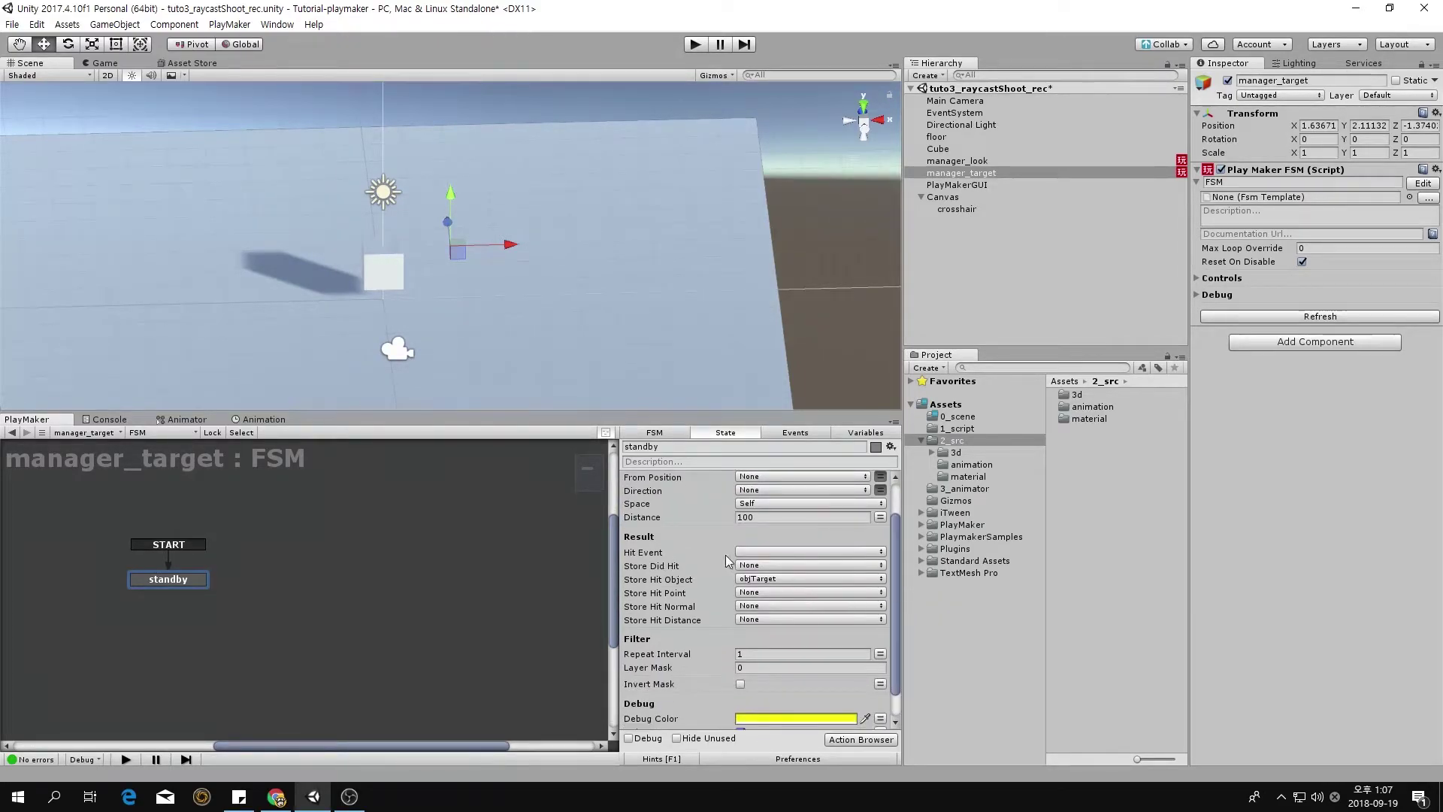
- Add an event_rayhit transition to the standby state and link it to a new state placed beside it
right_click(194, 579)
mouse_move(248, 585)
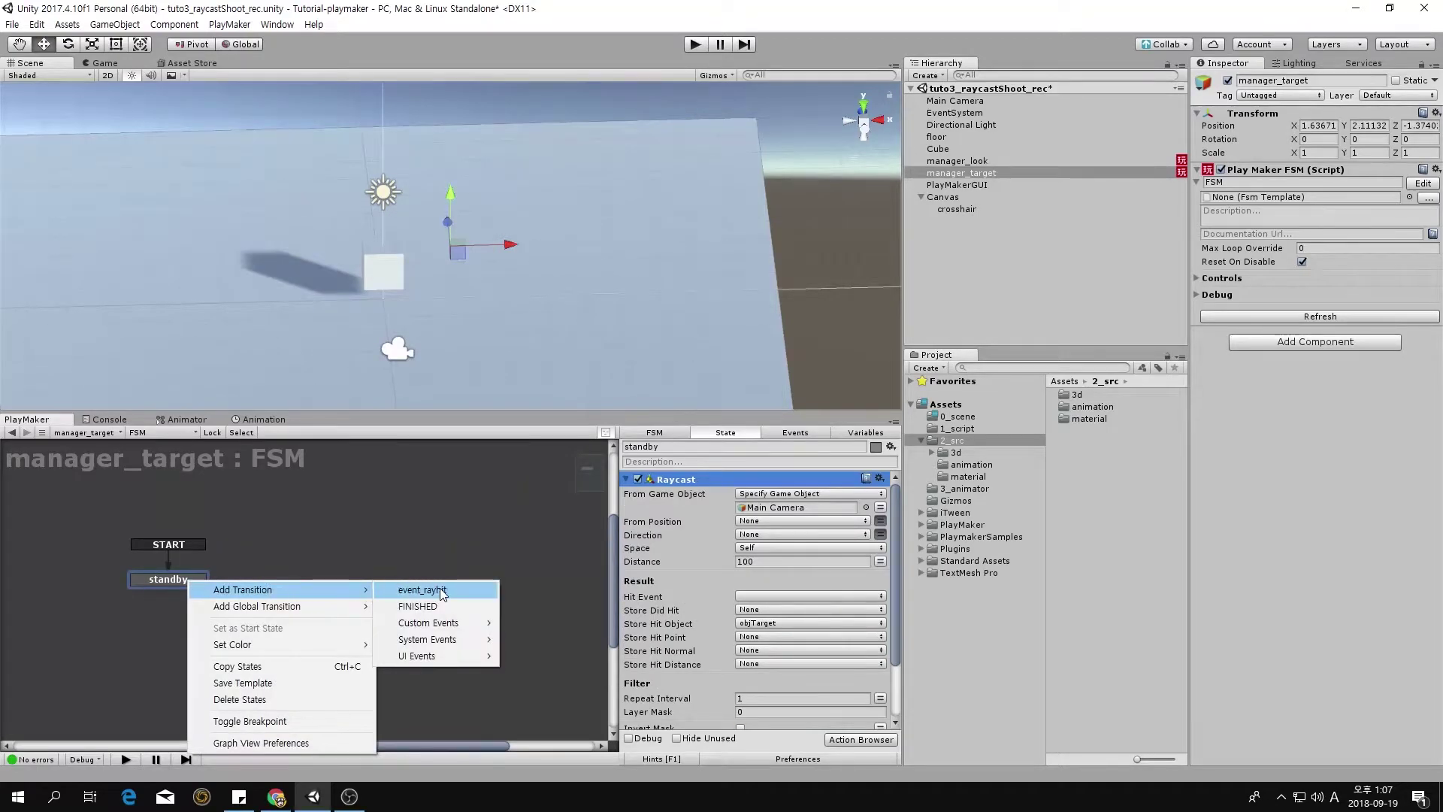
click(445, 591)
right_click(317, 579)
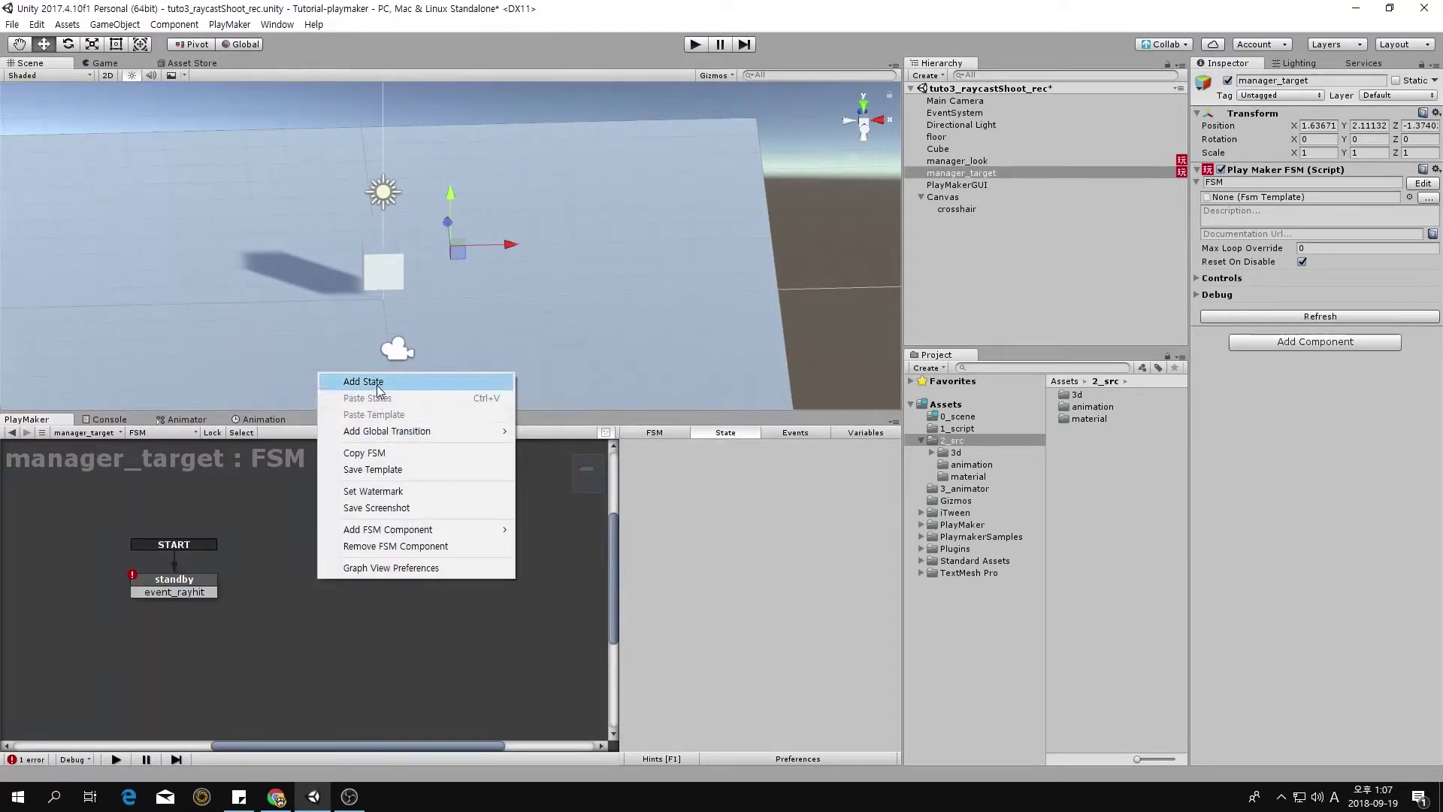
click(342, 380)
drag(200, 602, 326, 580)
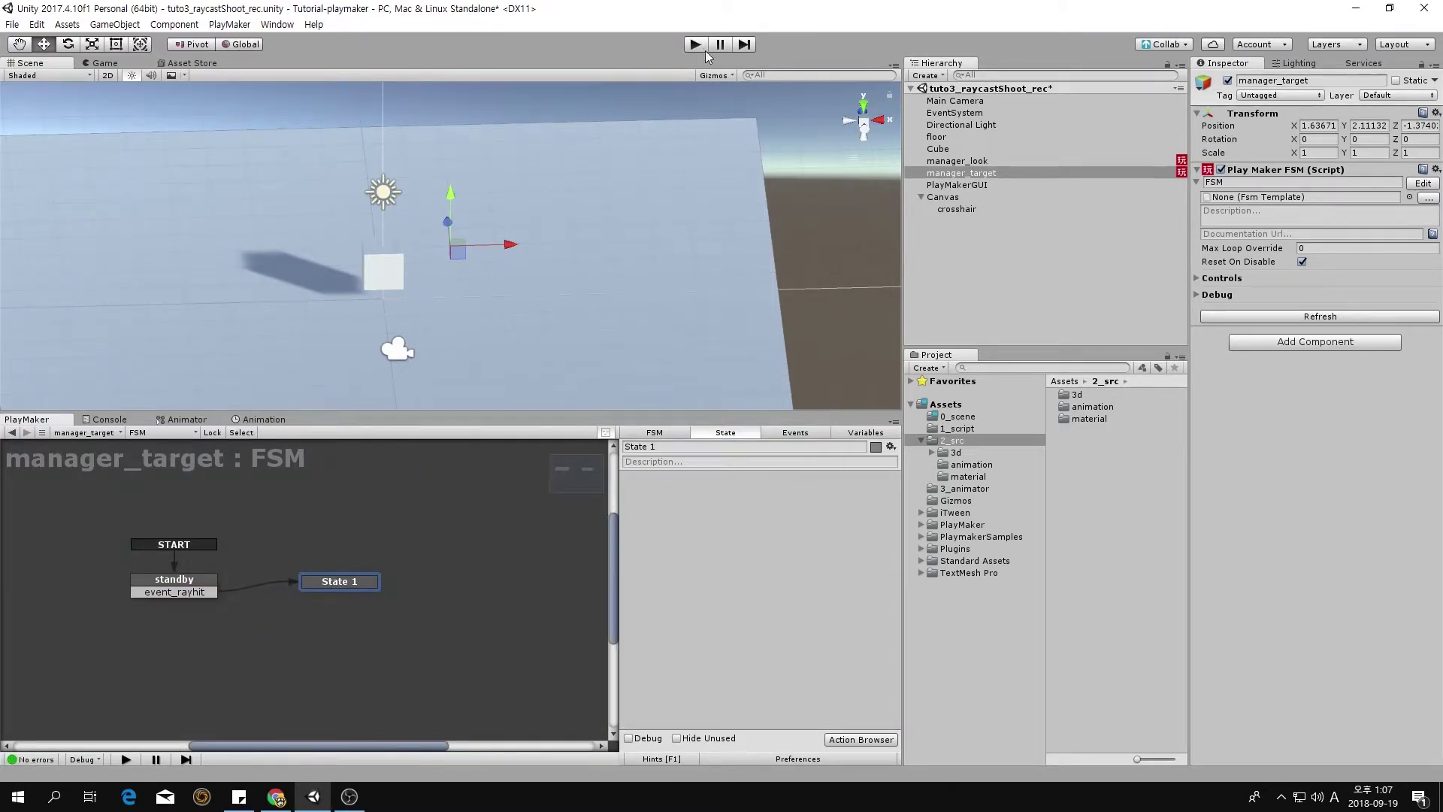
- Dock the Game view beside the Scene view and select the camera in the scene
click(110, 64)
drag(110, 64, 446, 299)
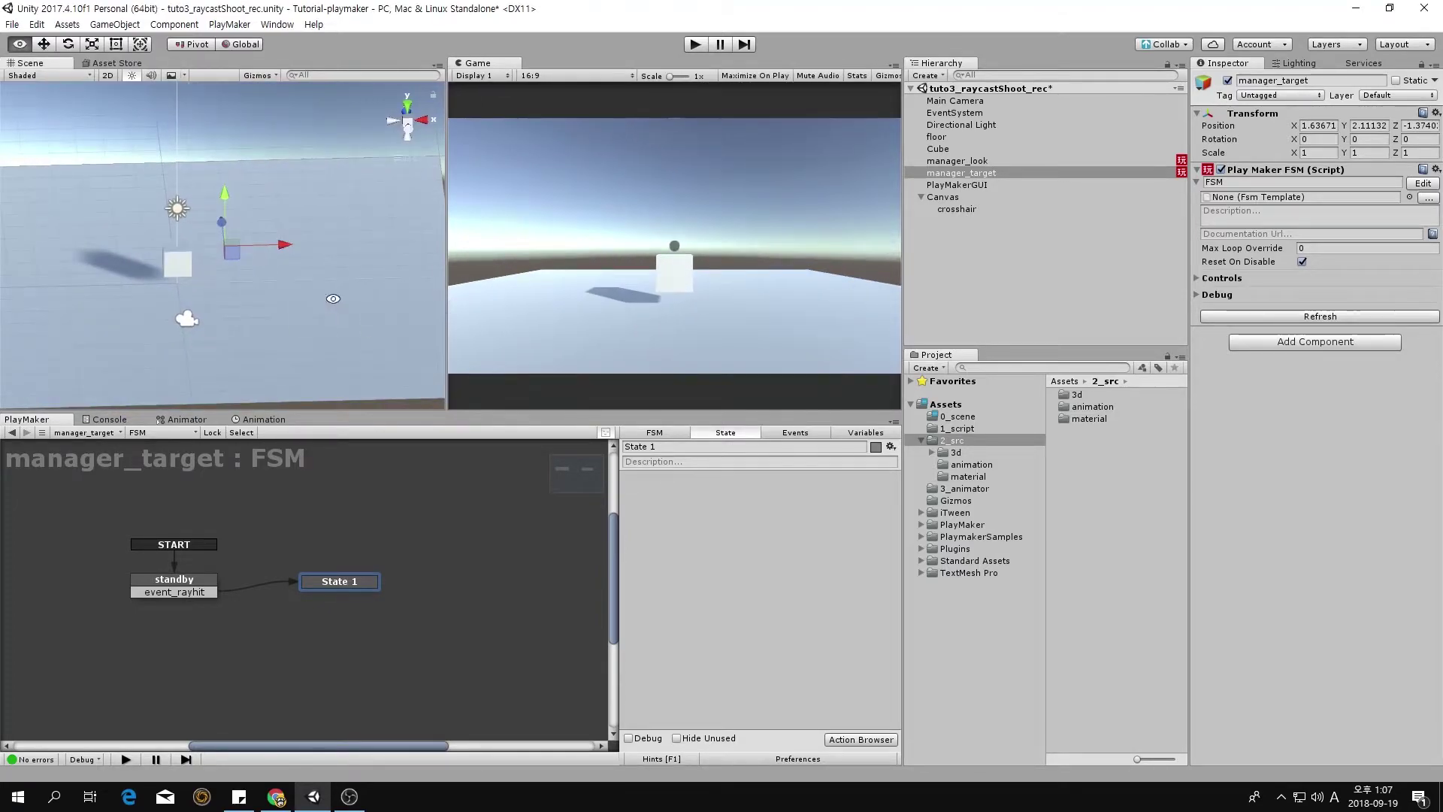
alt+drag(333, 298, 188, 305)
click(118, 310)
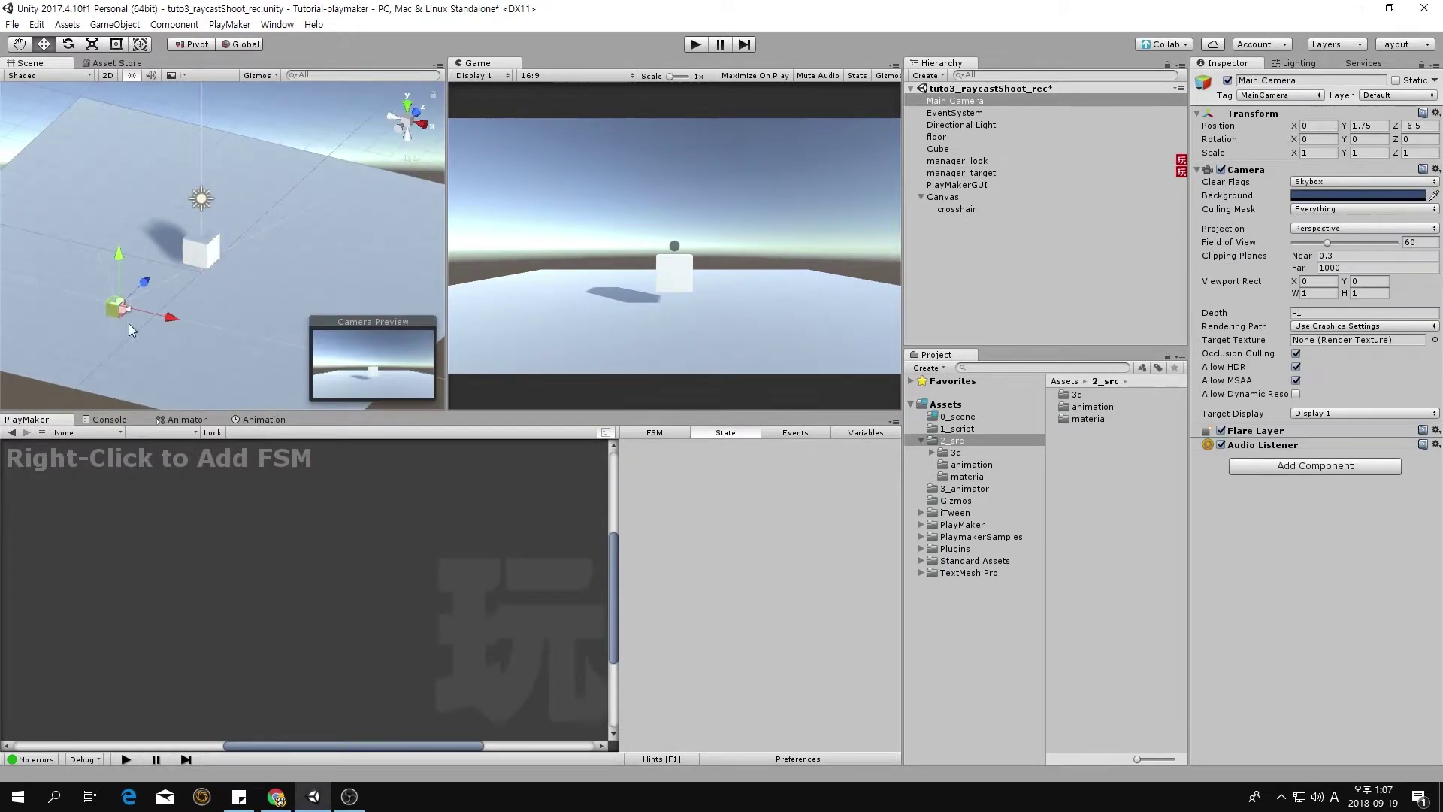
- Review the Raycast settings in manager_target's standby state and run the scene
click(976, 180)
click(197, 594)
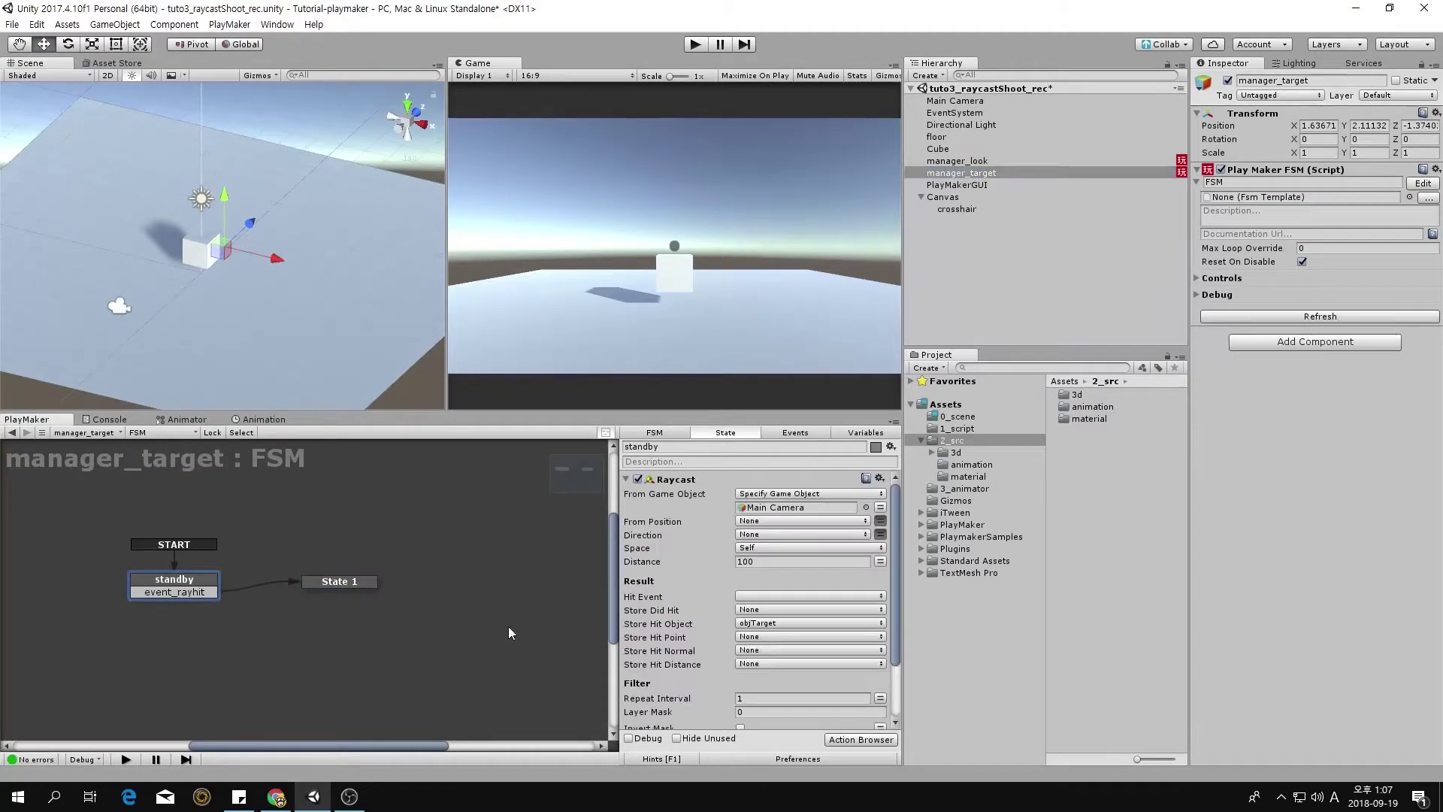
scroll(786, 709, down, 3)
scroll(746, 708, up, 3)
click(695, 44)
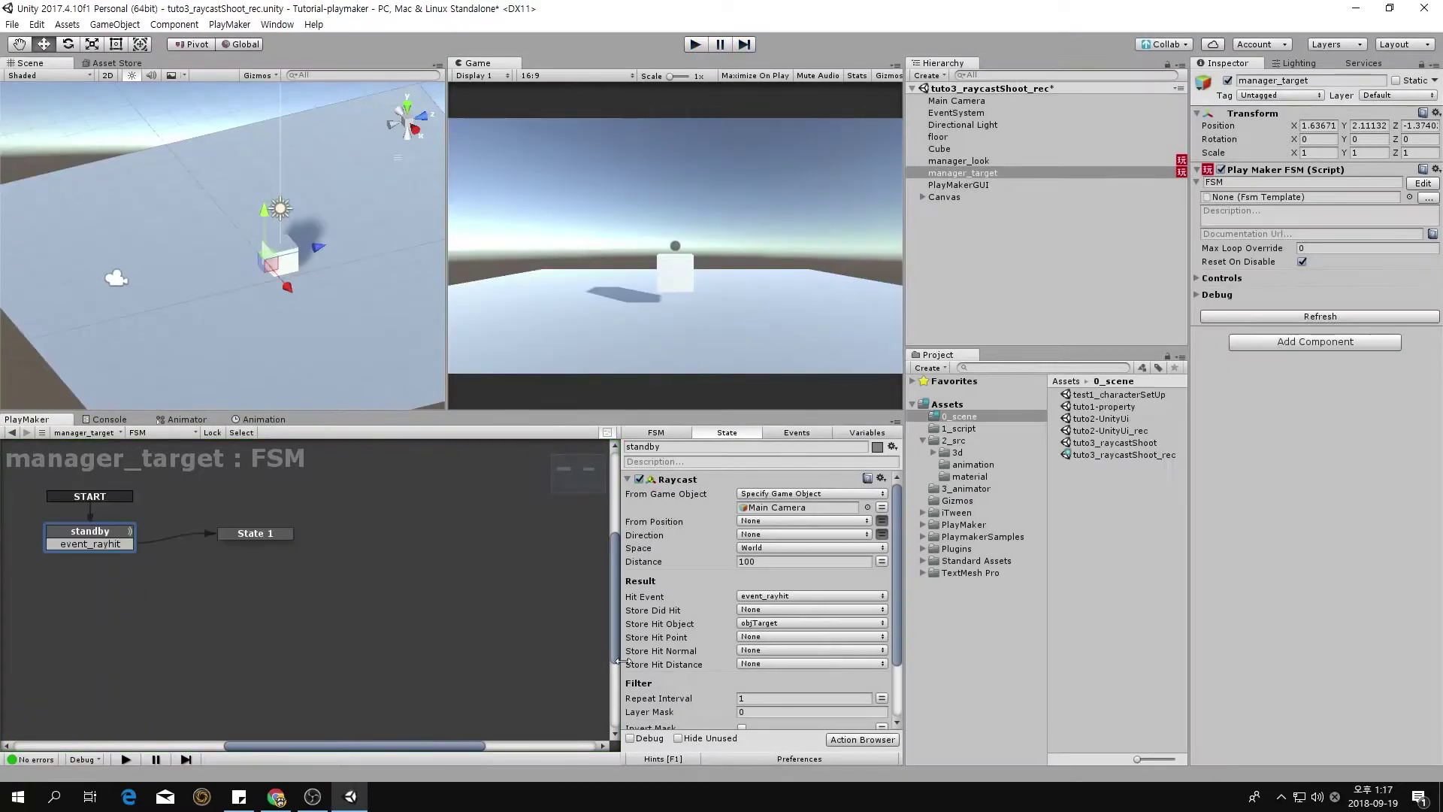
- Switch the Raycast direction from a variable to direct values and set its Z component to 1
click(882, 534)
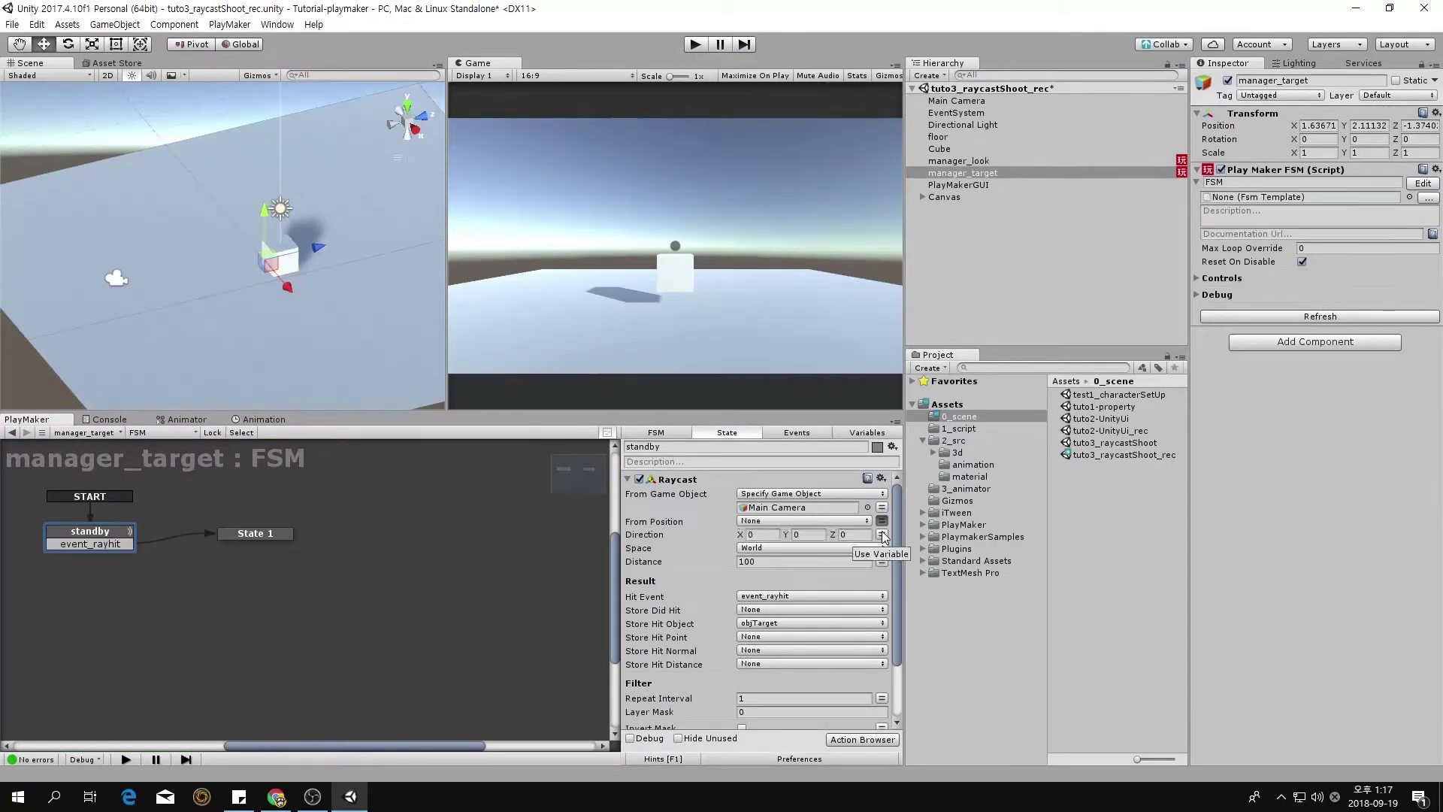
click(864, 535)
text(1)
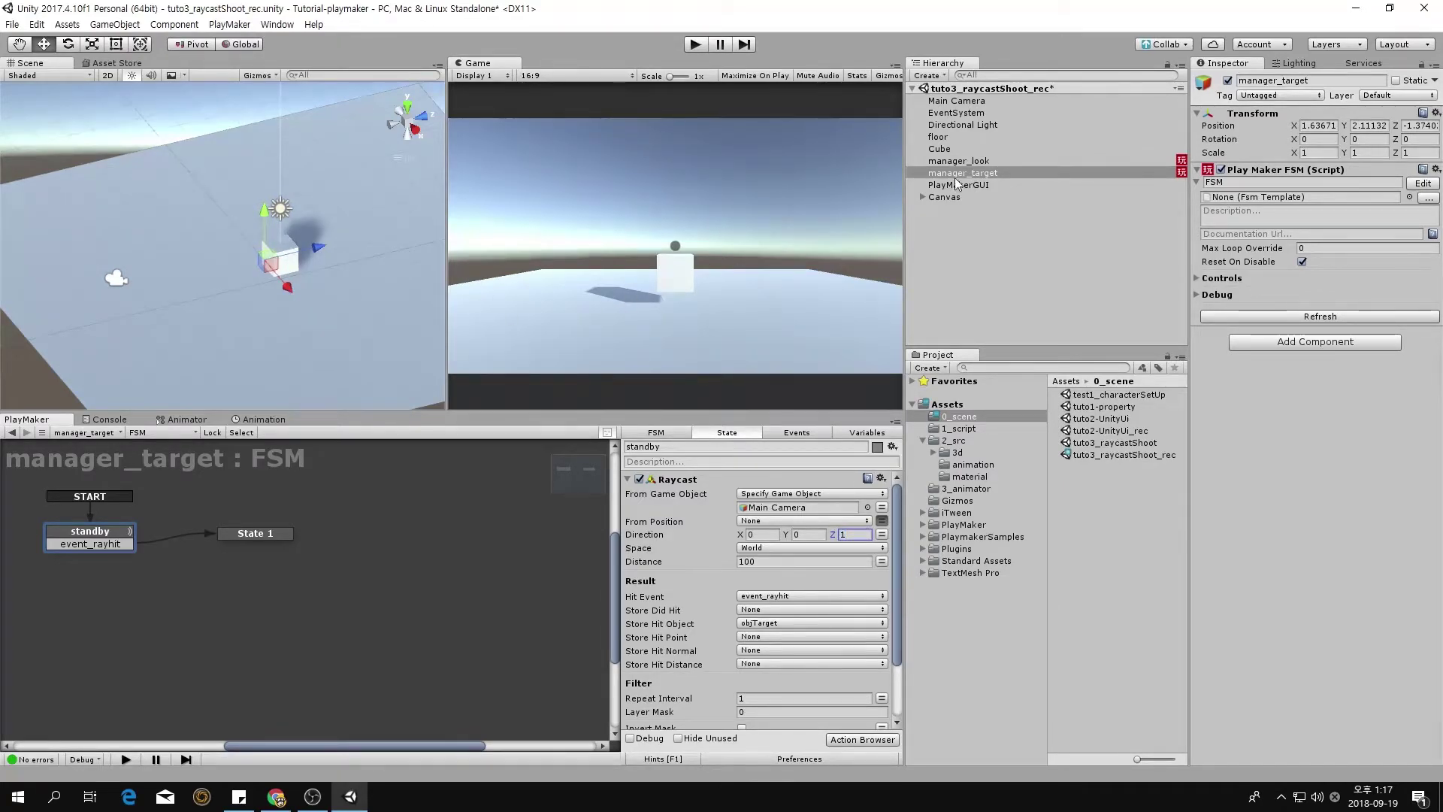
- Check the Main Camera's orientation, and set the Space of manager_target's Raycast action to Self
click(955, 101)
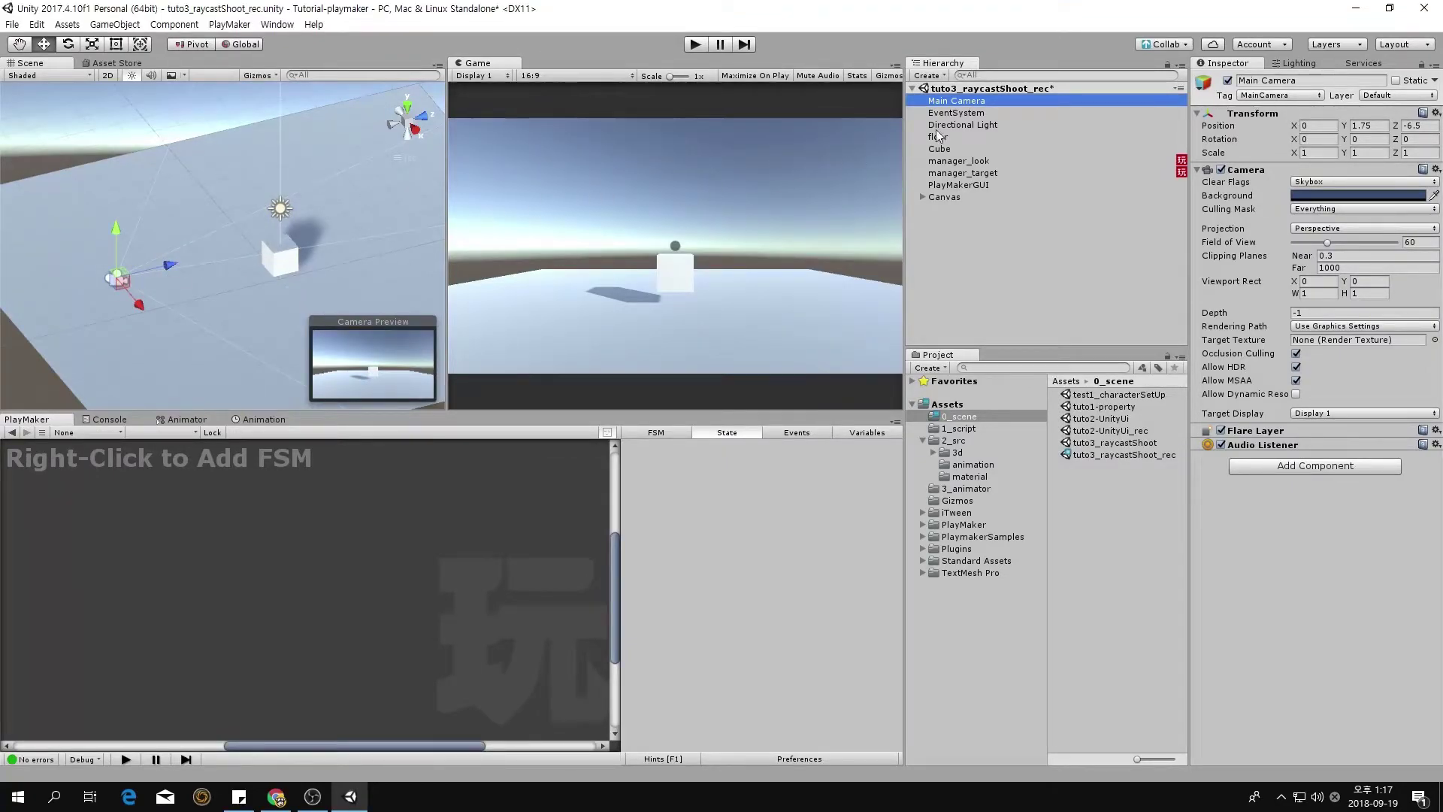
click(972, 161)
click(975, 173)
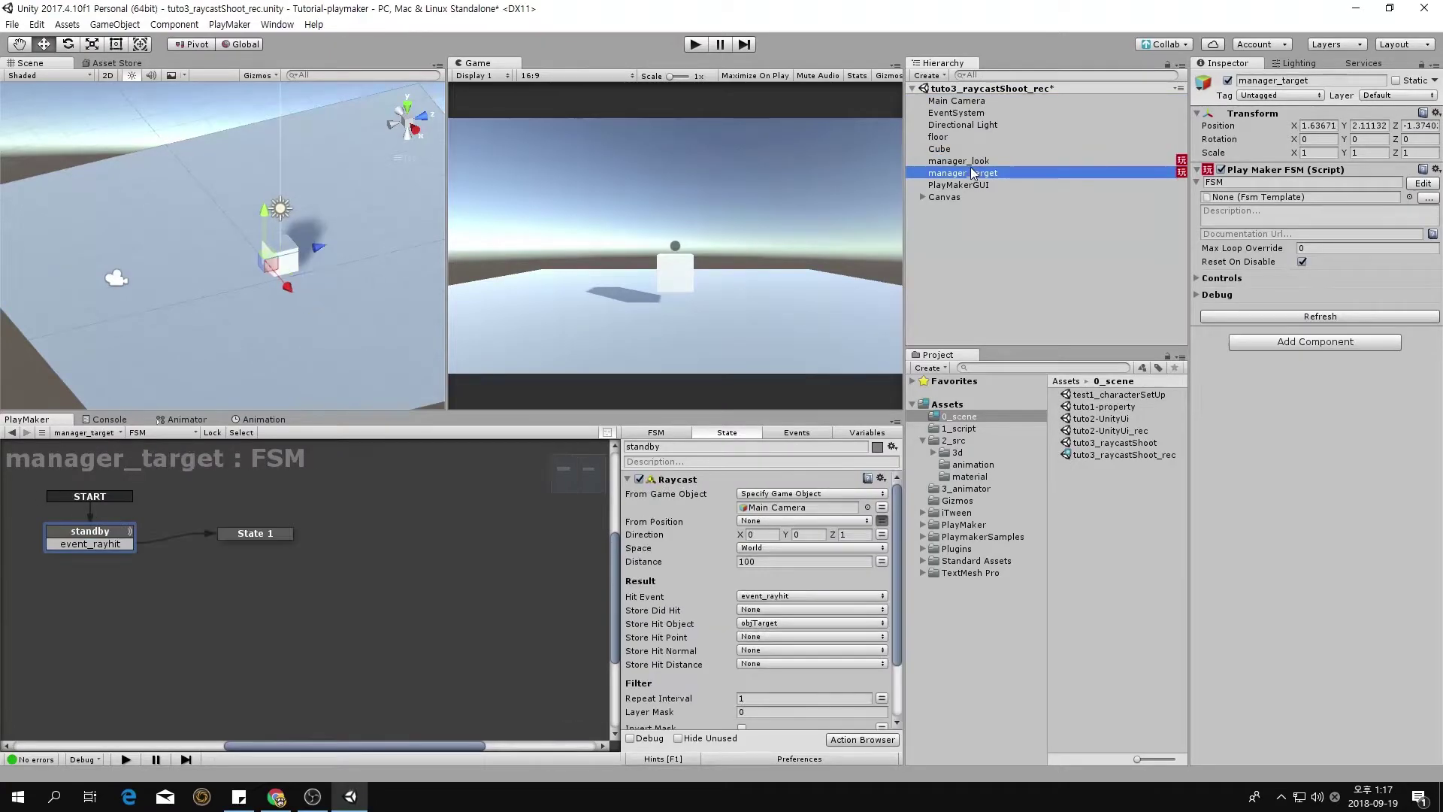
click(778, 551)
click(775, 577)
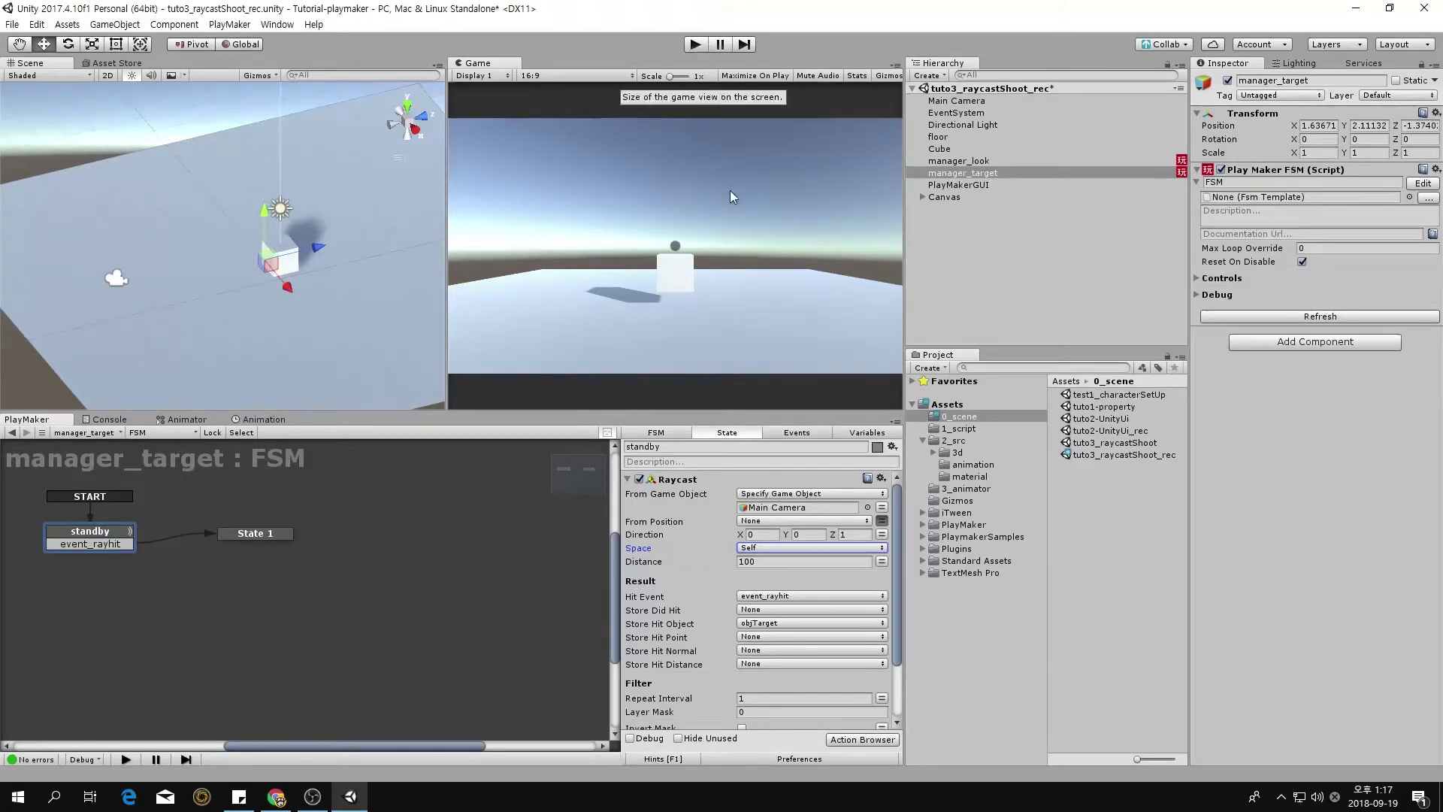
- Play-test aiming at the cube twice, inspect the objTarget variable's value during play, and stop the scene
click(695, 44)
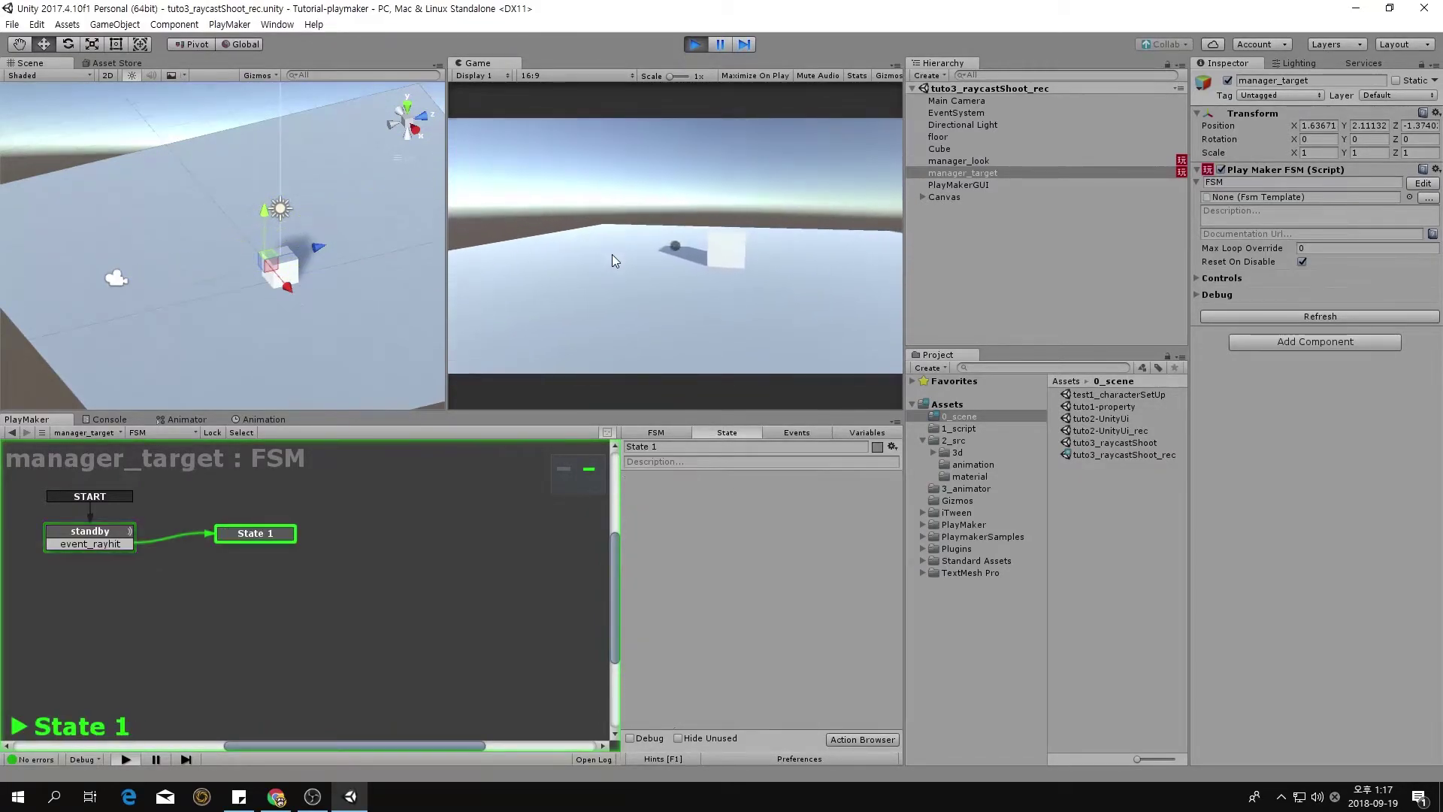
click(695, 44)
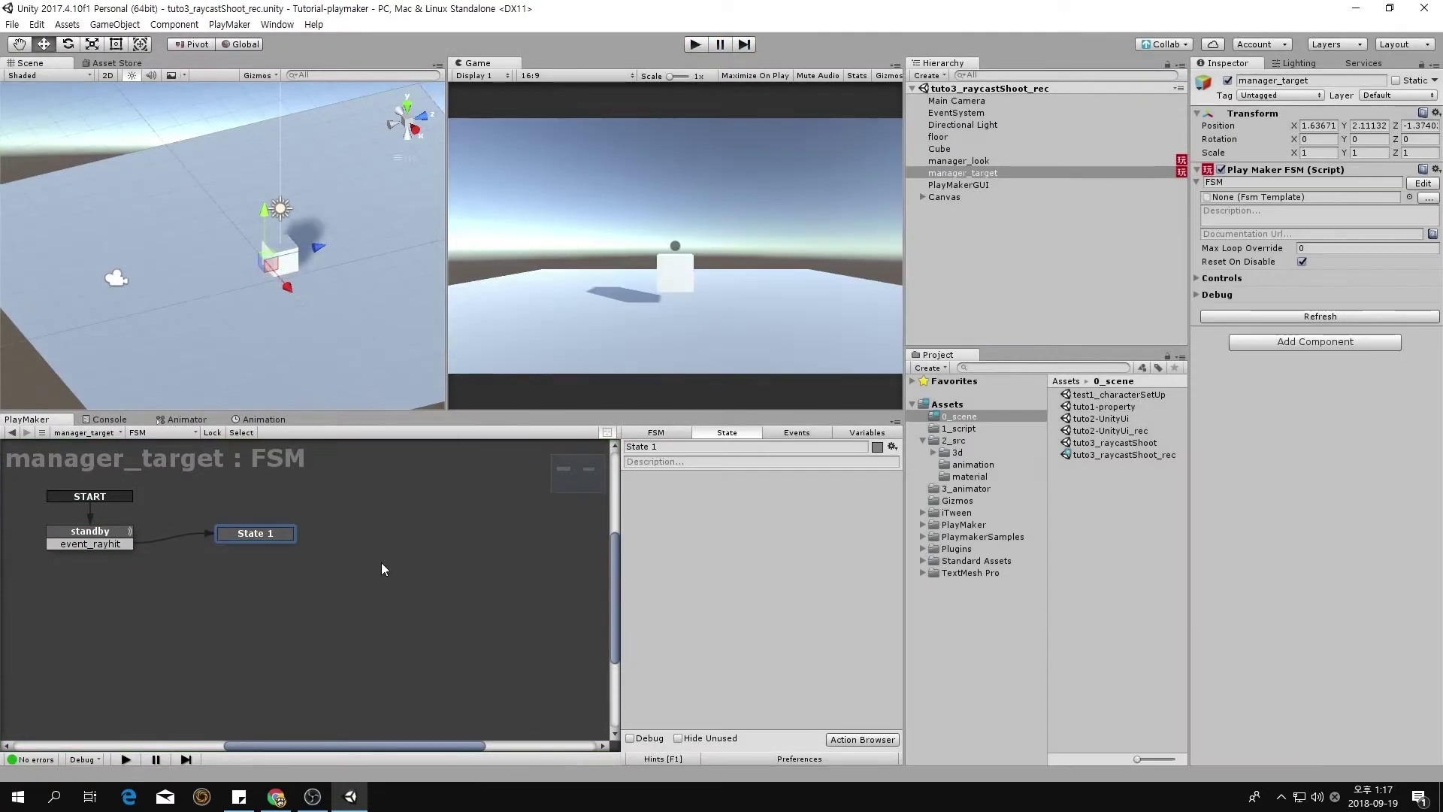
click(695, 45)
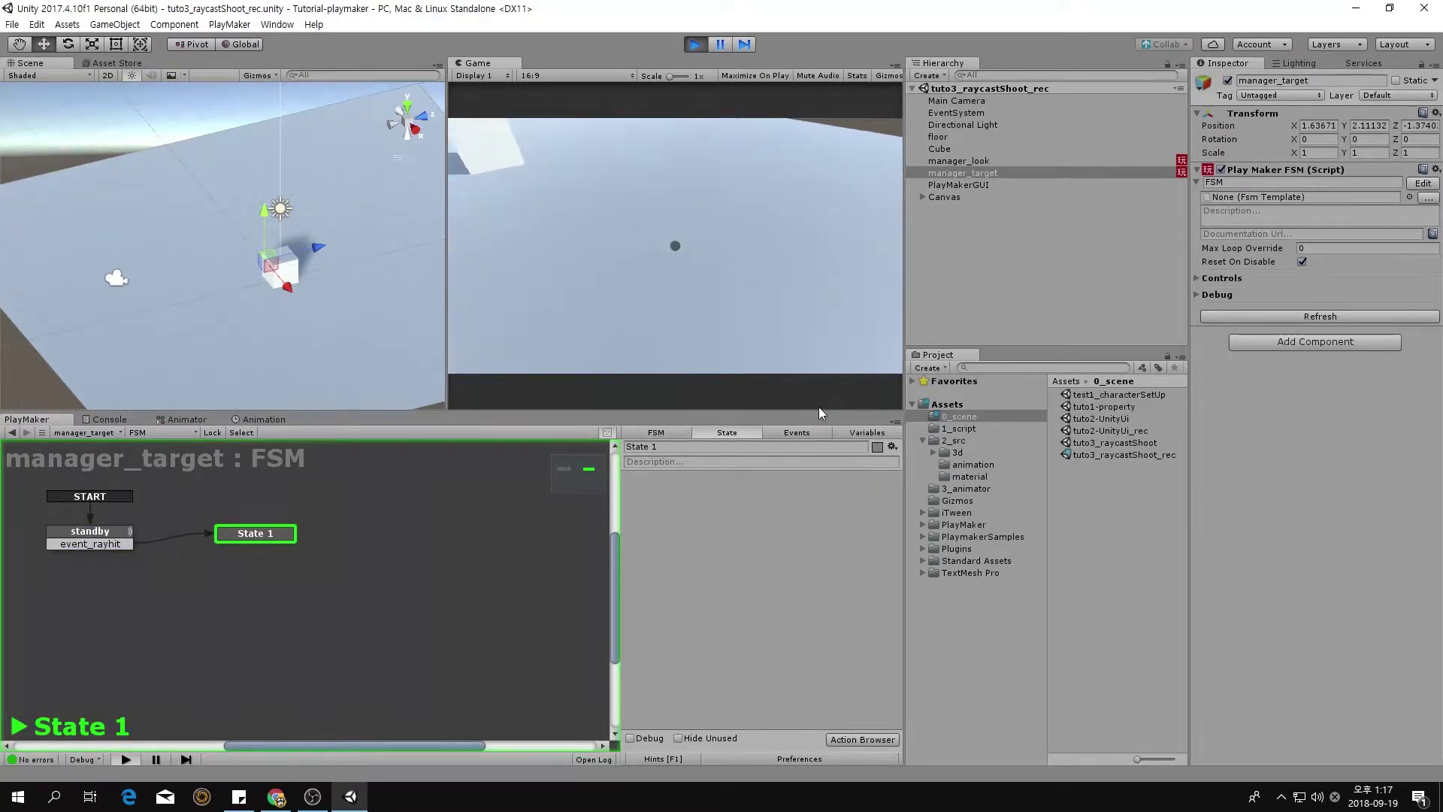
click(856, 432)
click(642, 476)
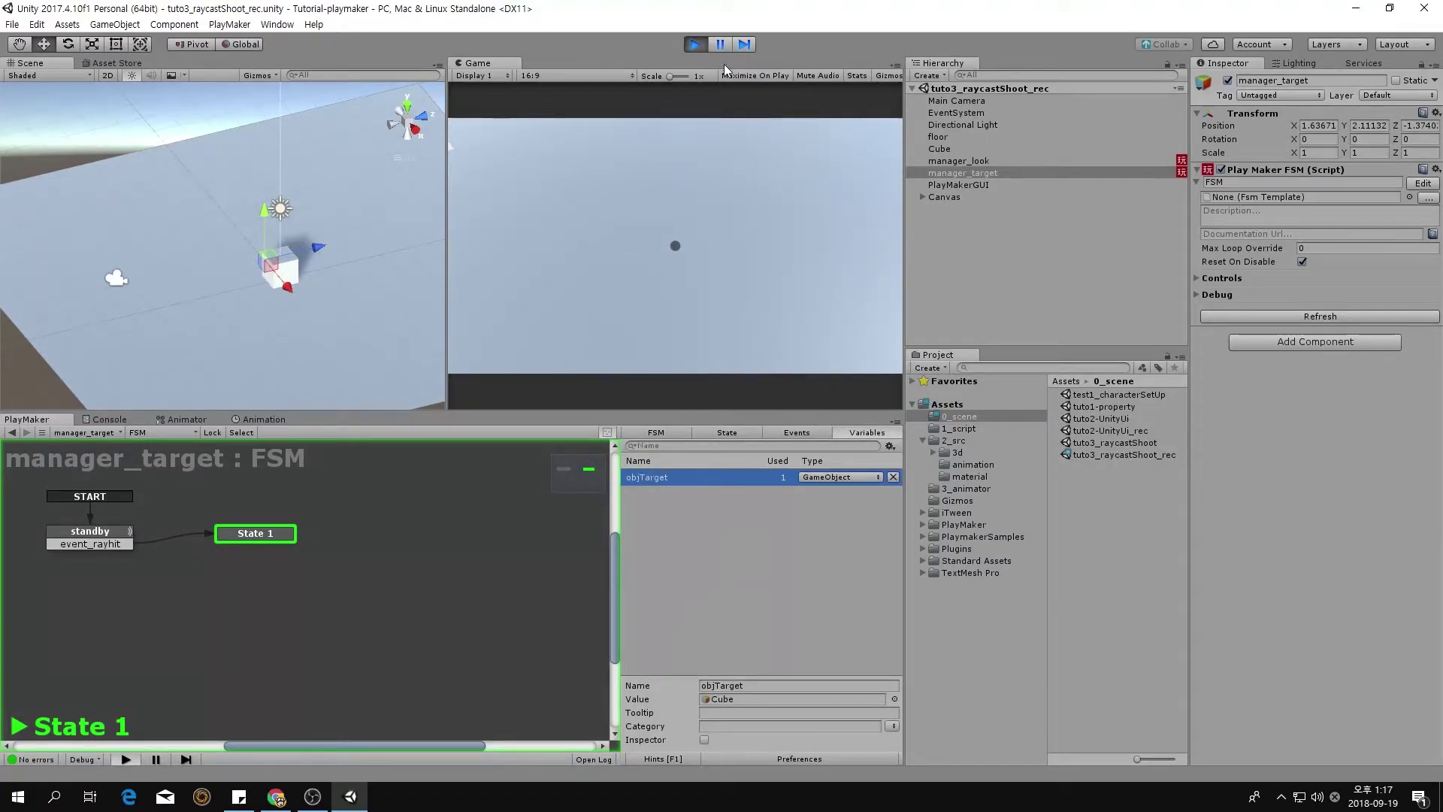
click(696, 44)
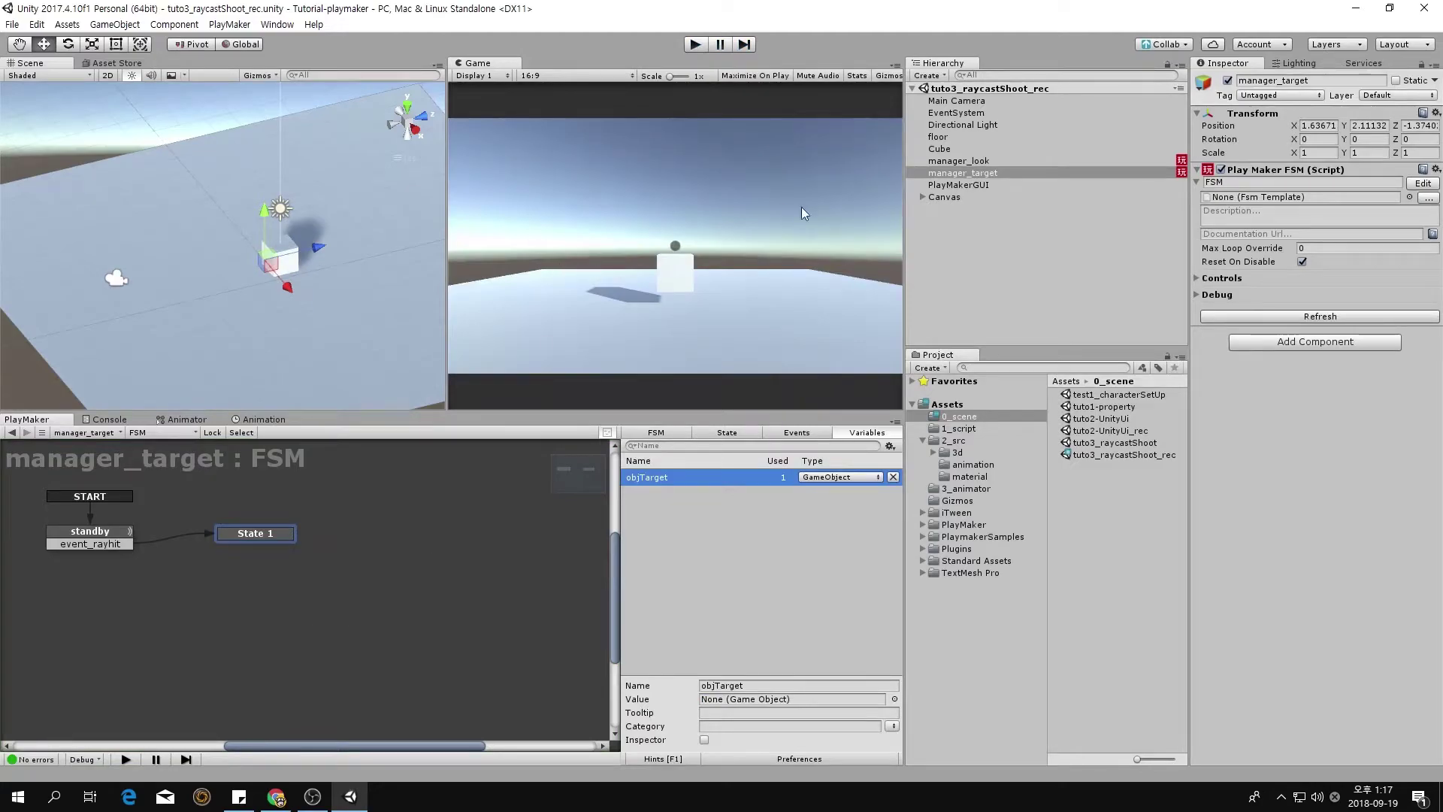
- Add a FINISHED transition from State 1 back to standby and reposition the states in the graph
drag(269, 534, 254, 539)
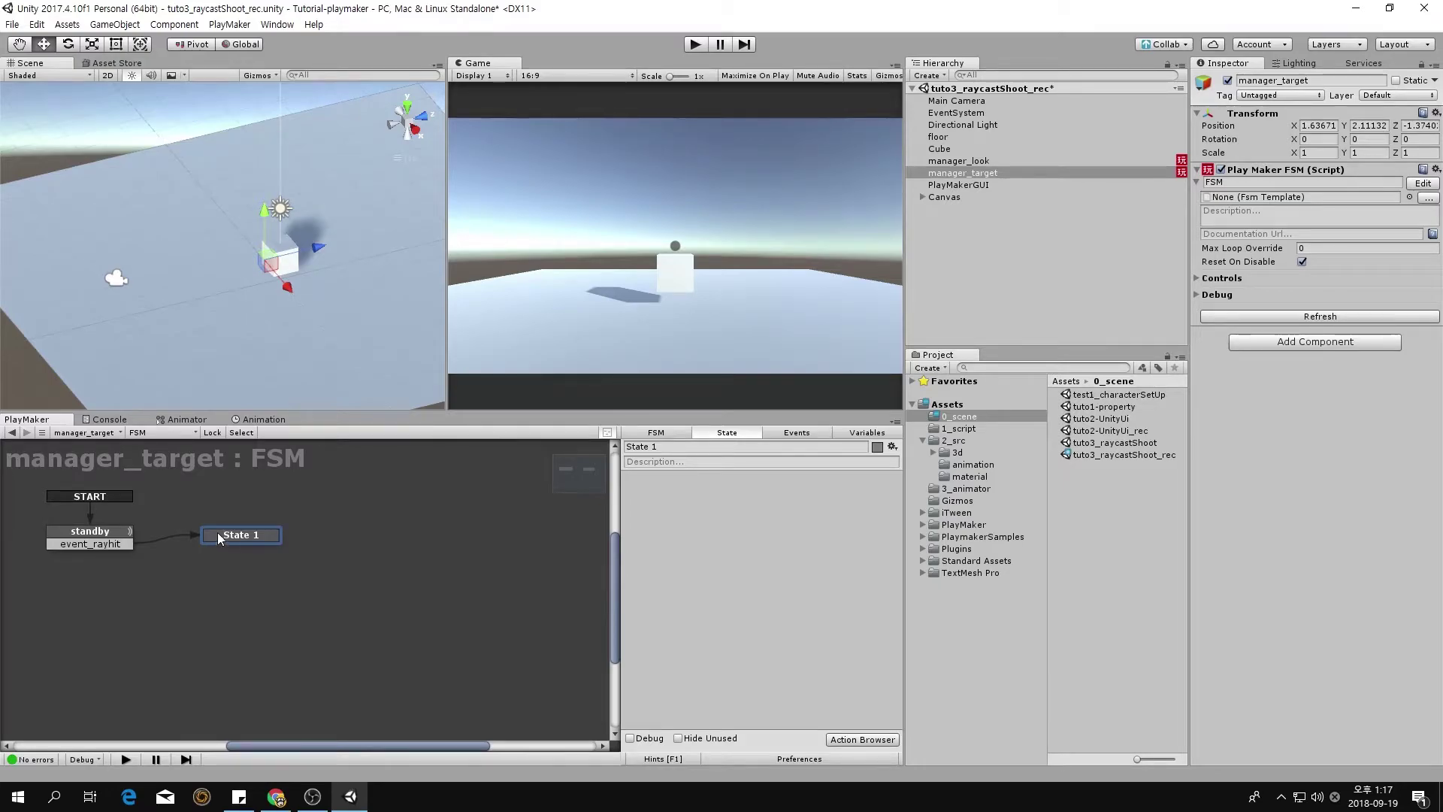
ctrl+click(219, 533)
drag(219, 551, 120, 538)
drag(29, 504, 331, 601)
drag(234, 536, 267, 556)
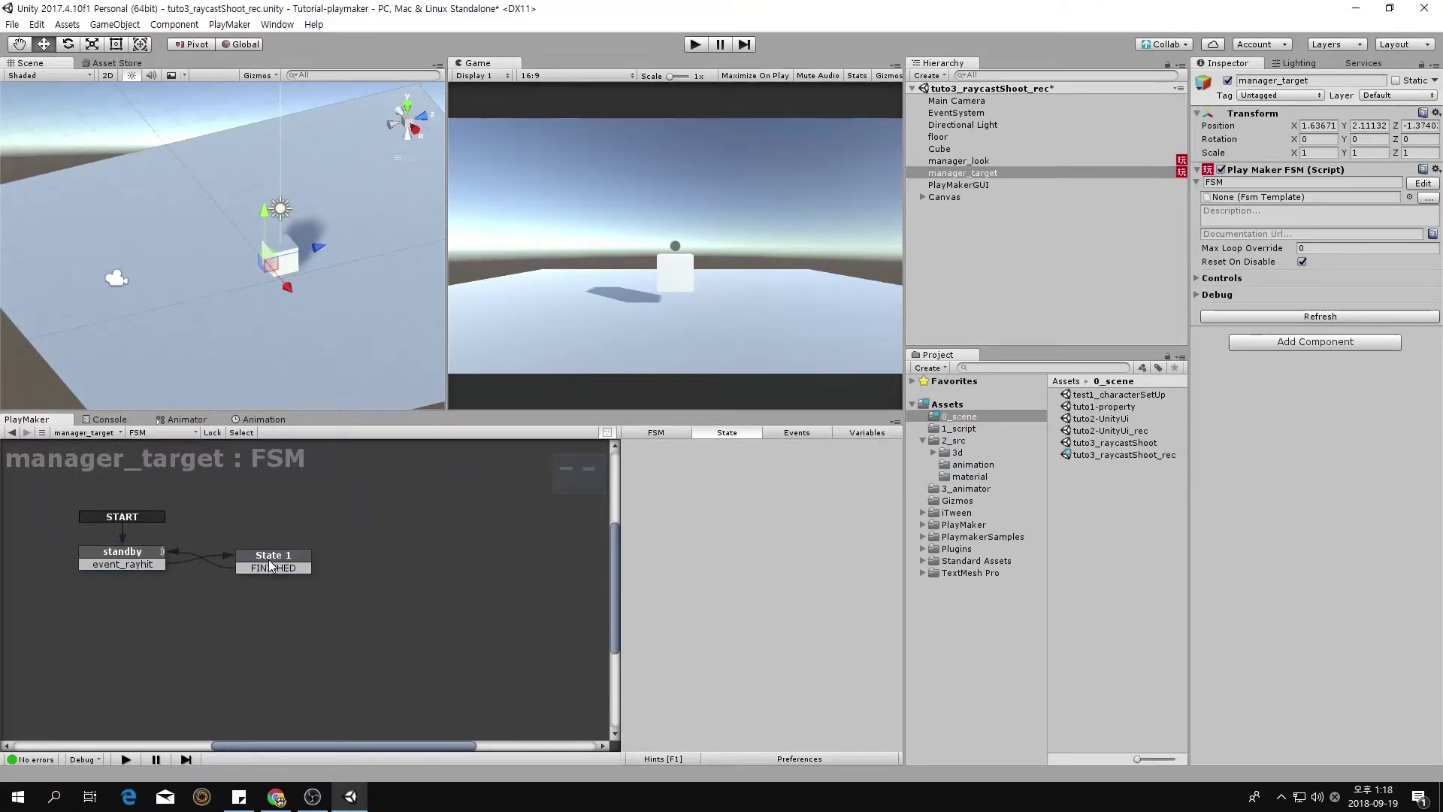
- Rename State 1 to "get info"
click(270, 562)
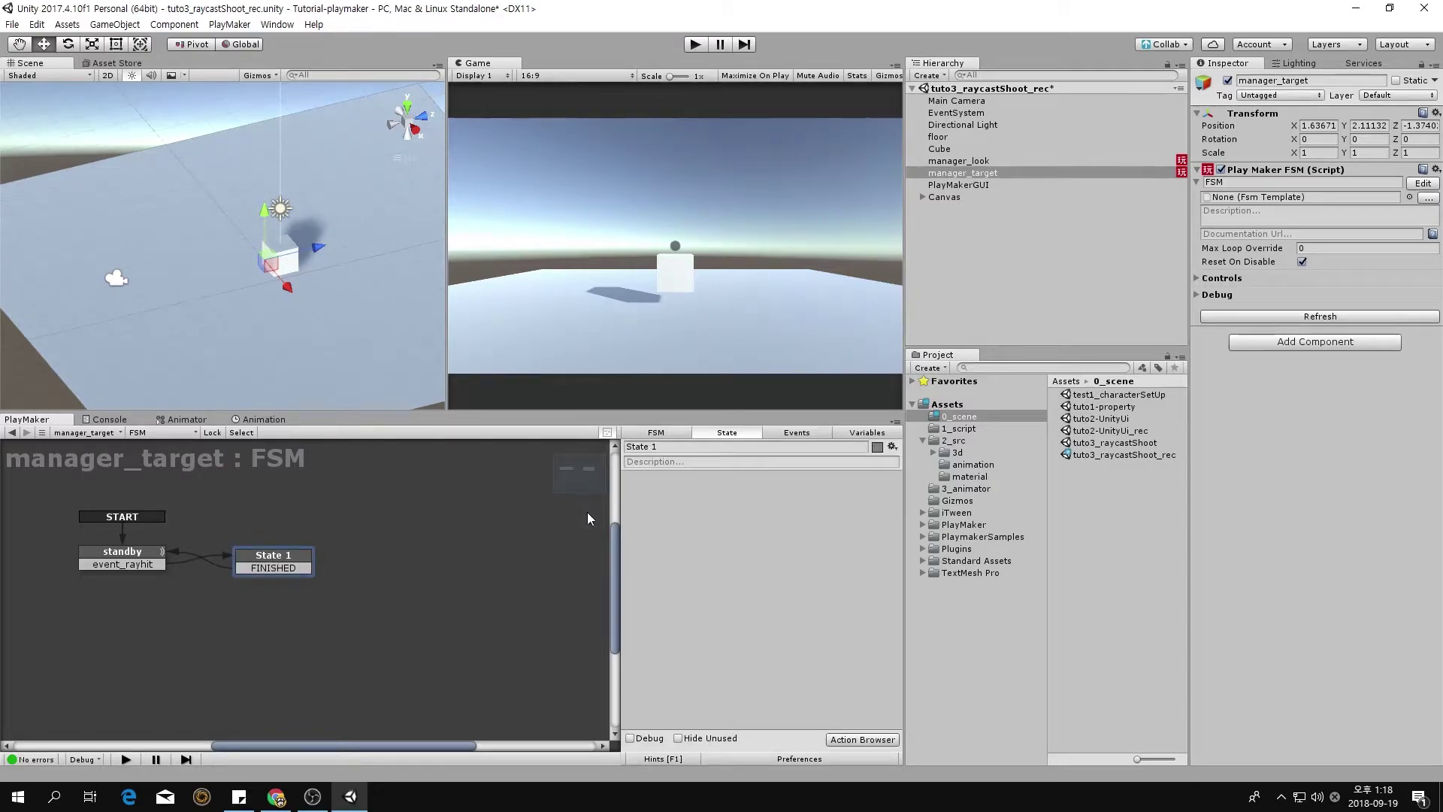
click(672, 446)
text(get info)
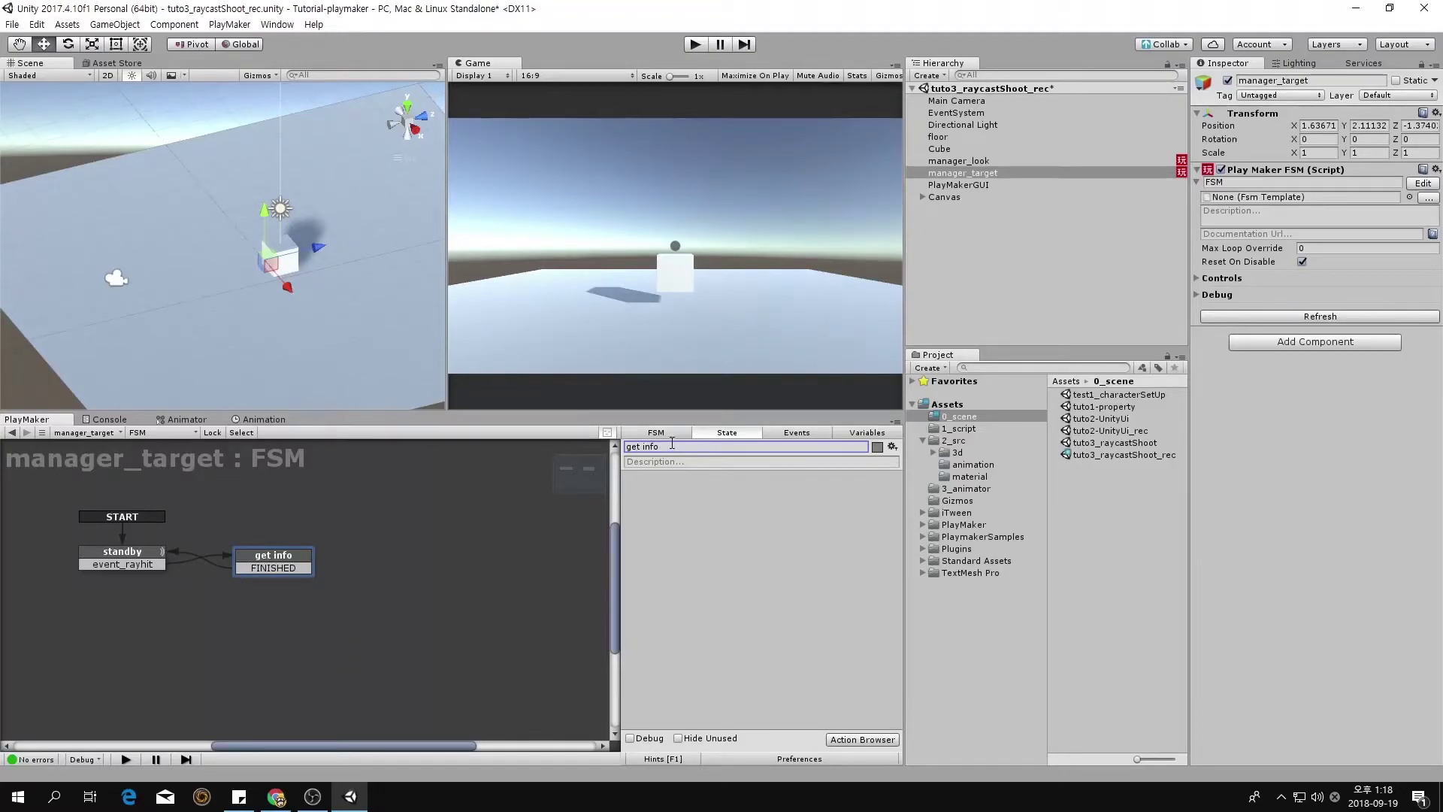
- Play-test the looping FSM, read the error in the Console, stop the scene and return to the PlayMaker graph
click(697, 45)
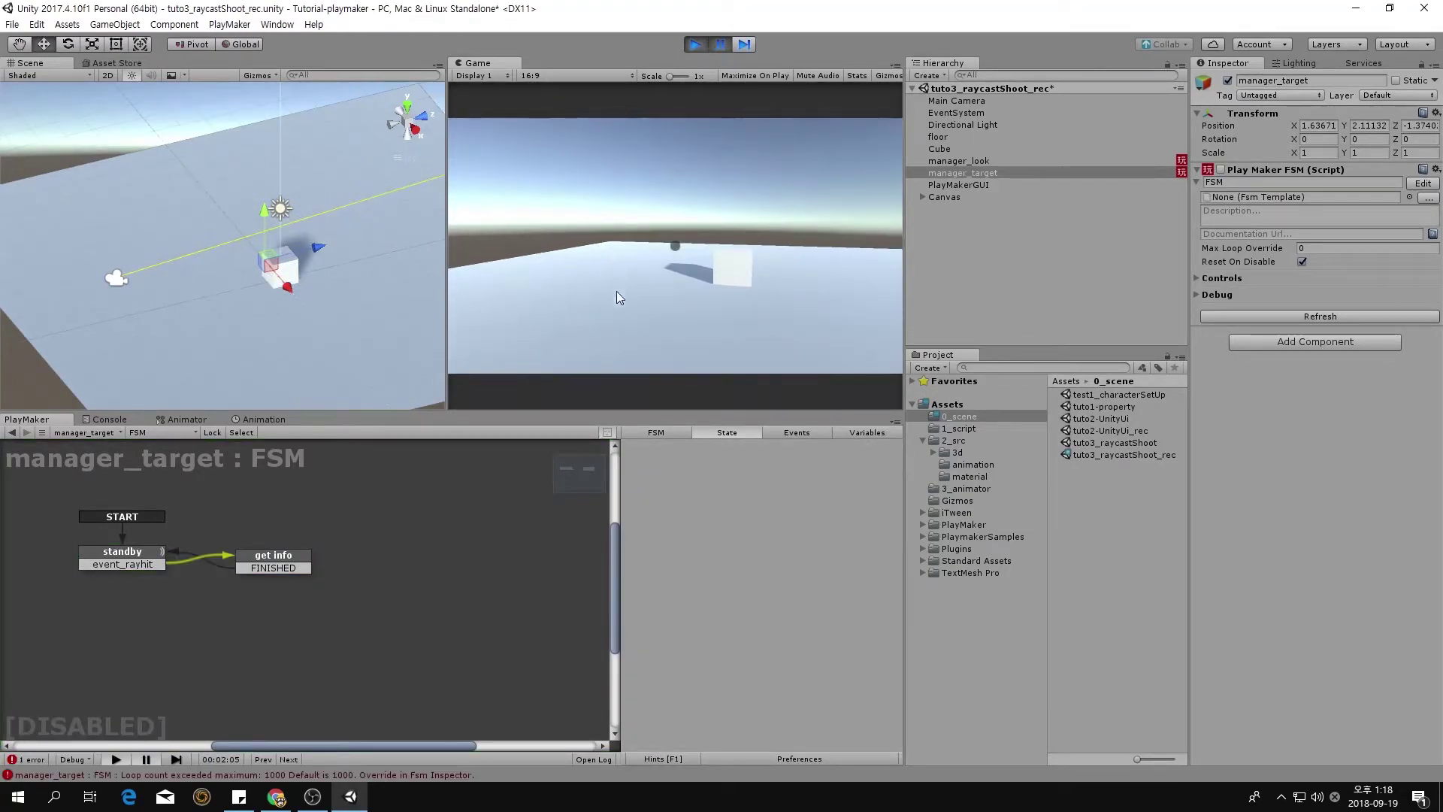
click(84, 774)
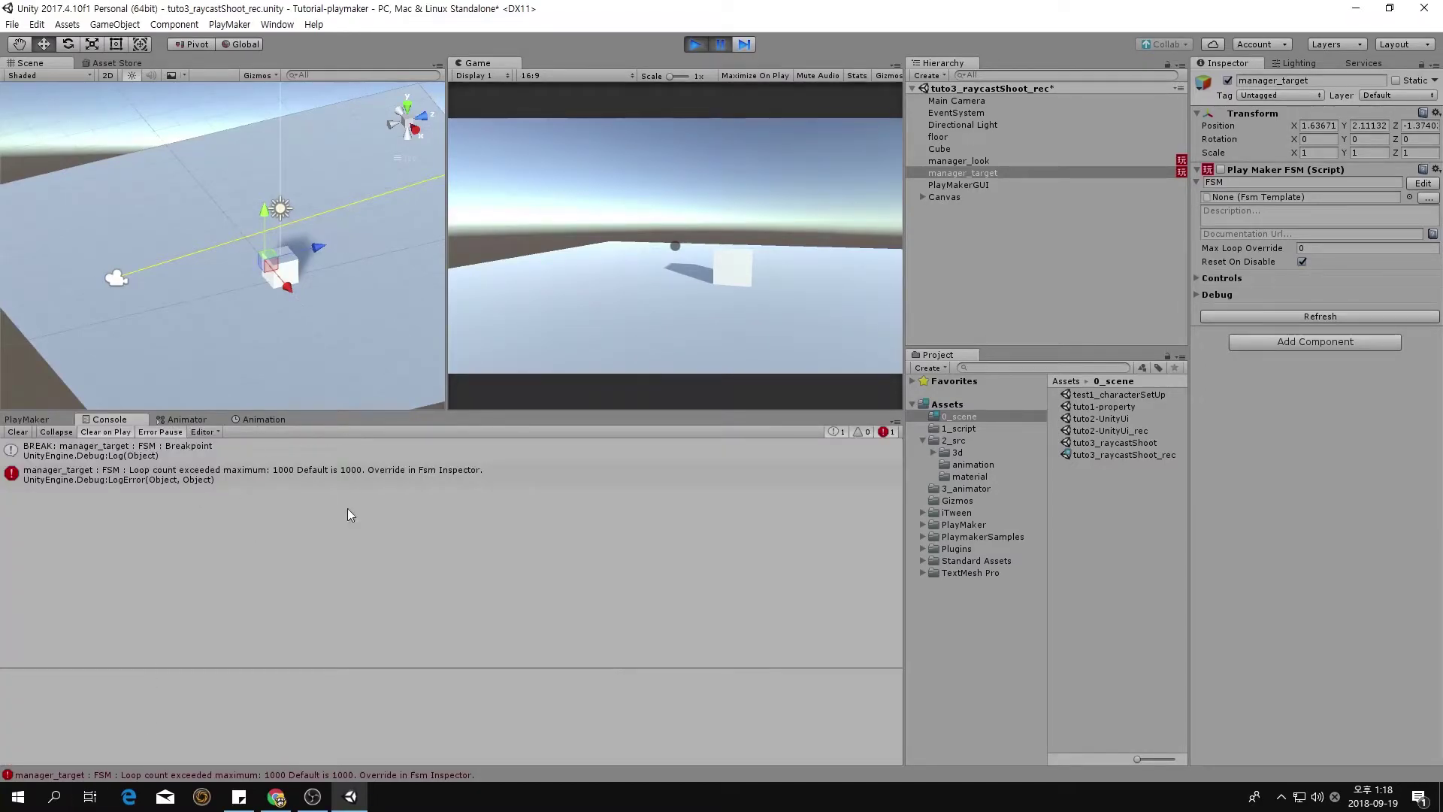
click(715, 44)
click(695, 44)
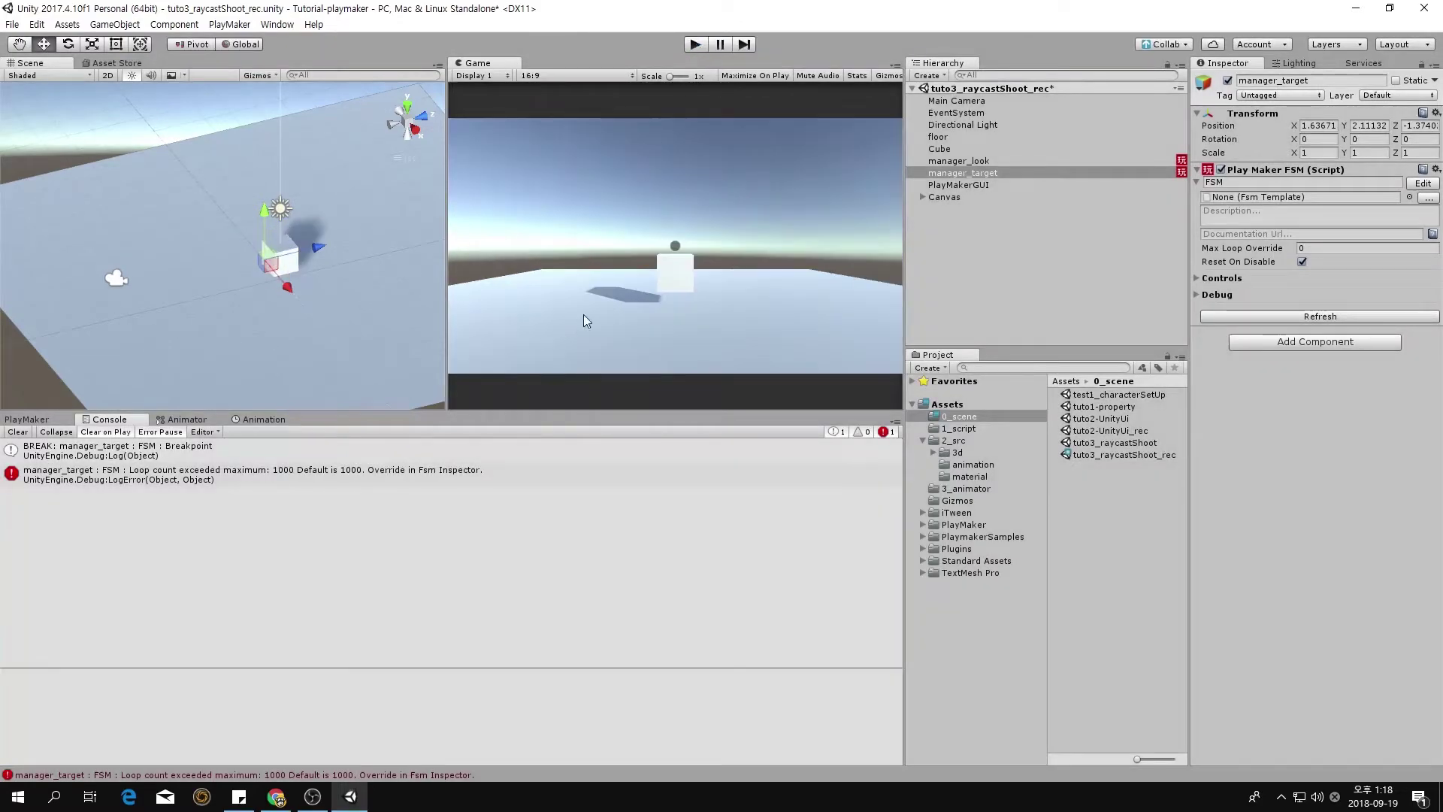
click(30, 419)
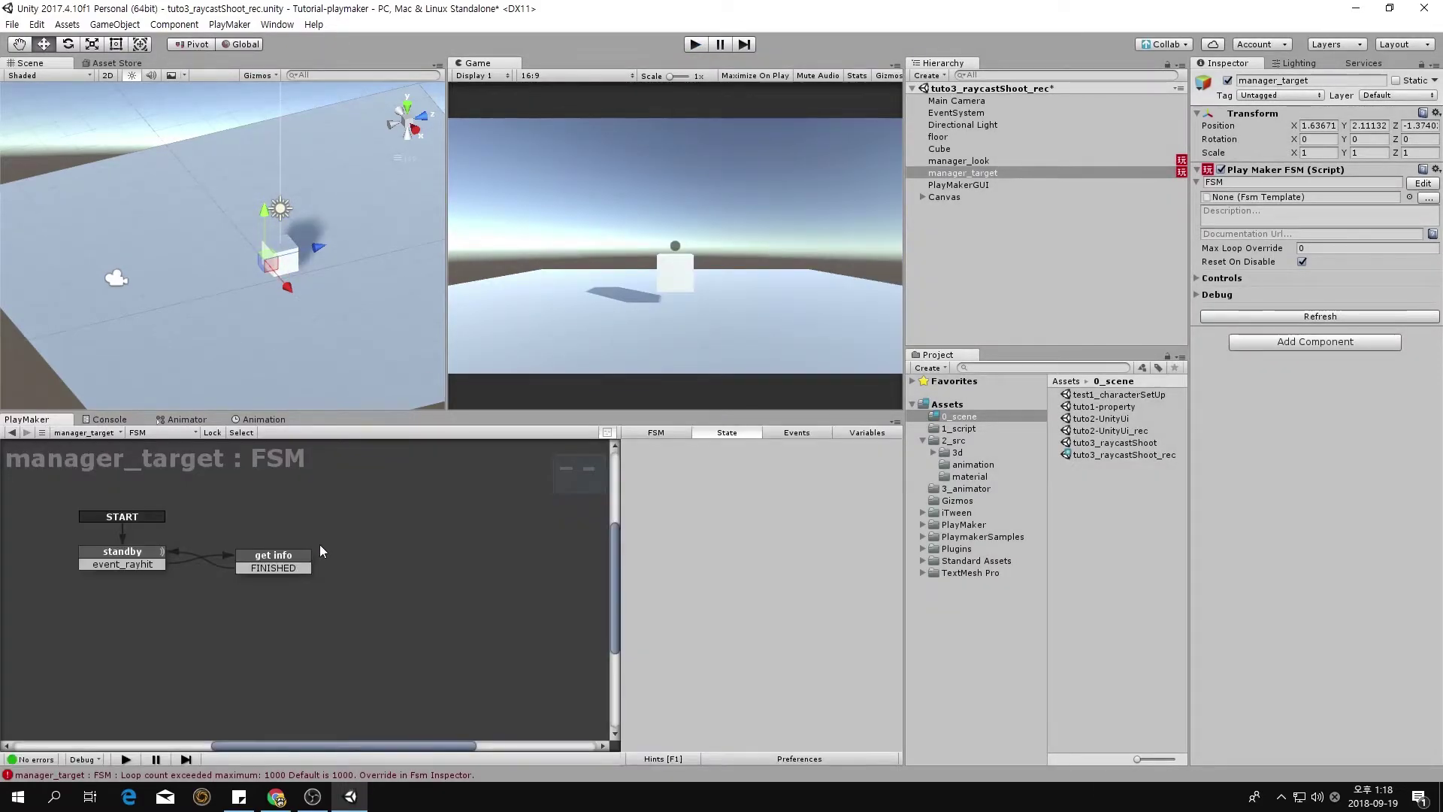
- Enlarge the PlayMaker editor area and collapse the Raycast action in the standby state
click(159, 560)
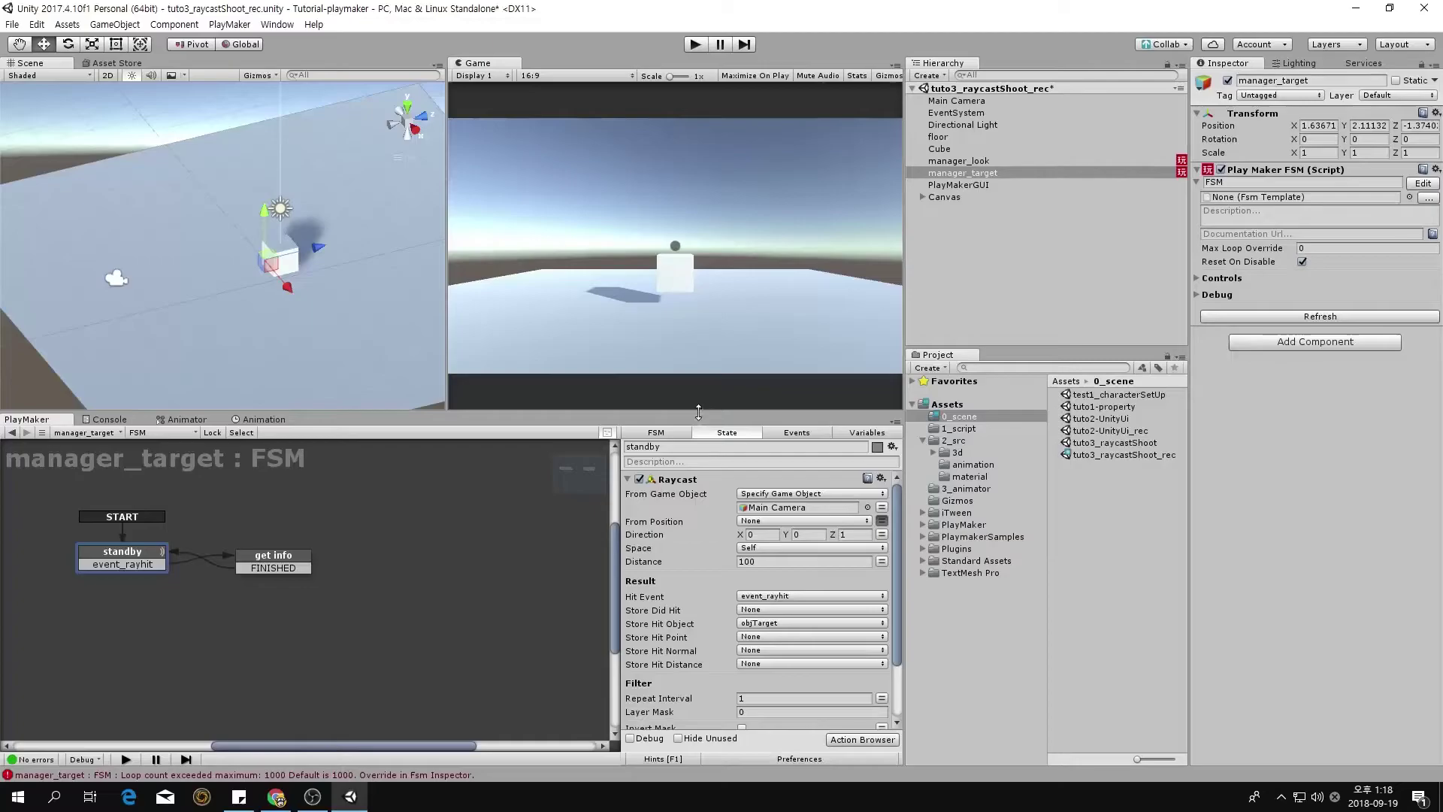
drag(697, 417, 697, 385)
scroll(760, 637, down, 2)
scroll(733, 584, up, 2)
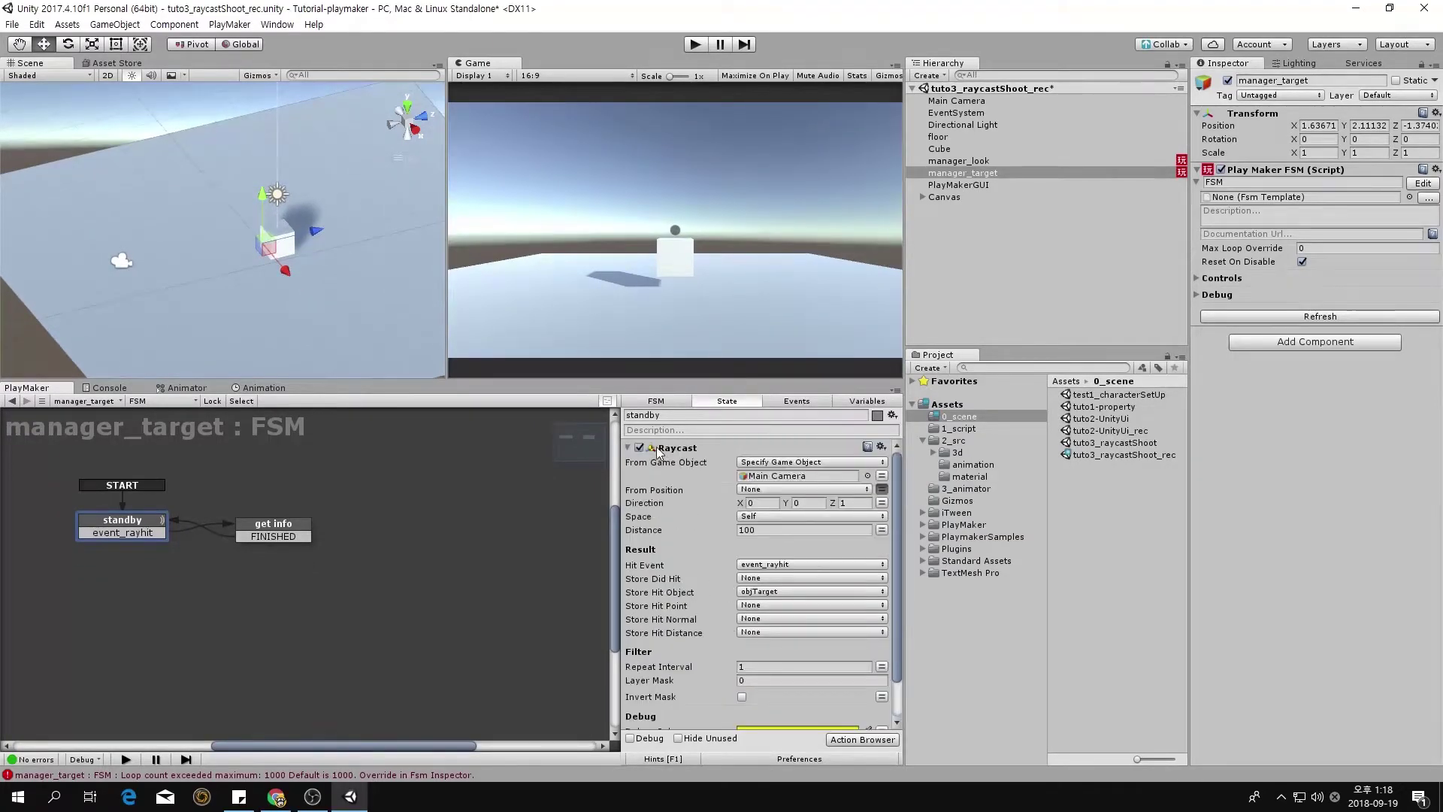
click(627, 446)
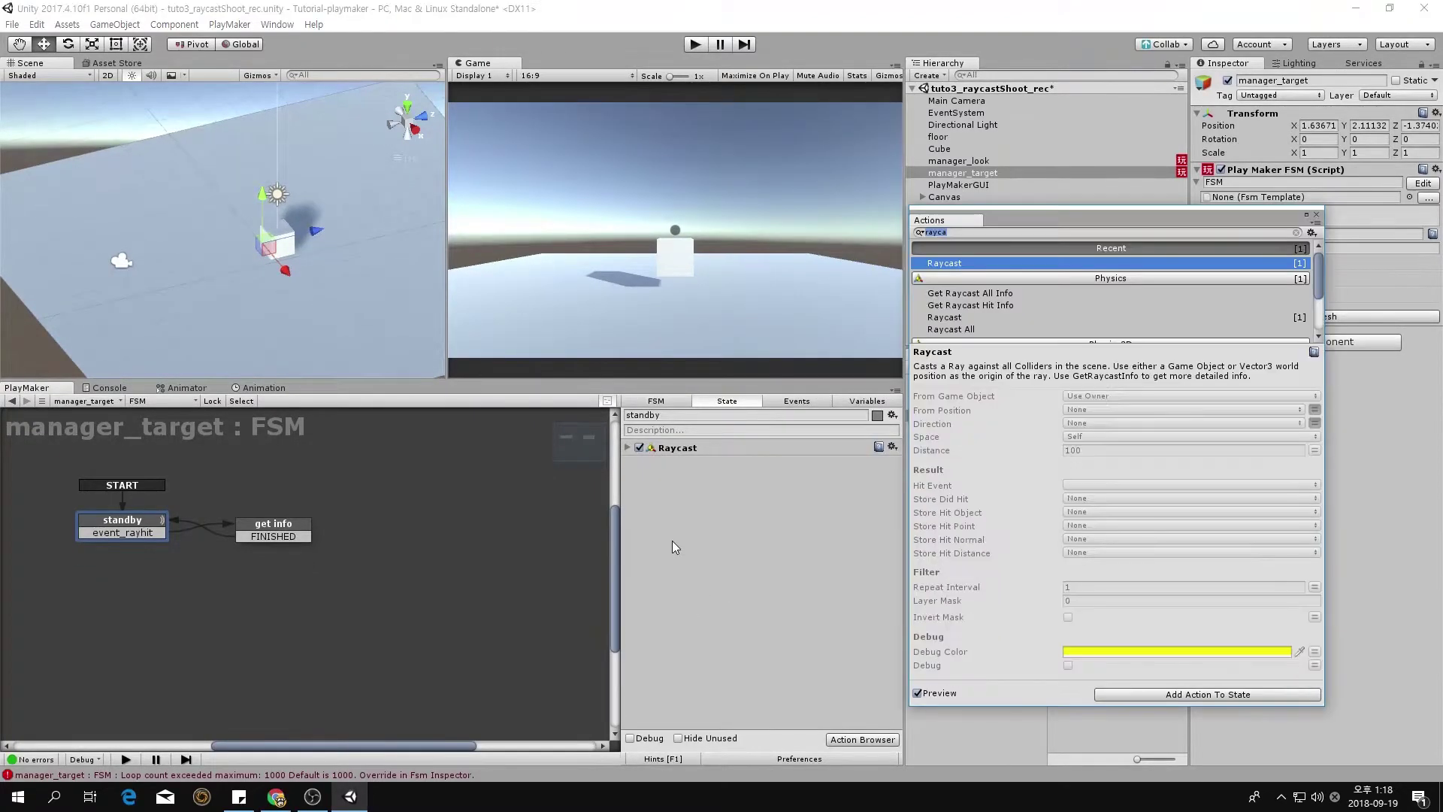
- Add a Game Object Changed action to the standby state, using variable objTarget and changed event event_rayhit
text(gameobj)
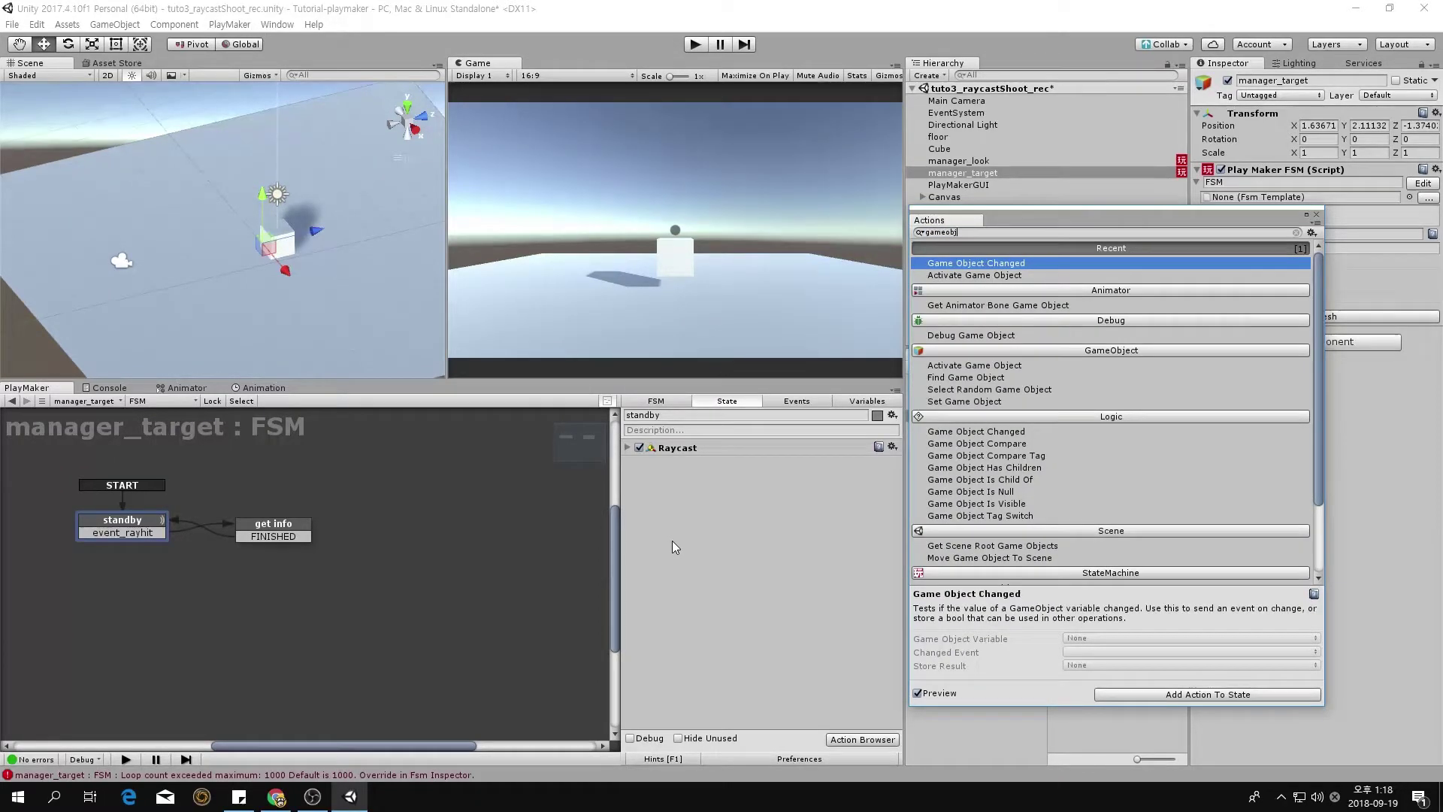
key(Return)
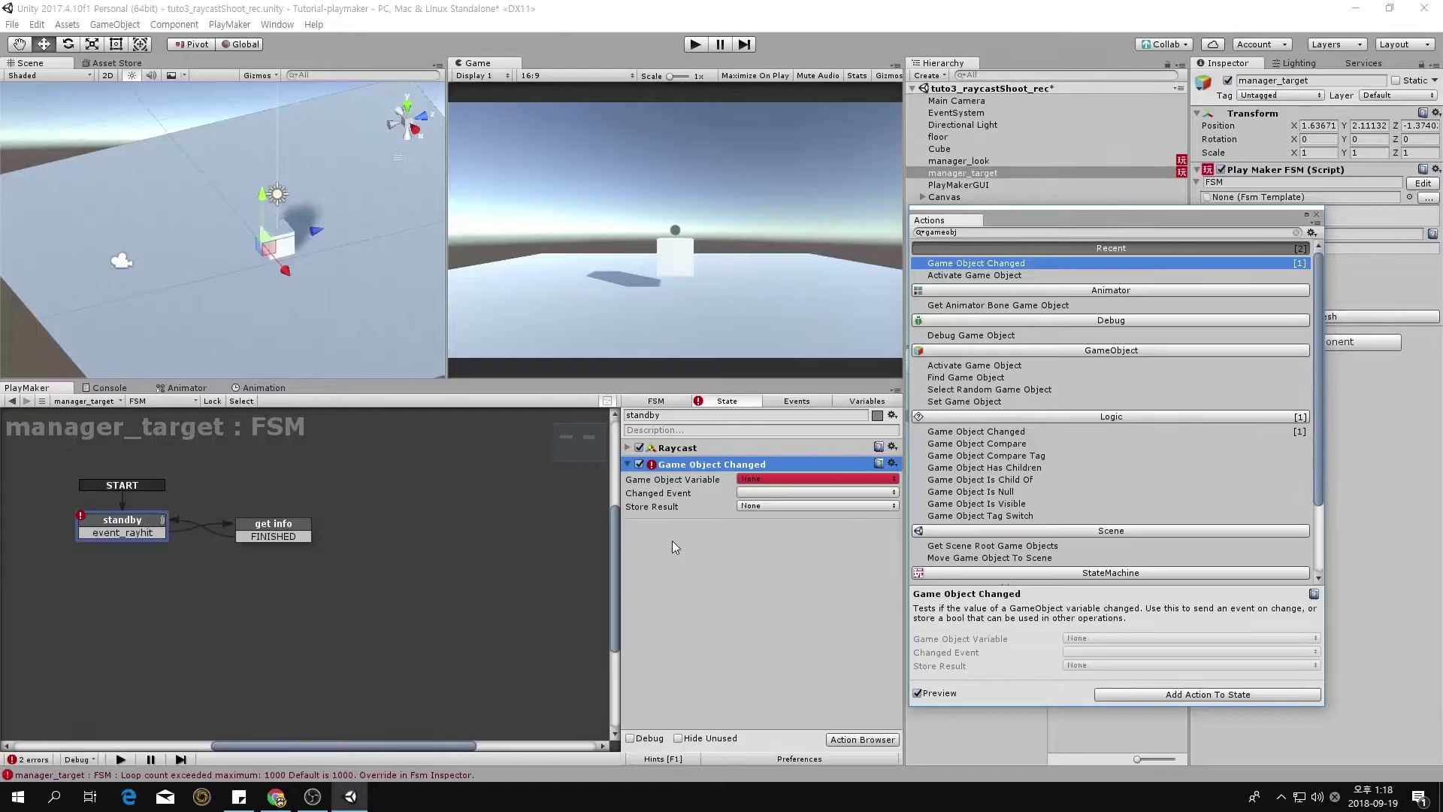
click(1316, 214)
click(763, 479)
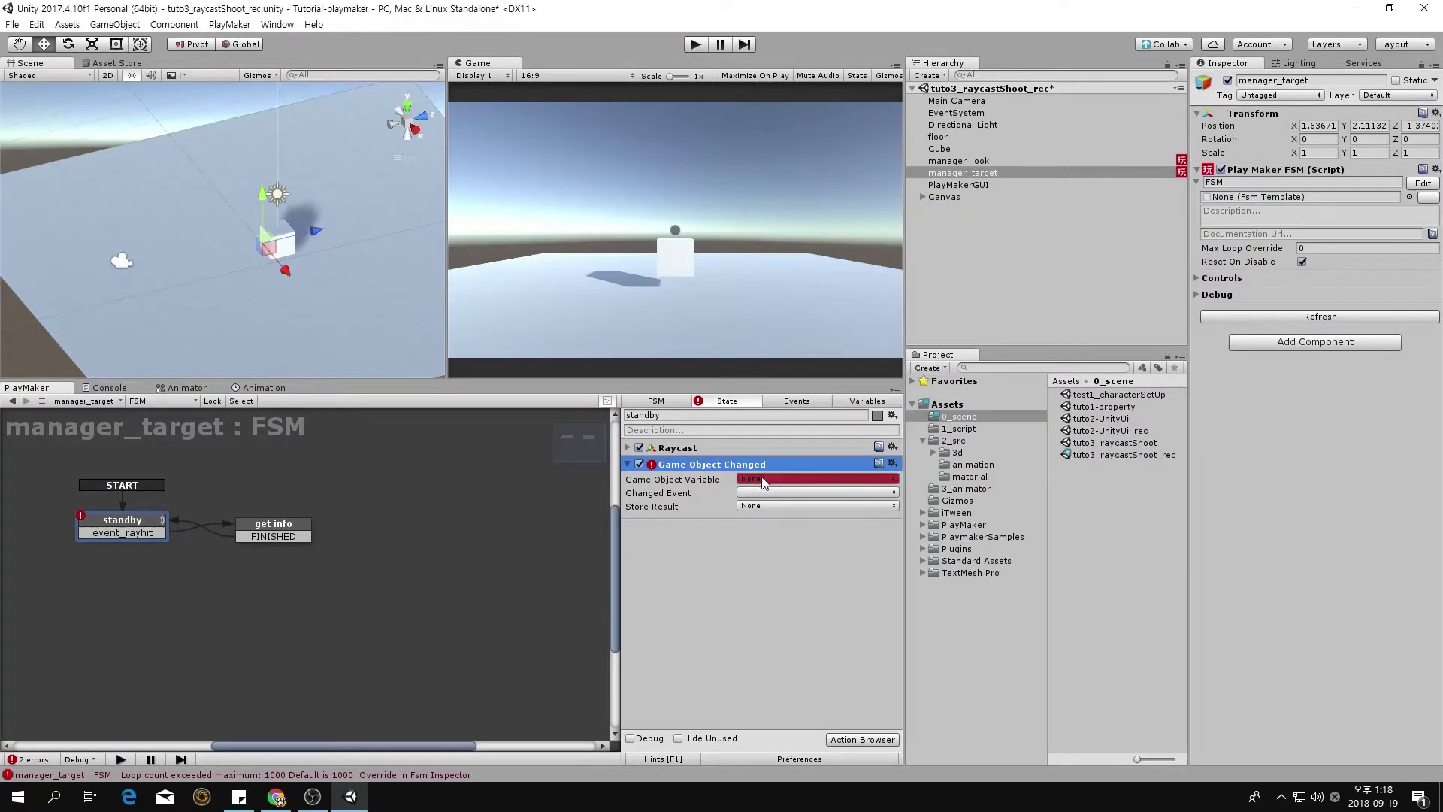
click(786, 511)
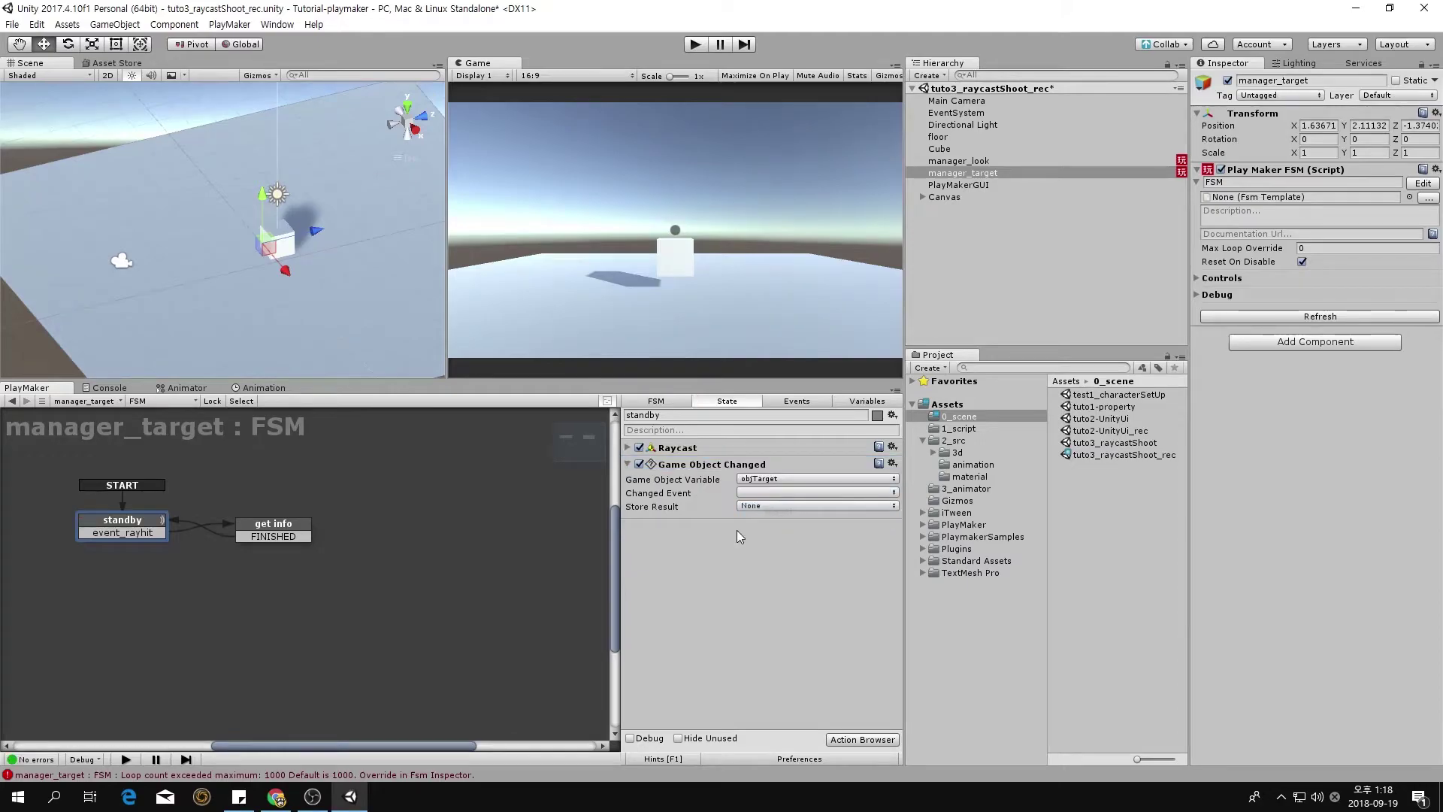
click(782, 492)
click(785, 543)
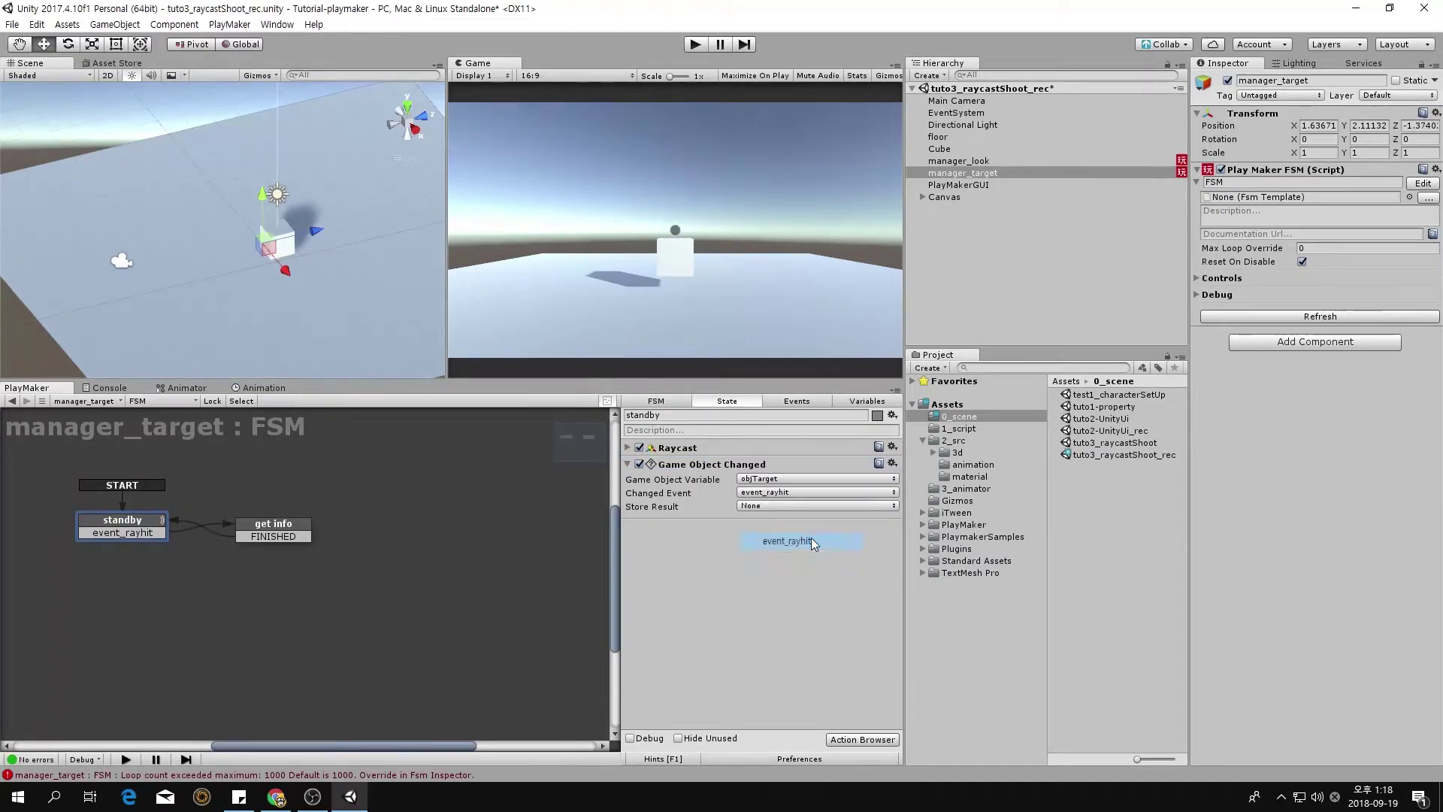
- Clear the Raycast action's Hit Event to None in the standby state and save the scene
click(629, 449)
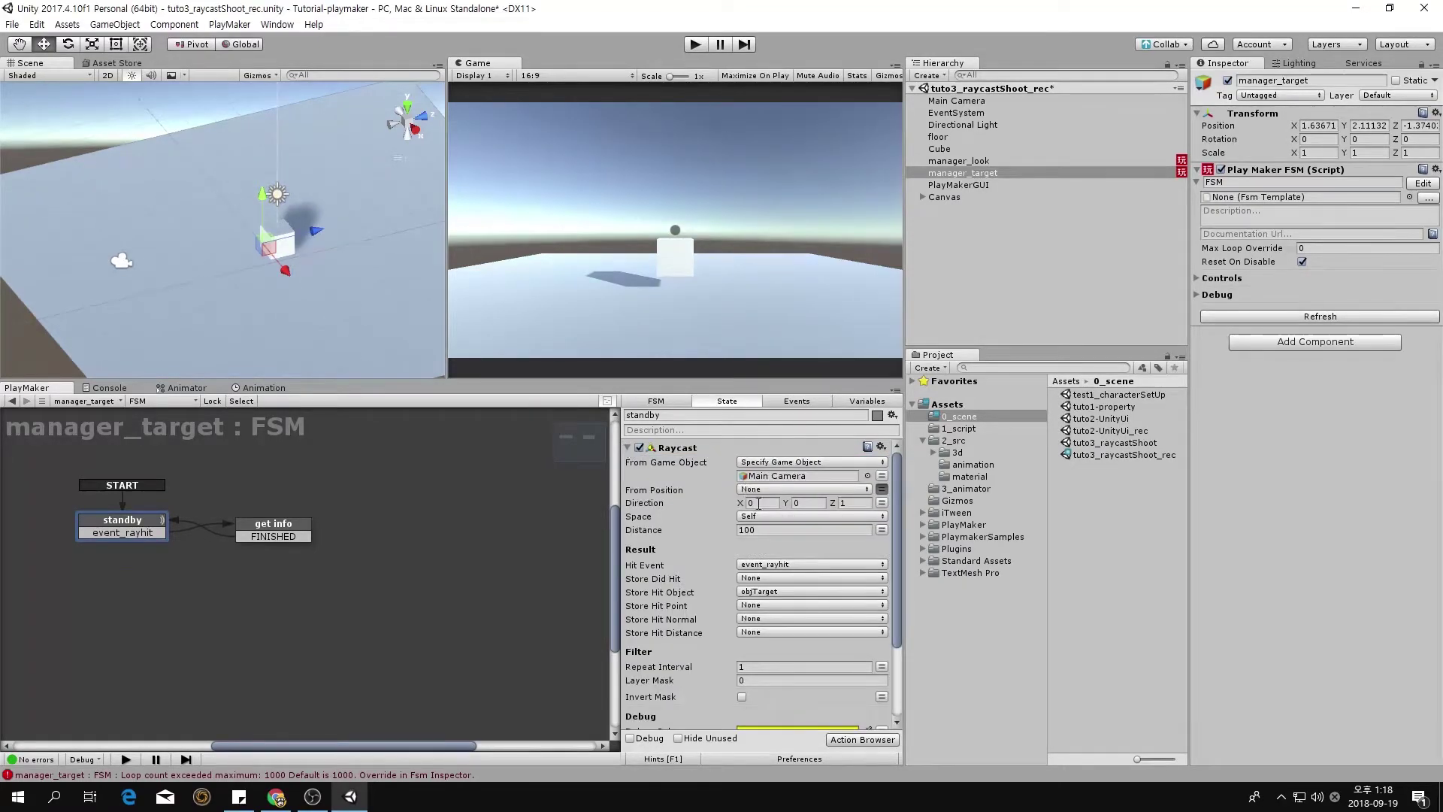
click(786, 565)
click(796, 579)
click(982, 275)
key(ctrl+s)
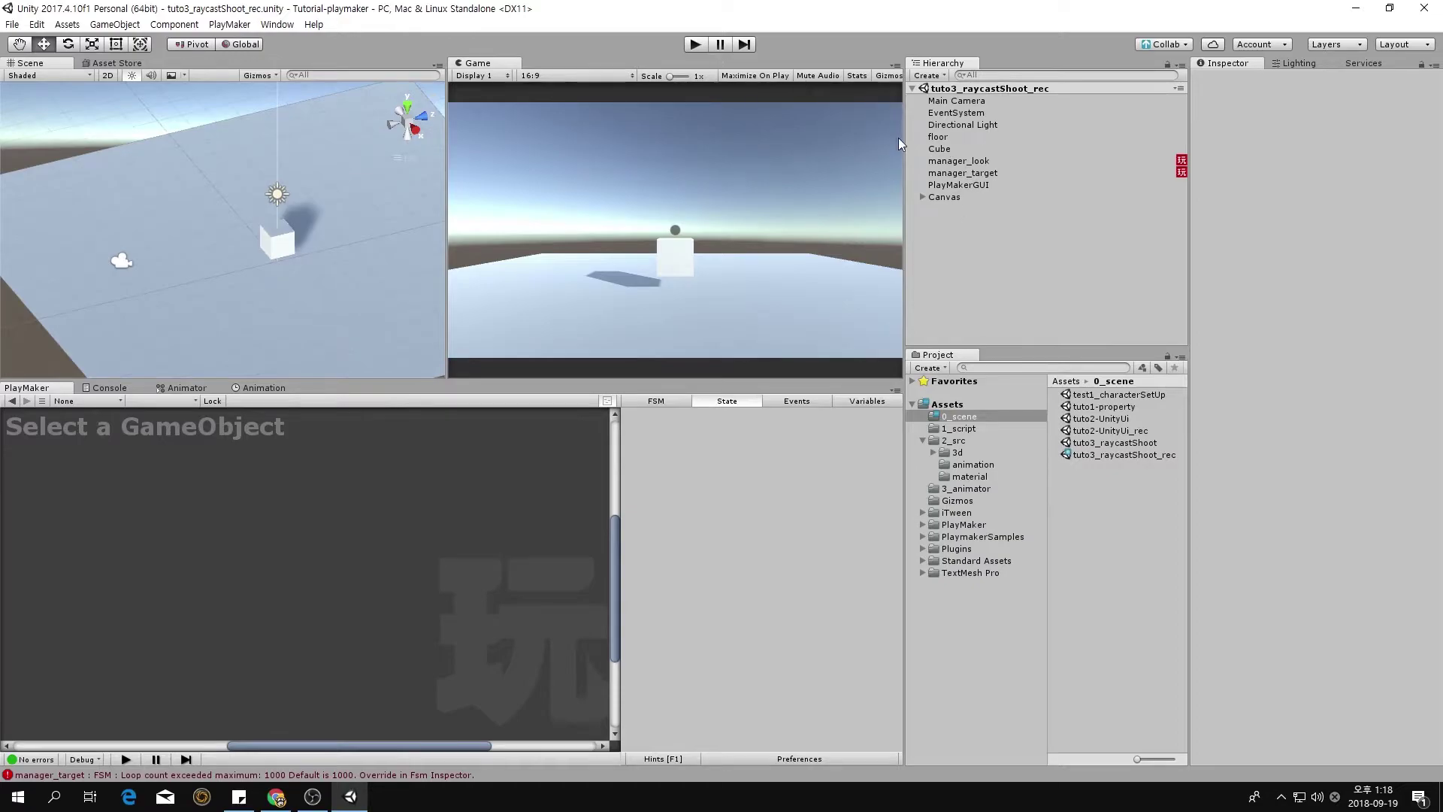
- Play-test the scene while watching manager_target's objTarget variable as the camera aims around, and stop the scene
click(696, 45)
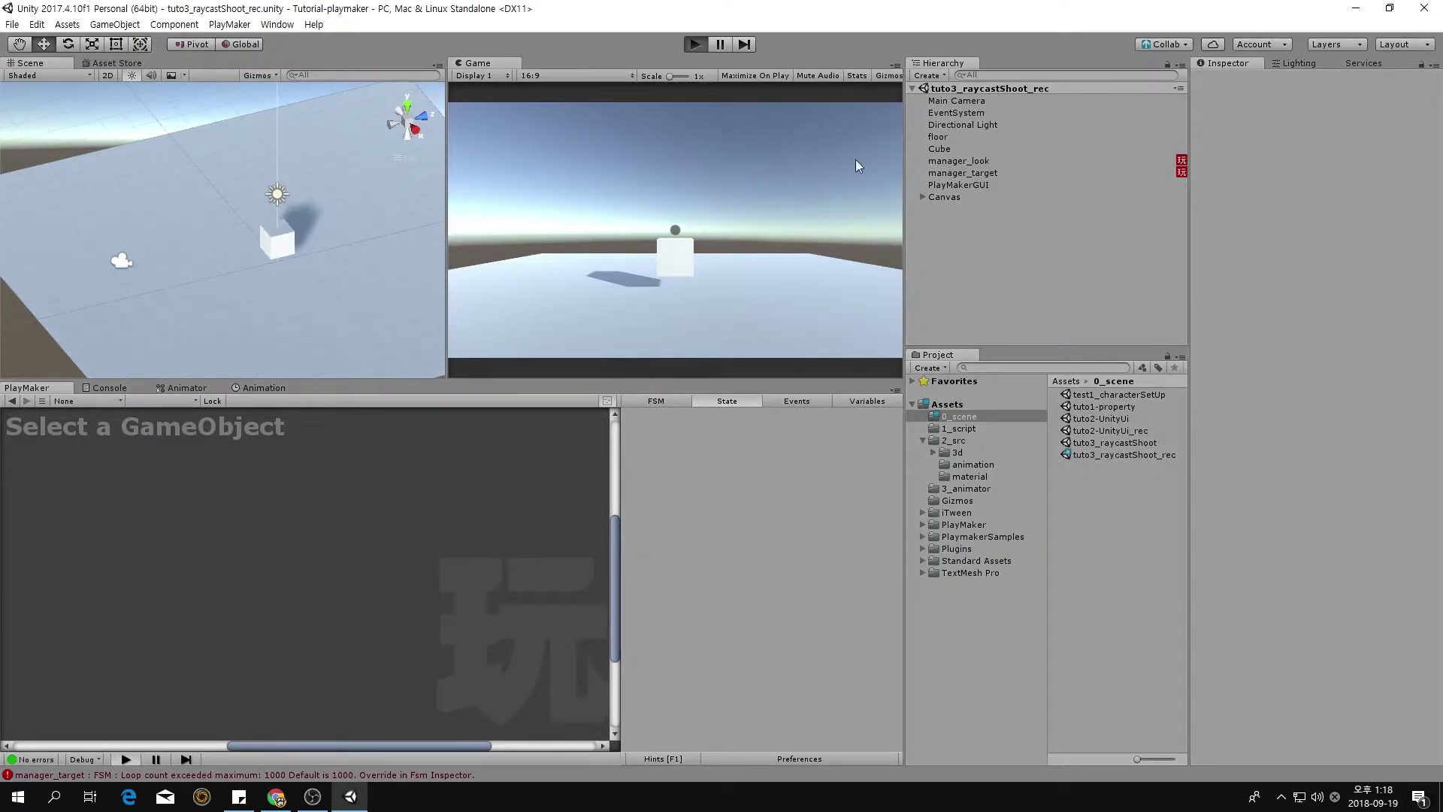
click(966, 171)
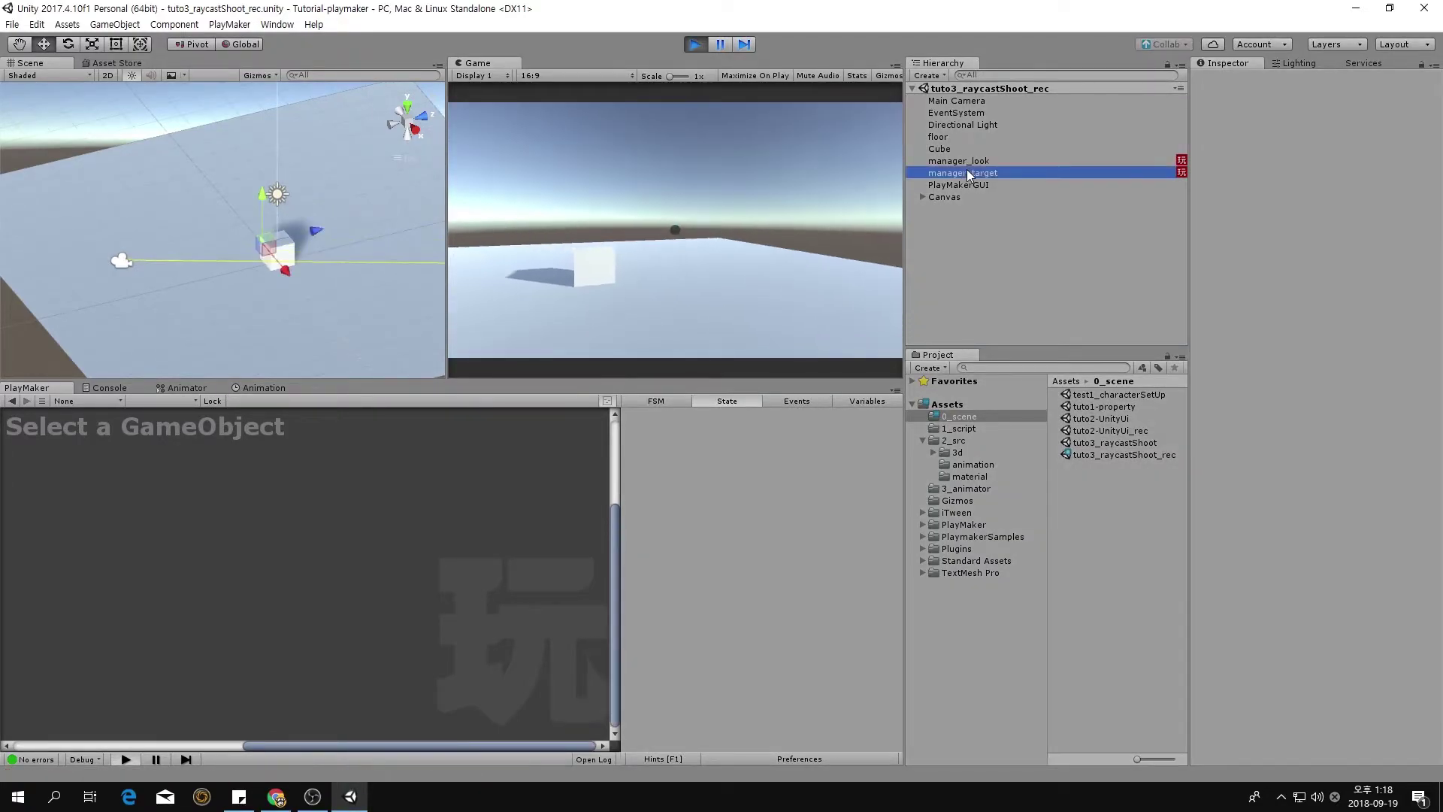
click(865, 401)
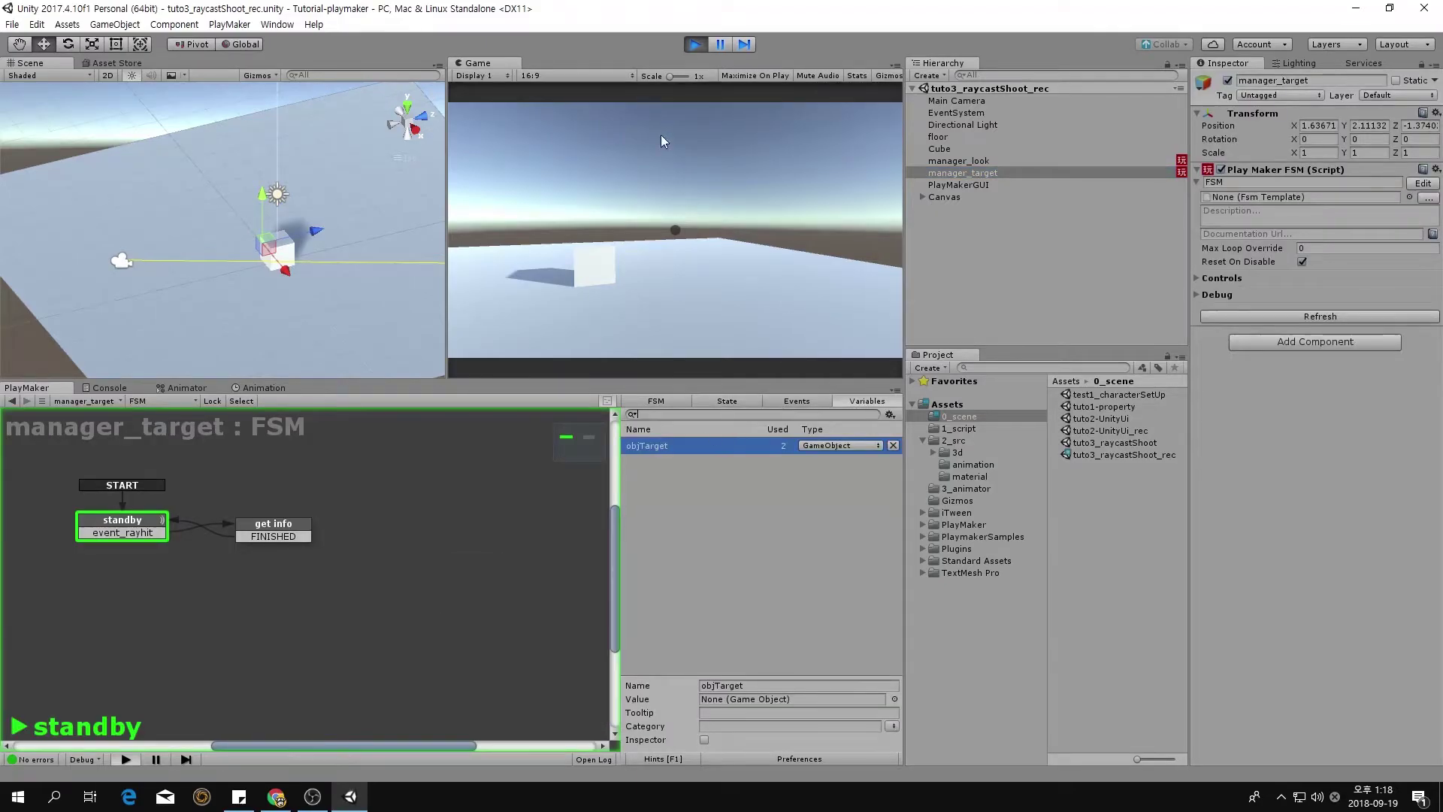
click(660, 194)
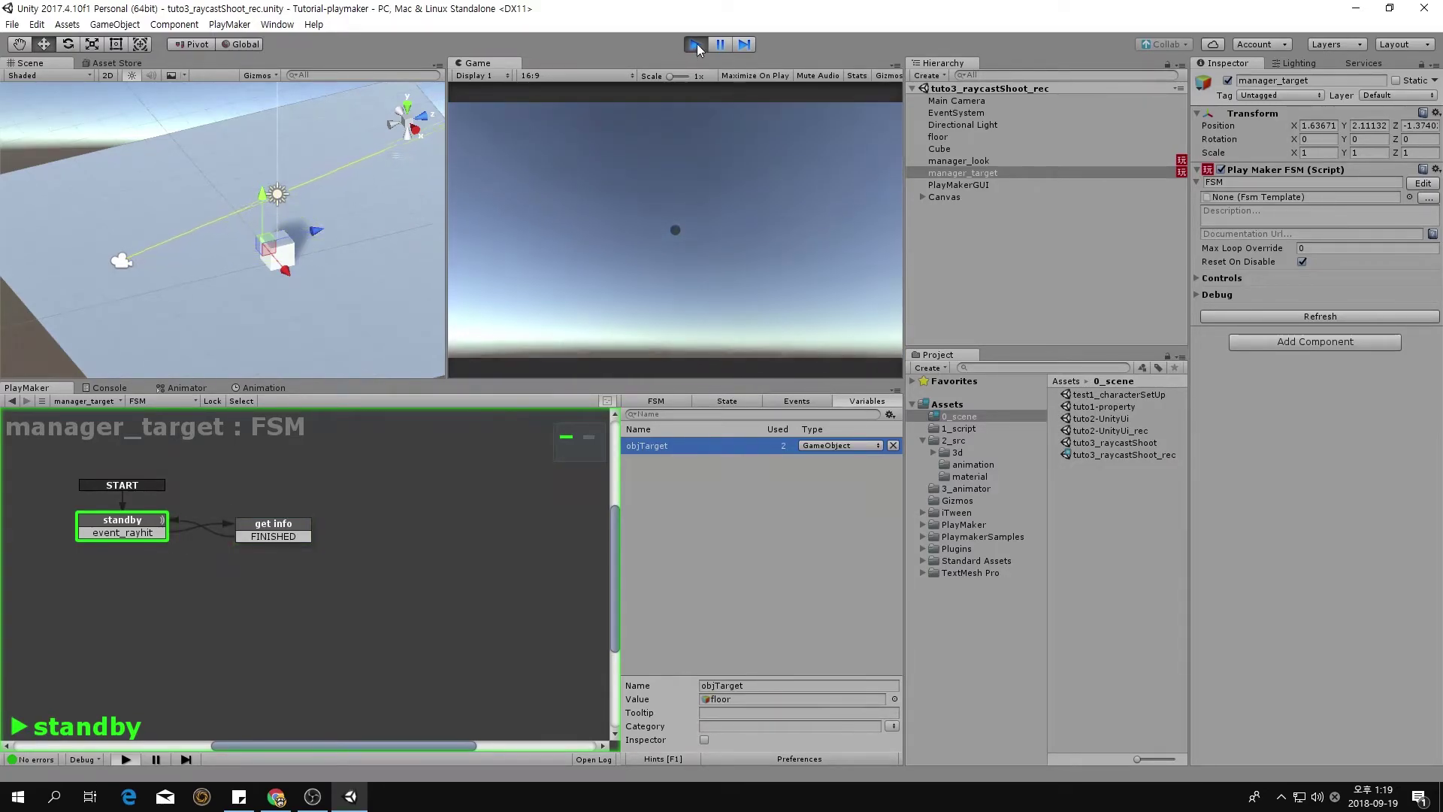
click(697, 44)
click(967, 322)
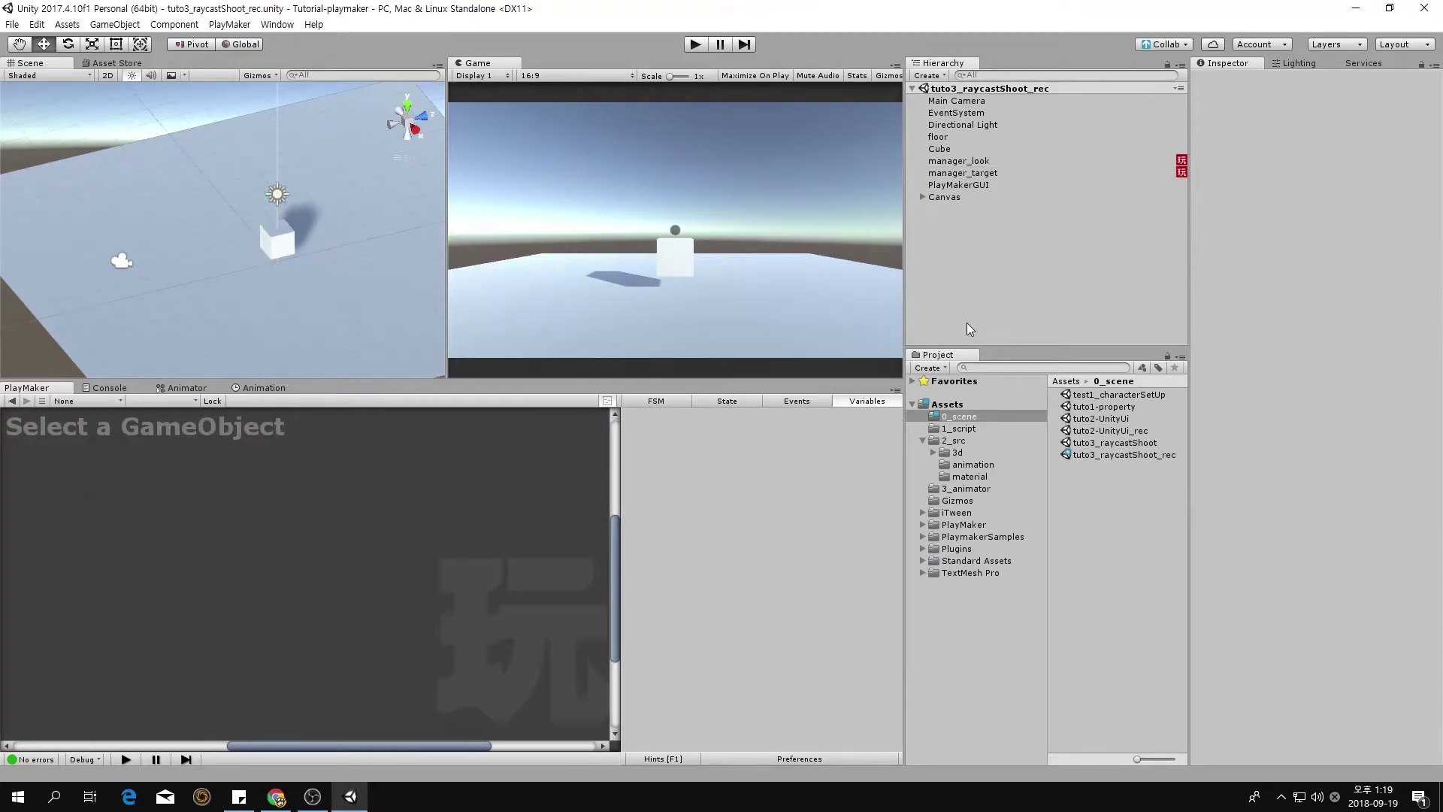
- Move the existing states lower in the manager_target graph and add a new state above START
click(966, 172)
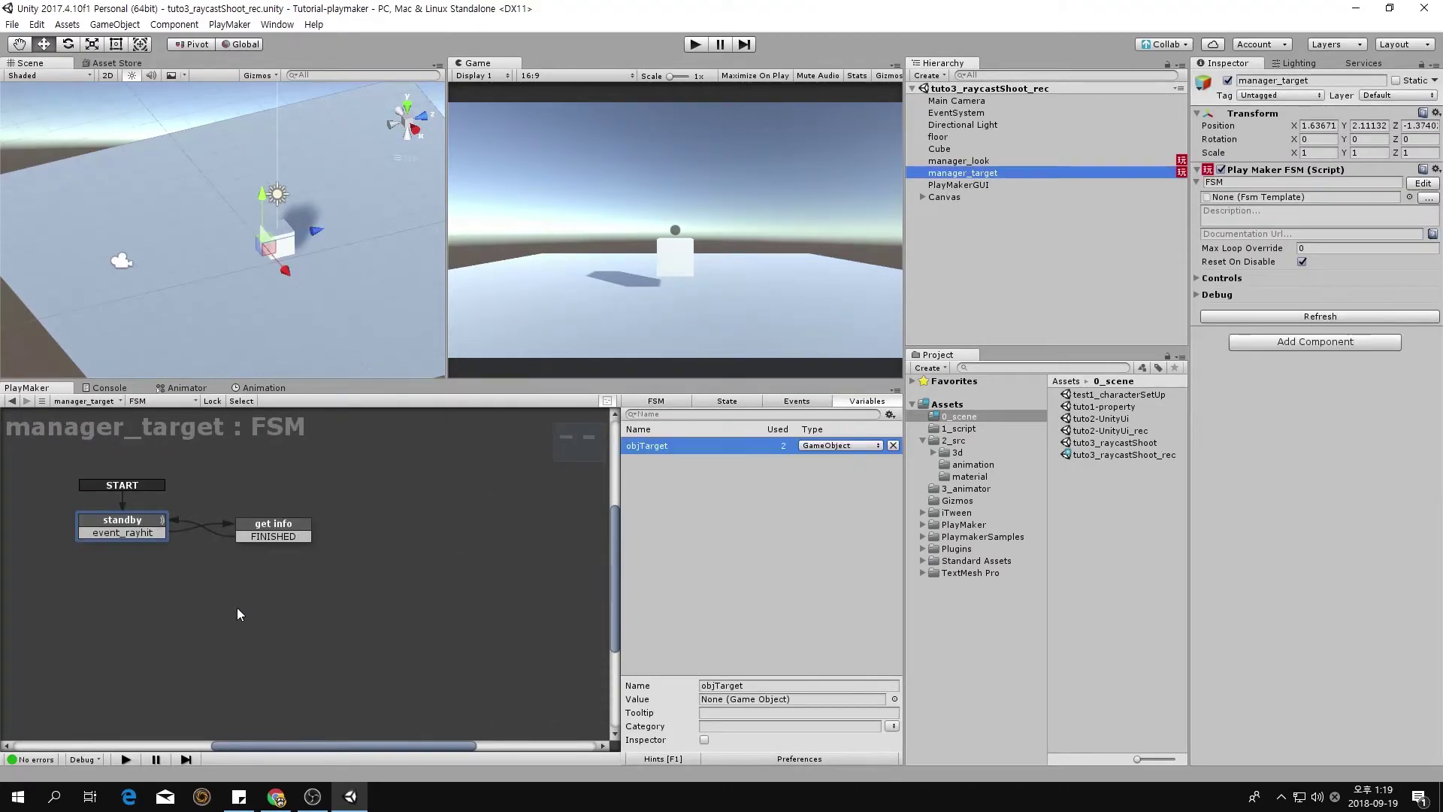
drag(58, 486, 347, 590)
drag(149, 519, 170, 593)
click(145, 525)
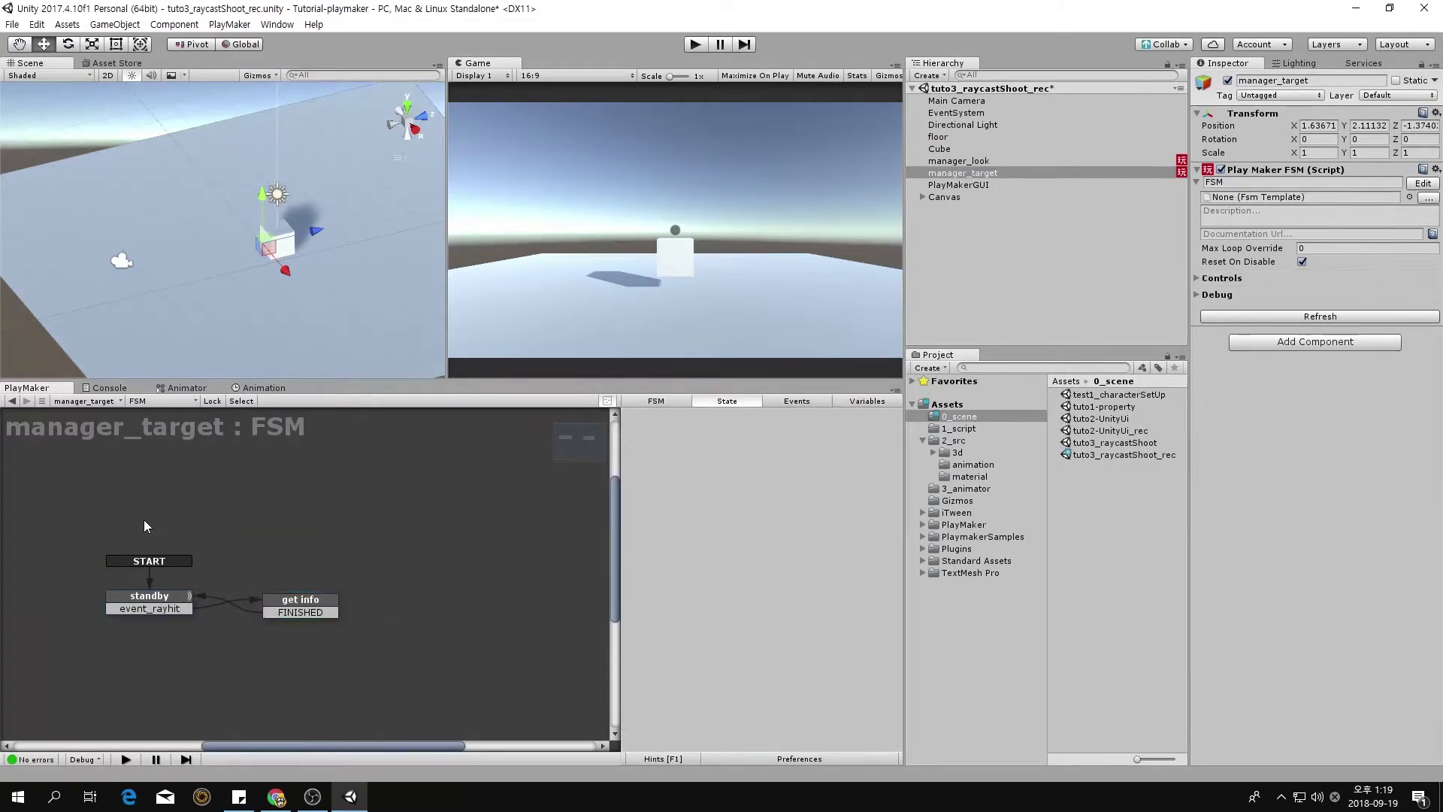
right_click(161, 522)
click(241, 528)
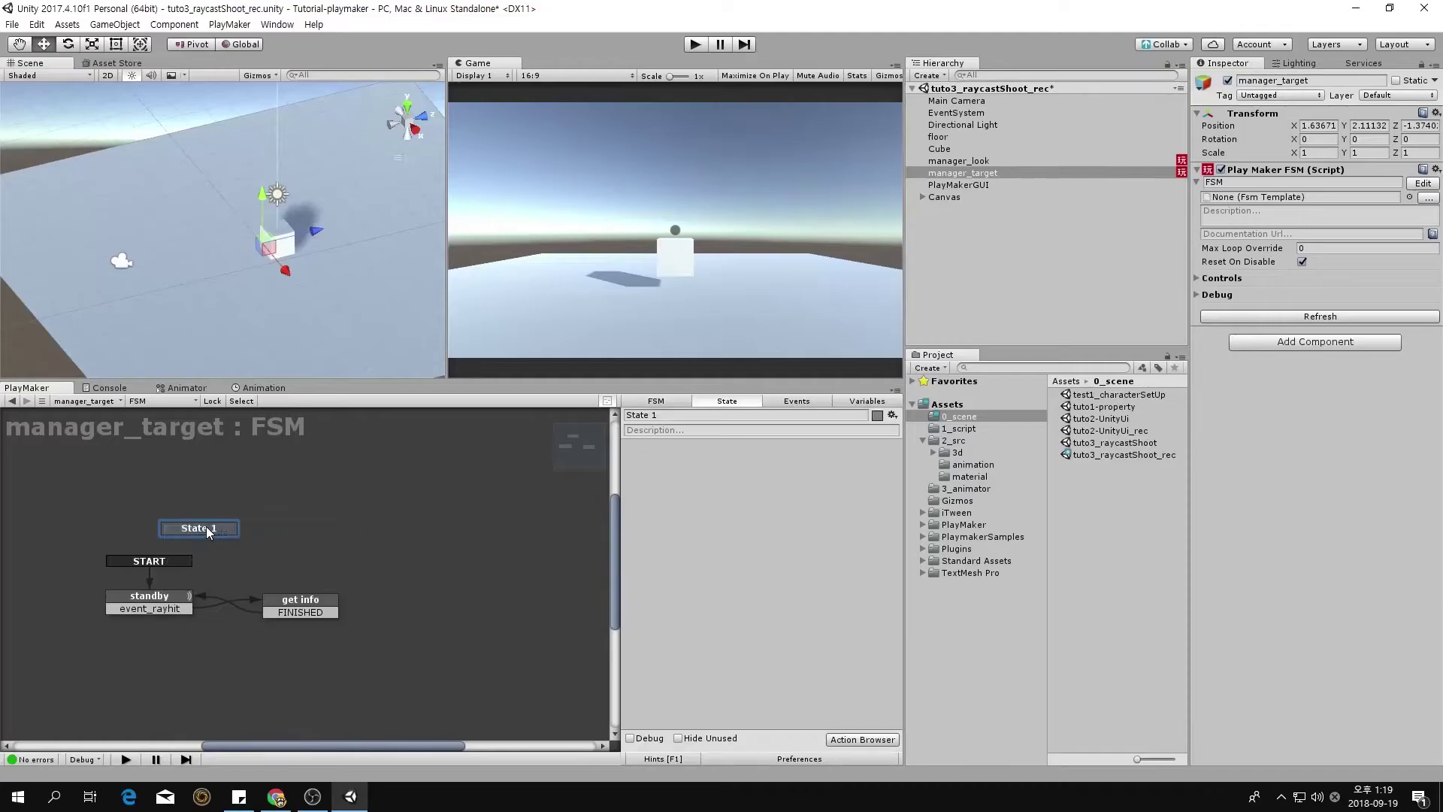
drag(209, 532, 161, 531)
- Rename the standby state that holds the Raycast action as "raycast"
click(172, 593)
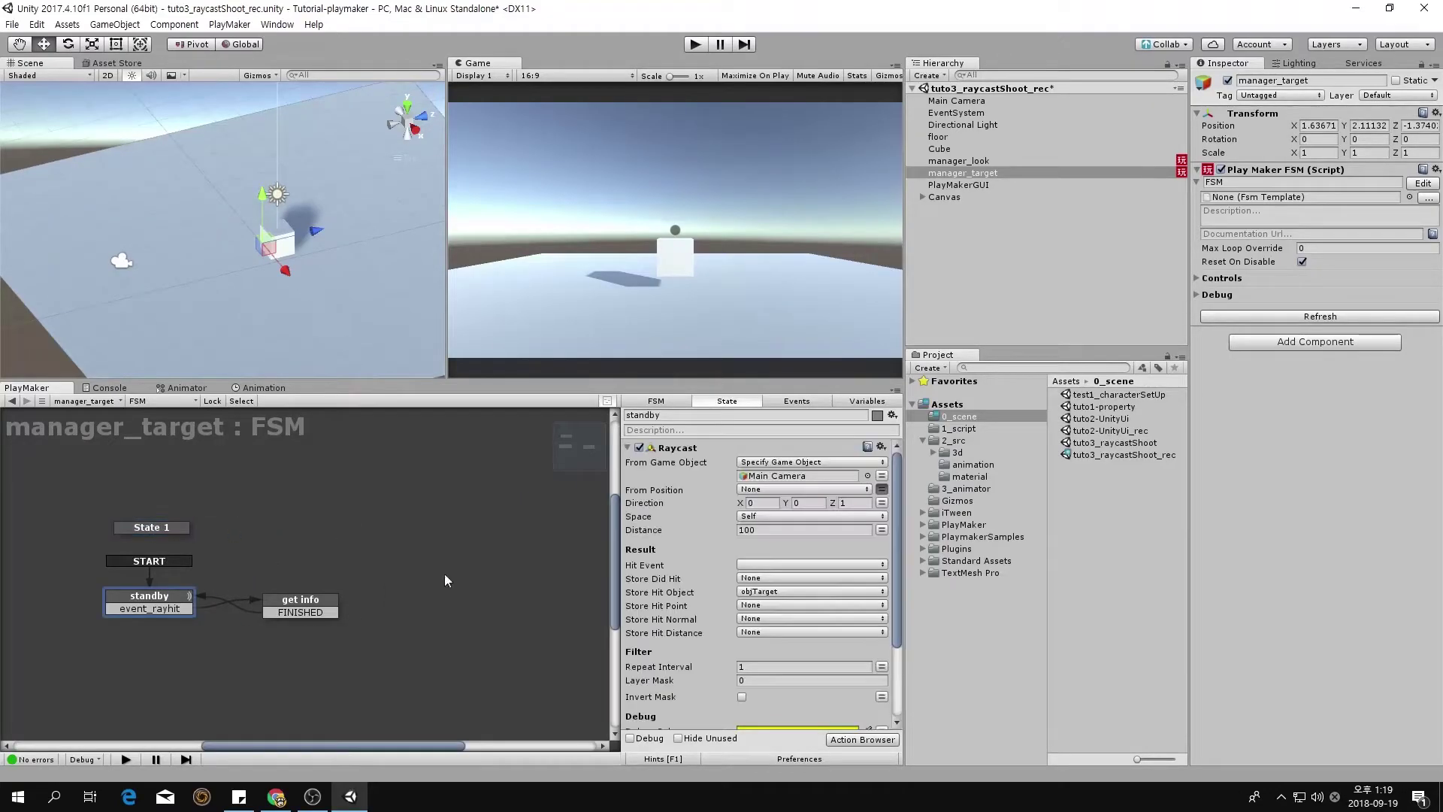
click(669, 416)
text(raycast)
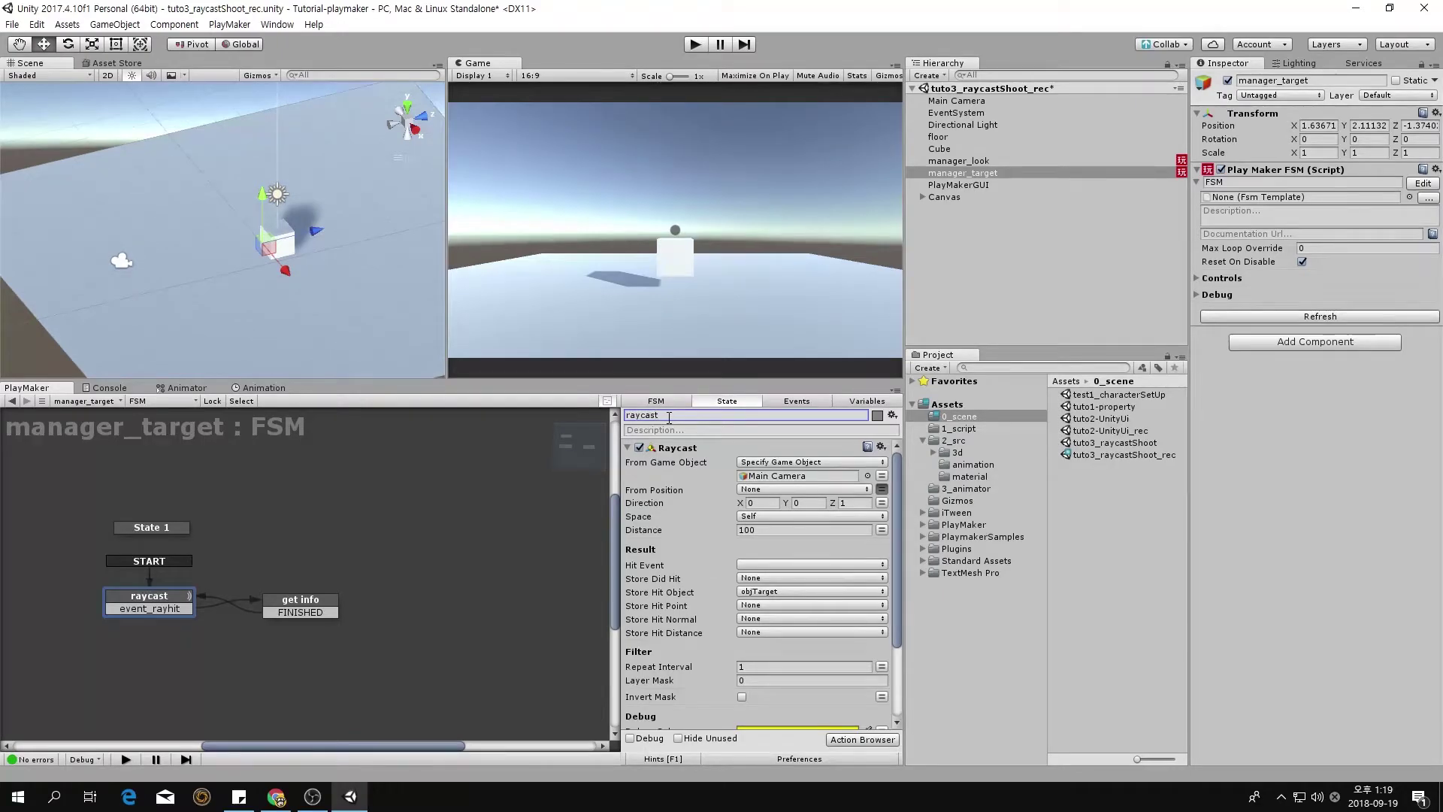
- Make State 1 the start state and rename it "standby"
click(177, 528)
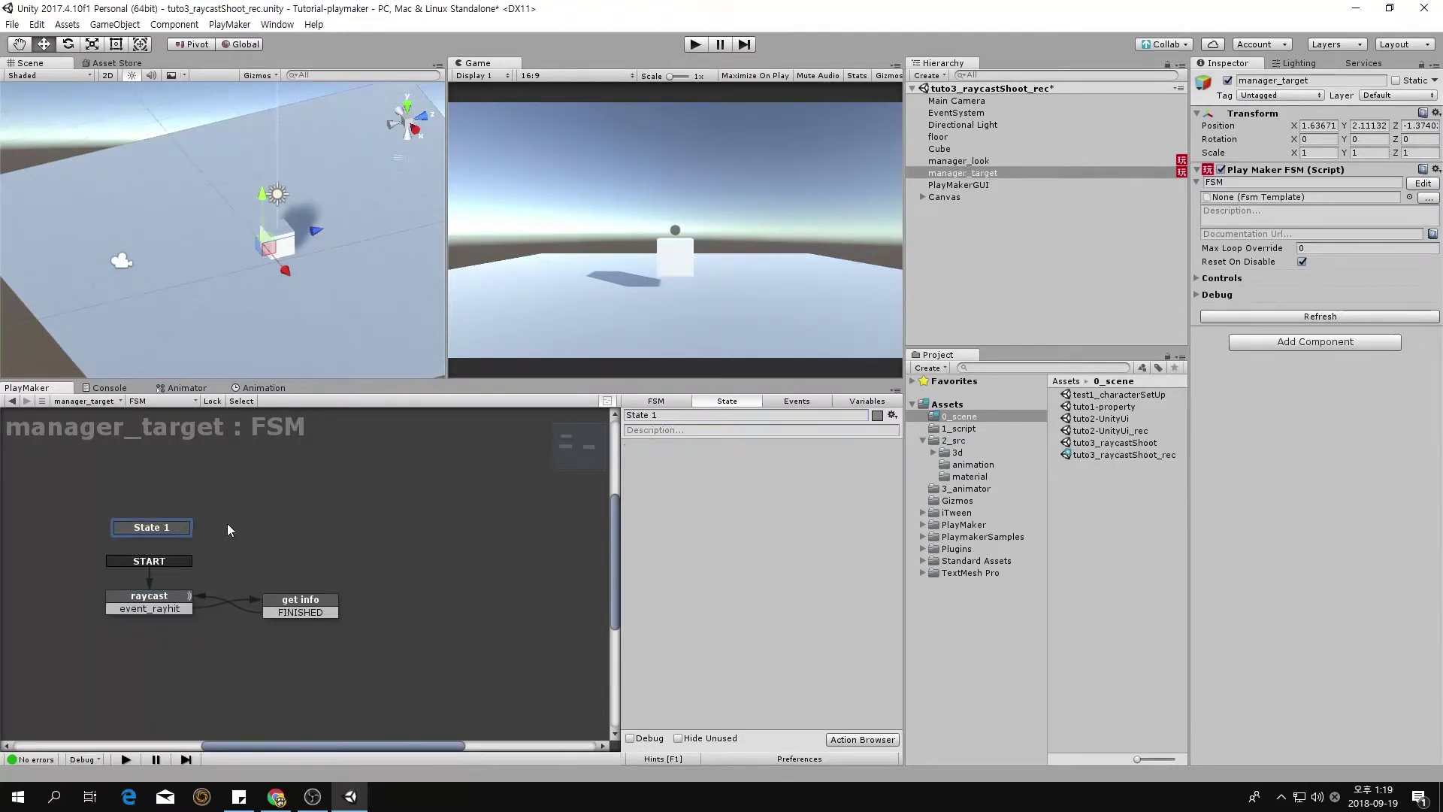
right_click(174, 526)
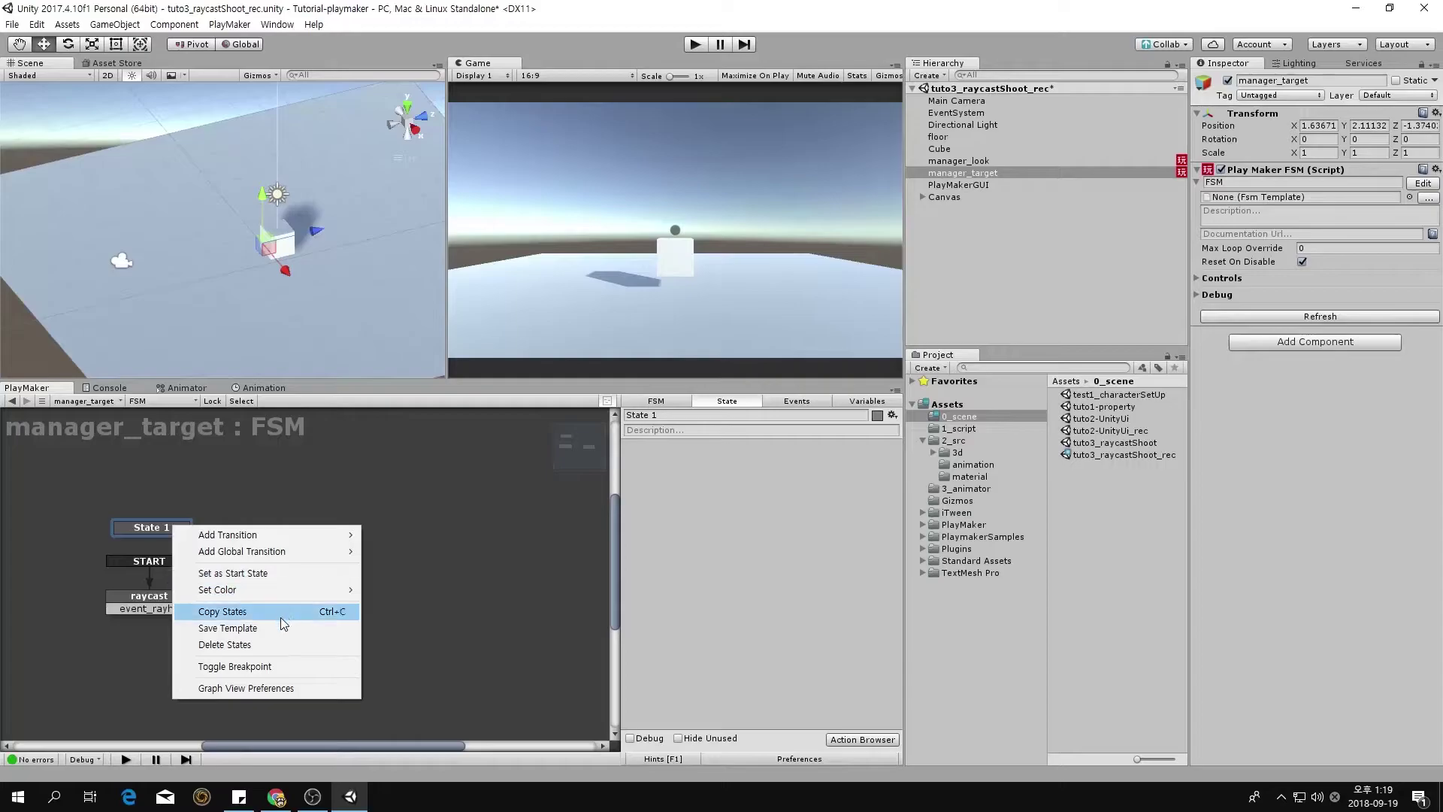
click(261, 573)
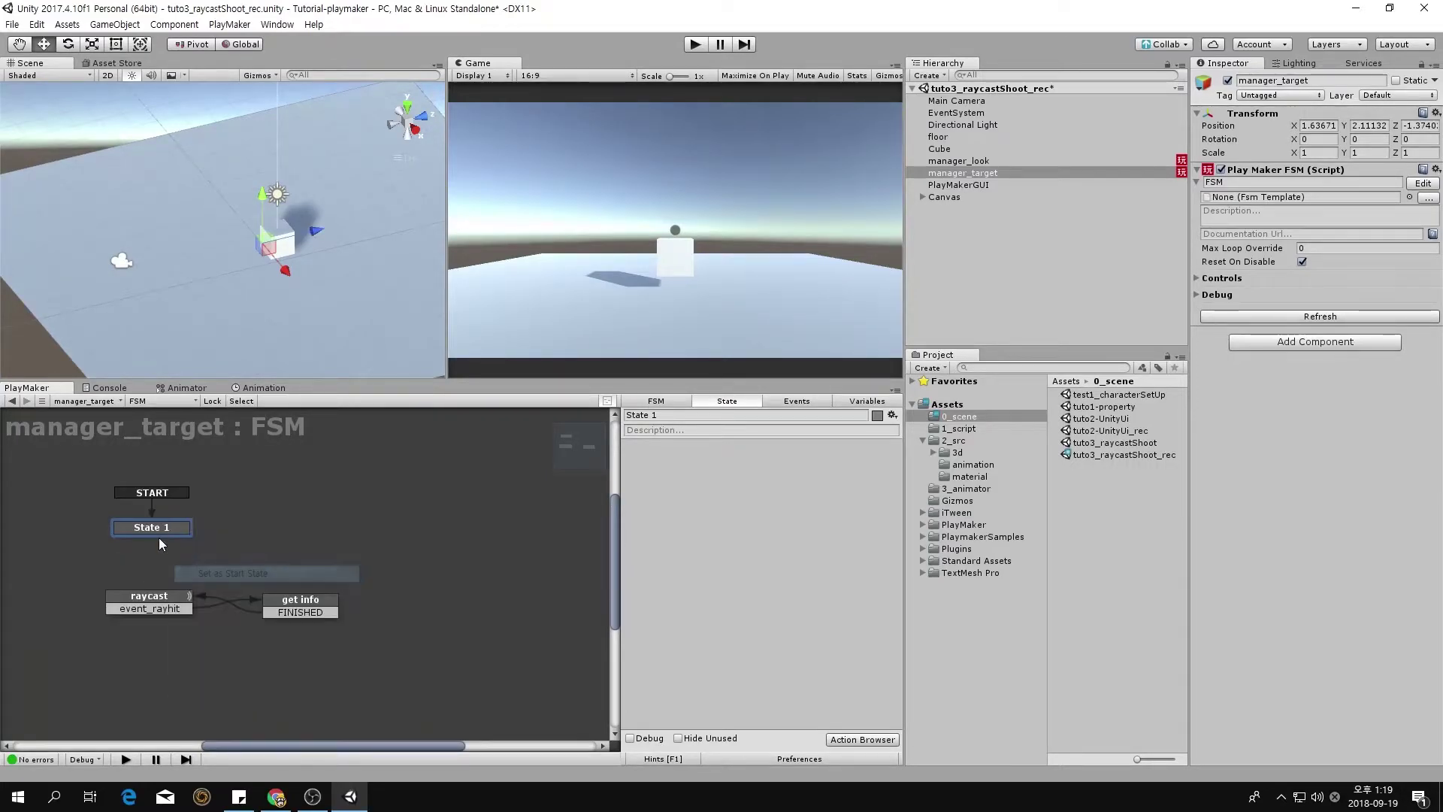
click(674, 419)
key(ctrl+a)
text(standby)
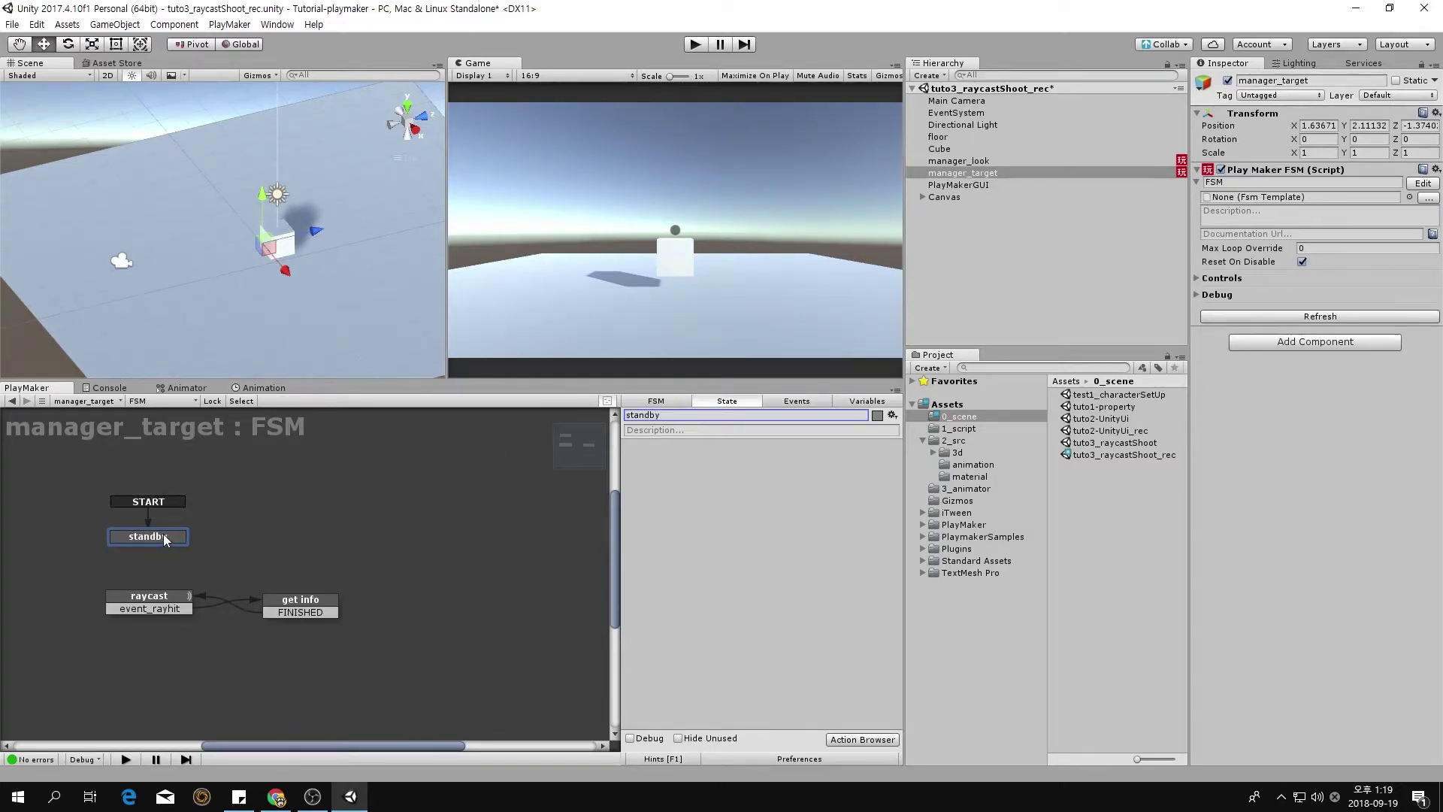
- Create the event event_shoot and add it as a transition from standby to raycast
click(819, 401)
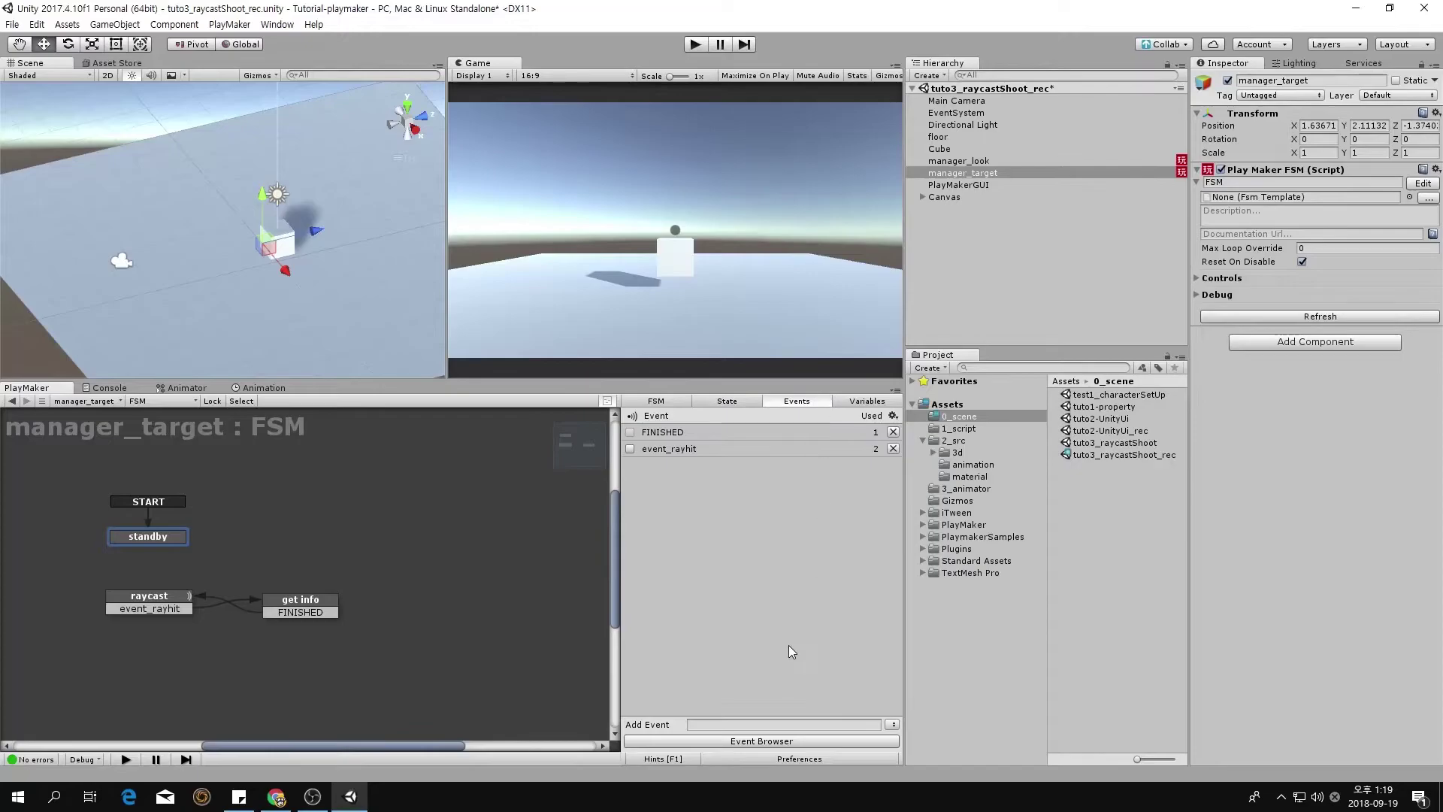
click(766, 724)
text(event_shoot)
key(Return)
right_click(156, 535)
mouse_move(296, 545)
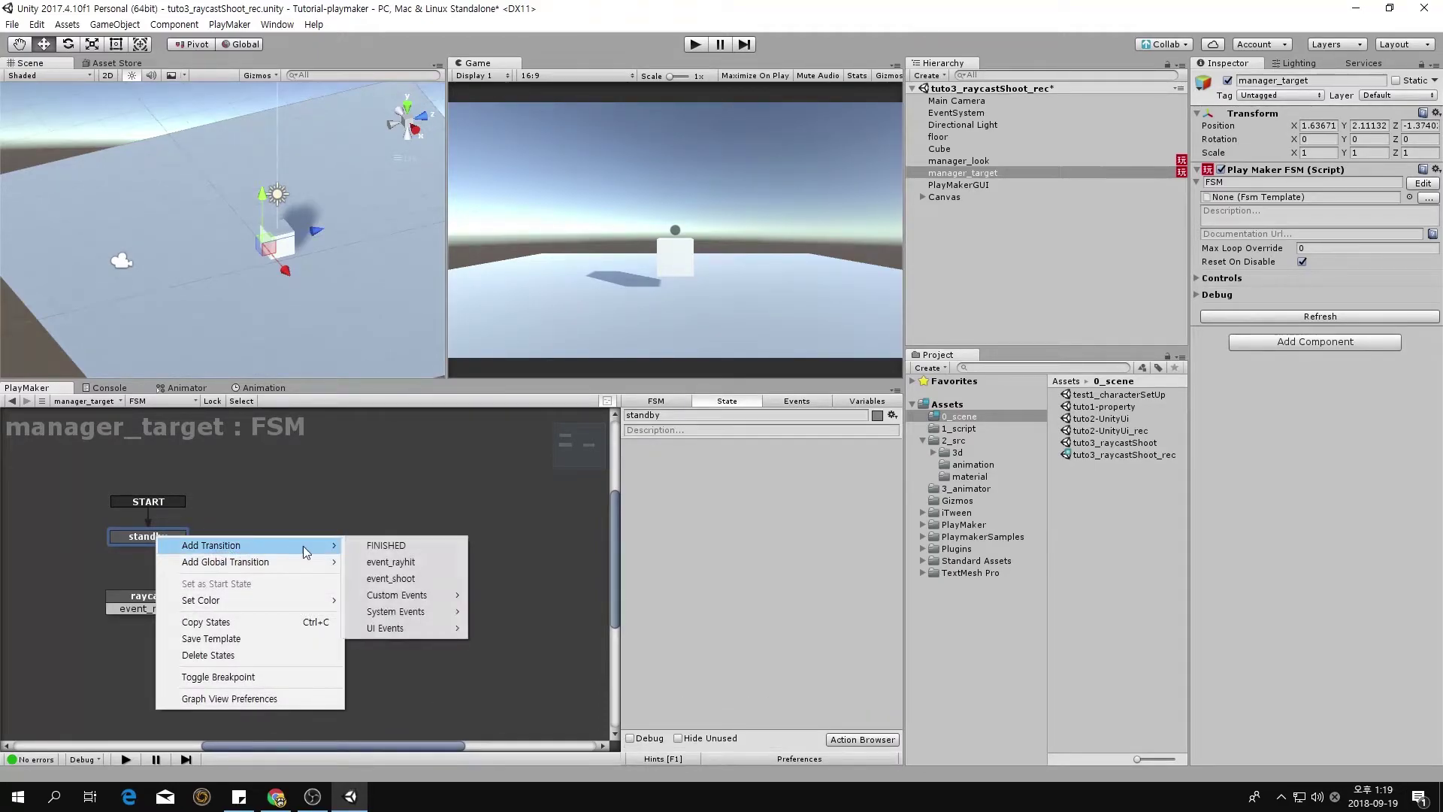
click(391, 578)
drag(127, 574, 129, 601)
- Add a Get Mouse Button Down action for the Left button sending event_shoot to standby, and move the get info state up beside it
double_click(741, 555)
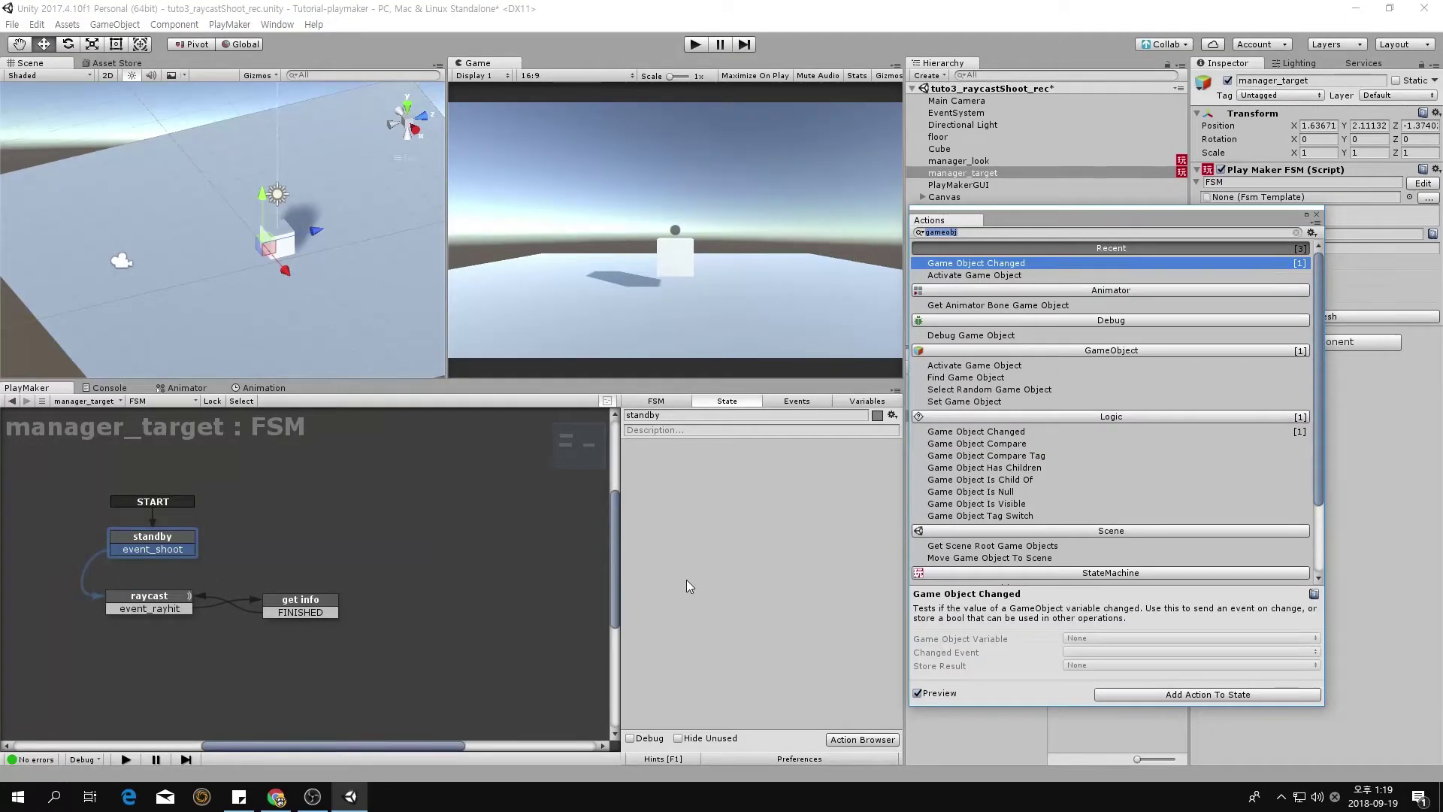
text(mou)
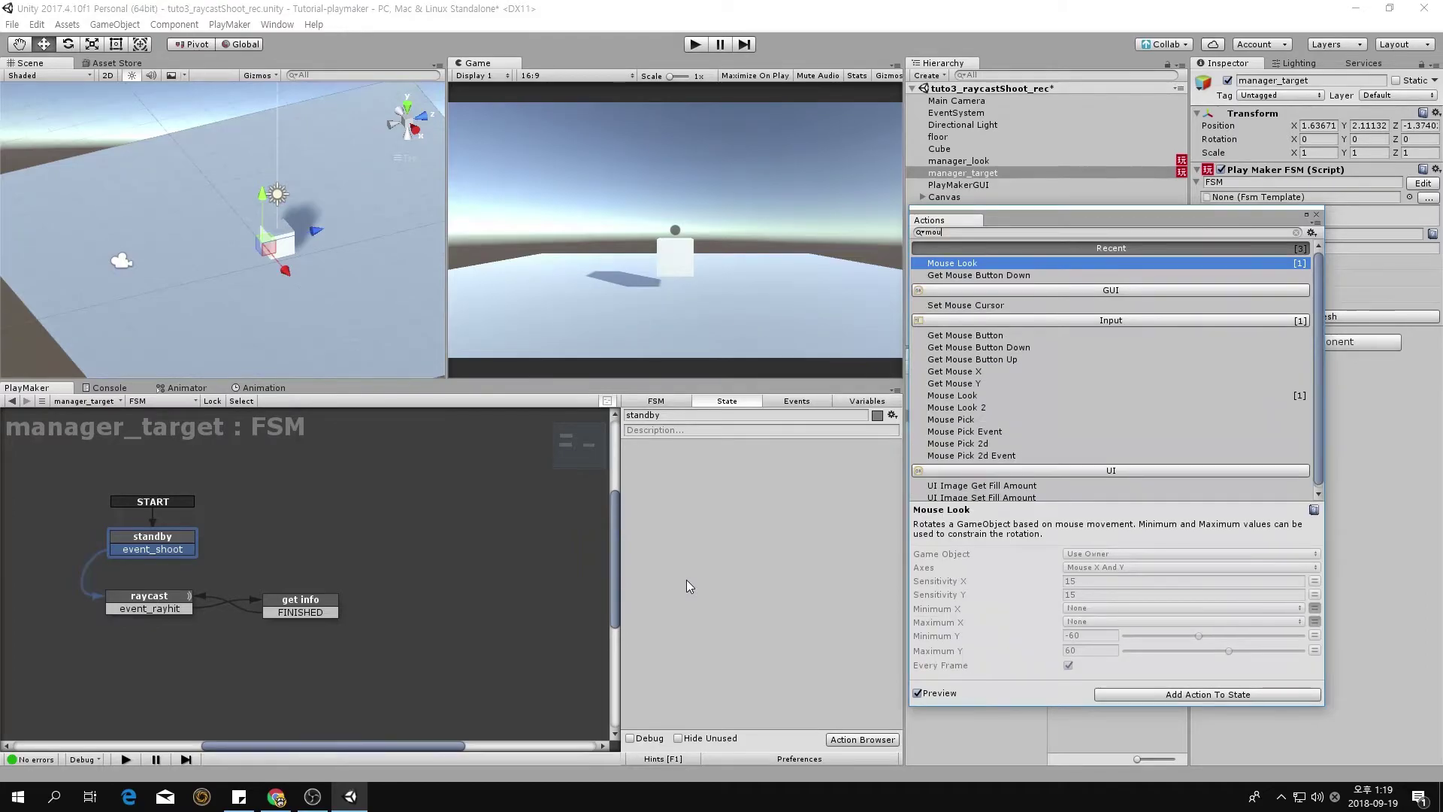
key(Down)
key(Return)
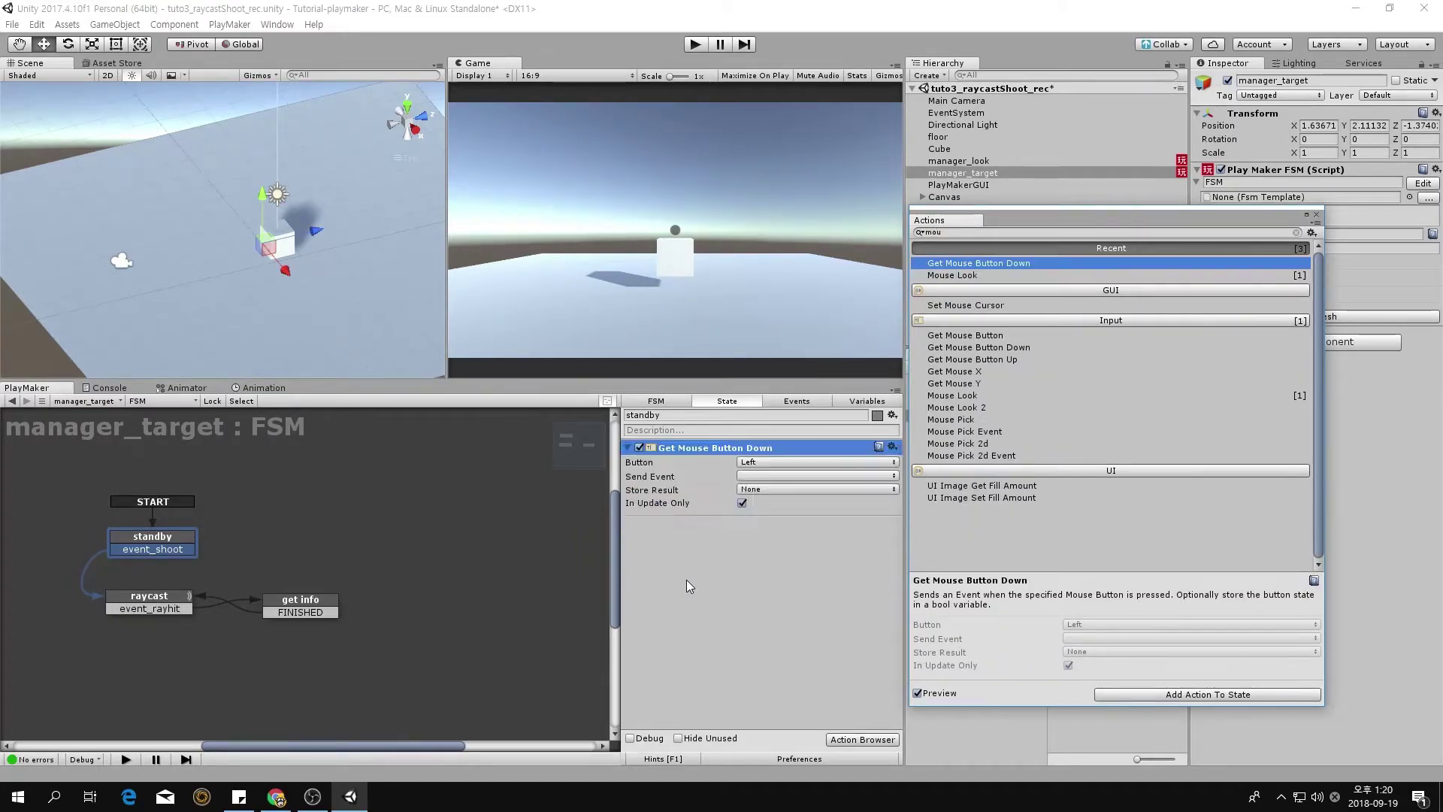
click(768, 476)
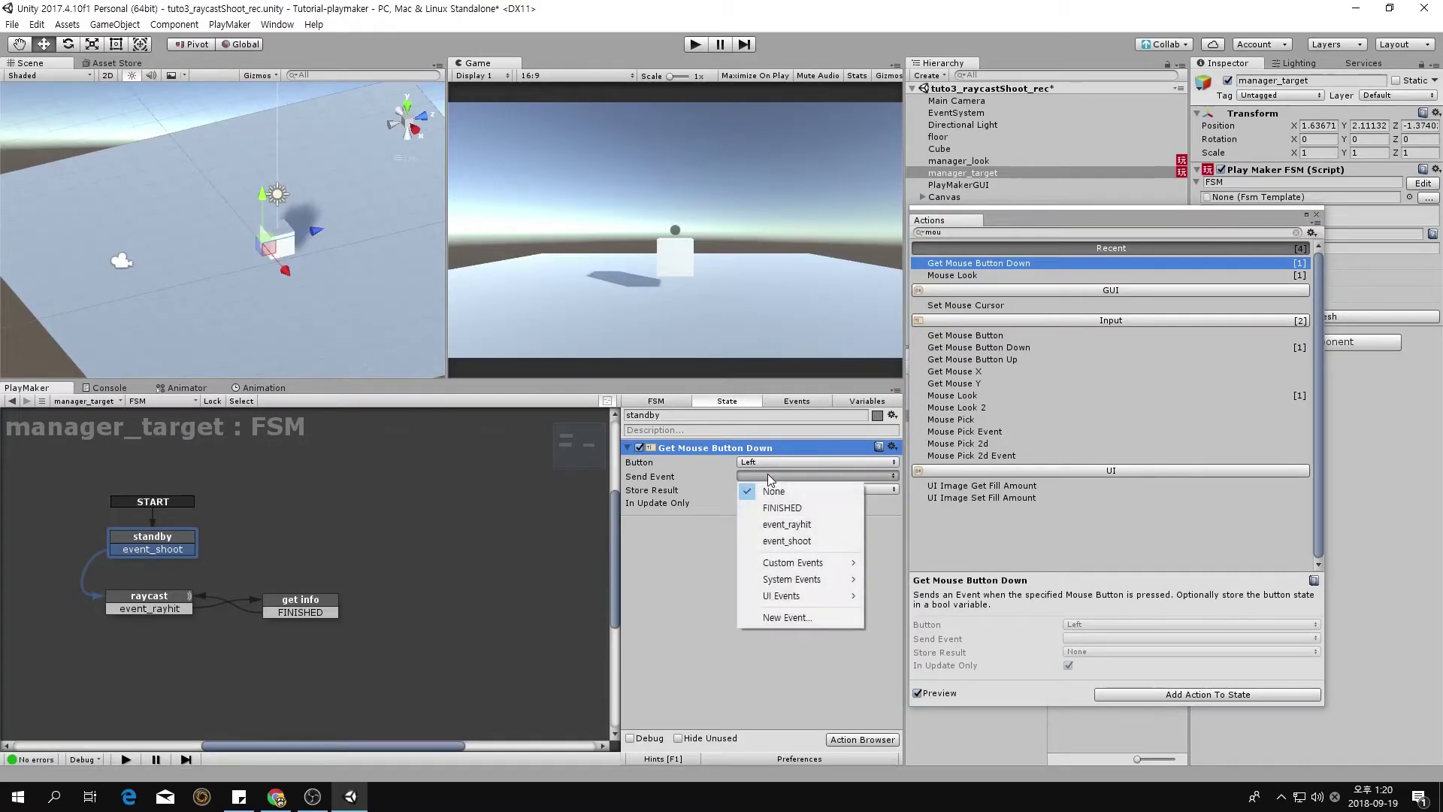
click(827, 538)
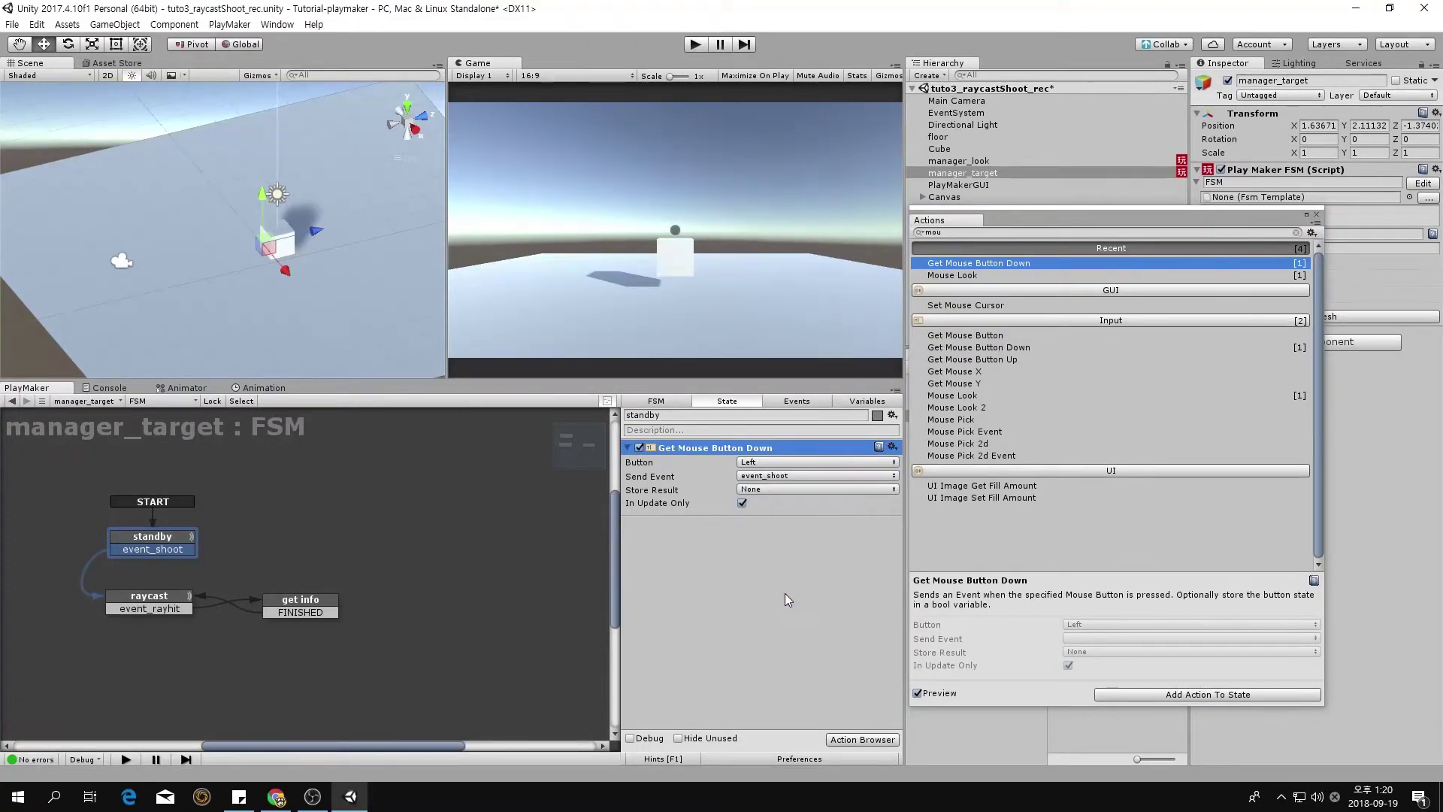
click(1317, 214)
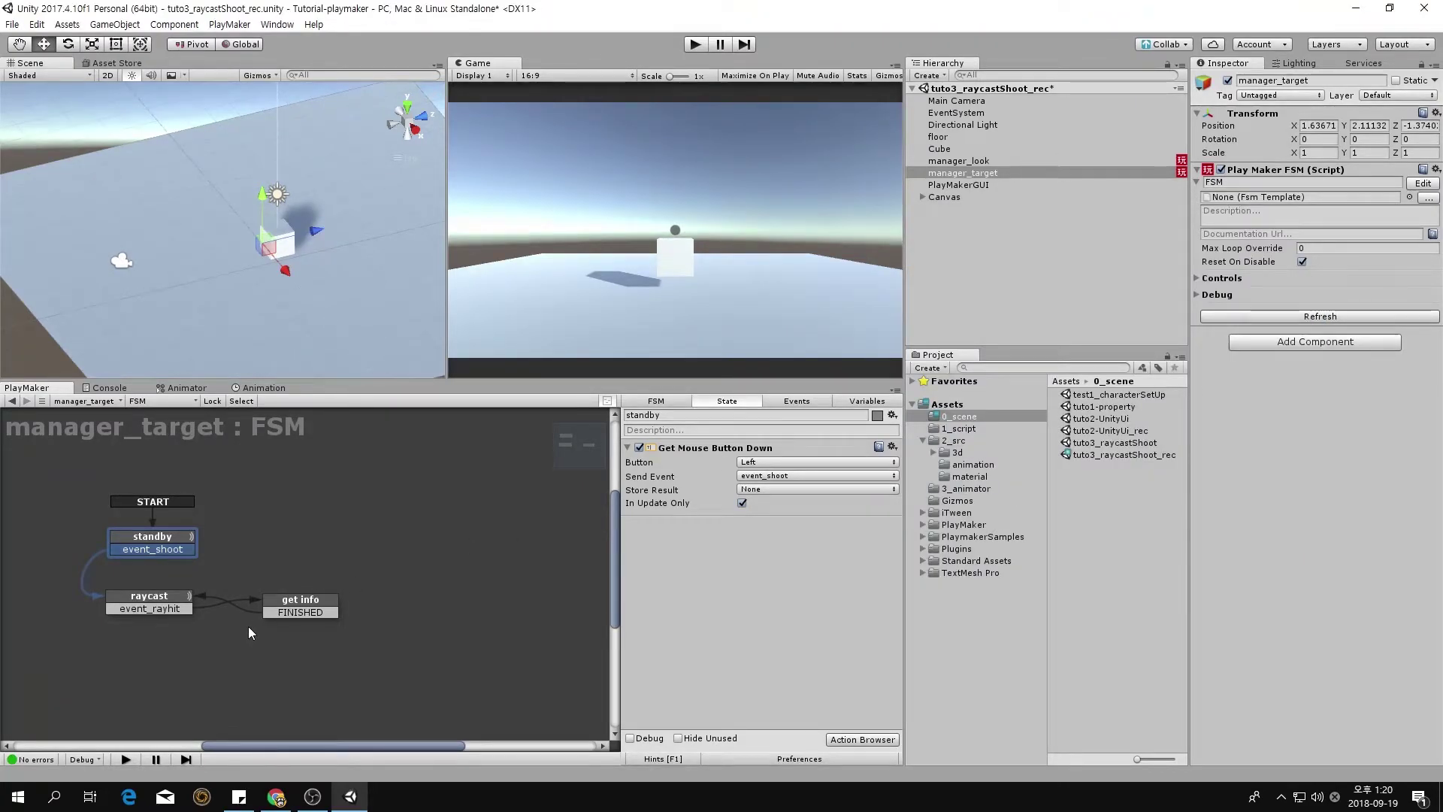
drag(301, 599, 307, 542)
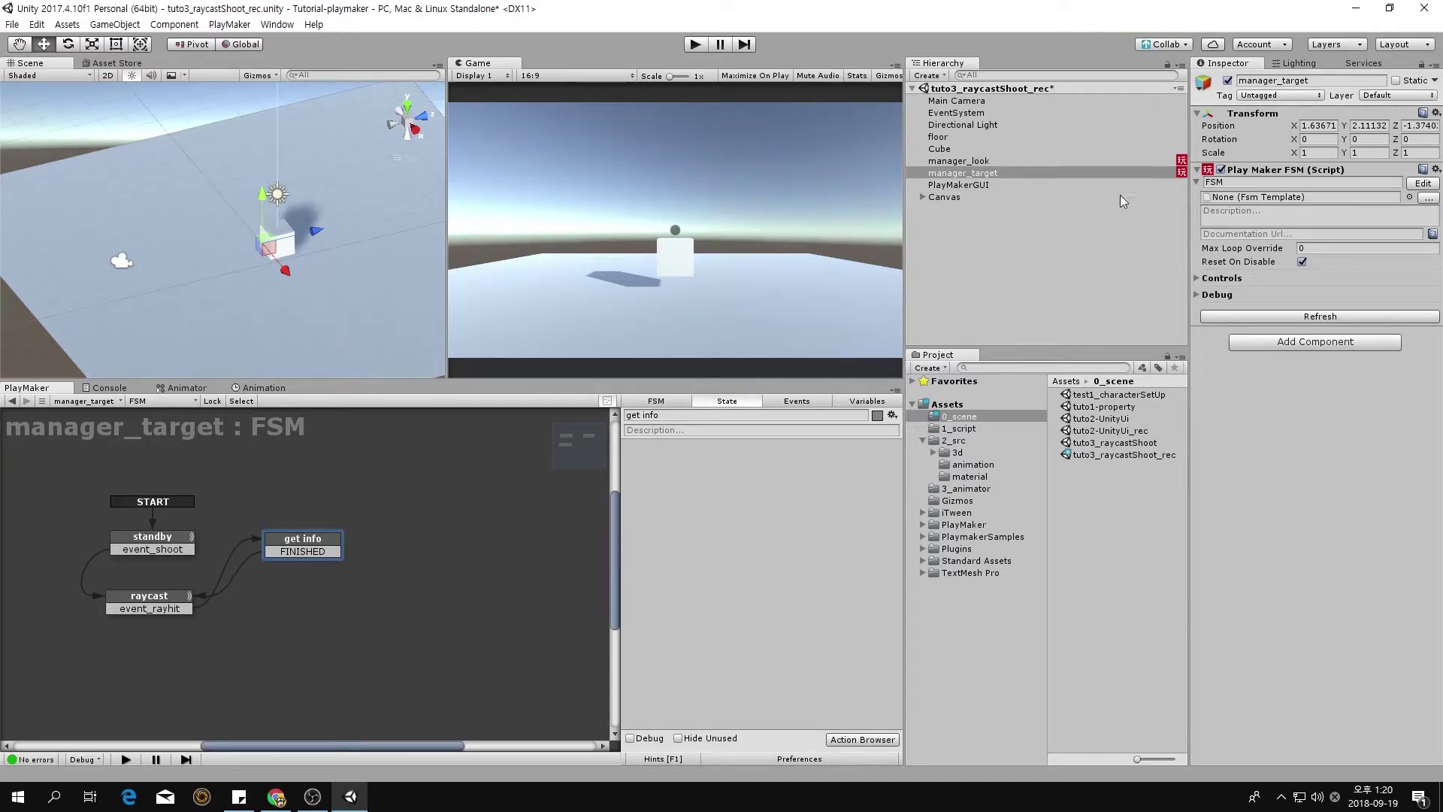
- Examine the tag options available for the floor object
click(951, 139)
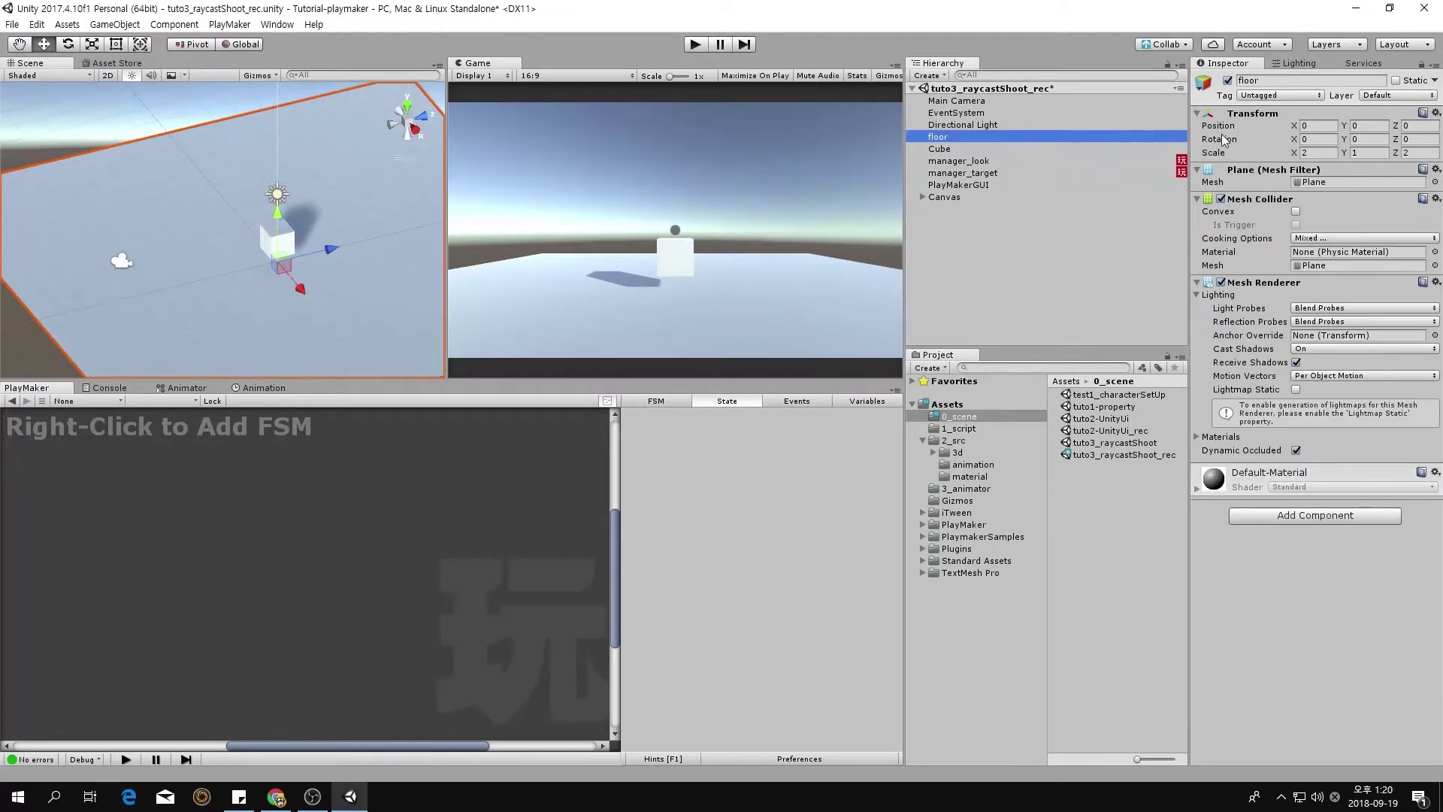
click(1261, 96)
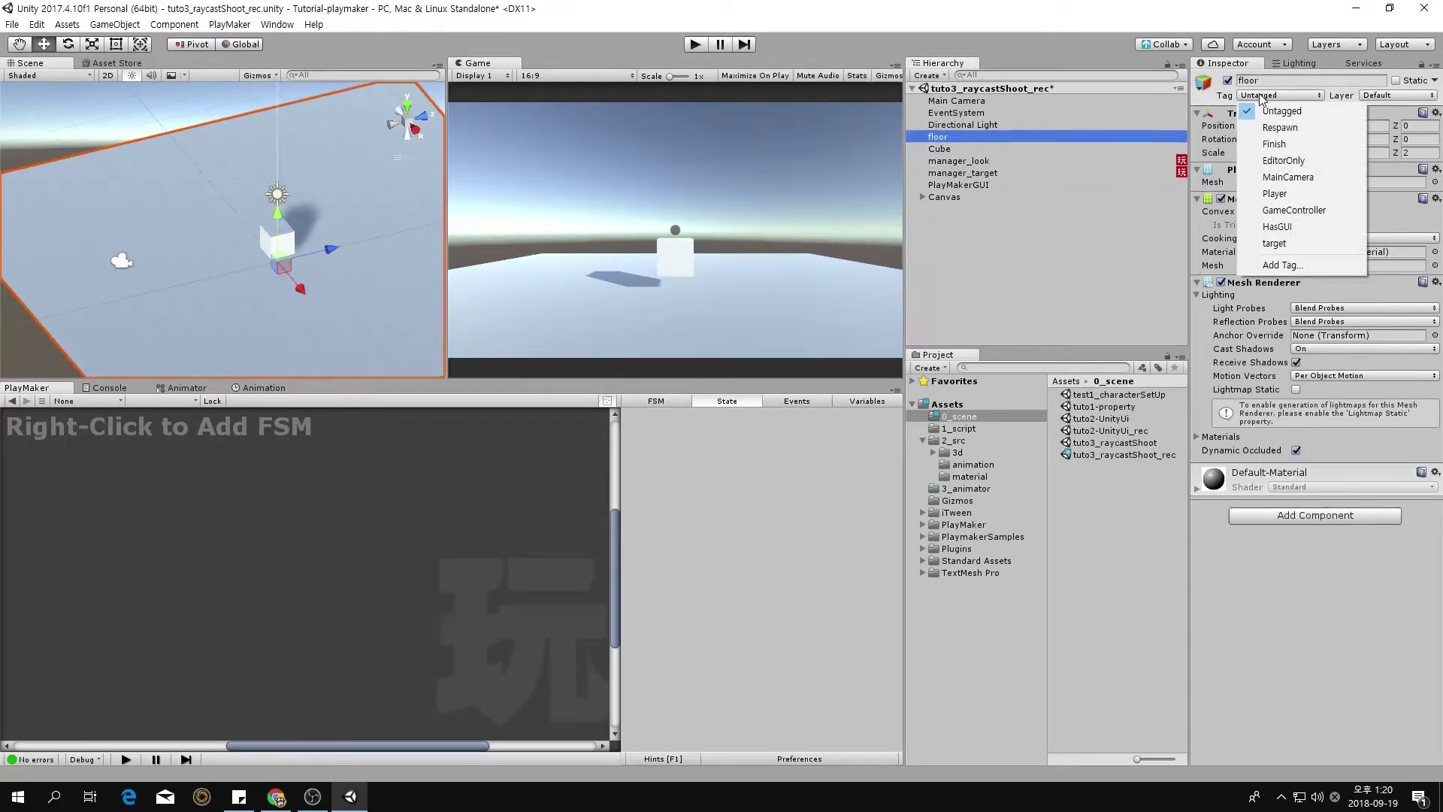
click(1272, 21)
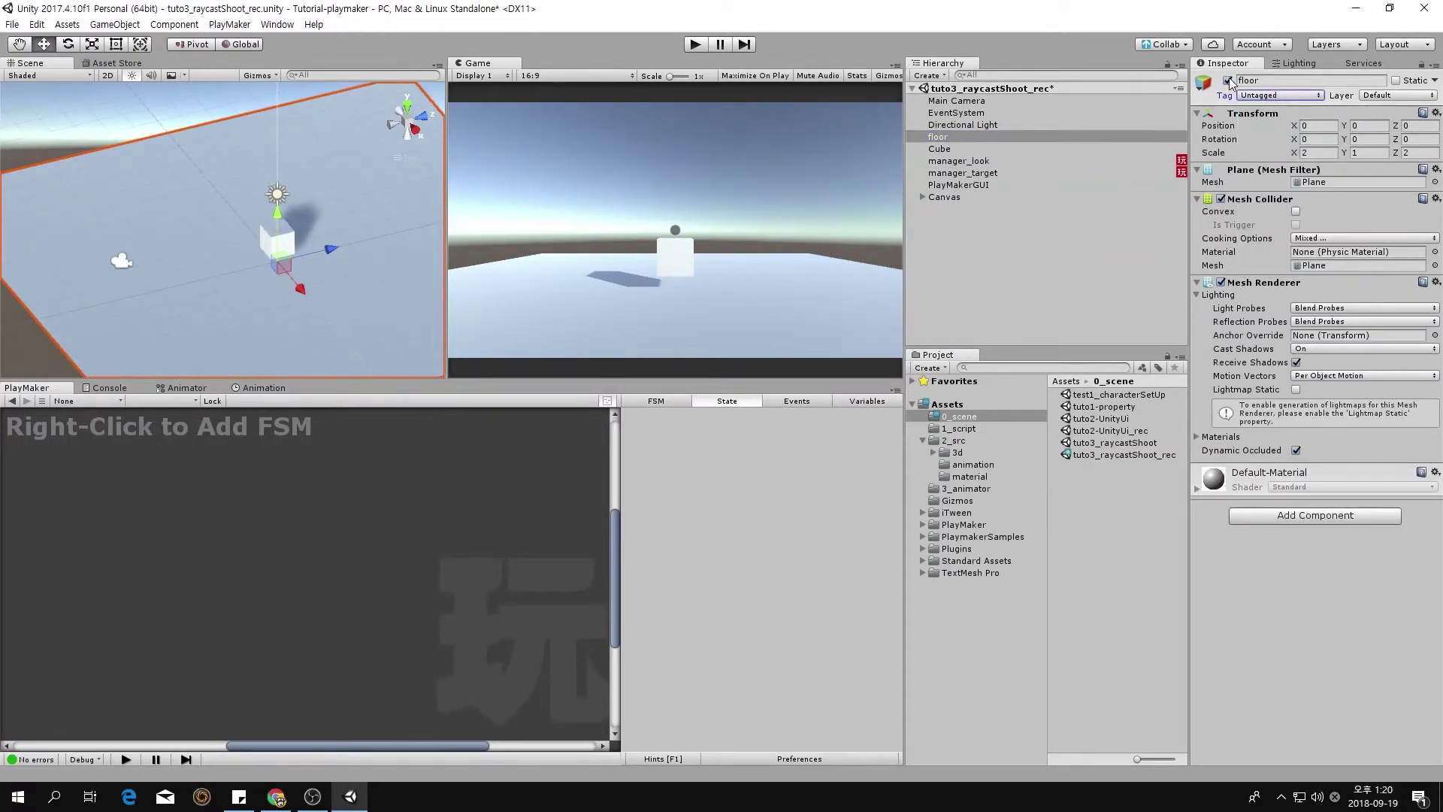
- Check the custom tag list and assign the target tag to the Cube
click(950, 149)
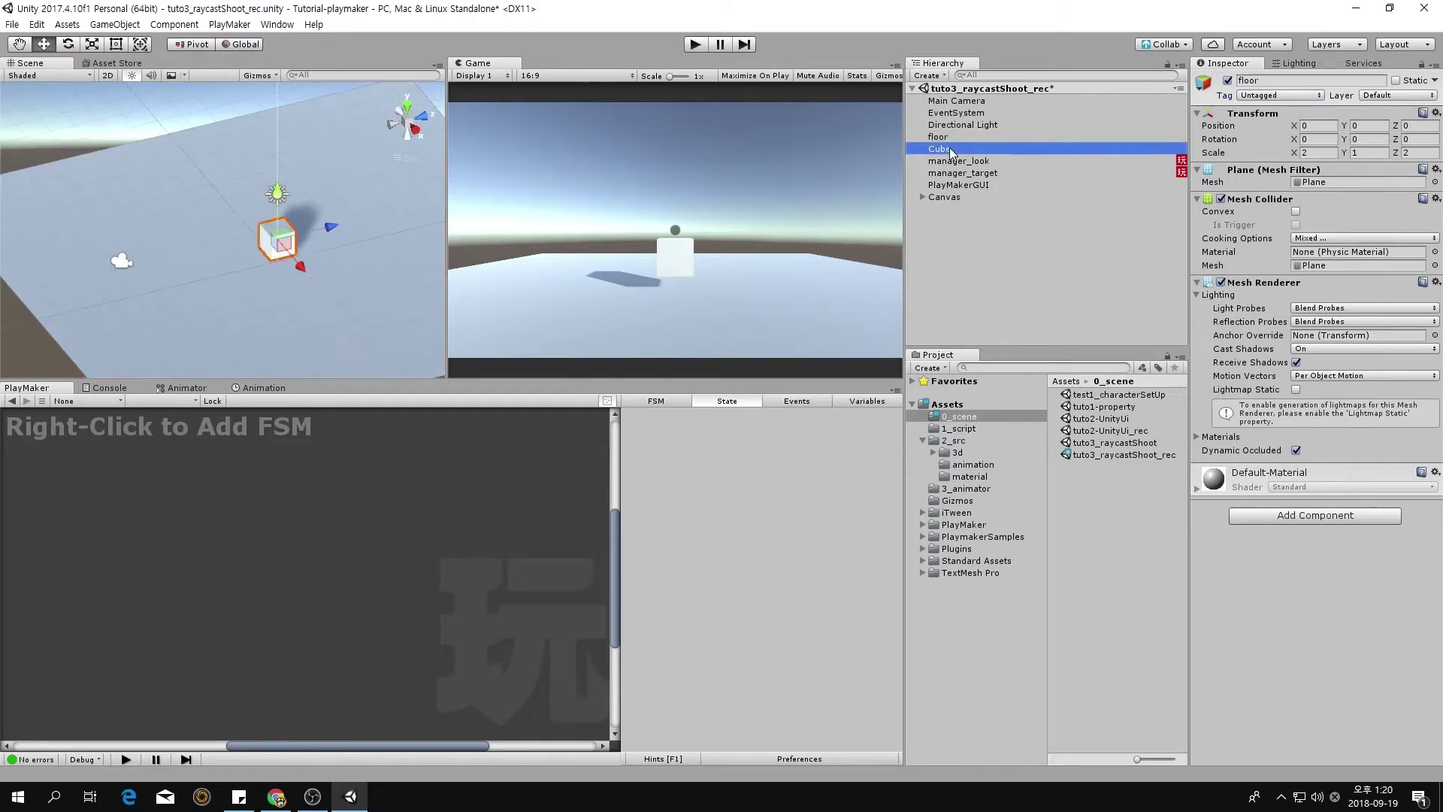
click(1281, 95)
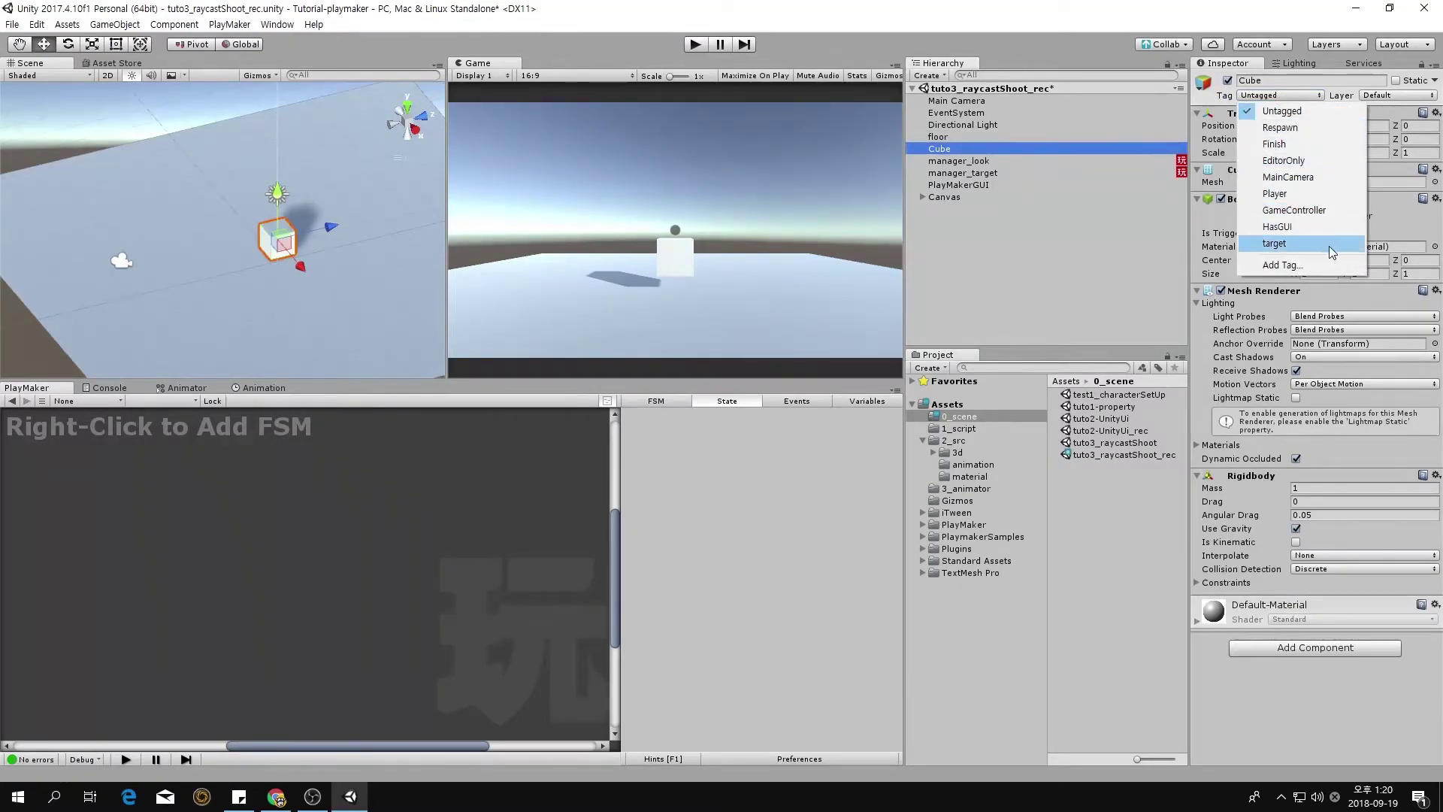
click(1320, 263)
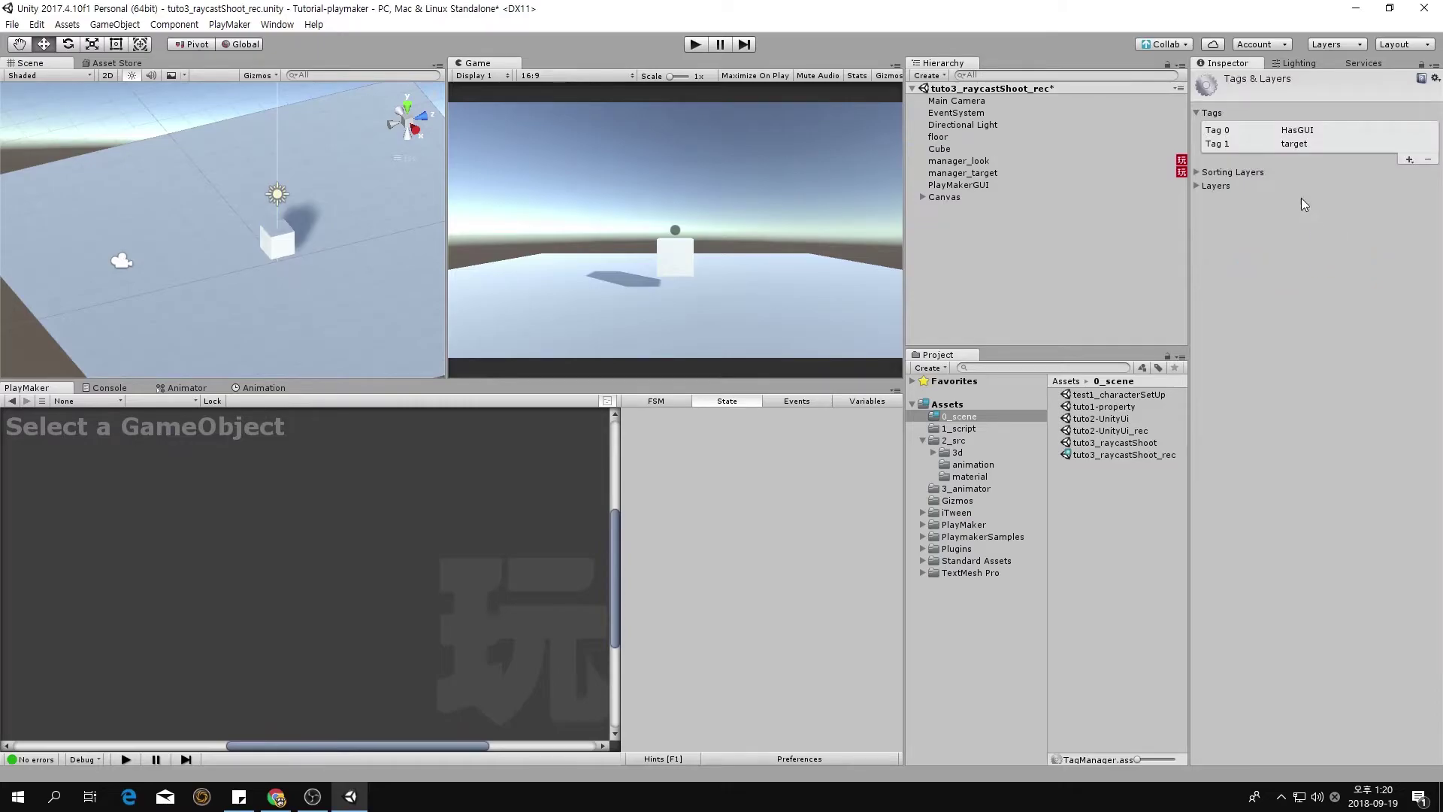
click(1299, 143)
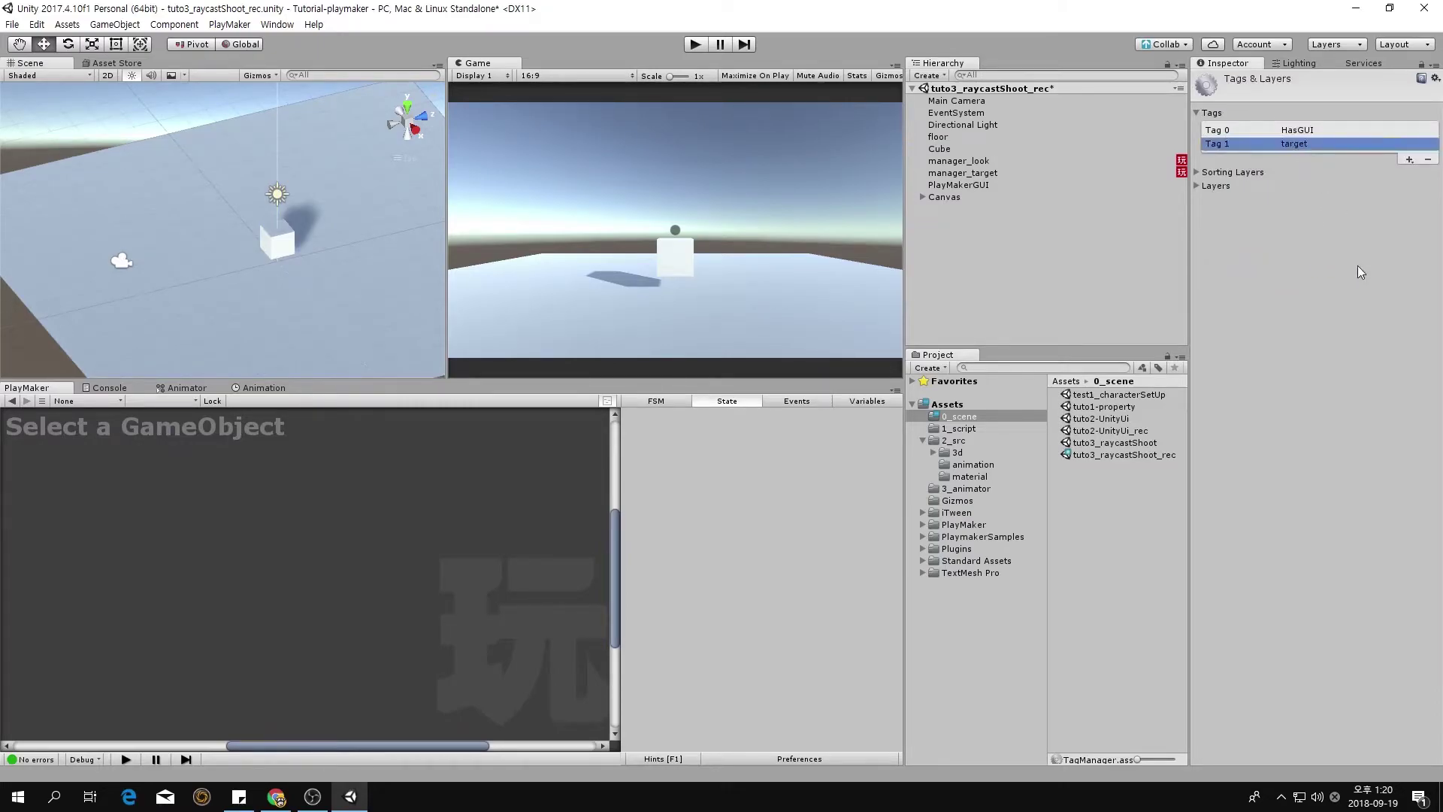
click(1355, 260)
click(940, 149)
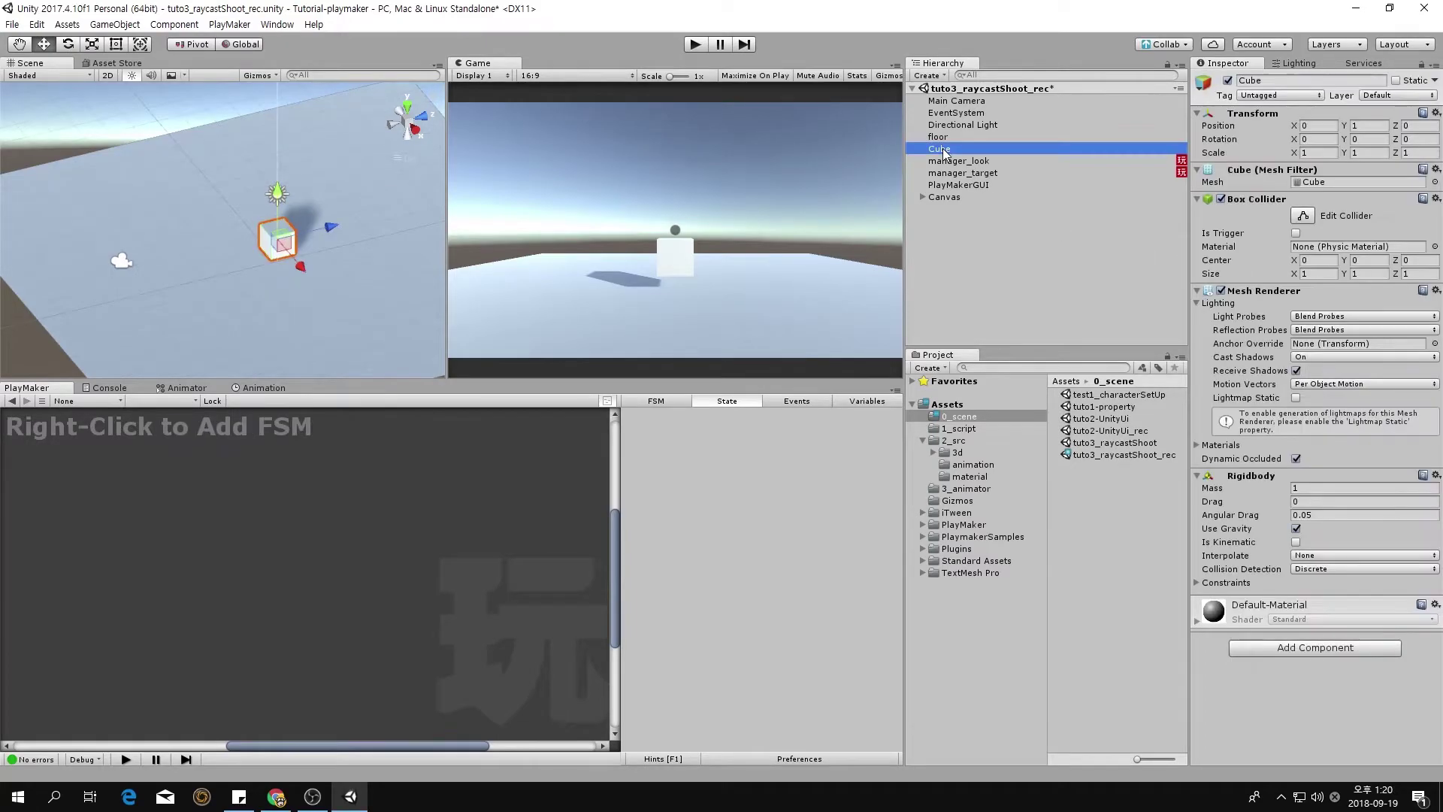
click(1261, 93)
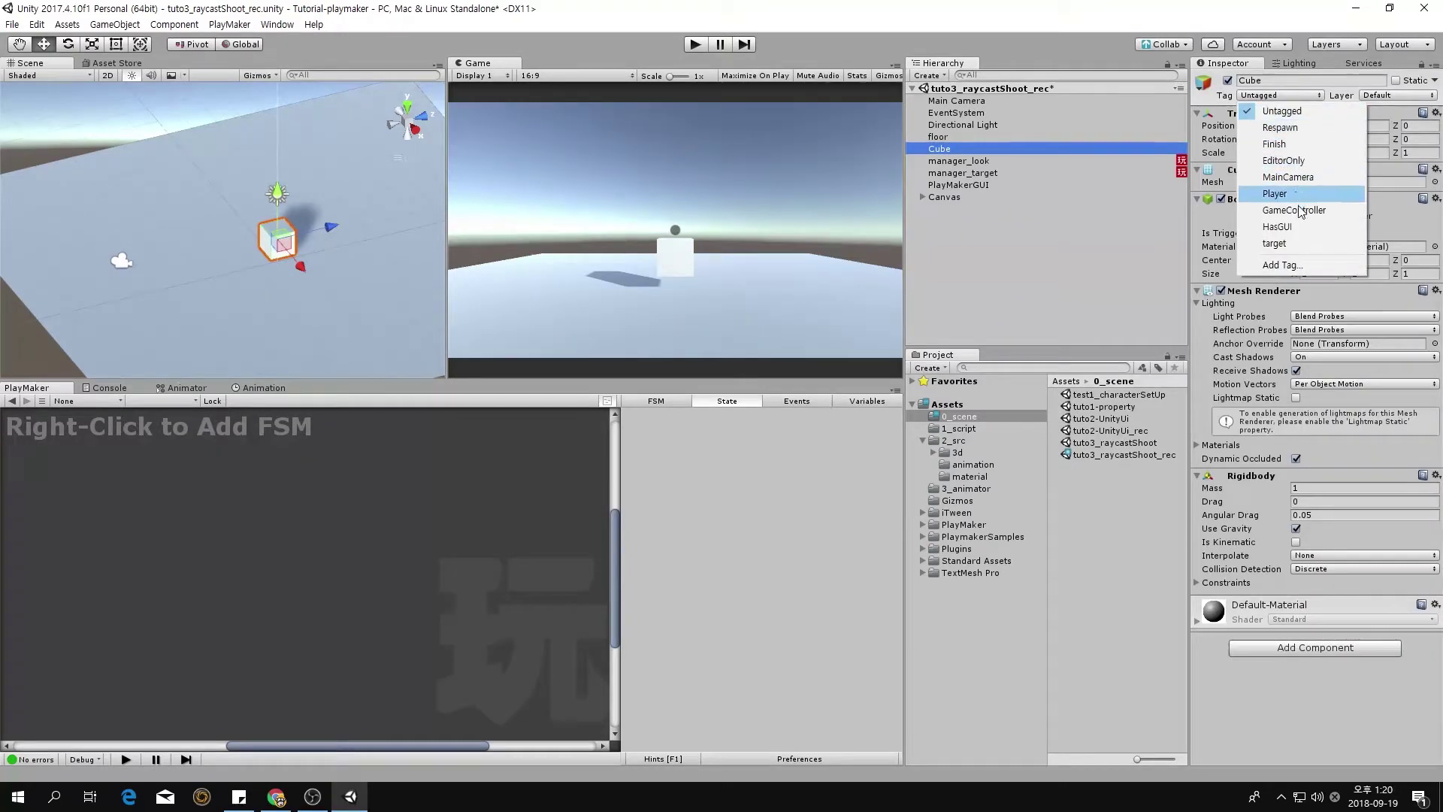
click(1304, 244)
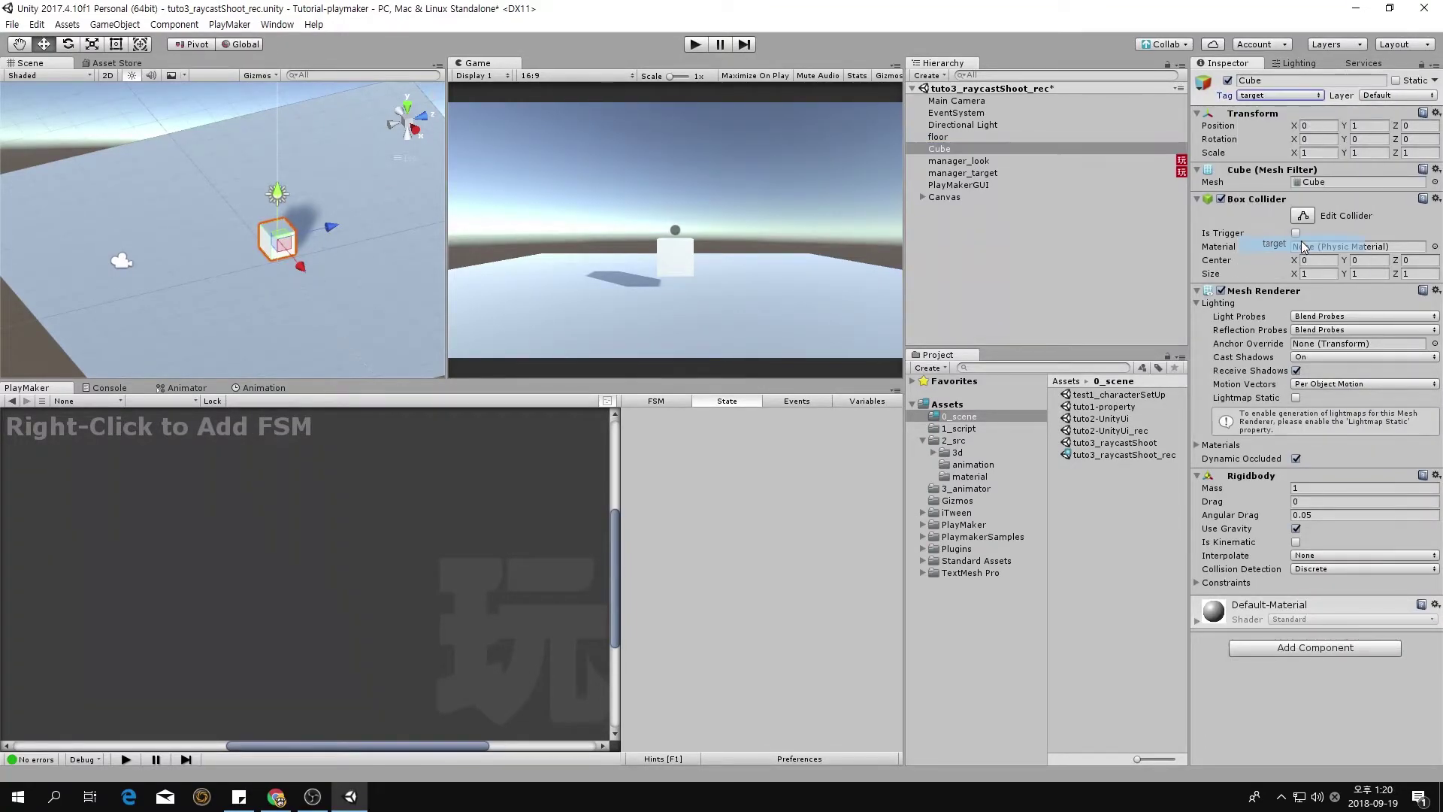
click(1084, 289)
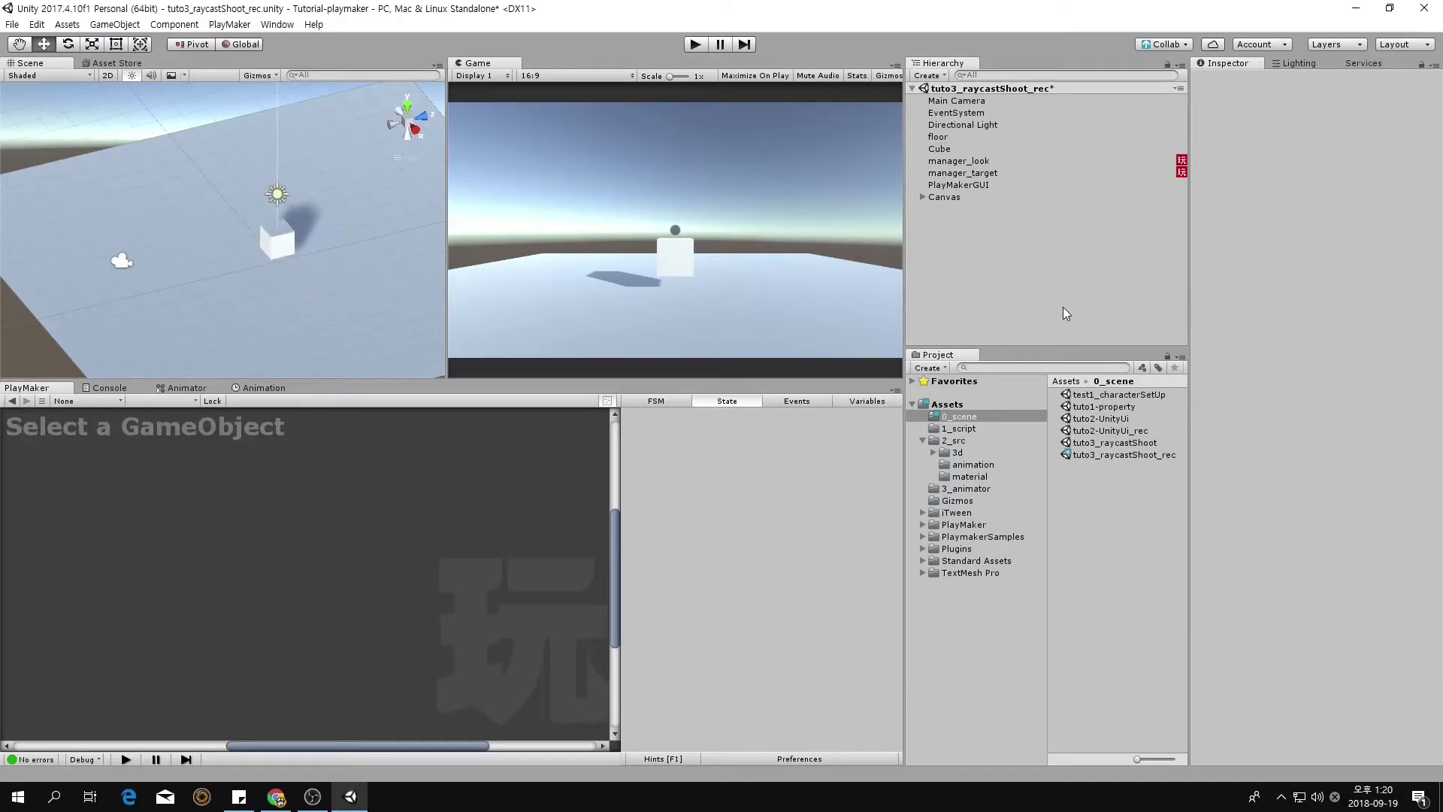
- Add a Get Tag action to the get info state of manager_target
click(961, 175)
drag(321, 557, 320, 548)
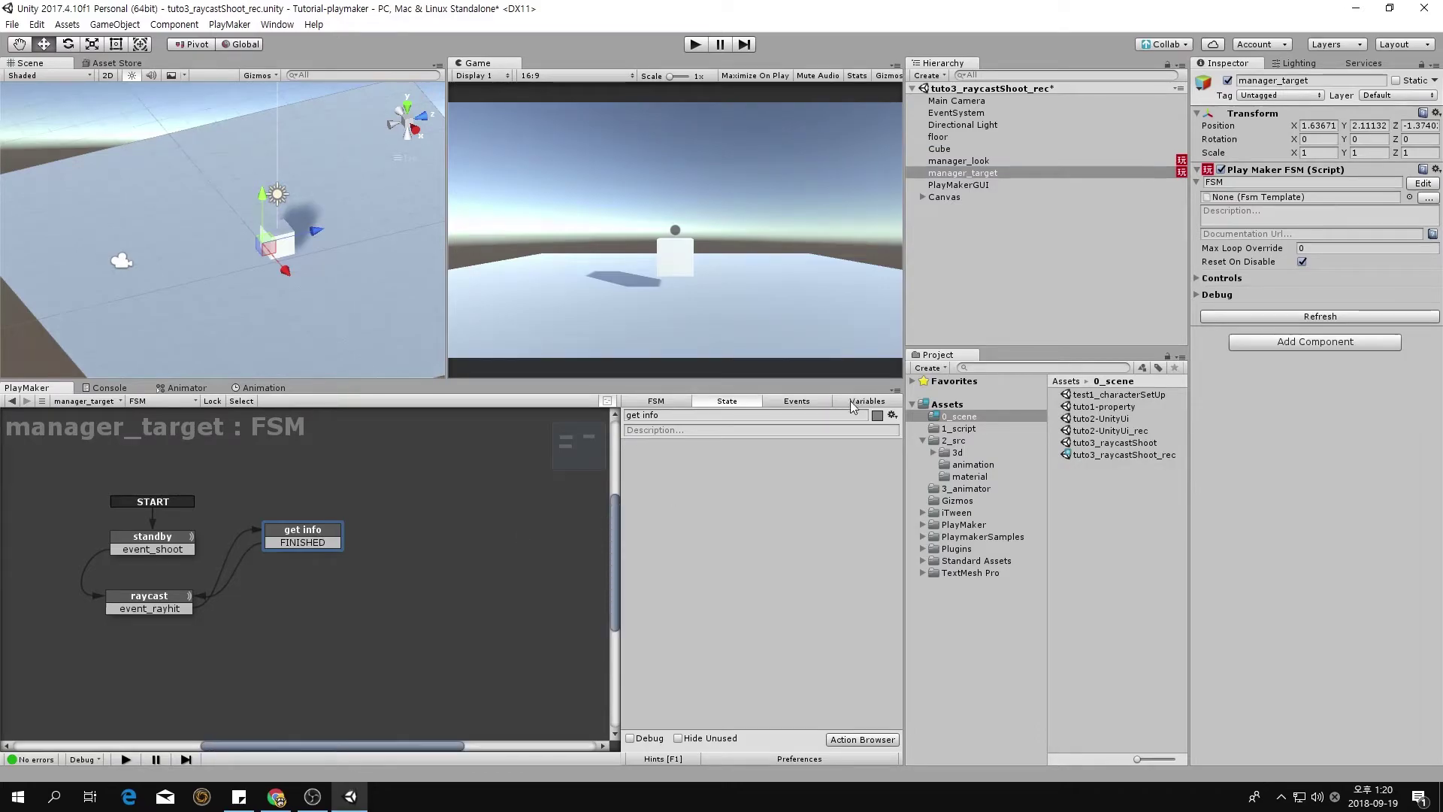
double_click(777, 520)
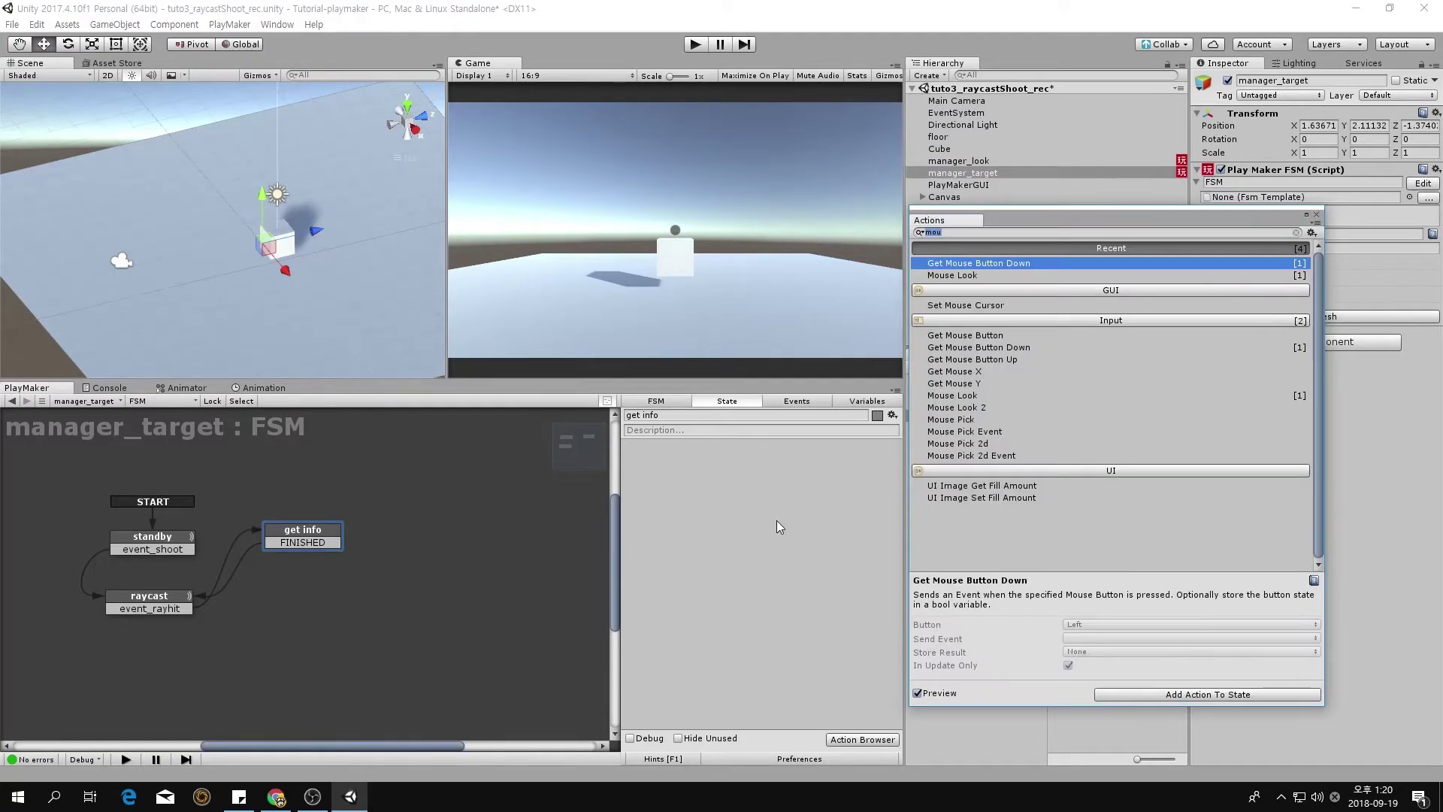
text(get)
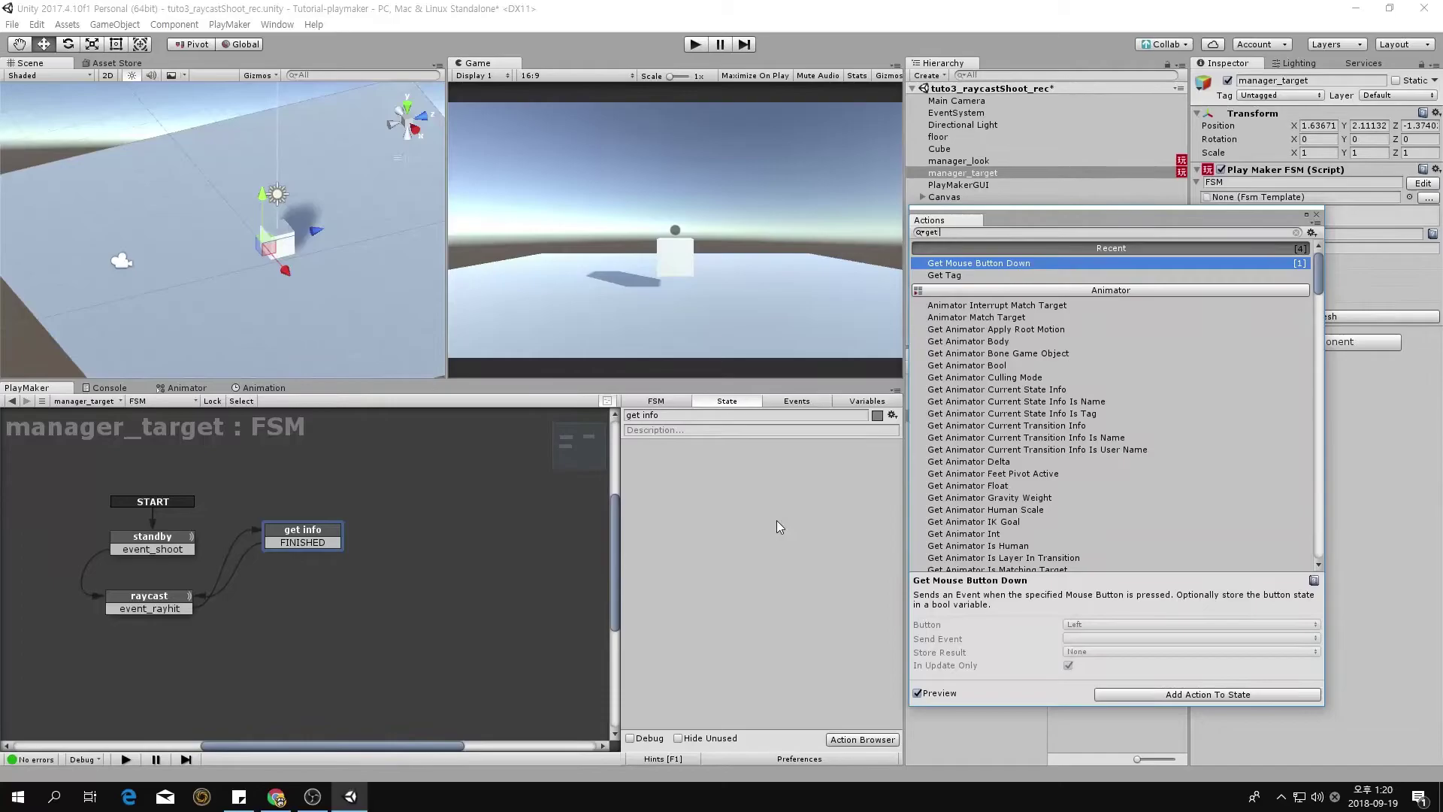
text( ta)
key(Return)
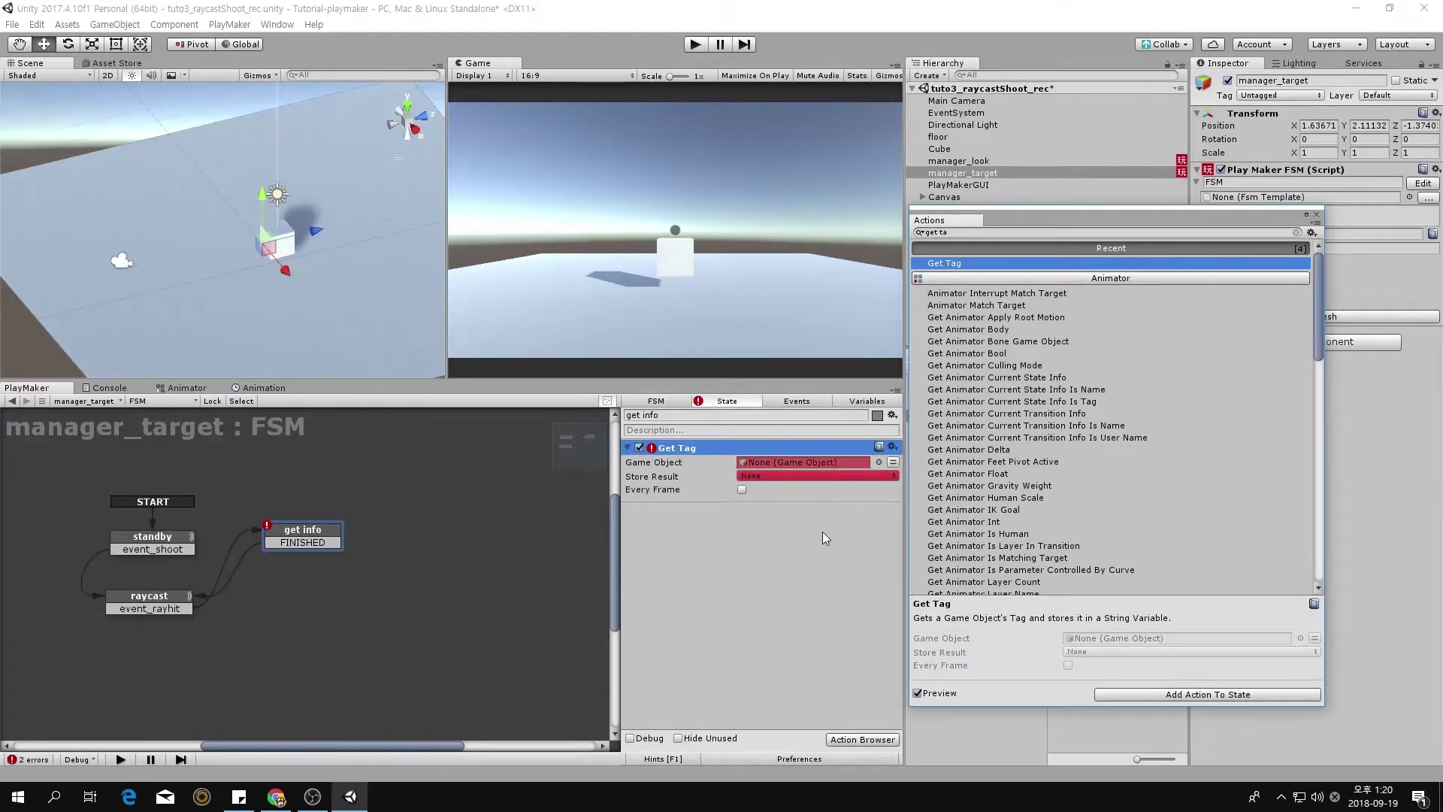
- Set Get Tag's game object to the objTarget variable and store its result in a new variable named stringTag
click(895, 462)
click(840, 461)
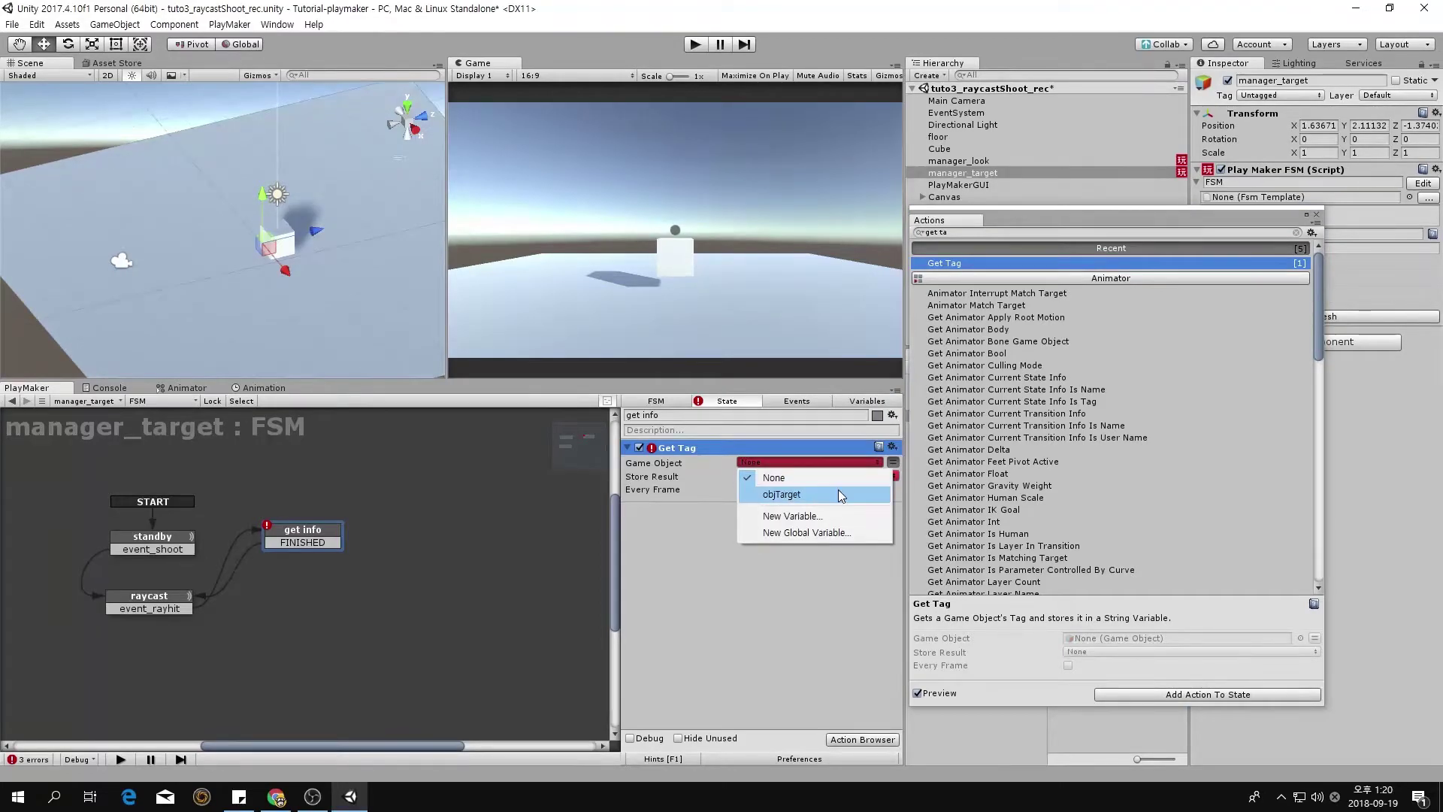
click(837, 494)
click(791, 475)
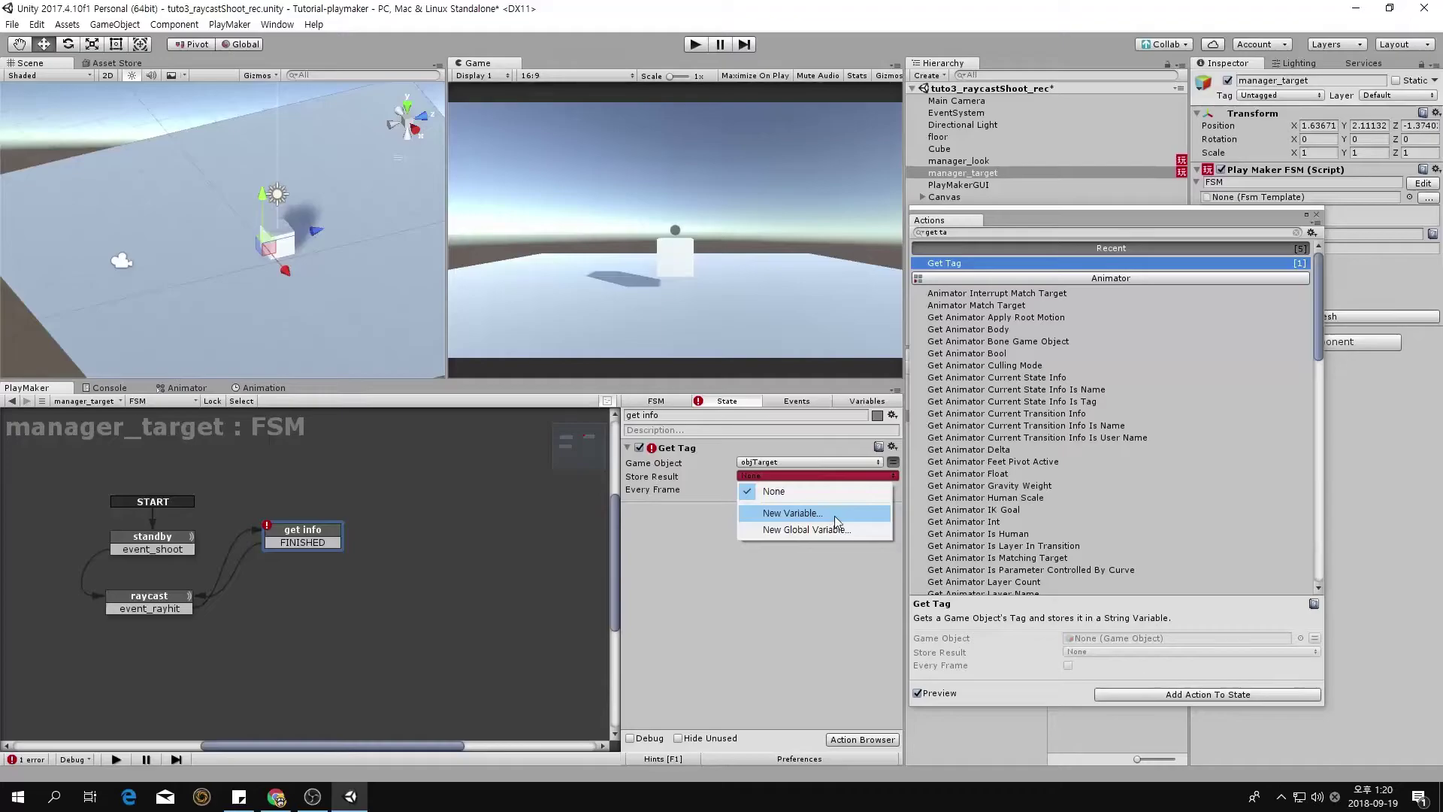
click(815, 515)
text(stri)
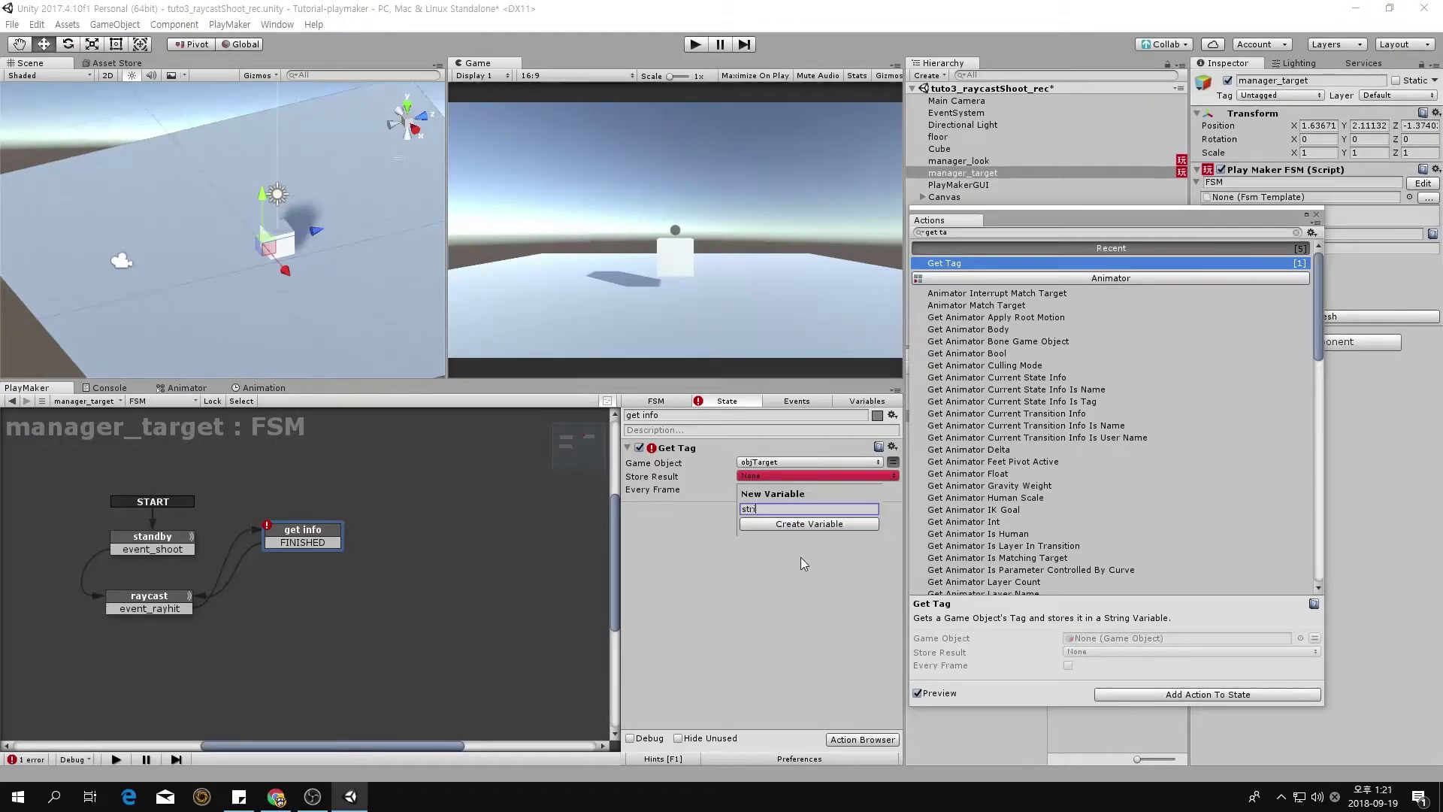
text(ngTag)
key(Return)
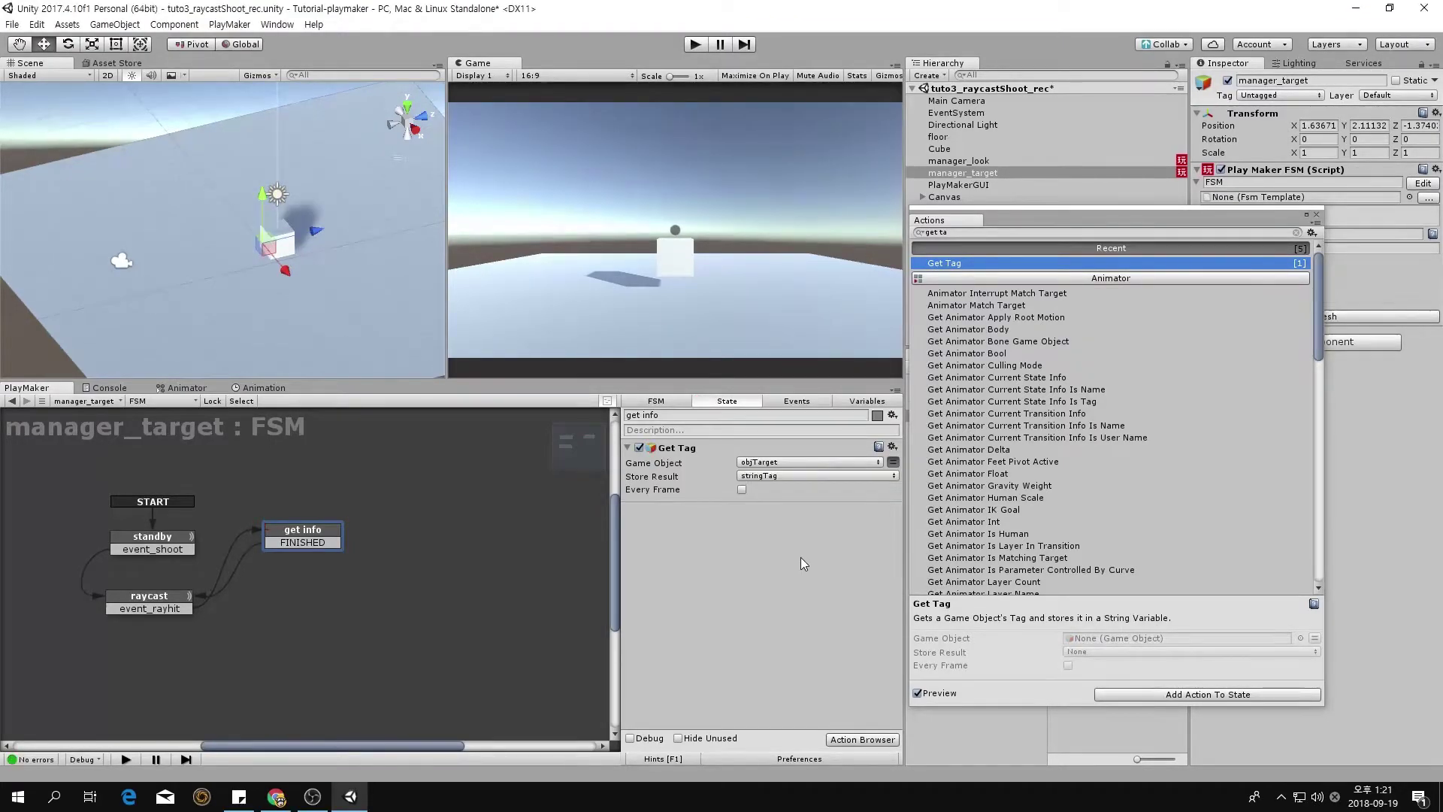
- Check the FSM's variables and retitle the get info state's tag action as "Get Tag (objTarget)"
click(855, 403)
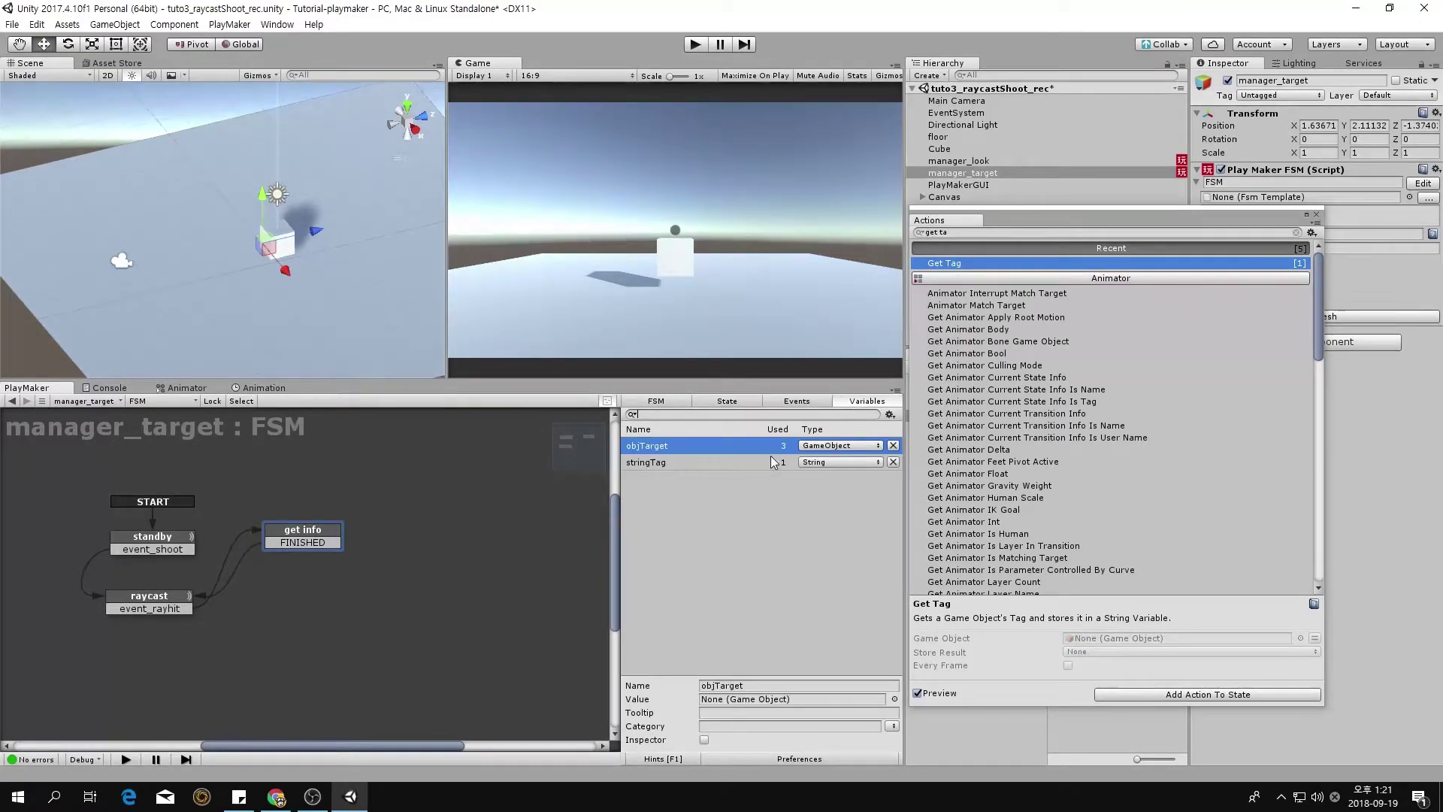
click(323, 536)
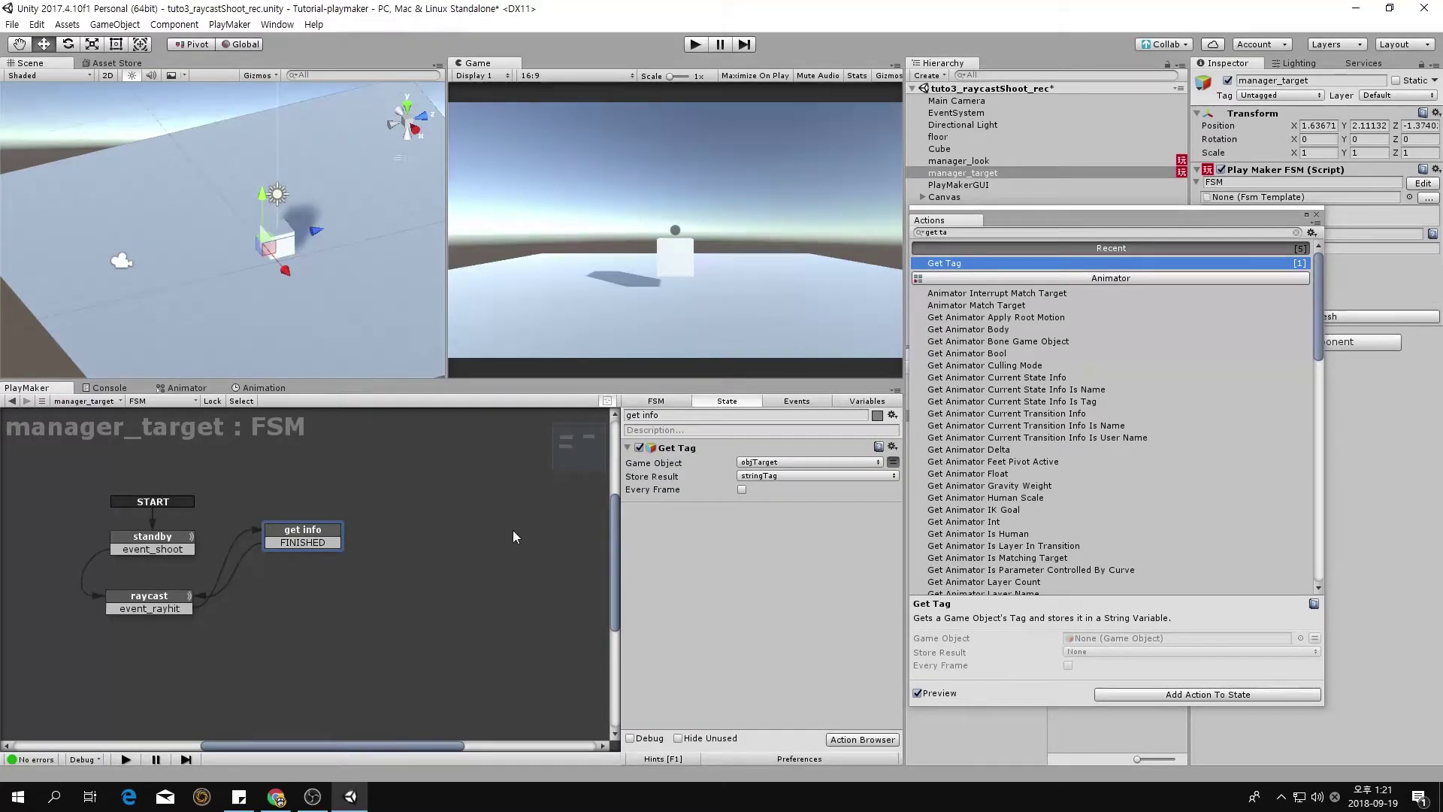
double_click(679, 448)
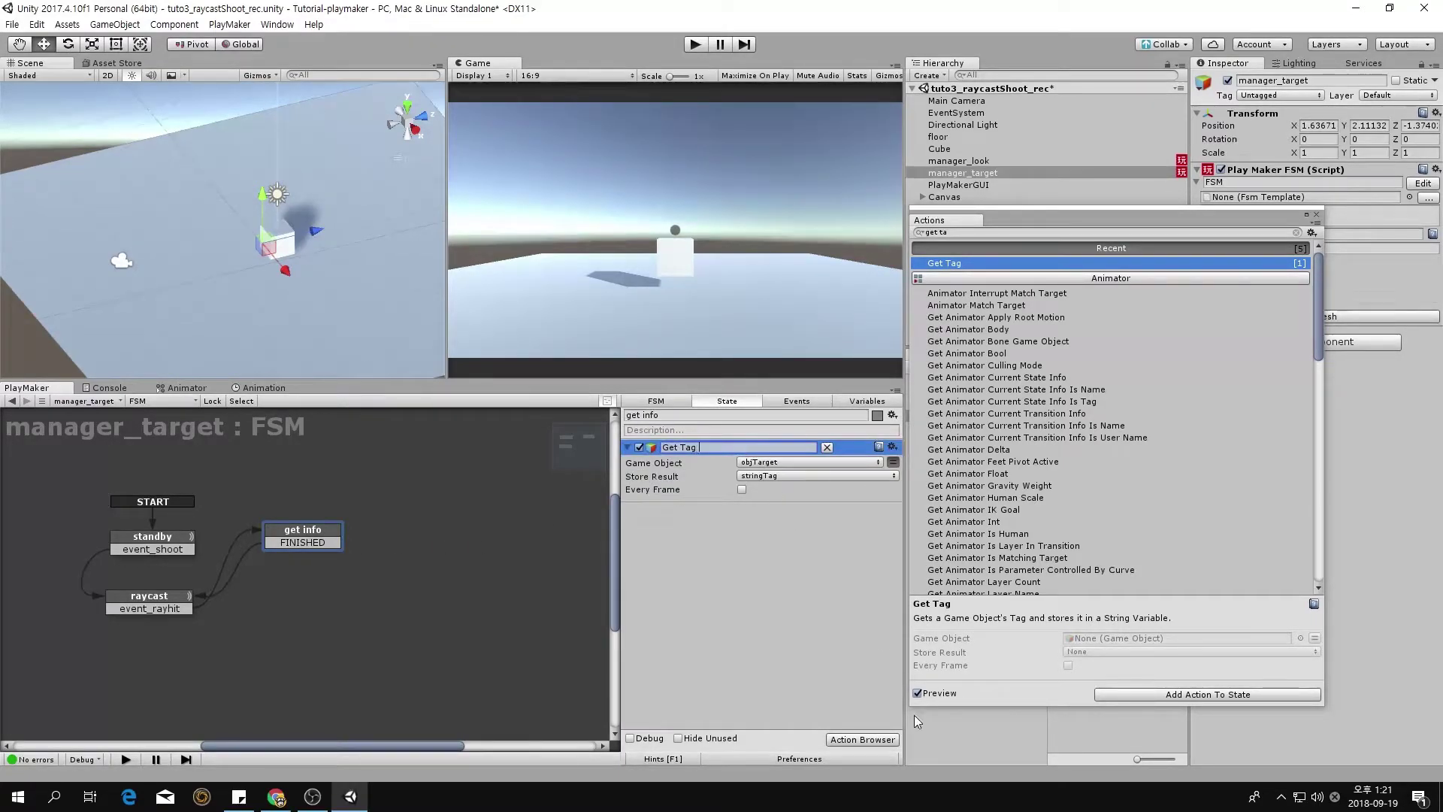
text((objTarget))
key(Return)
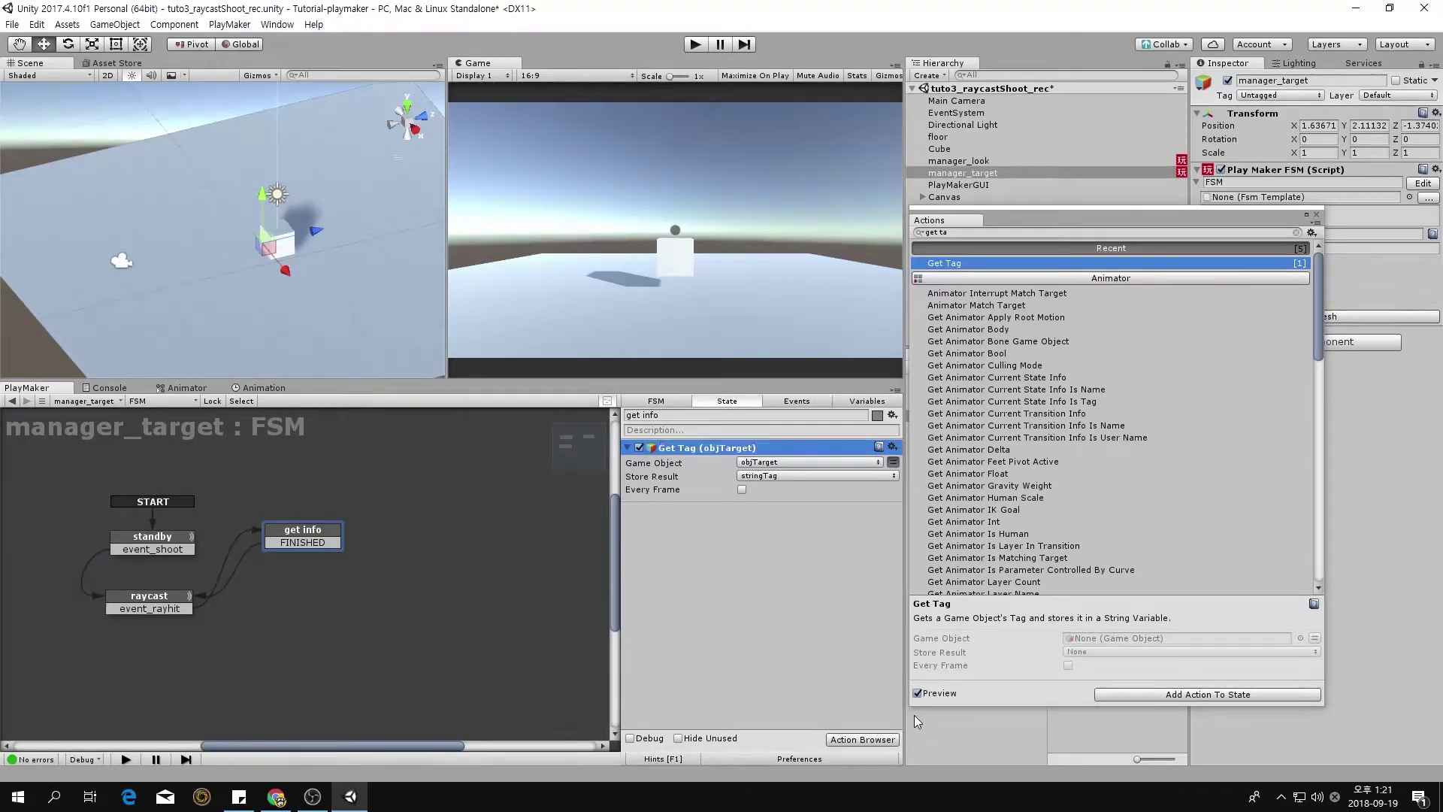
click(706, 634)
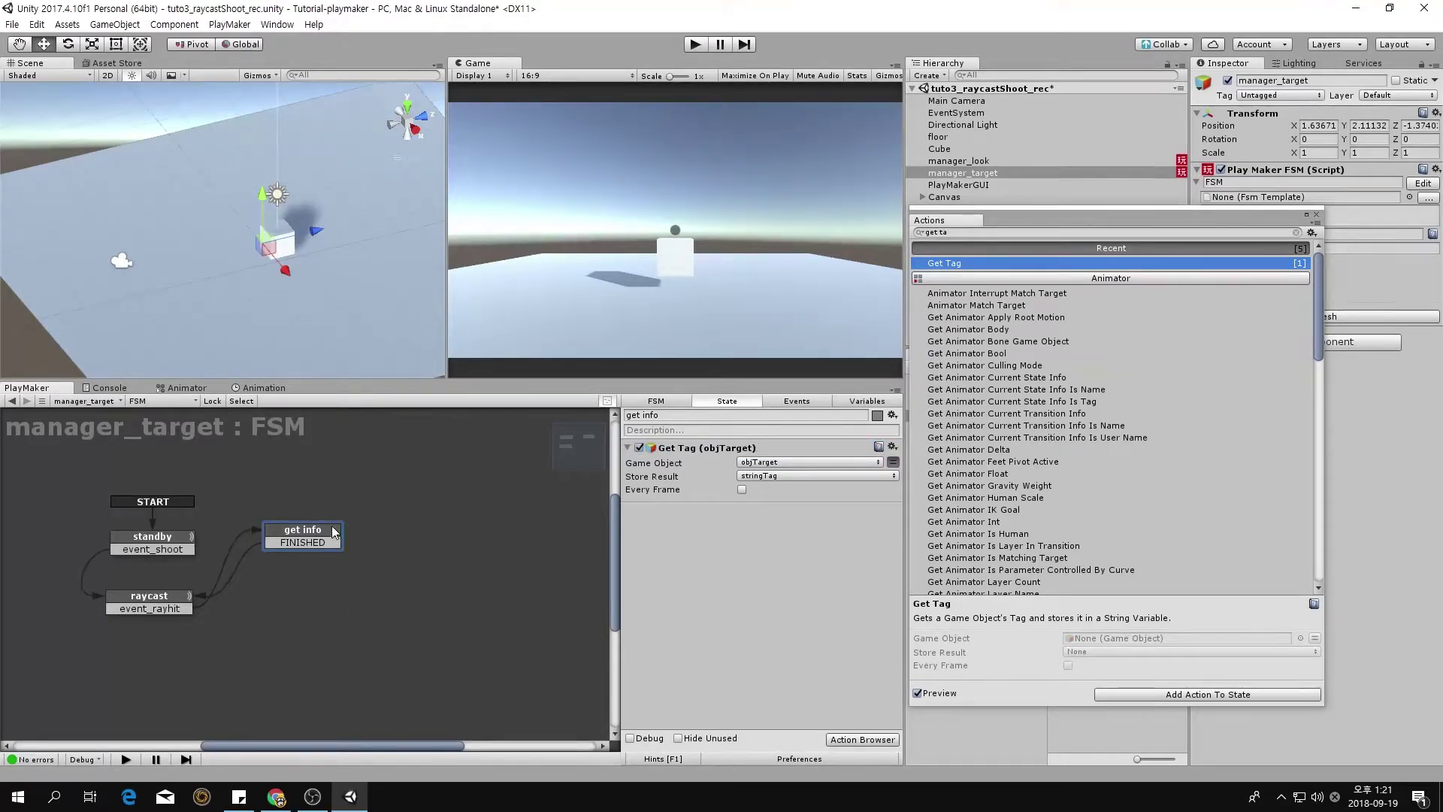
- Add a String Compare action below Get Tag in the get info state
click(1317, 214)
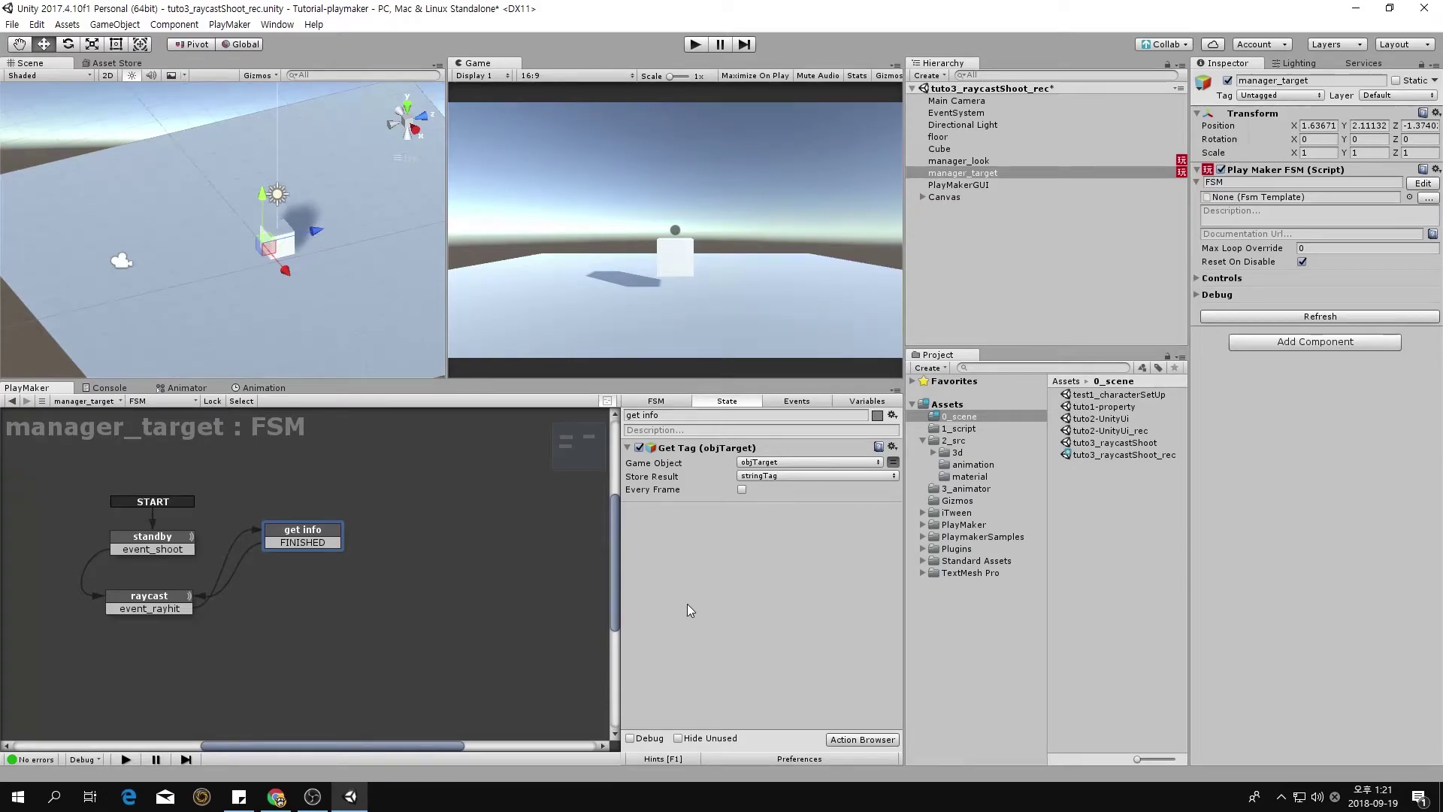
key(grave)
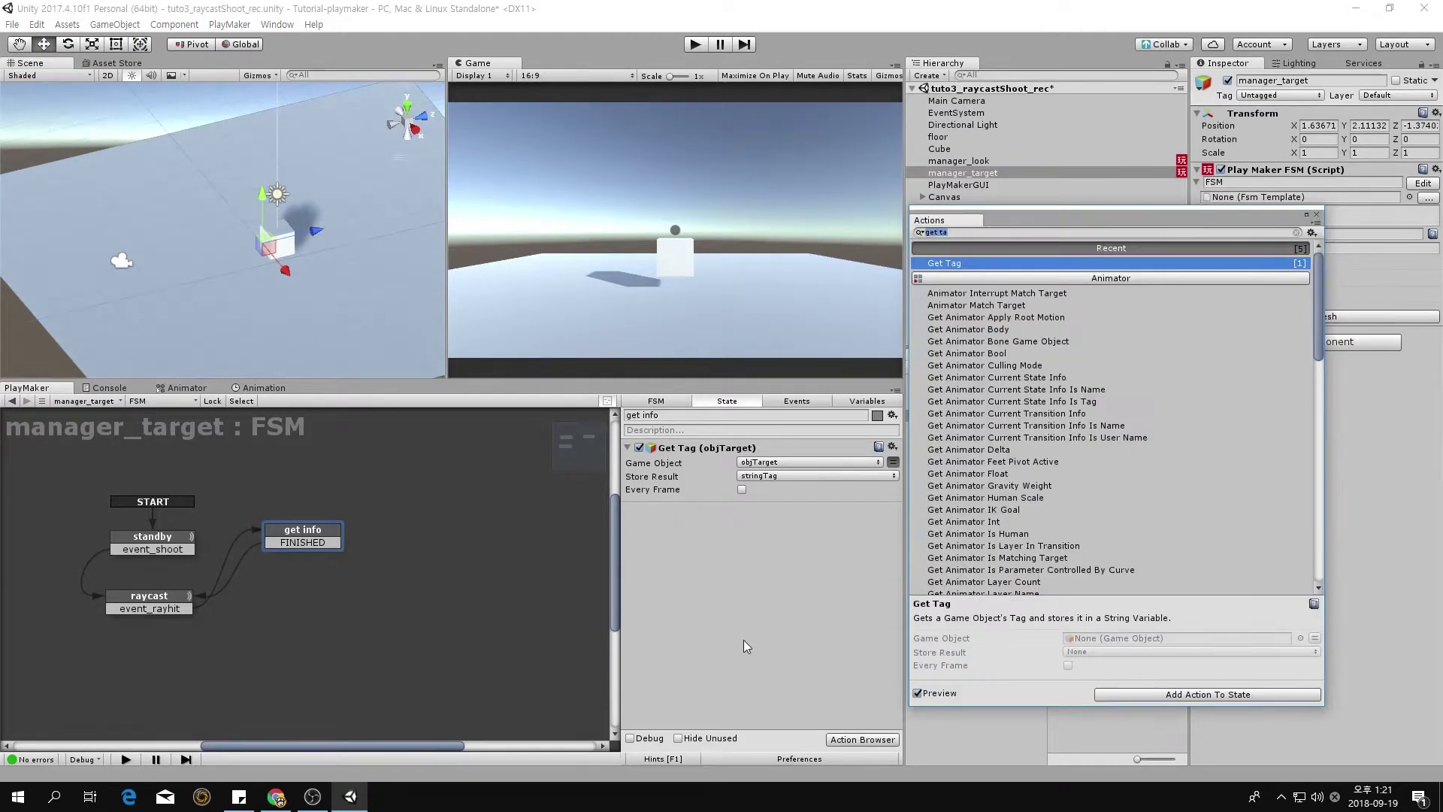
text(string)
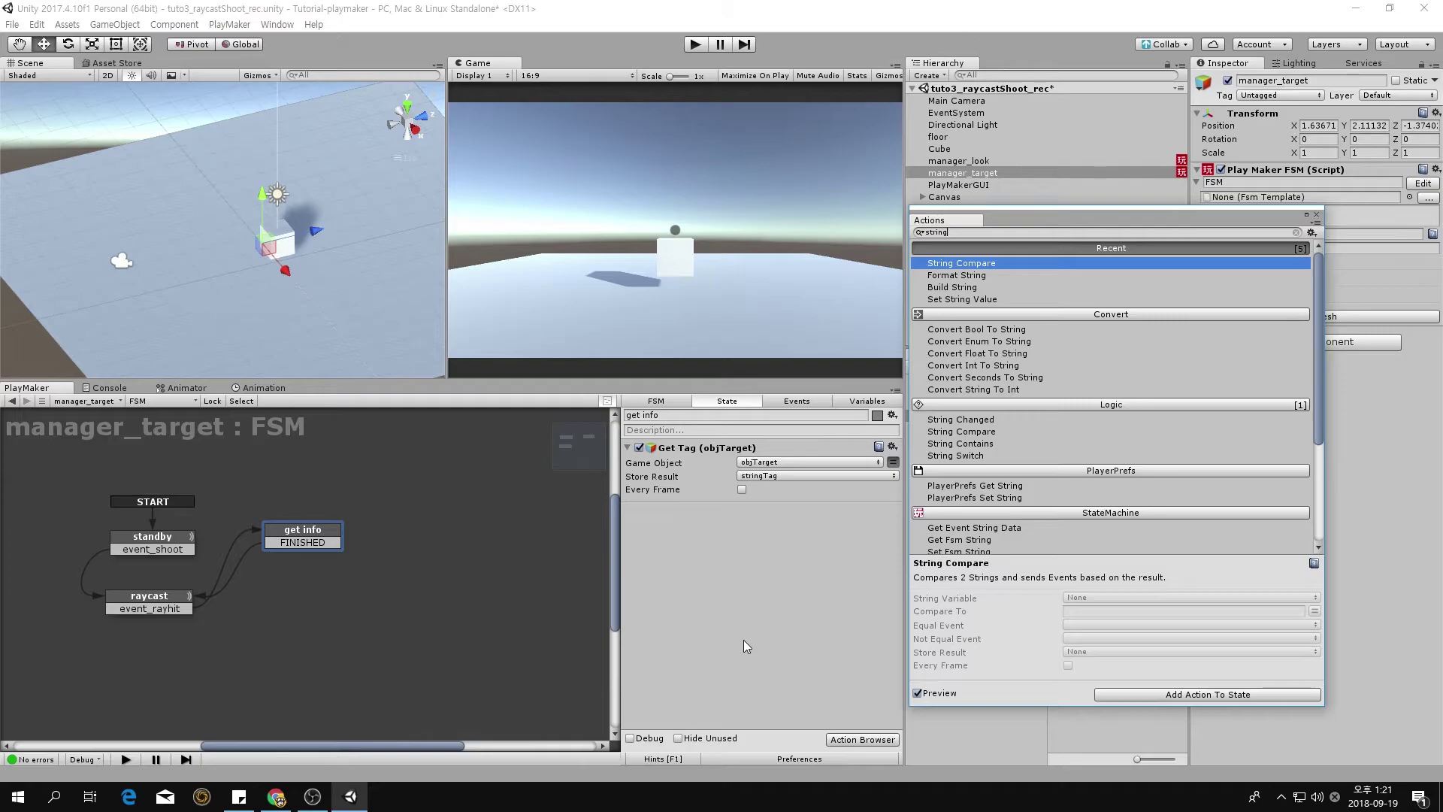
key(Return)
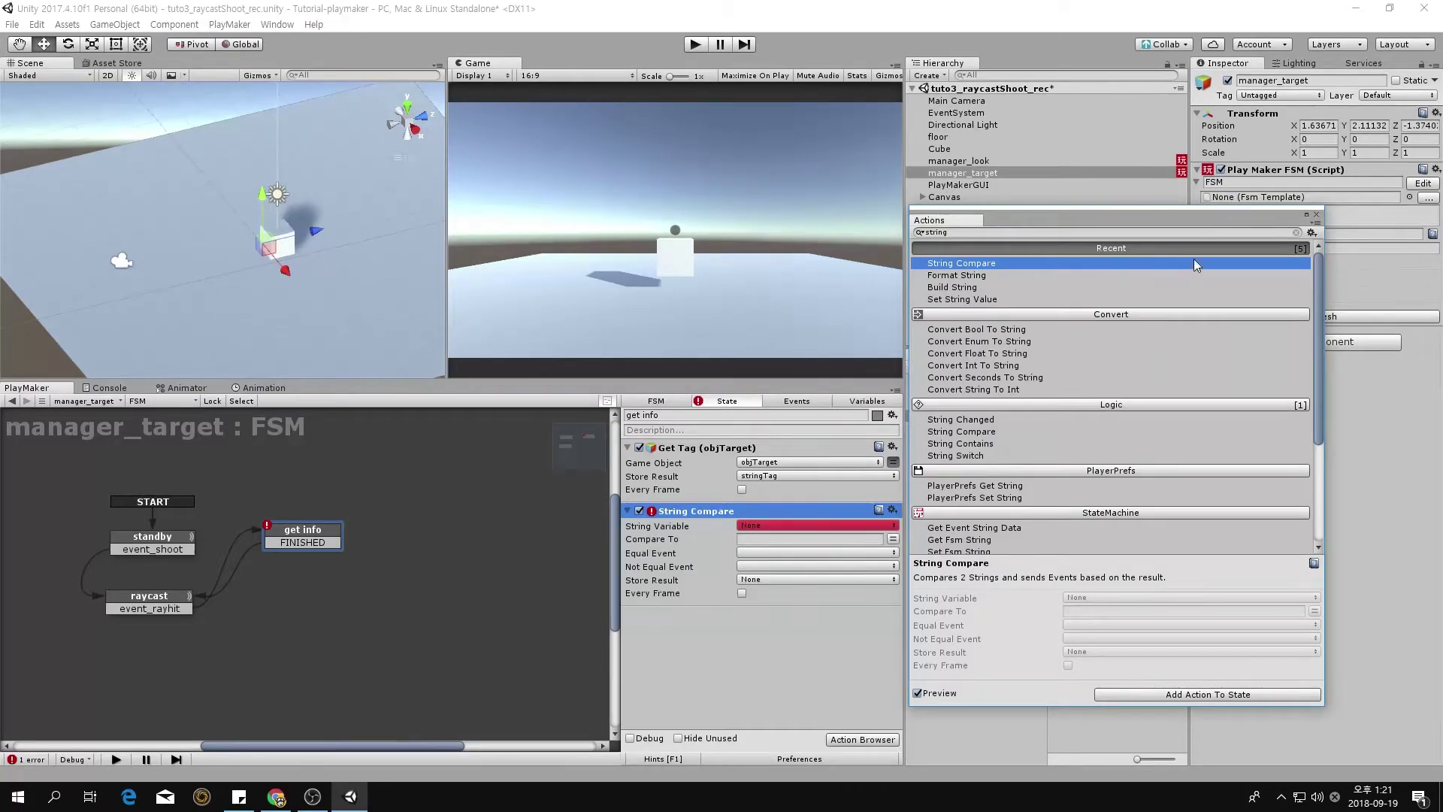
click(1316, 214)
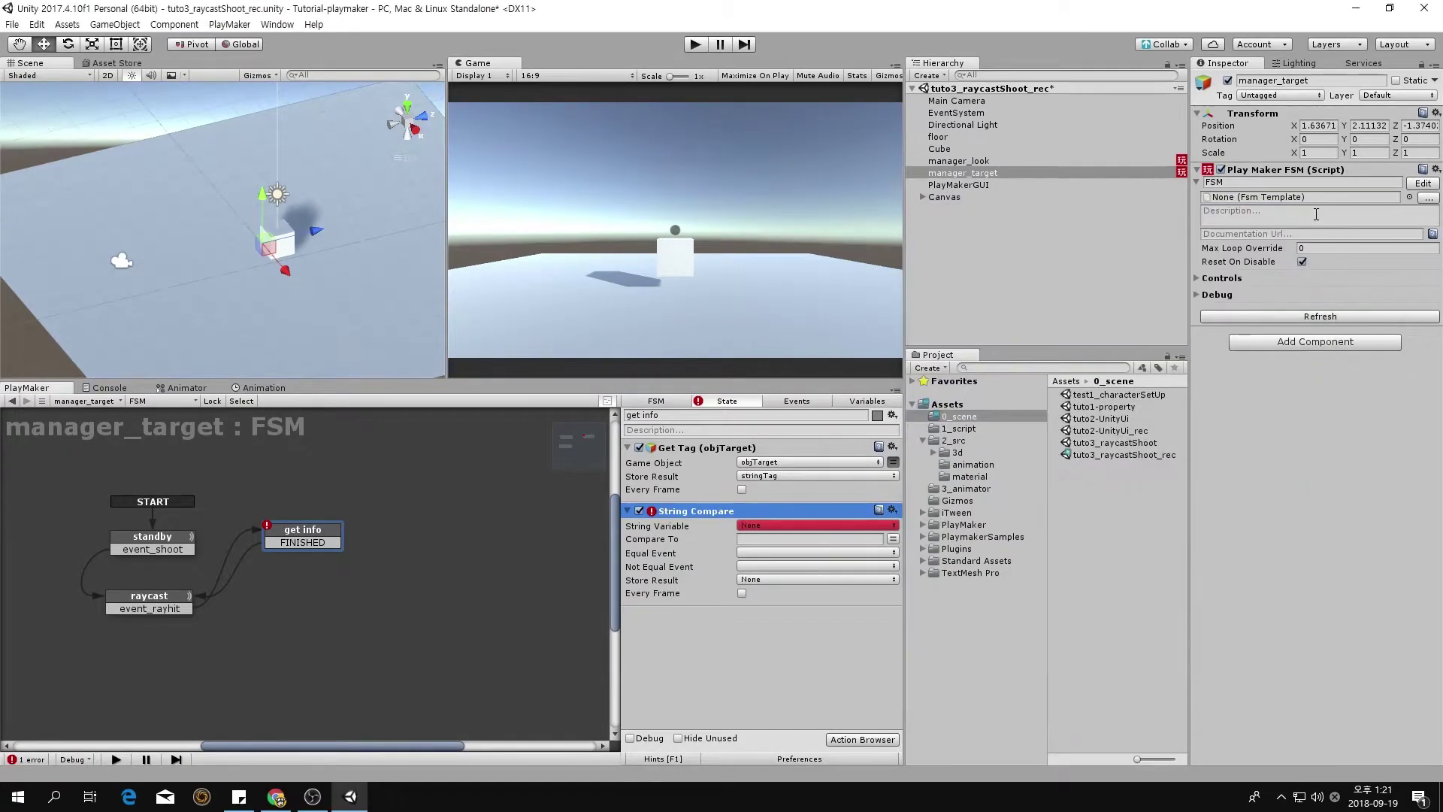
- Set String Compare to compare the stringTag variable to "target", checking the spelling against the available tags
click(810, 525)
click(778, 553)
click(782, 539)
text(target)
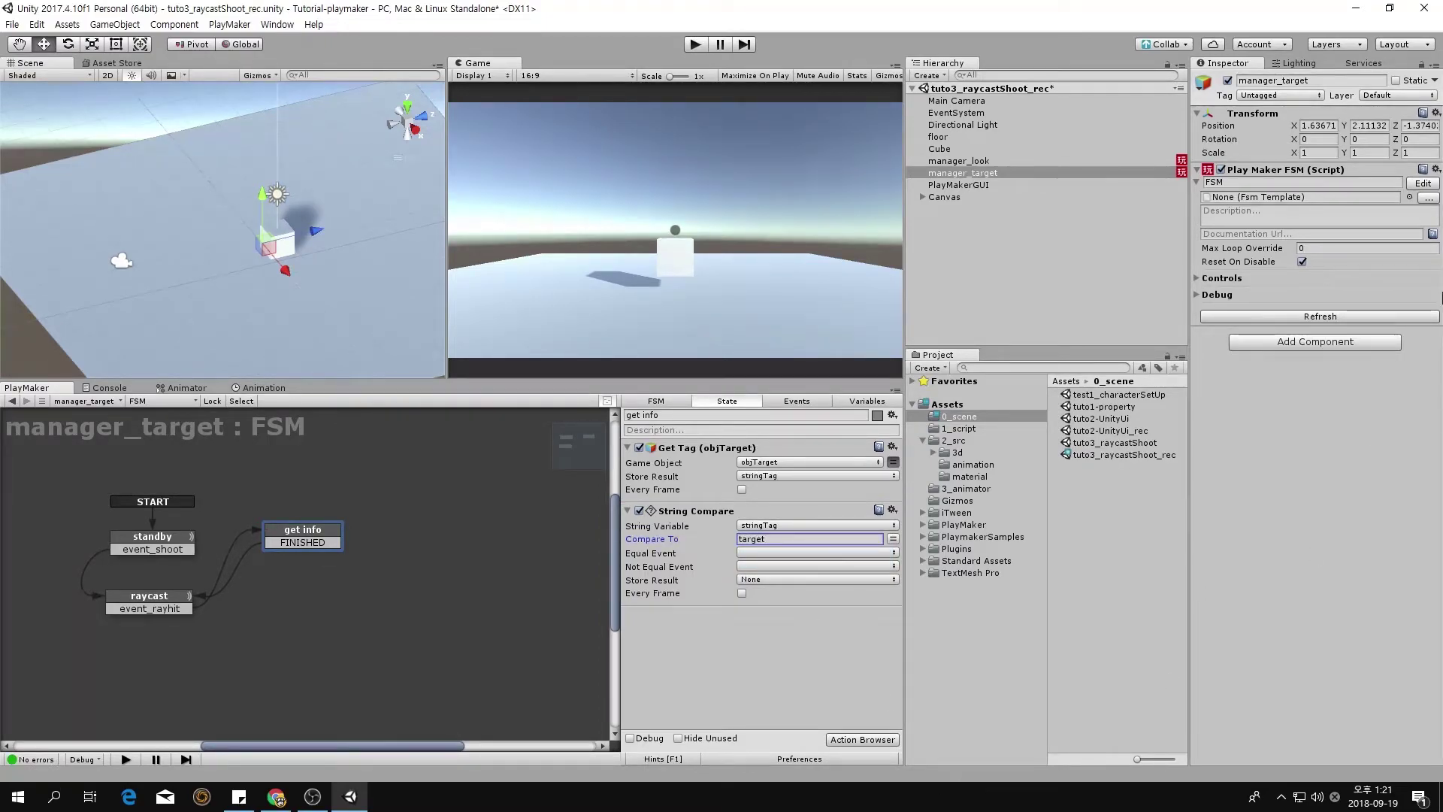
click(1270, 98)
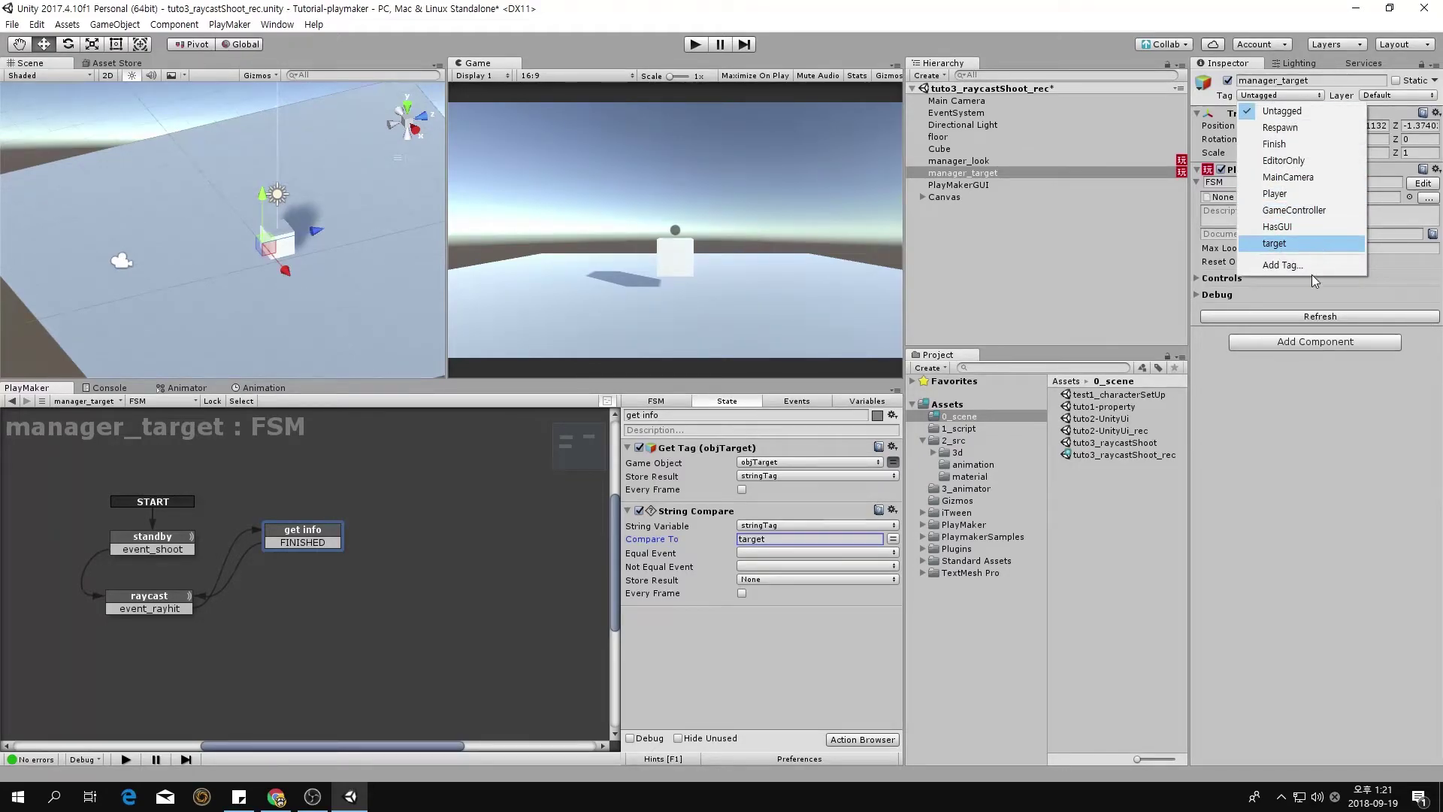
click(717, 652)
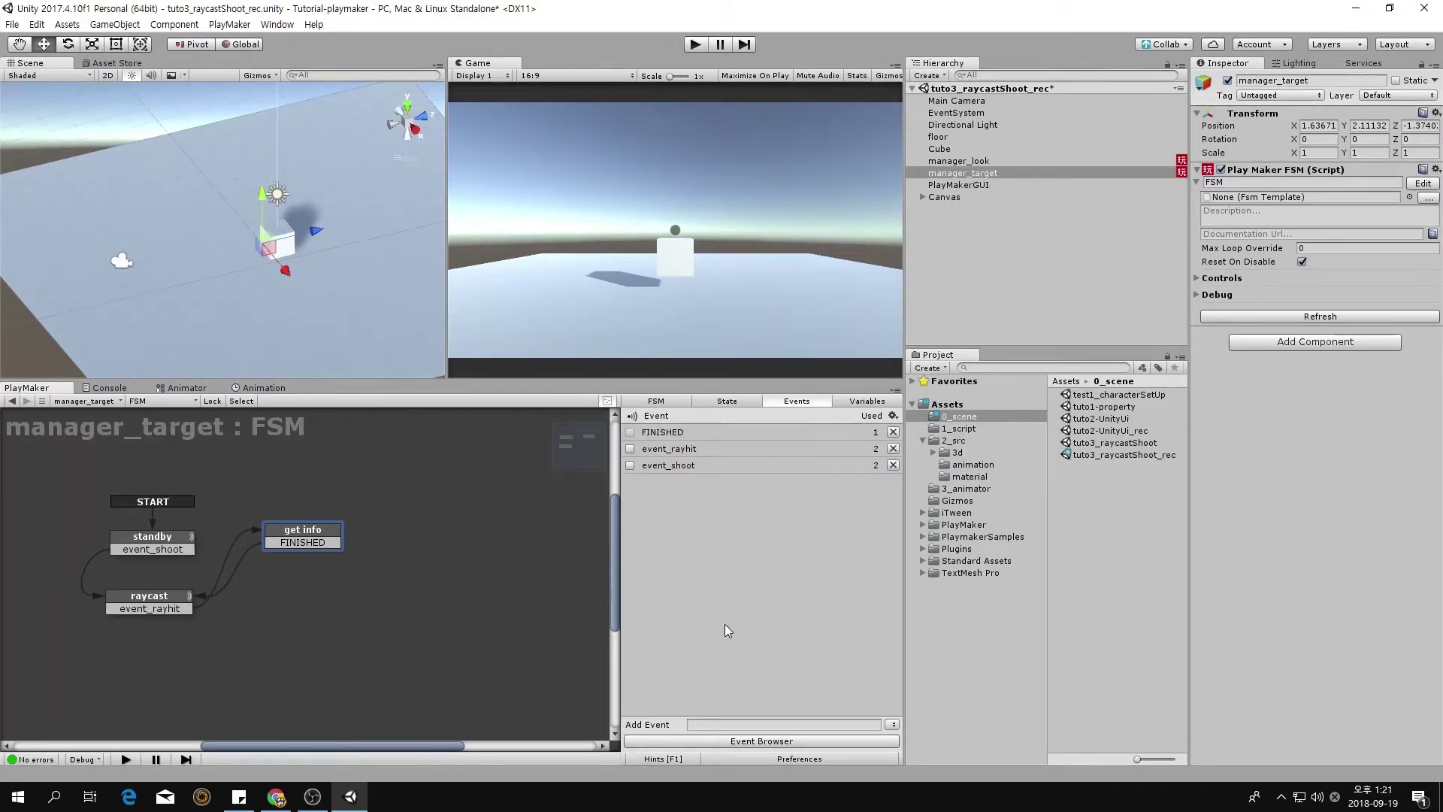
- Create a new FSM event named event_SetTarget
click(763, 724)
text(event_SetTaget)
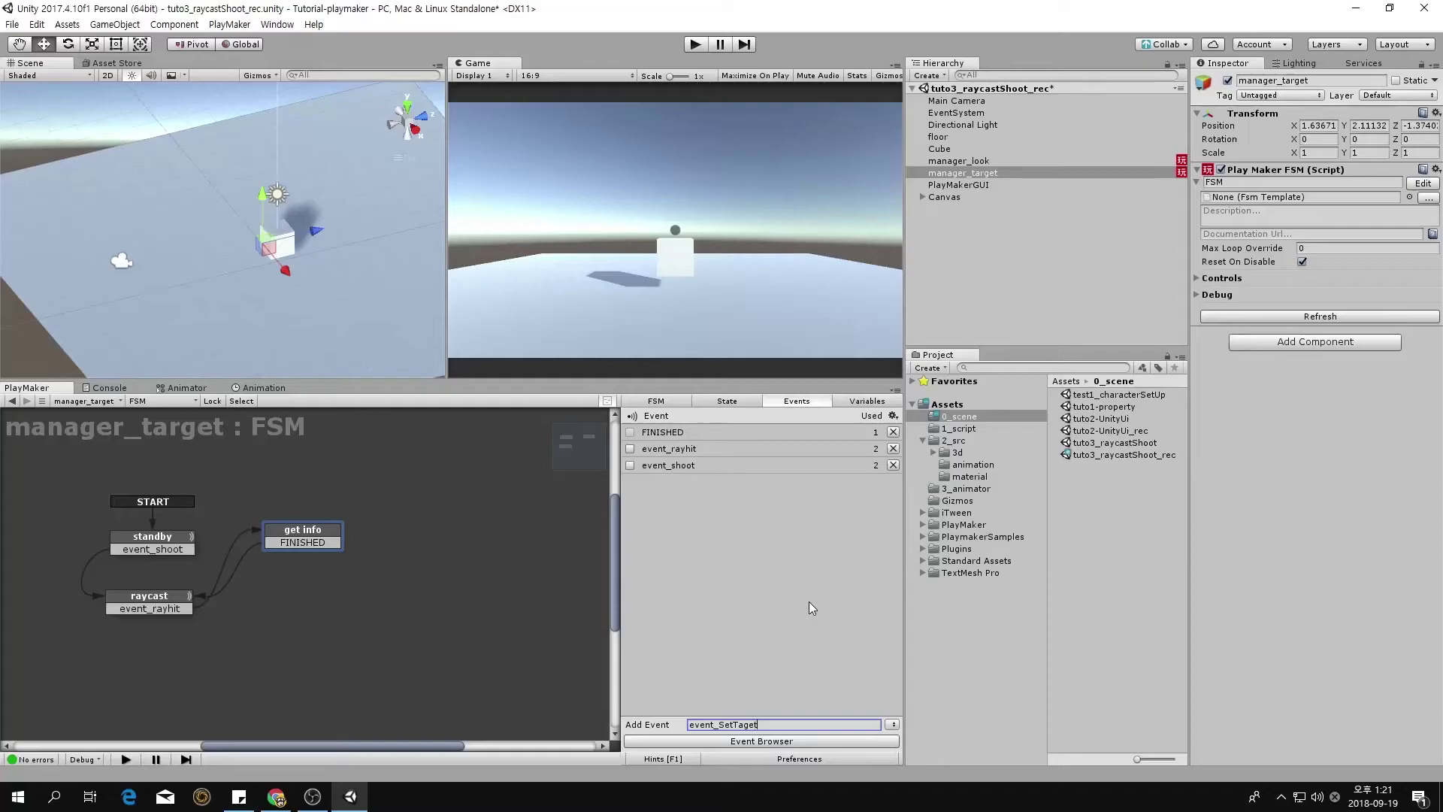
key(Left)
key(Left)
key(Left)
text(r)
key(Return)
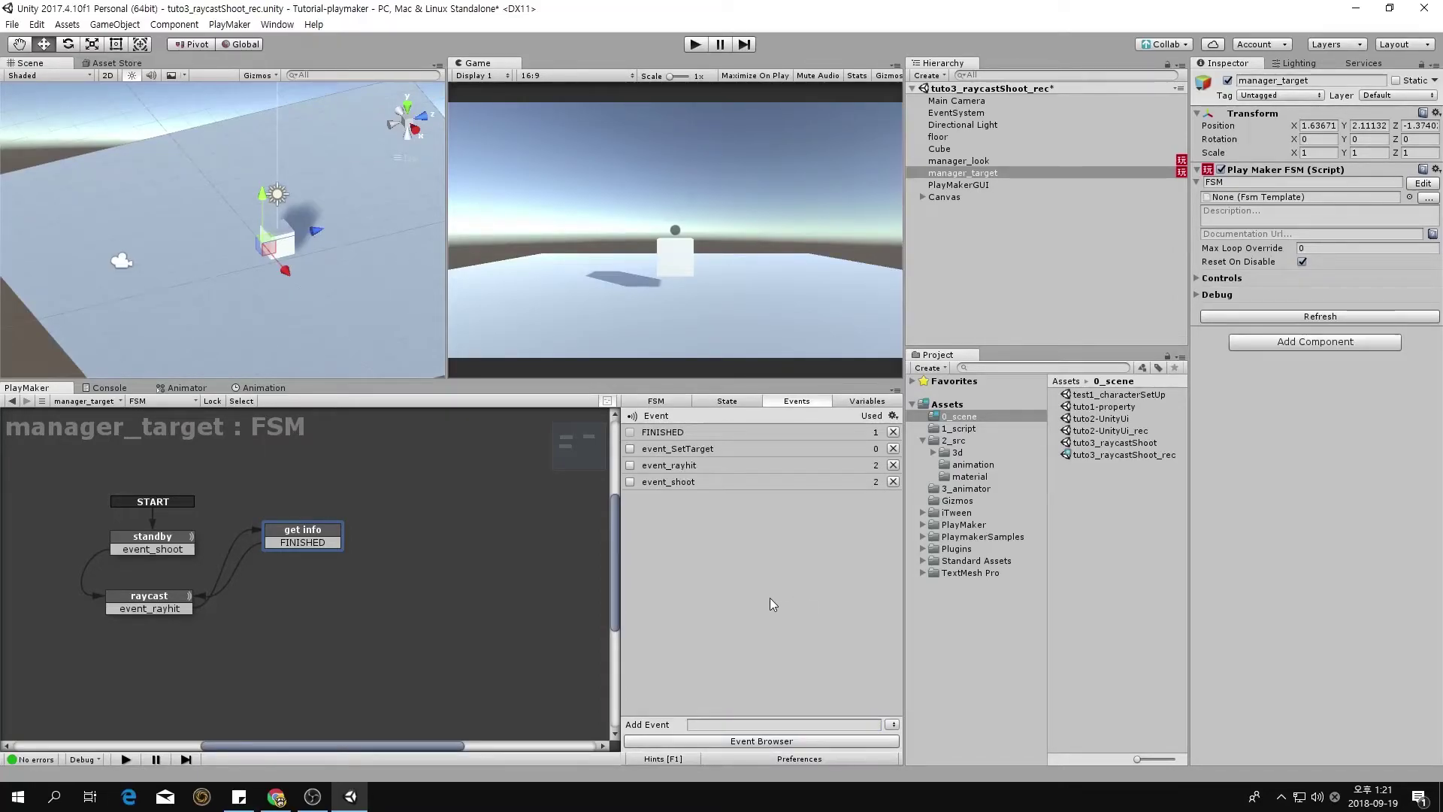
- Set String Compare's equal event to event_SetTarget and add that event as a transition on get info
click(306, 531)
drag(307, 529, 309, 533)
click(750, 553)
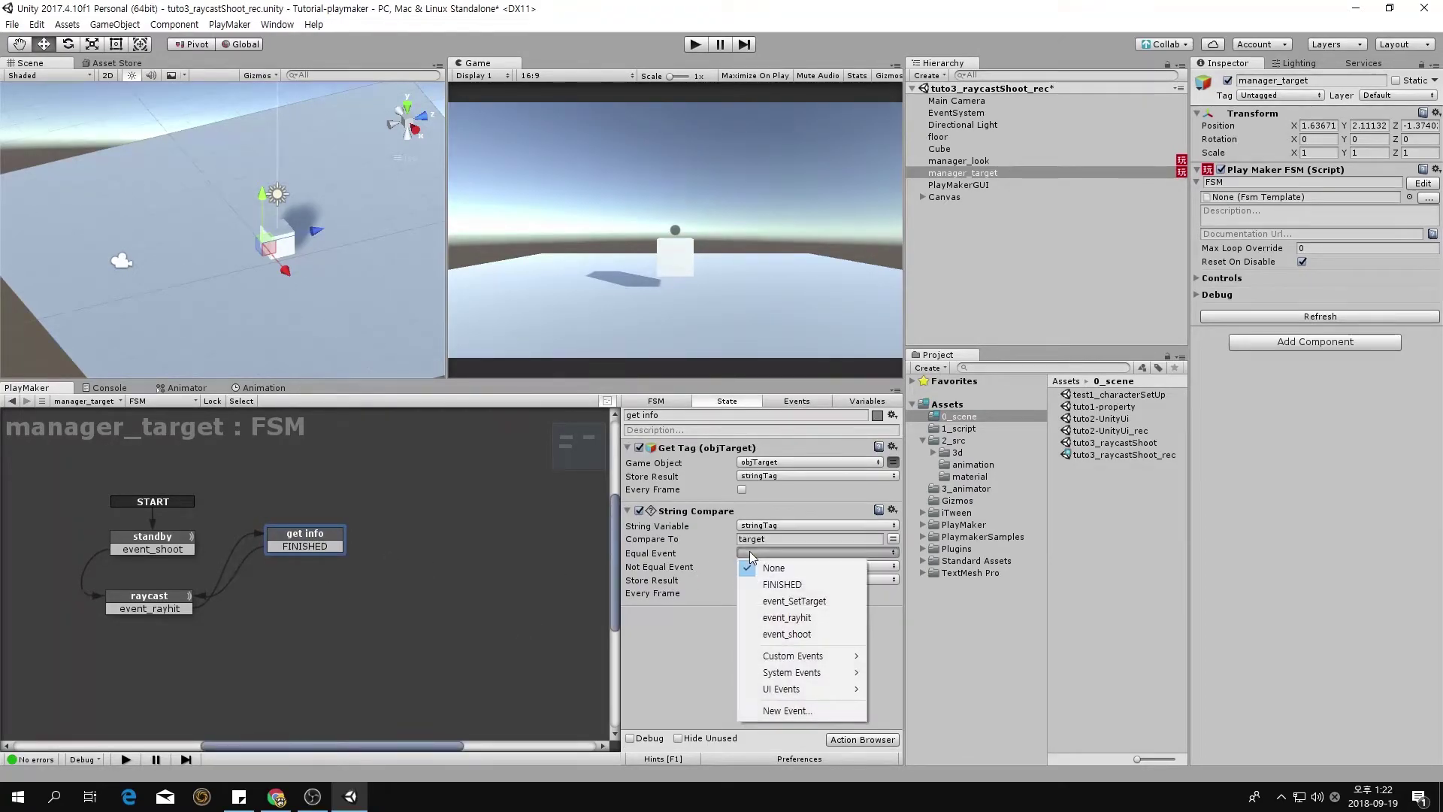
click(846, 598)
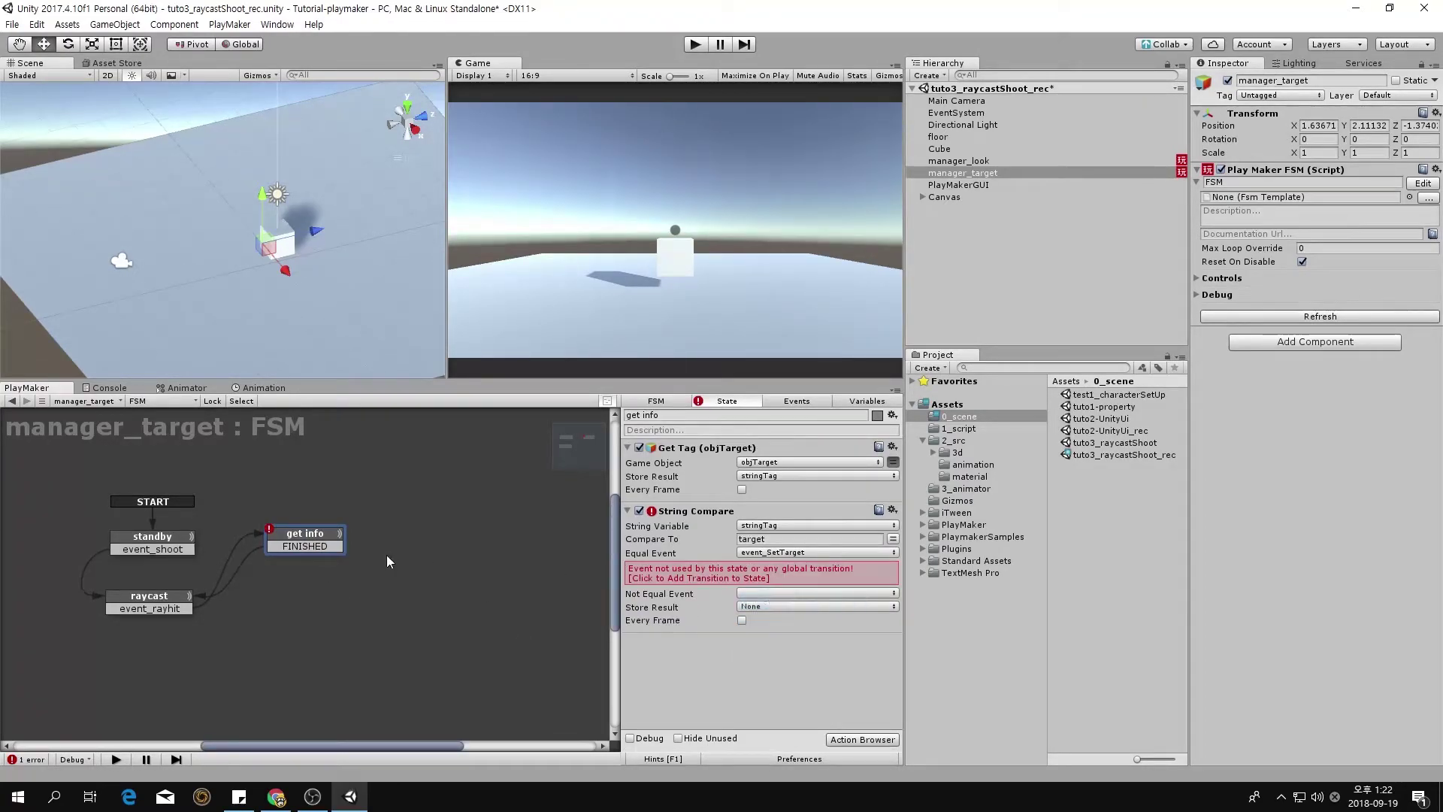
right_click(308, 533)
mouse_move(412, 541)
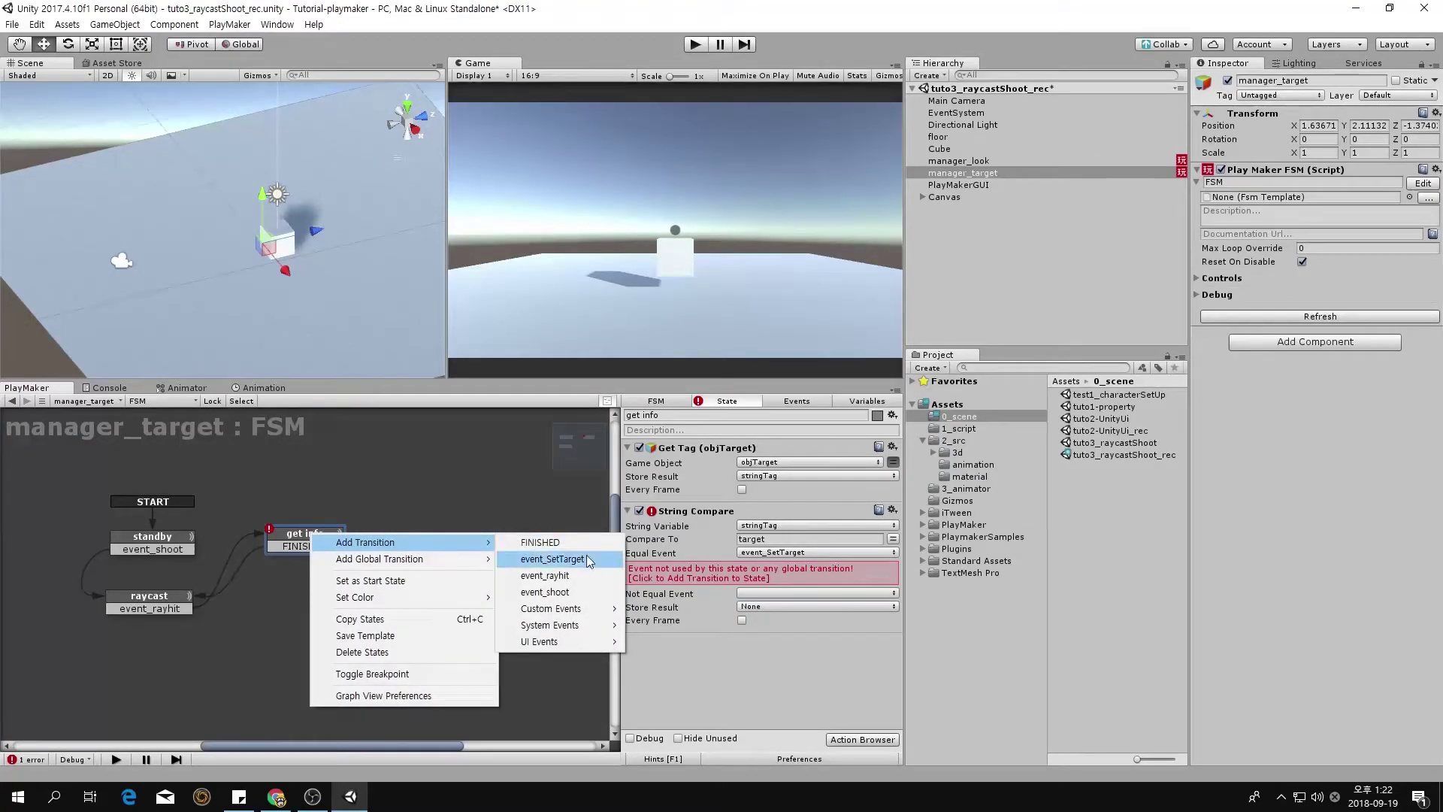
click(553, 558)
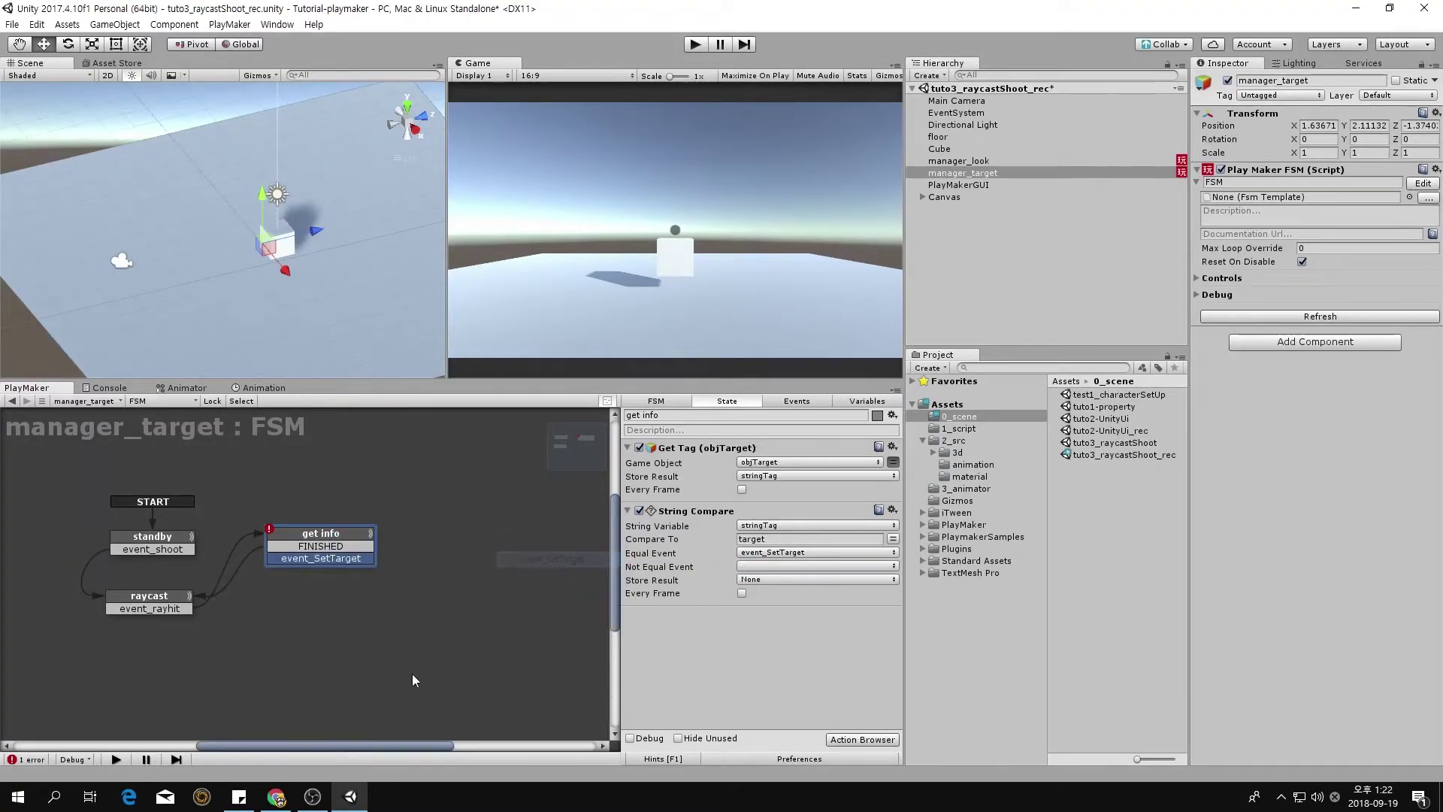
- Set String Compare's not-equal event to FINISHED and reroute get info's FINISHED transition to the standby state
click(754, 565)
click(782, 597)
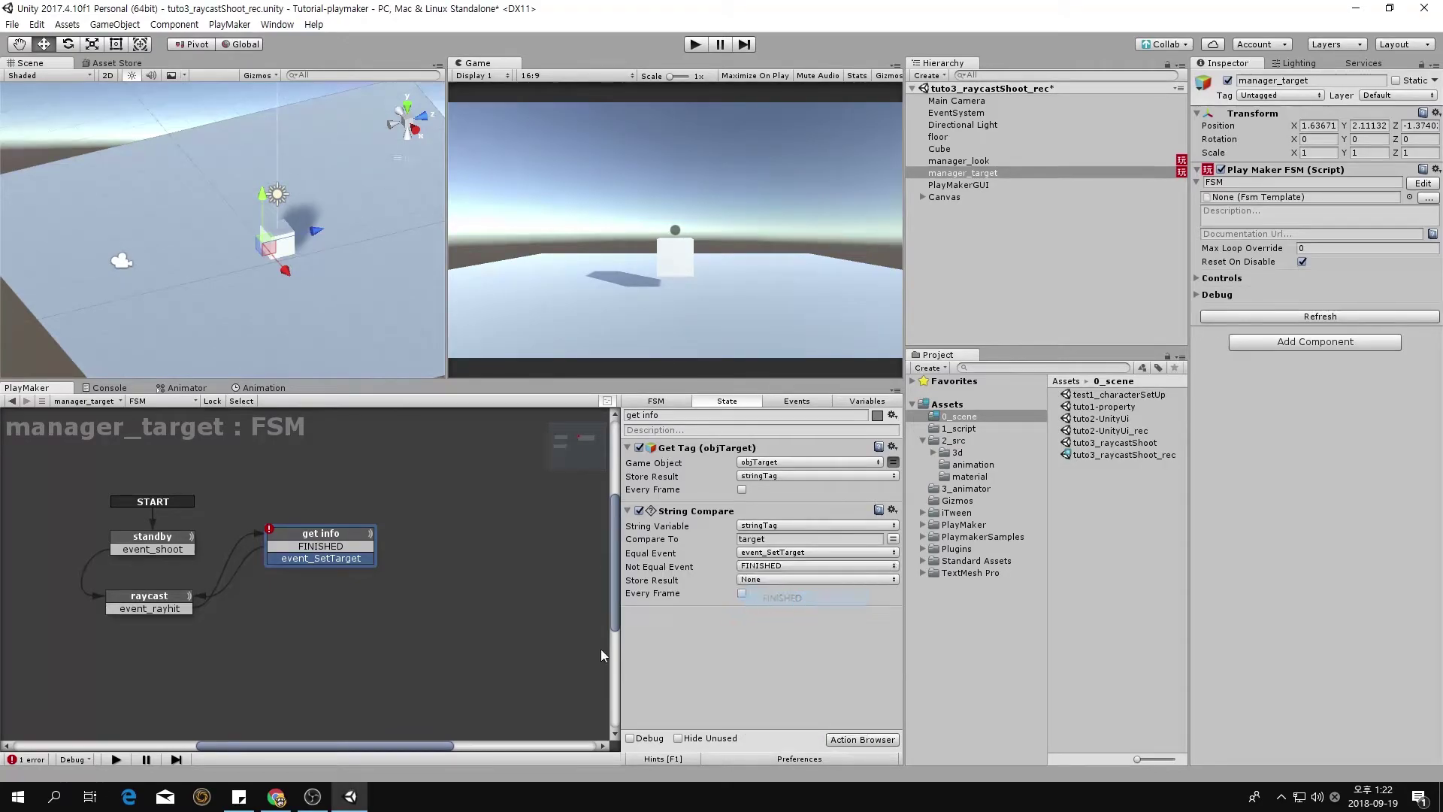
click(305, 548)
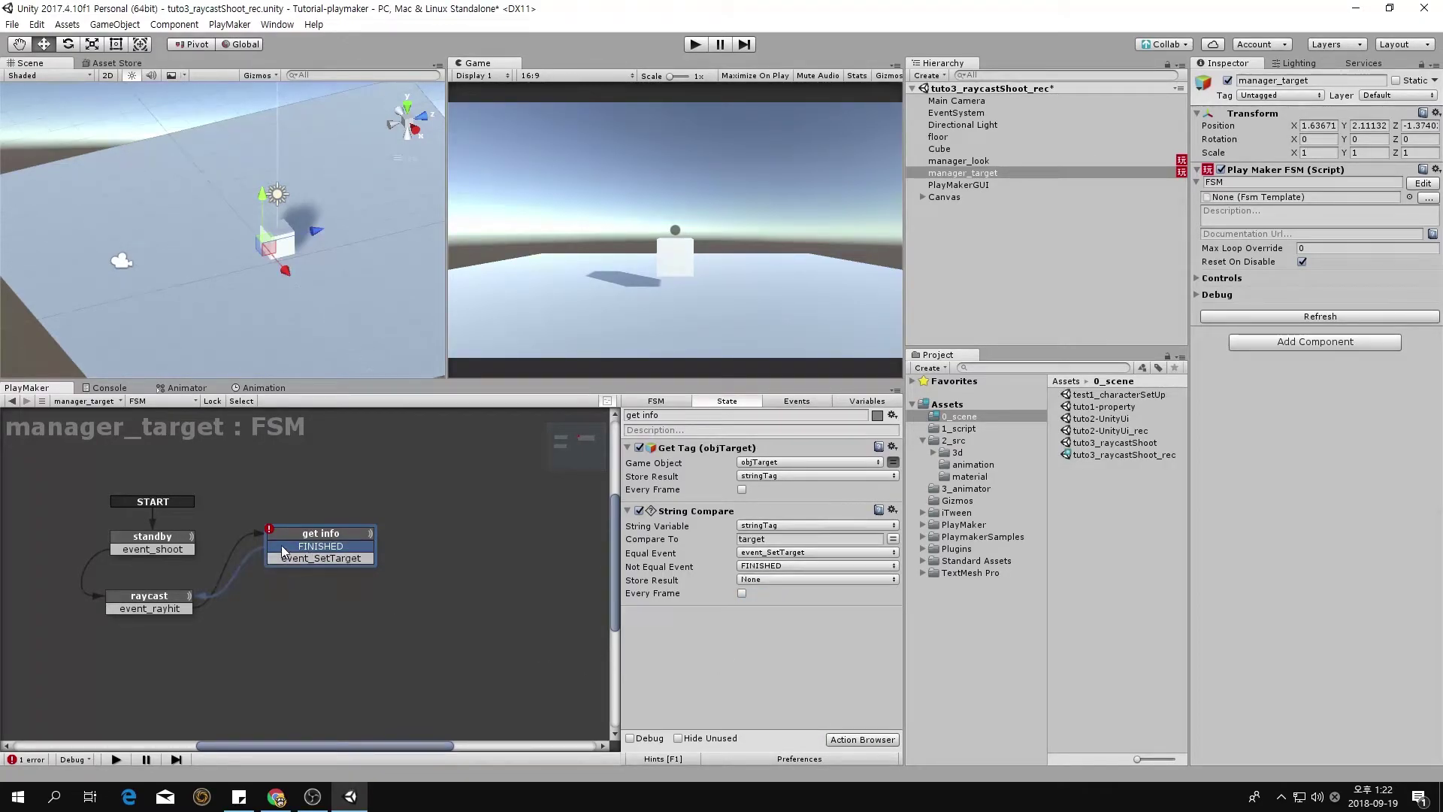
drag(278, 543, 178, 547)
- Color the get info state orange
click(878, 414)
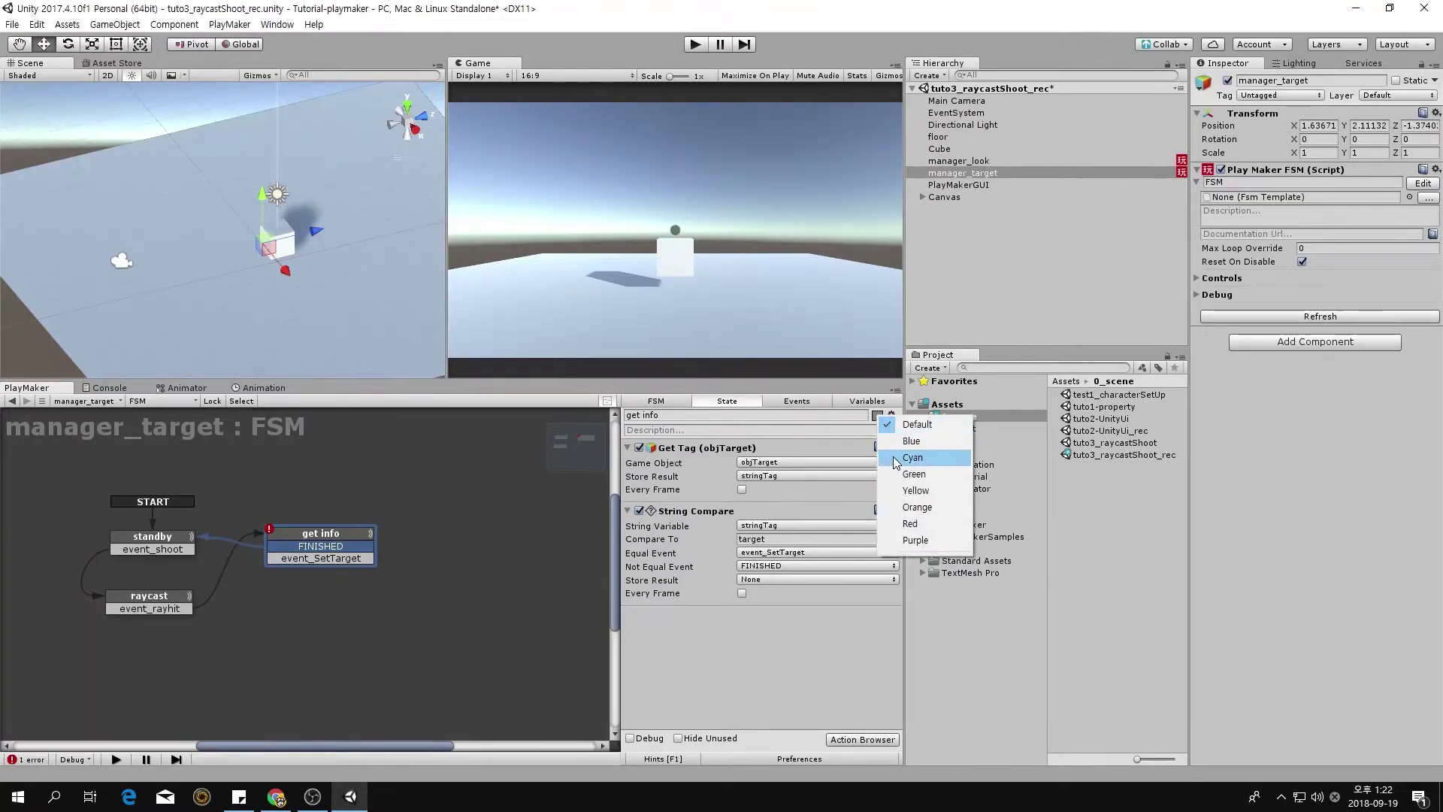
click(917, 507)
click(314, 629)
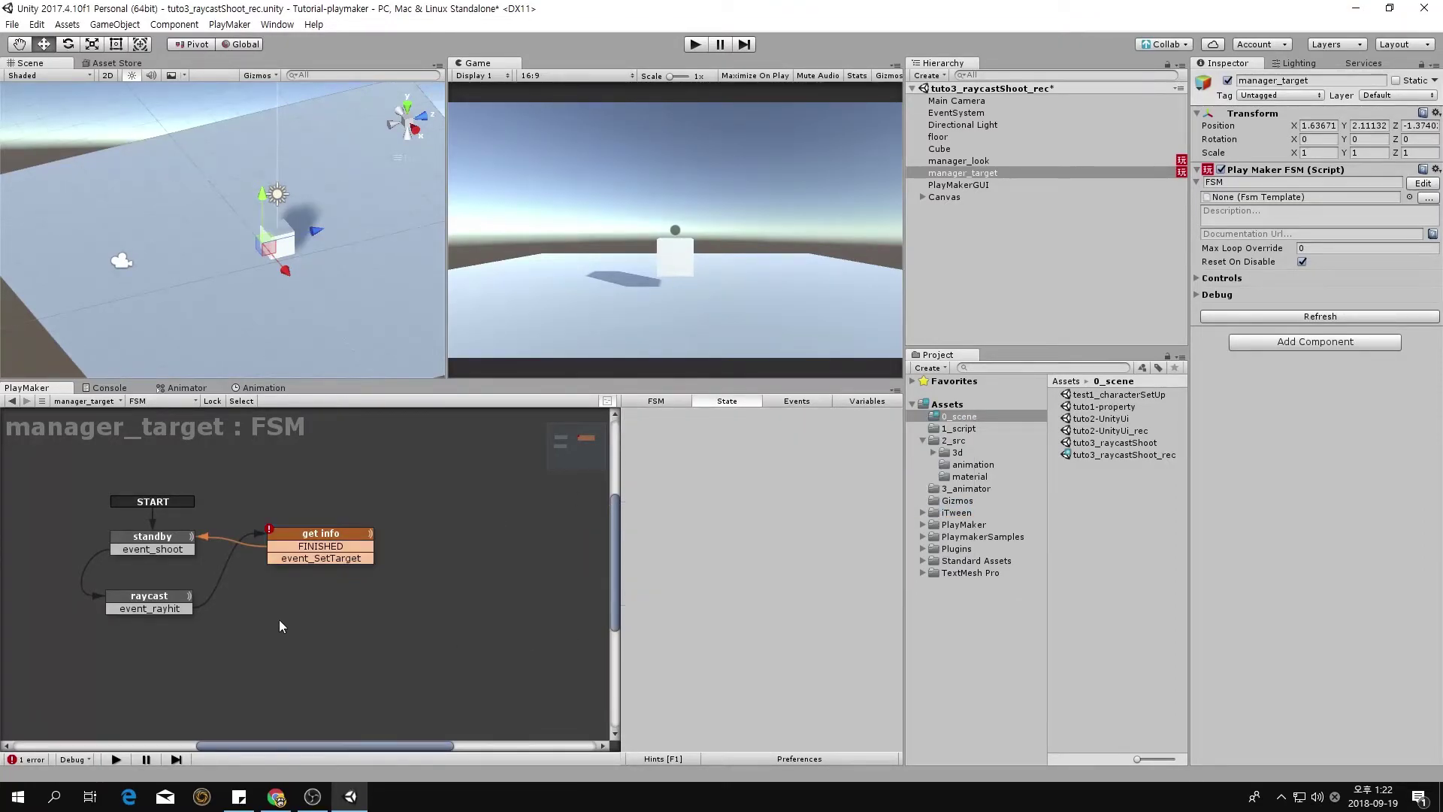
- Add a new state below get info, name it "set target" and color it green
right_click(280, 612)
click(349, 421)
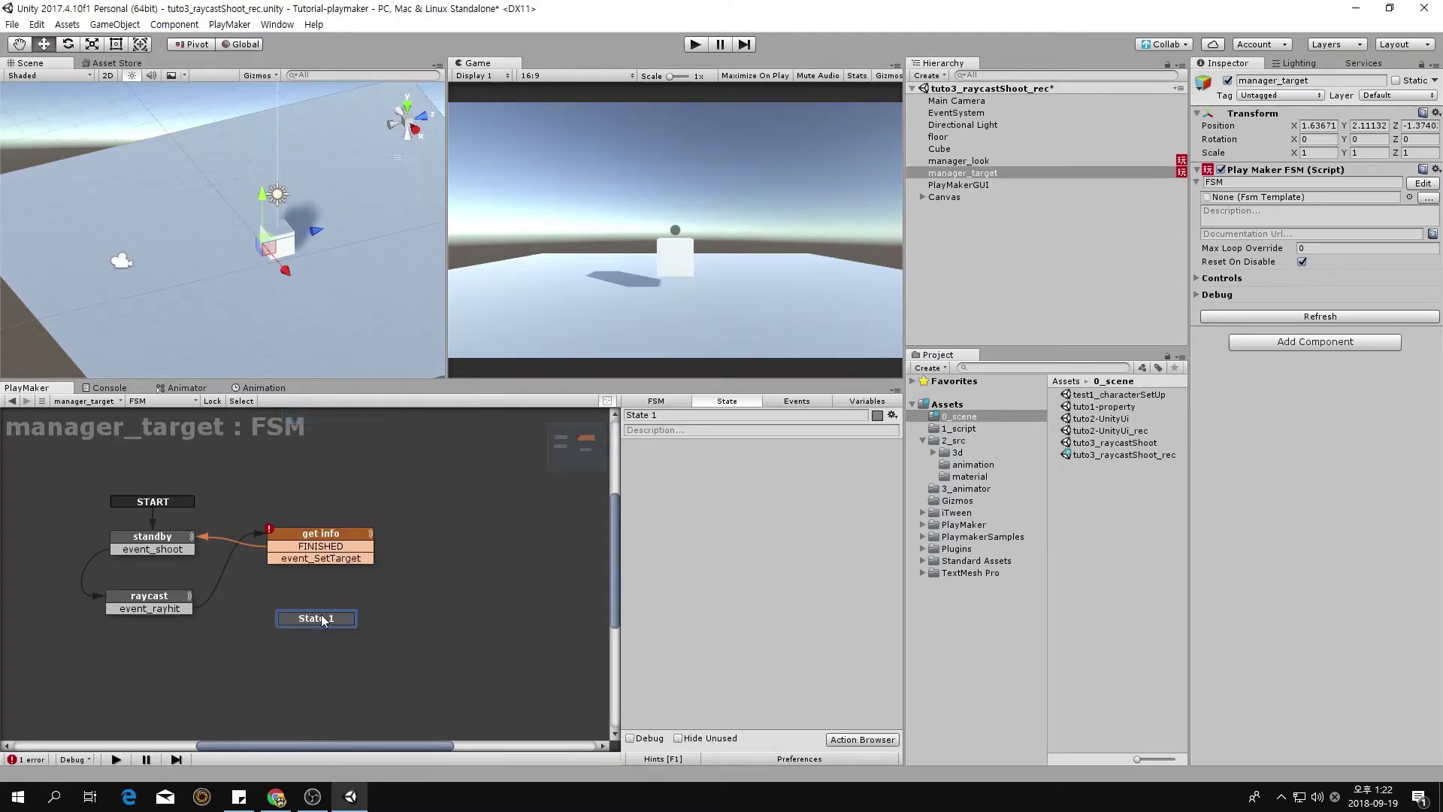
drag(322, 615, 310, 598)
click(680, 415)
text(set target)
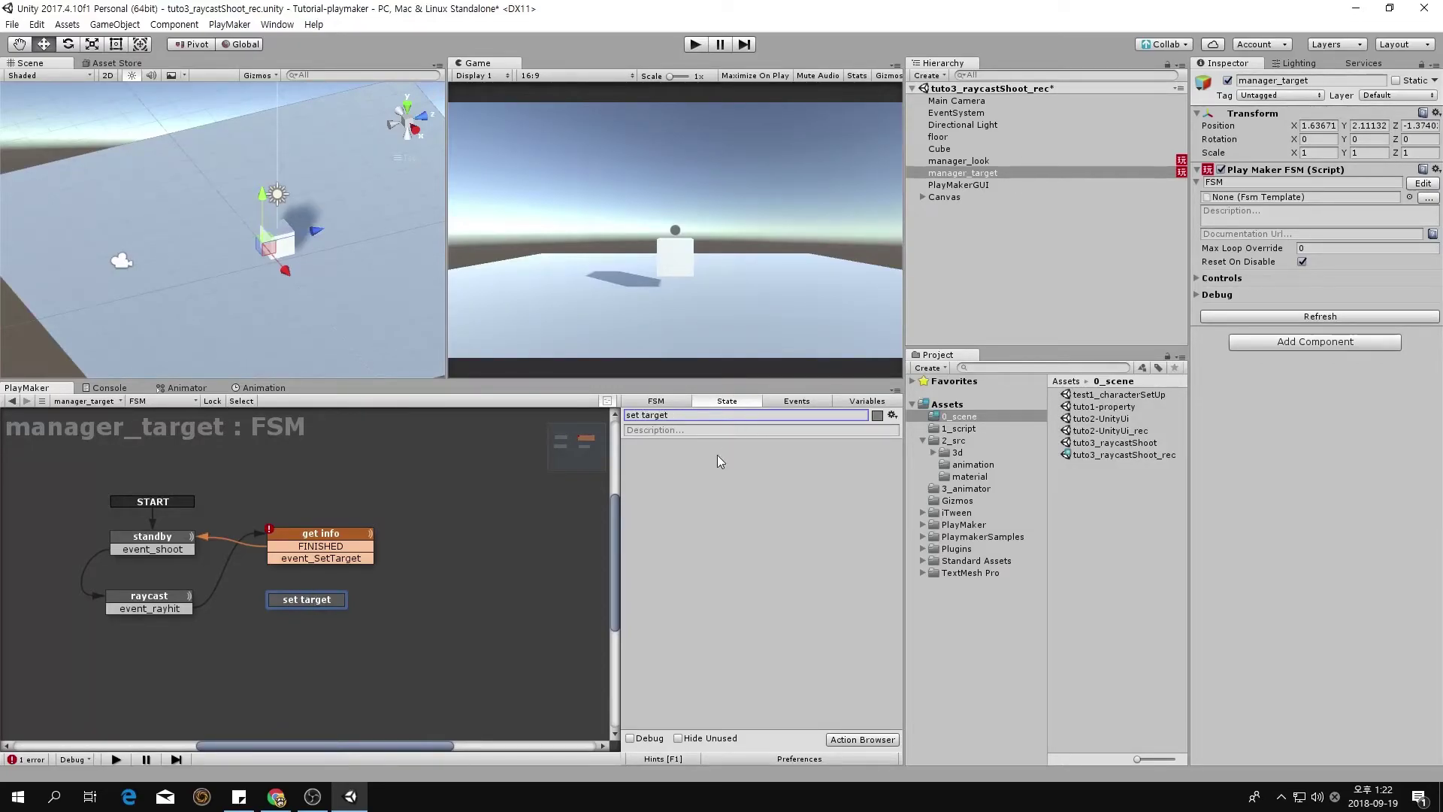
click(878, 415)
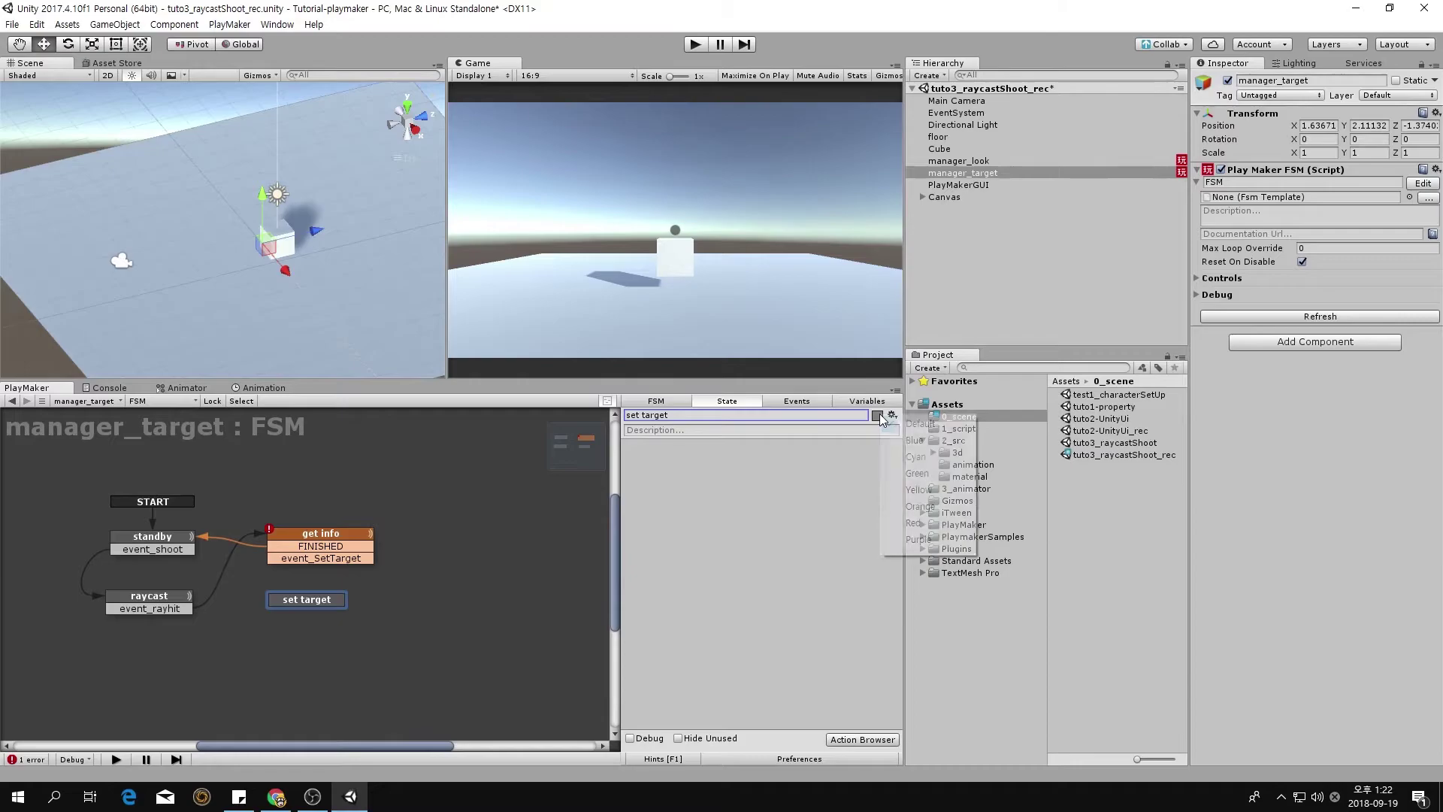
click(917, 473)
- Link get info's event_SetTarget transition to set target, and add a FINISHED transition from set target to standby
drag(328, 557, 199, 549)
click(310, 601)
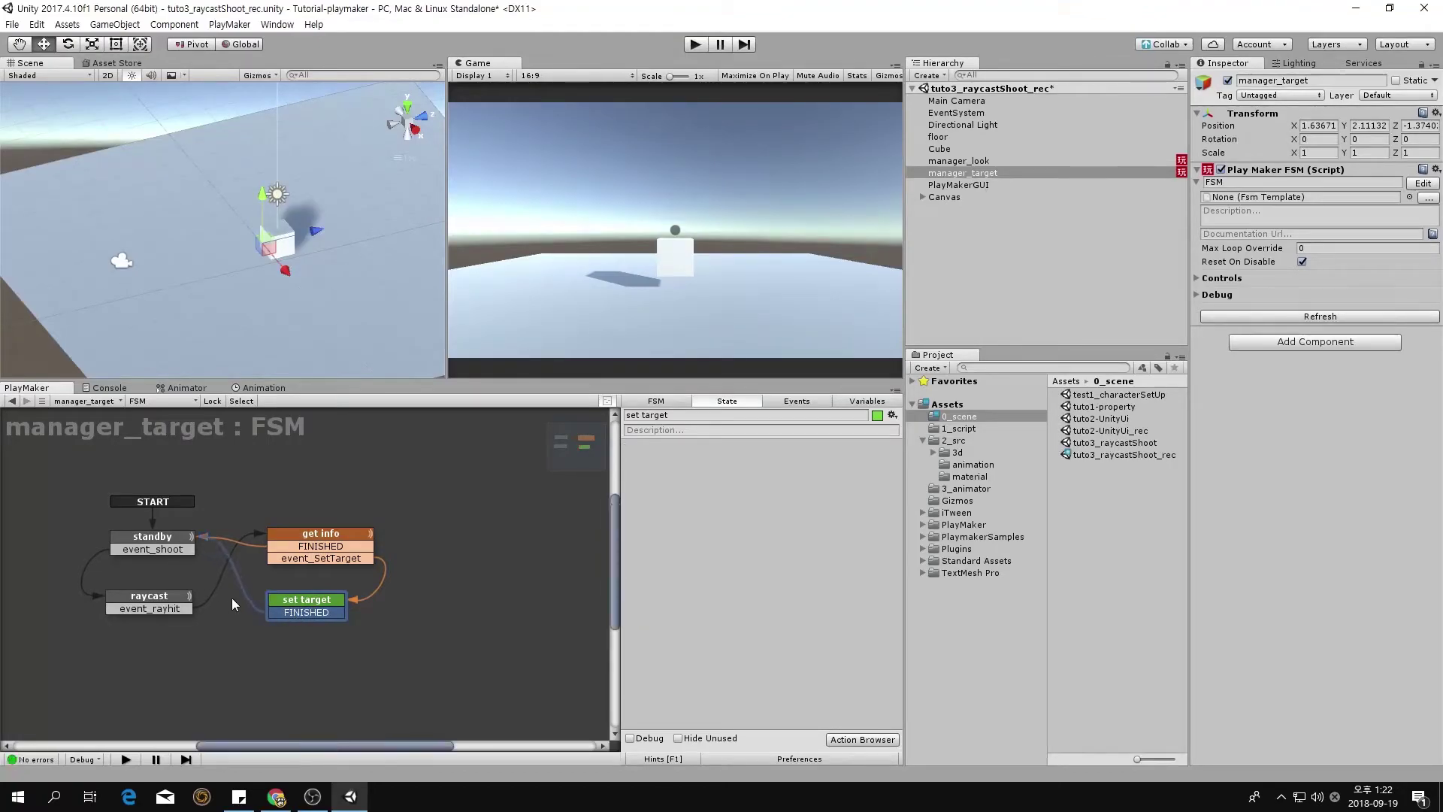
click(248, 662)
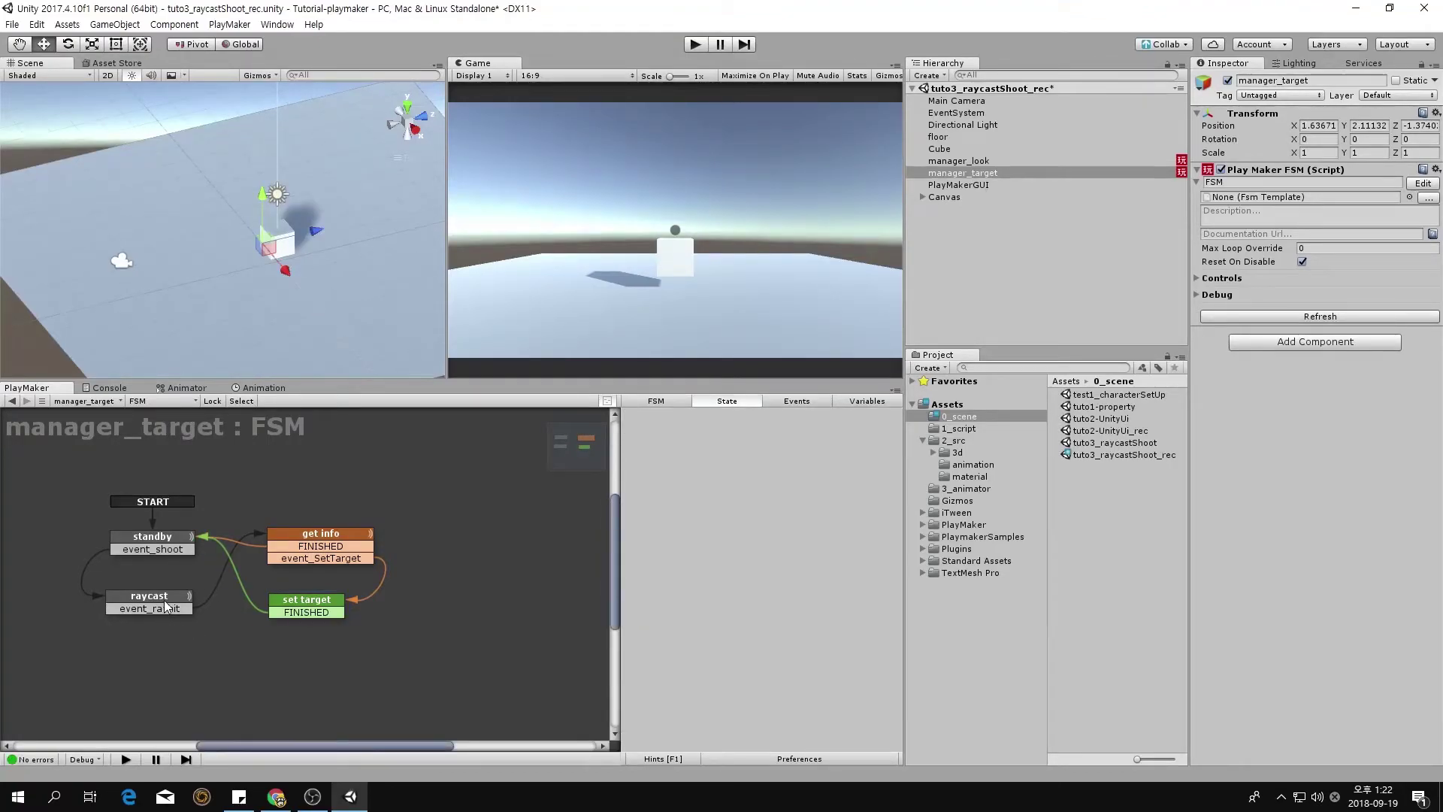
- Color the standby state blue and save the scene
click(157, 536)
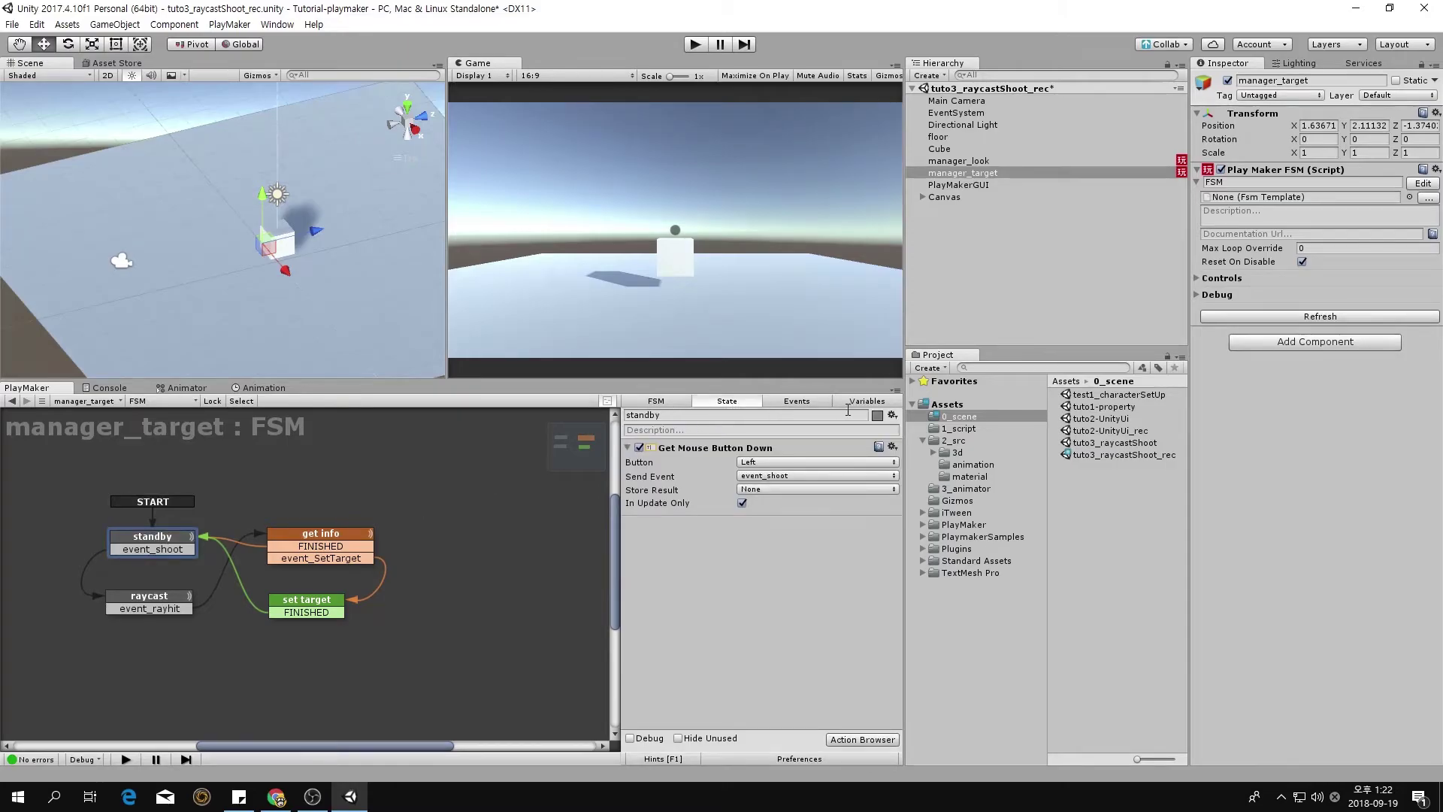
click(878, 415)
click(906, 444)
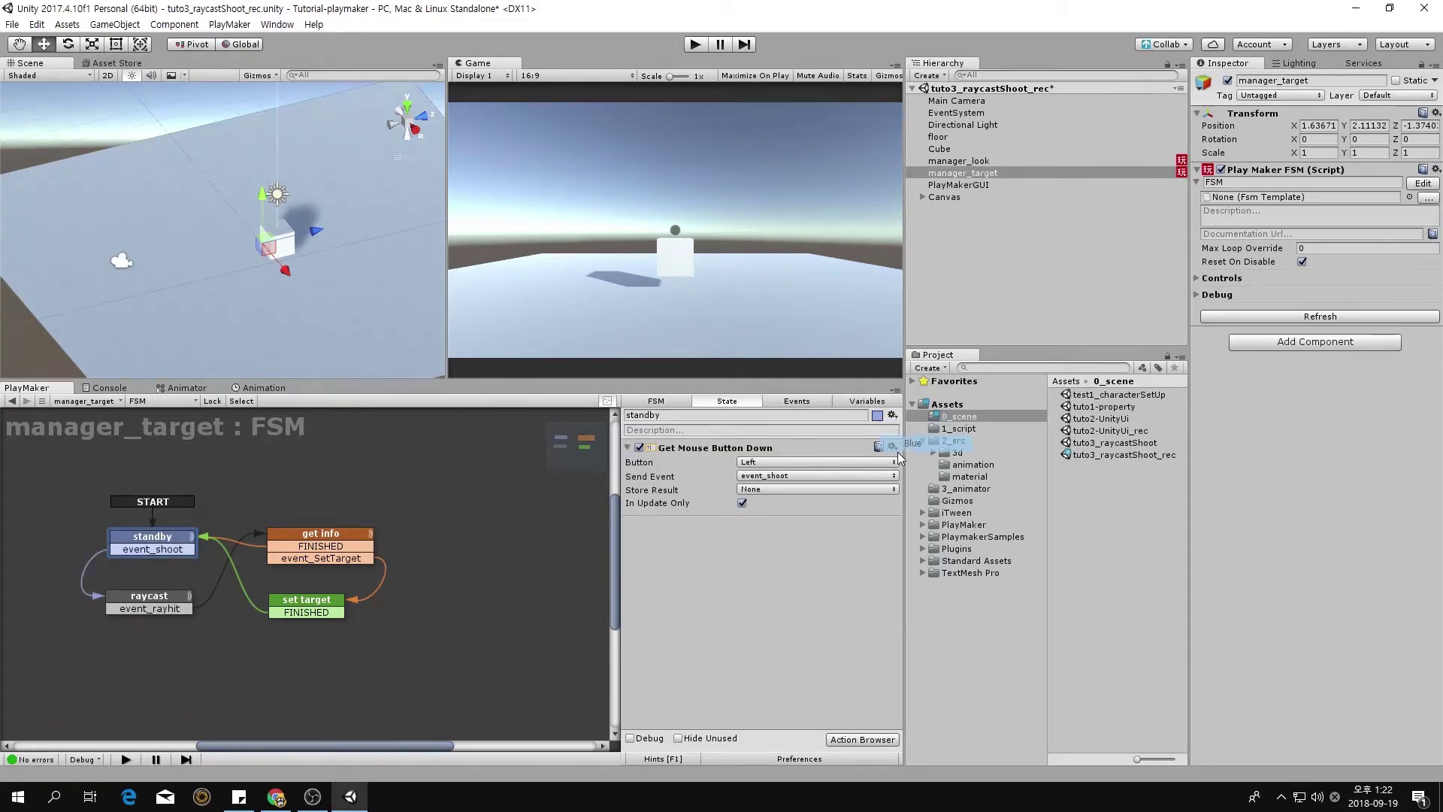
click(518, 584)
key(ctrl+s)
- Play-test the scene by shooting at the cube while watching the manager_target FSM, and stop the run
click(696, 44)
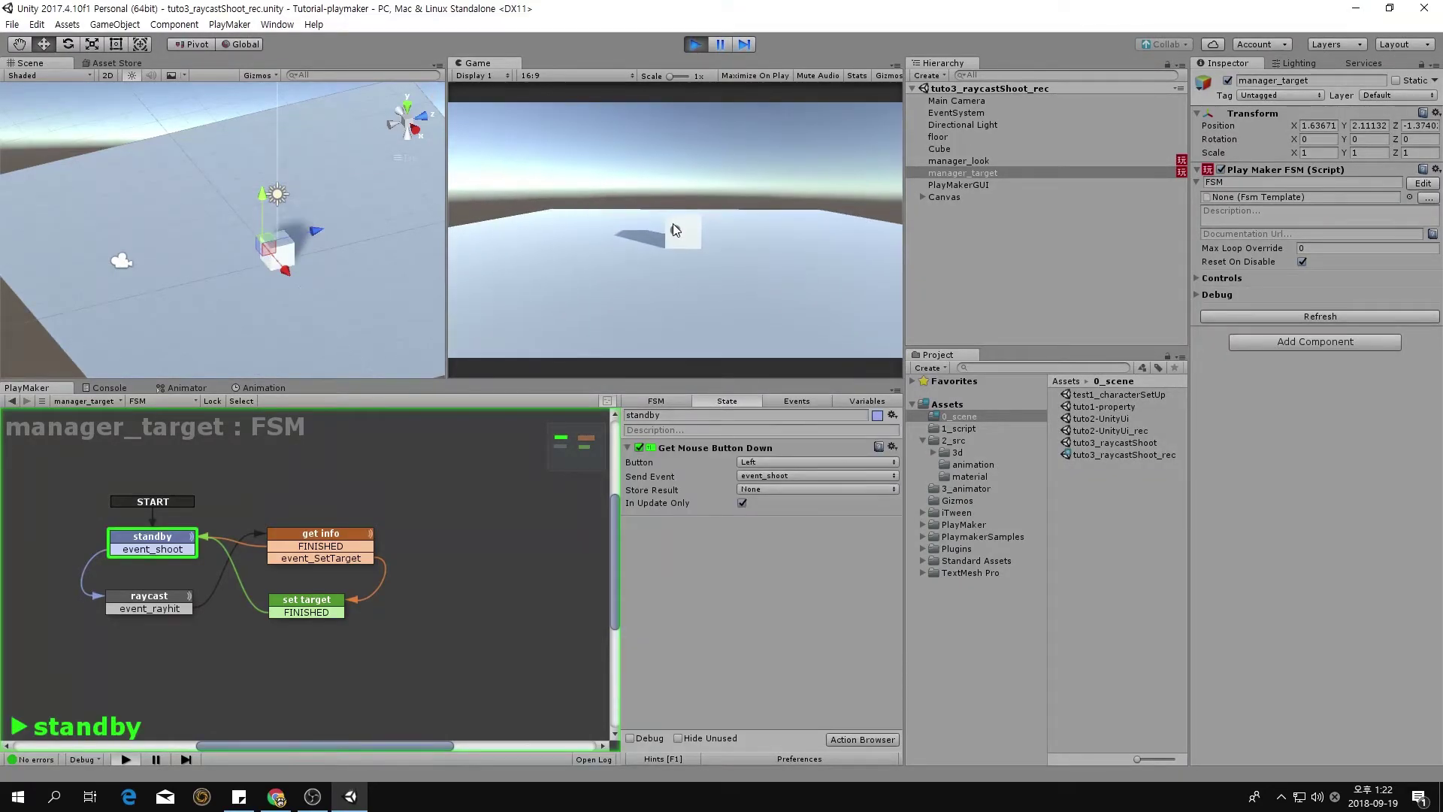
click(679, 229)
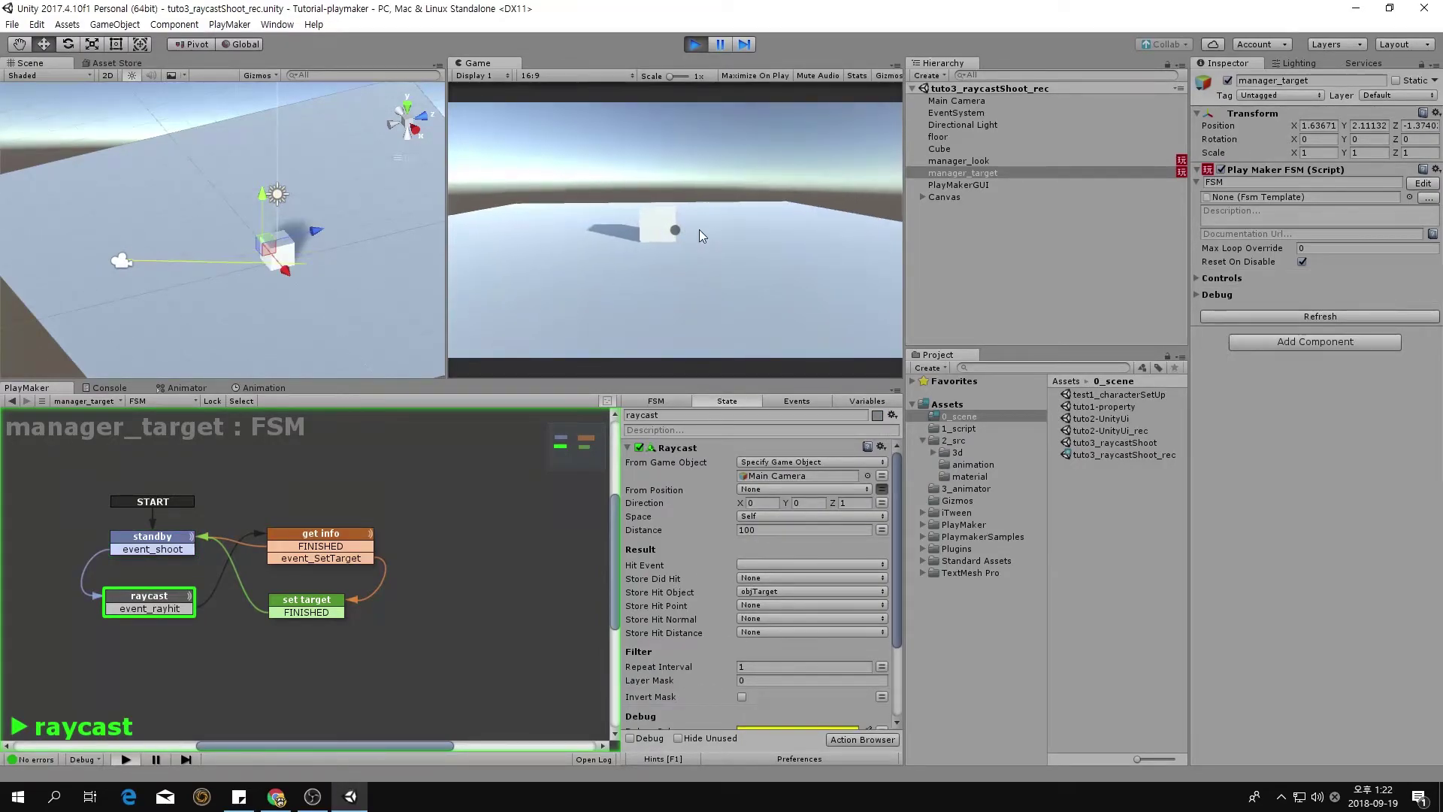
click(695, 44)
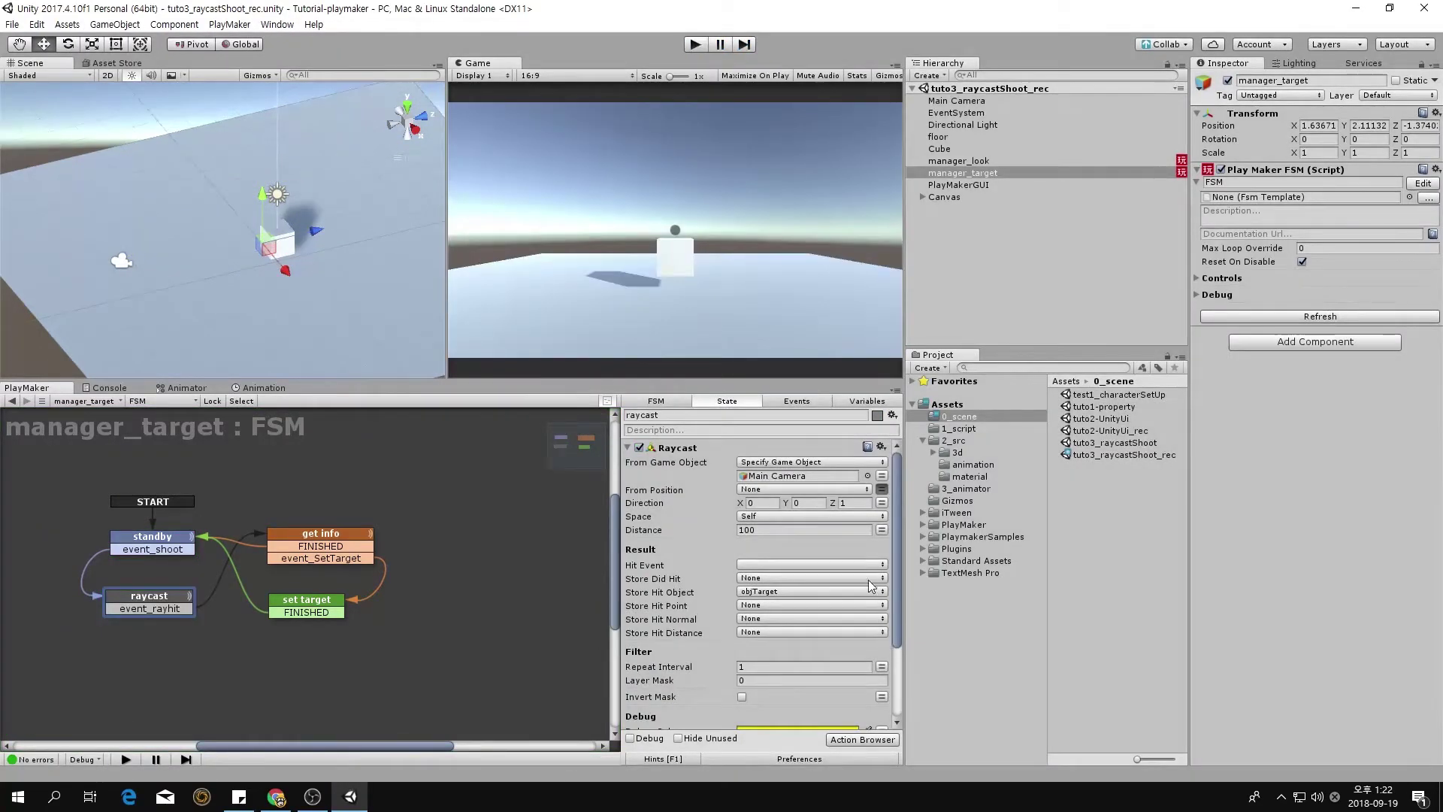
- Disable the Game Object Changed action in the raycast state and set Raycast's hit event to event_rayhit
drag(895, 578, 896, 660)
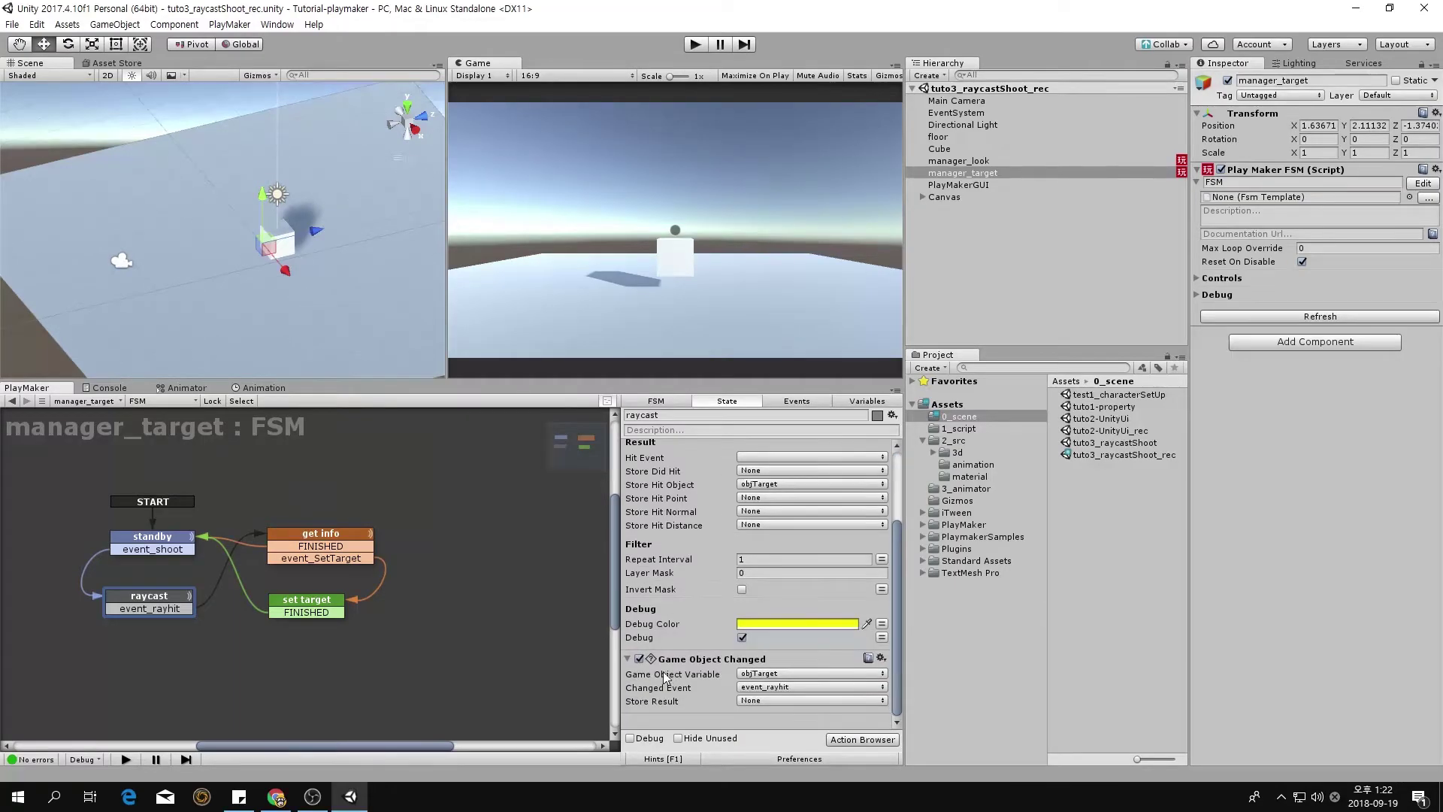
click(639, 658)
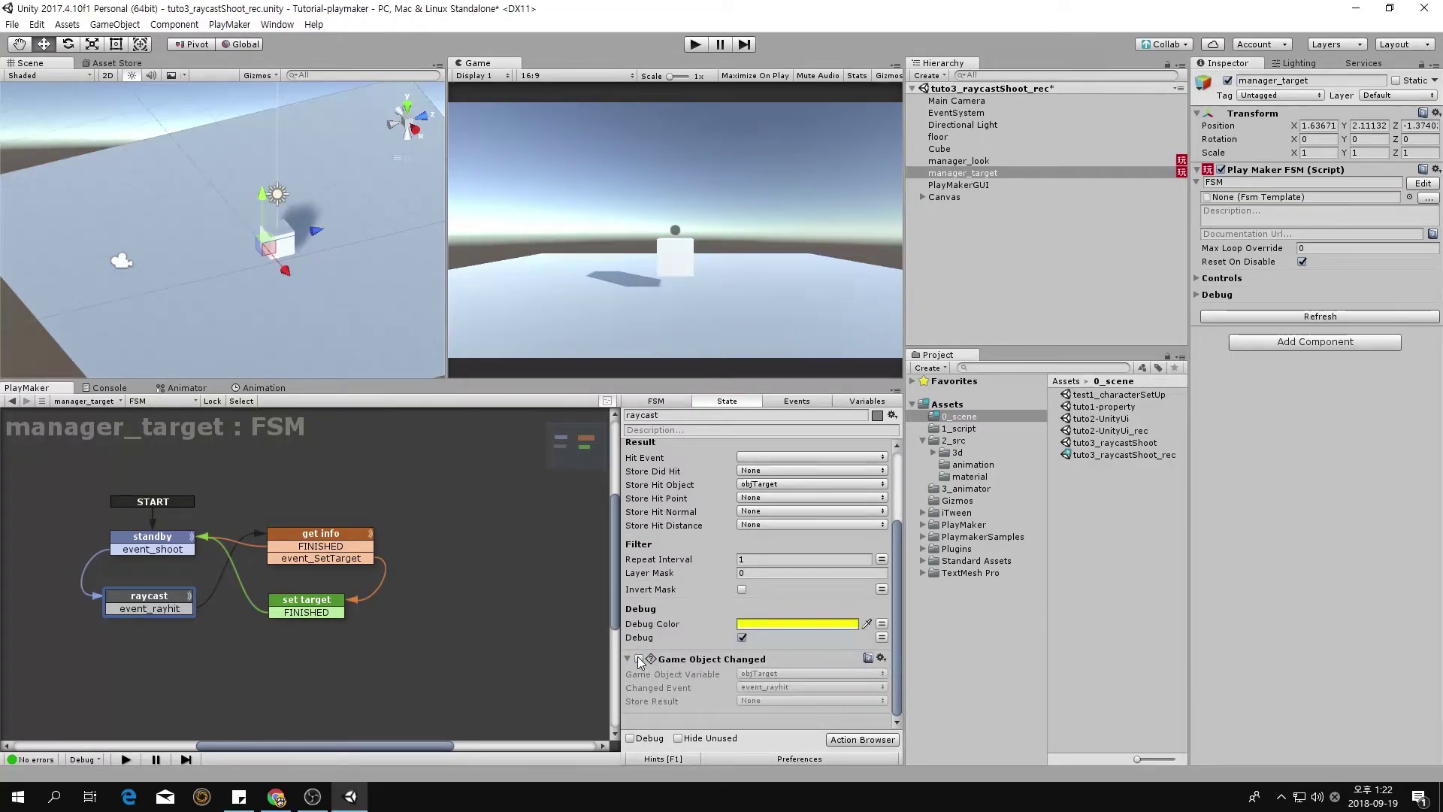
click(630, 659)
click(787, 502)
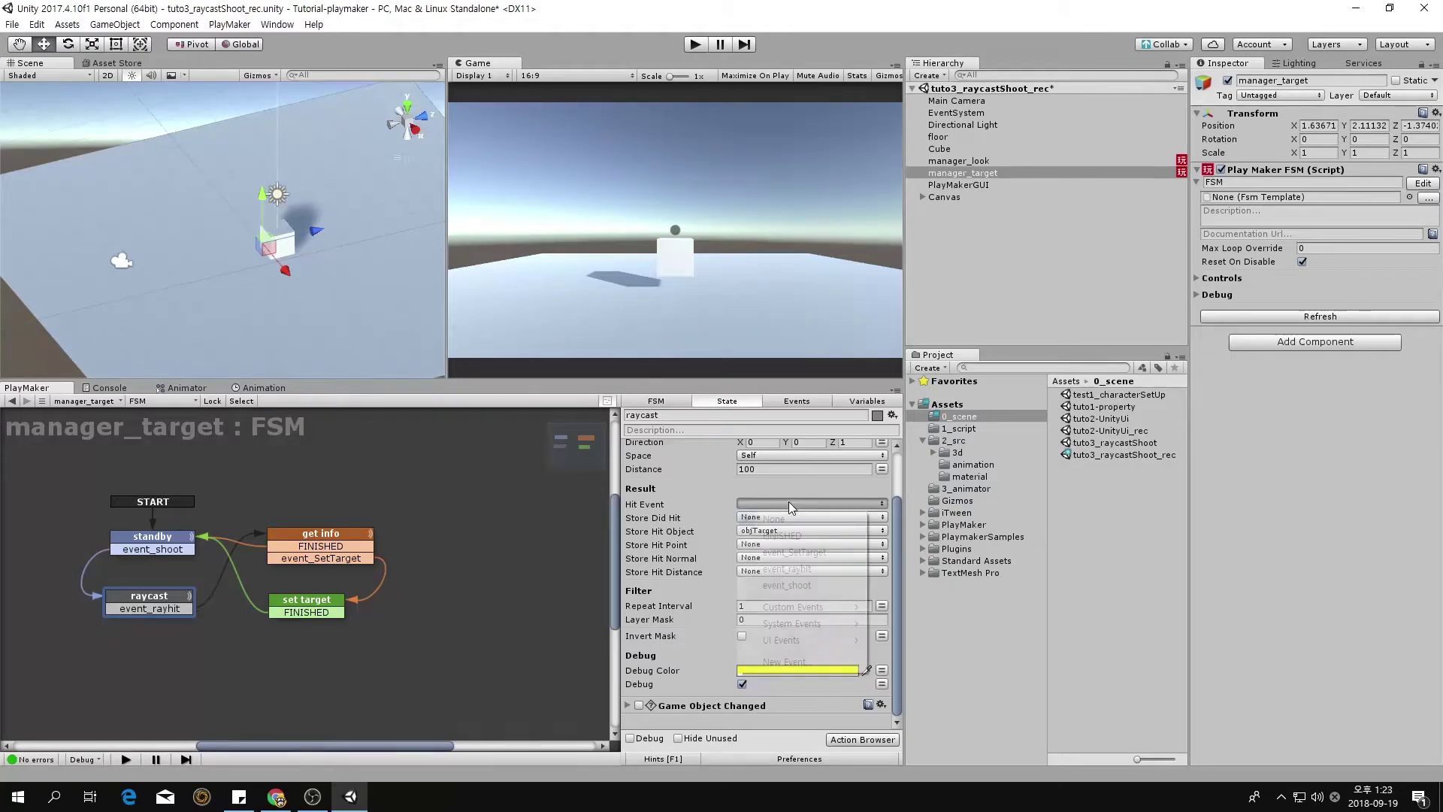
click(819, 569)
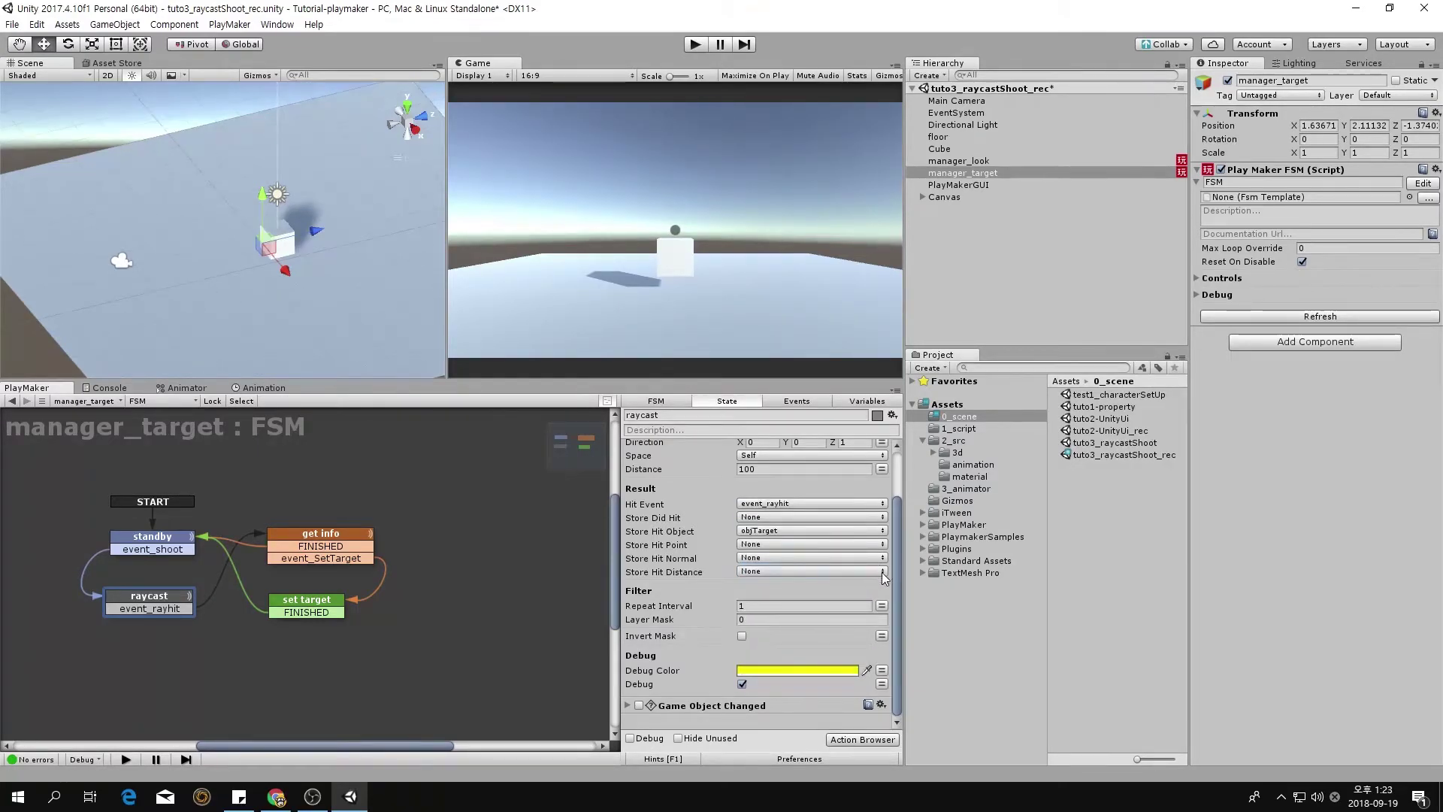
scroll(884, 577, up, 2)
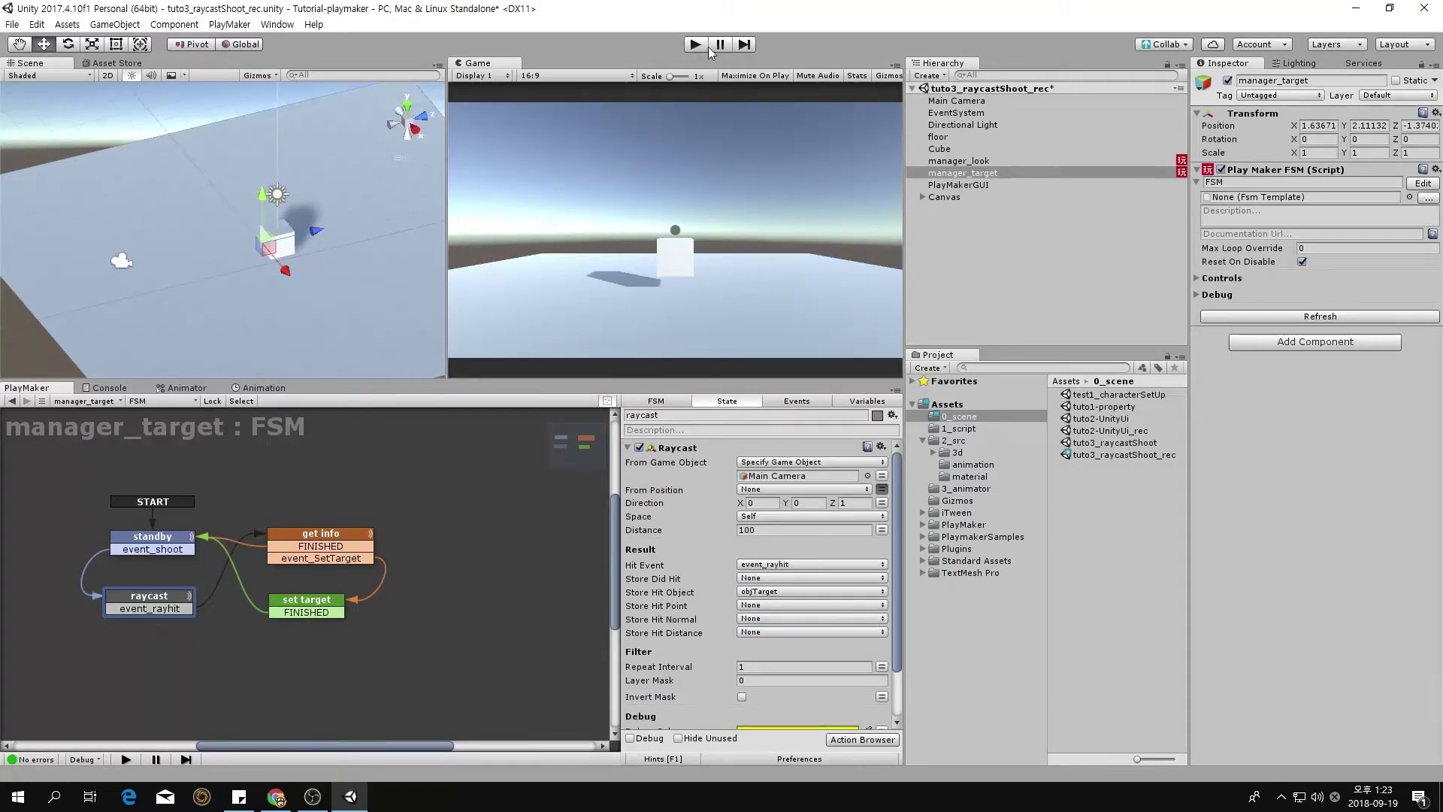
- Play-test shooting at the cube and at the floor while watching the FSM transitions, and save the scene
click(698, 45)
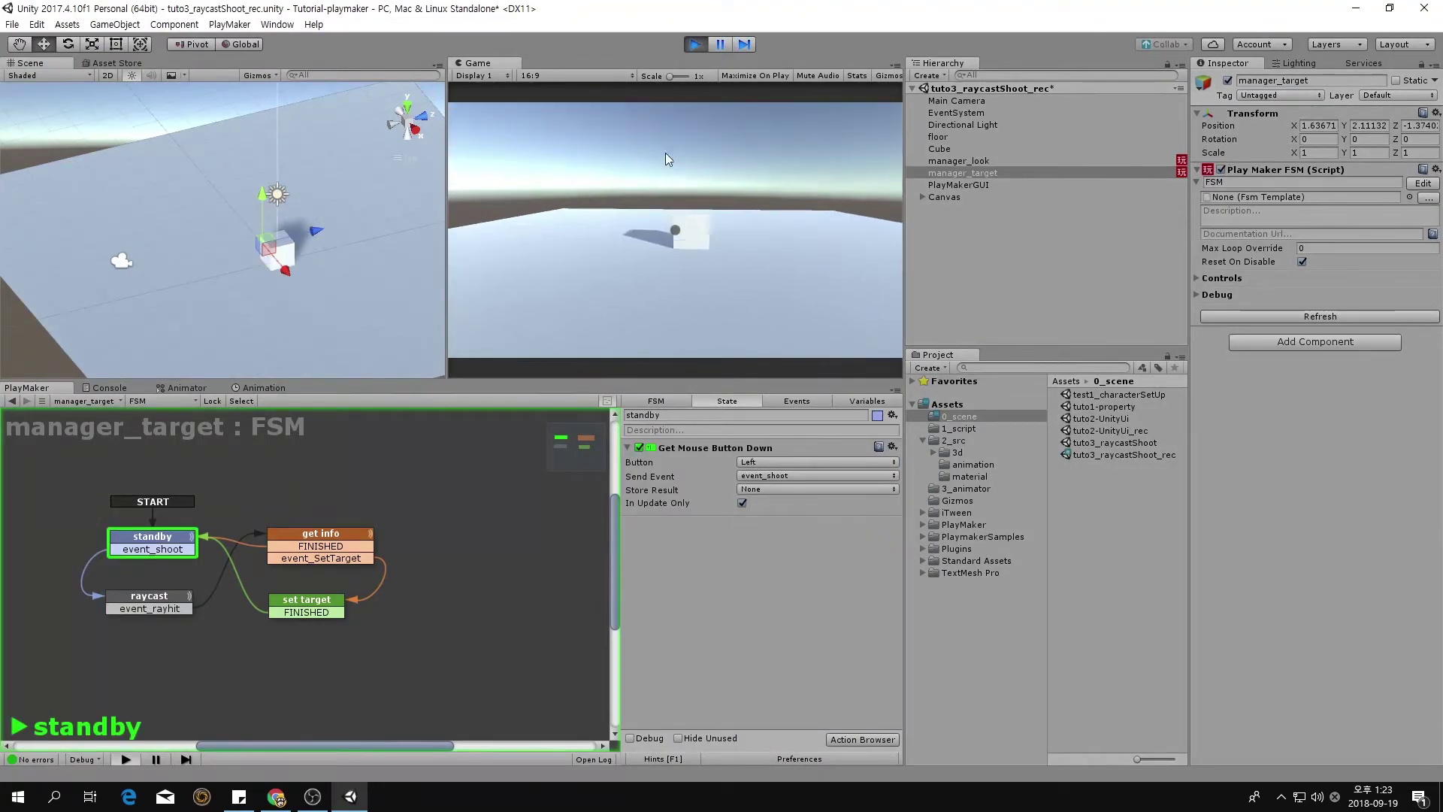
click(643, 205)
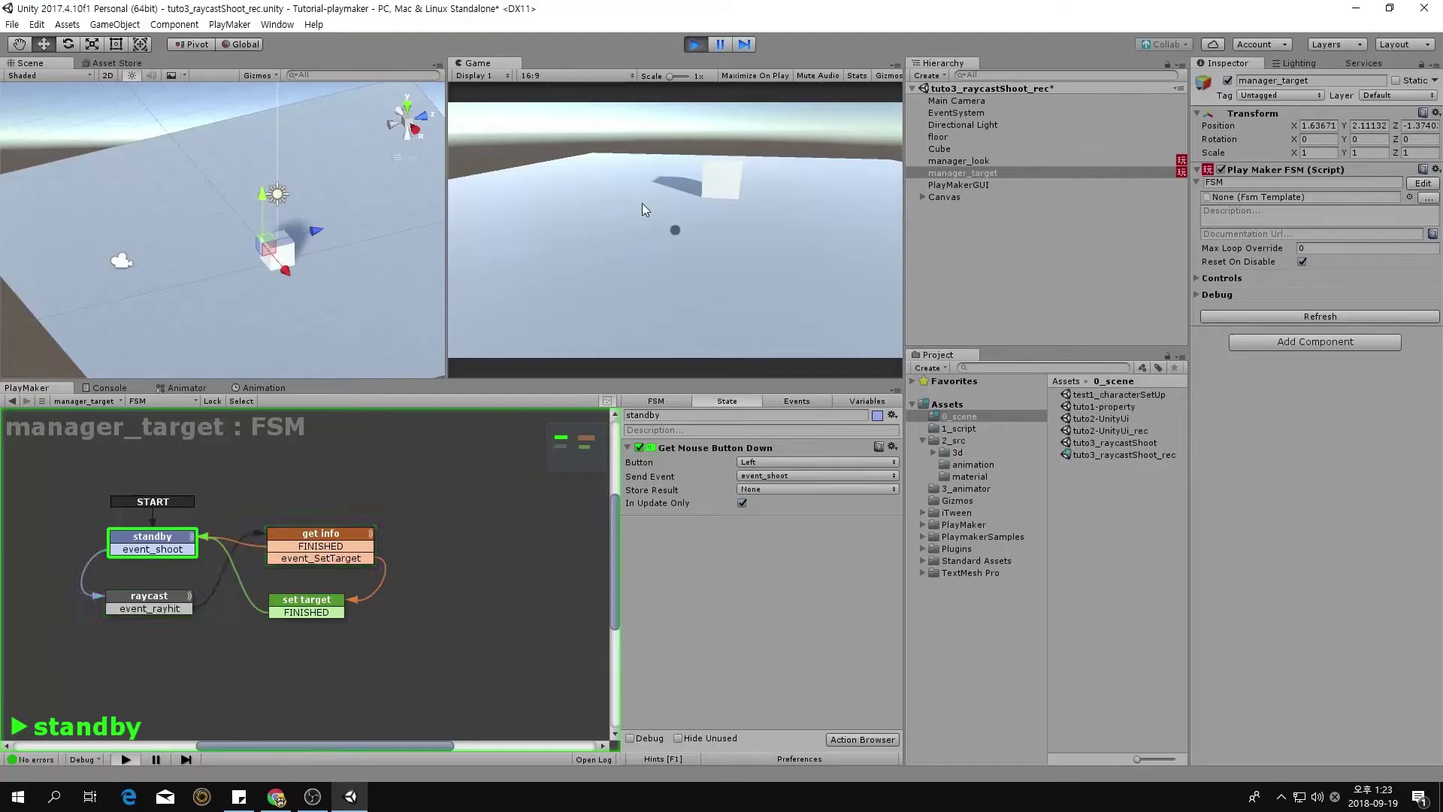
click(687, 144)
click(687, 144)
click(687, 145)
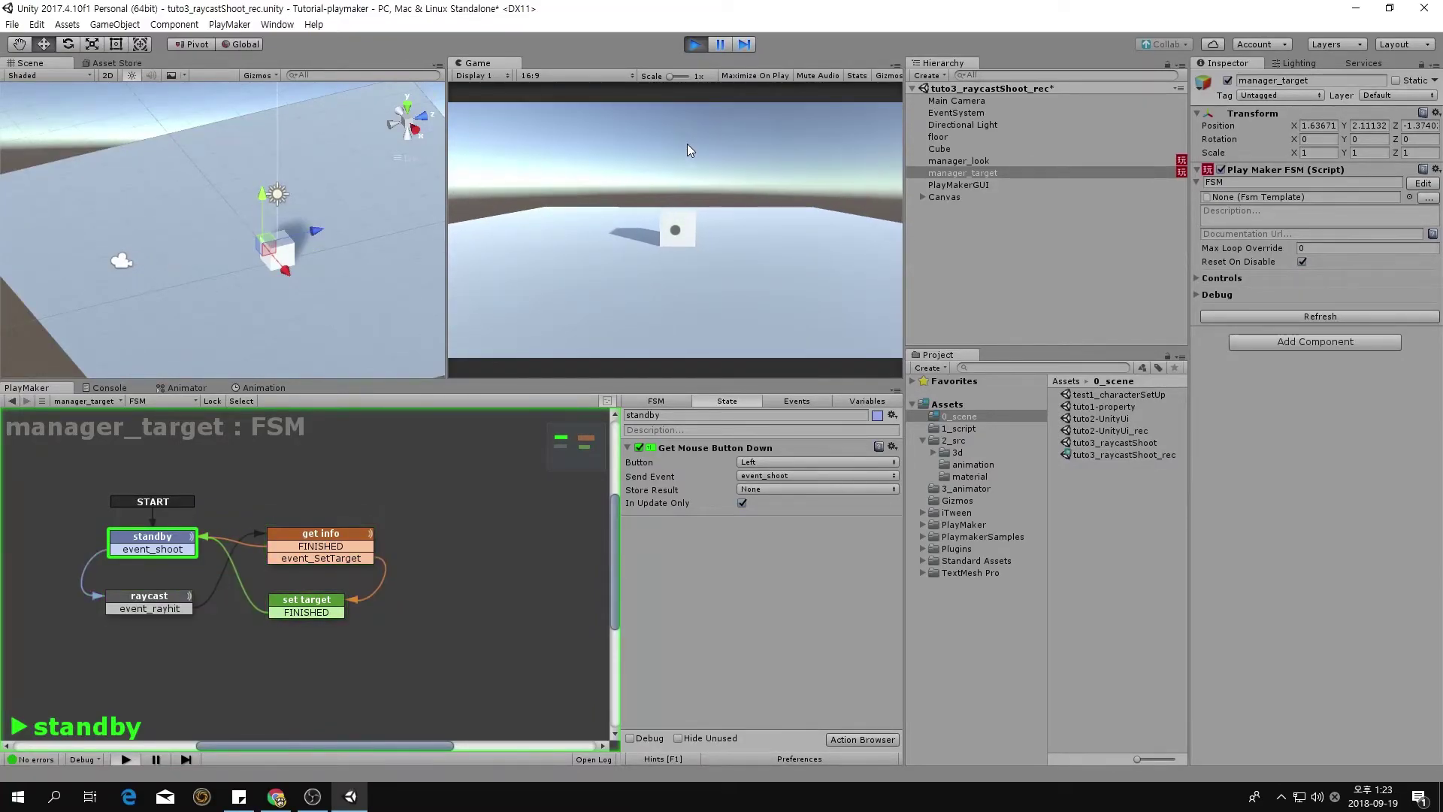
click(628, 144)
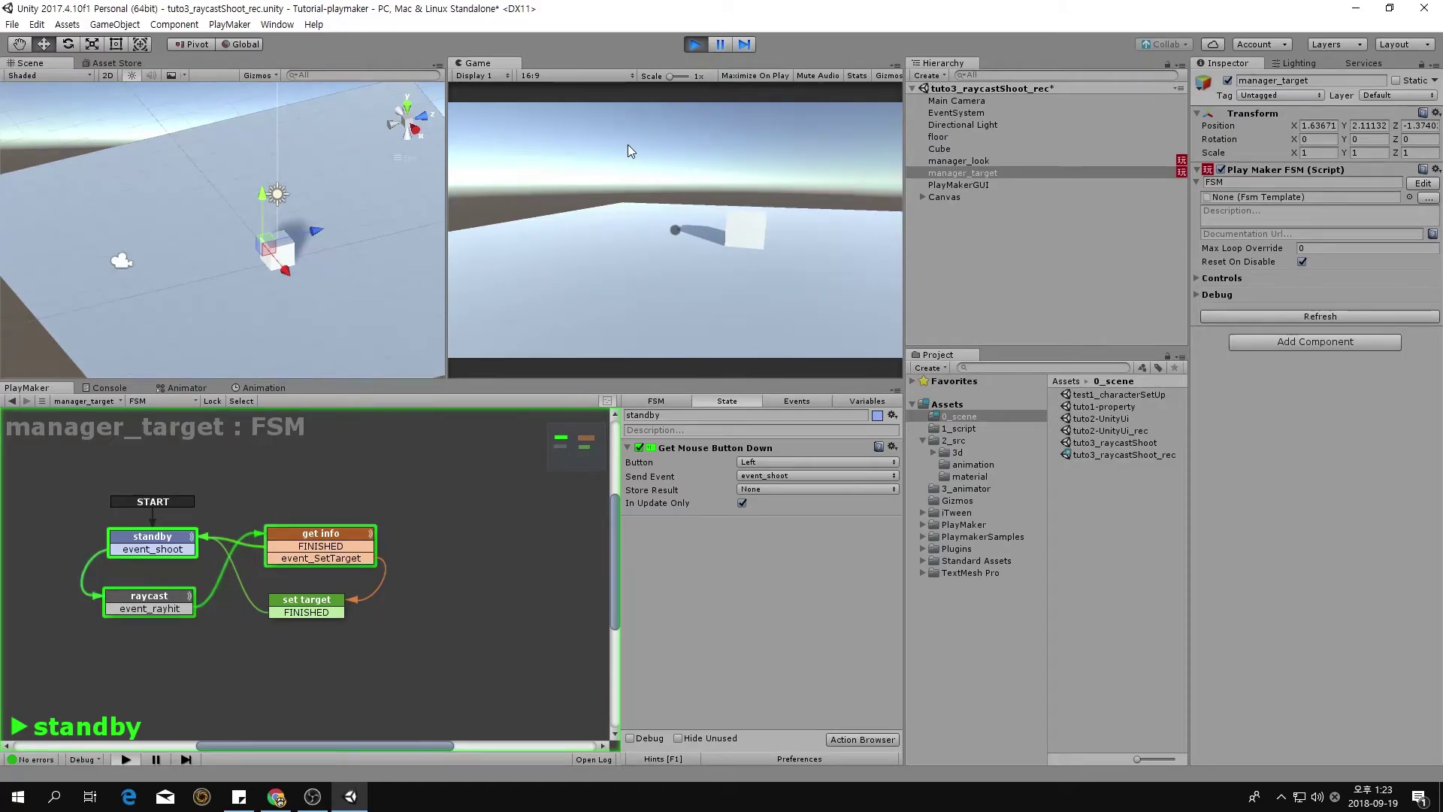
click(692, 144)
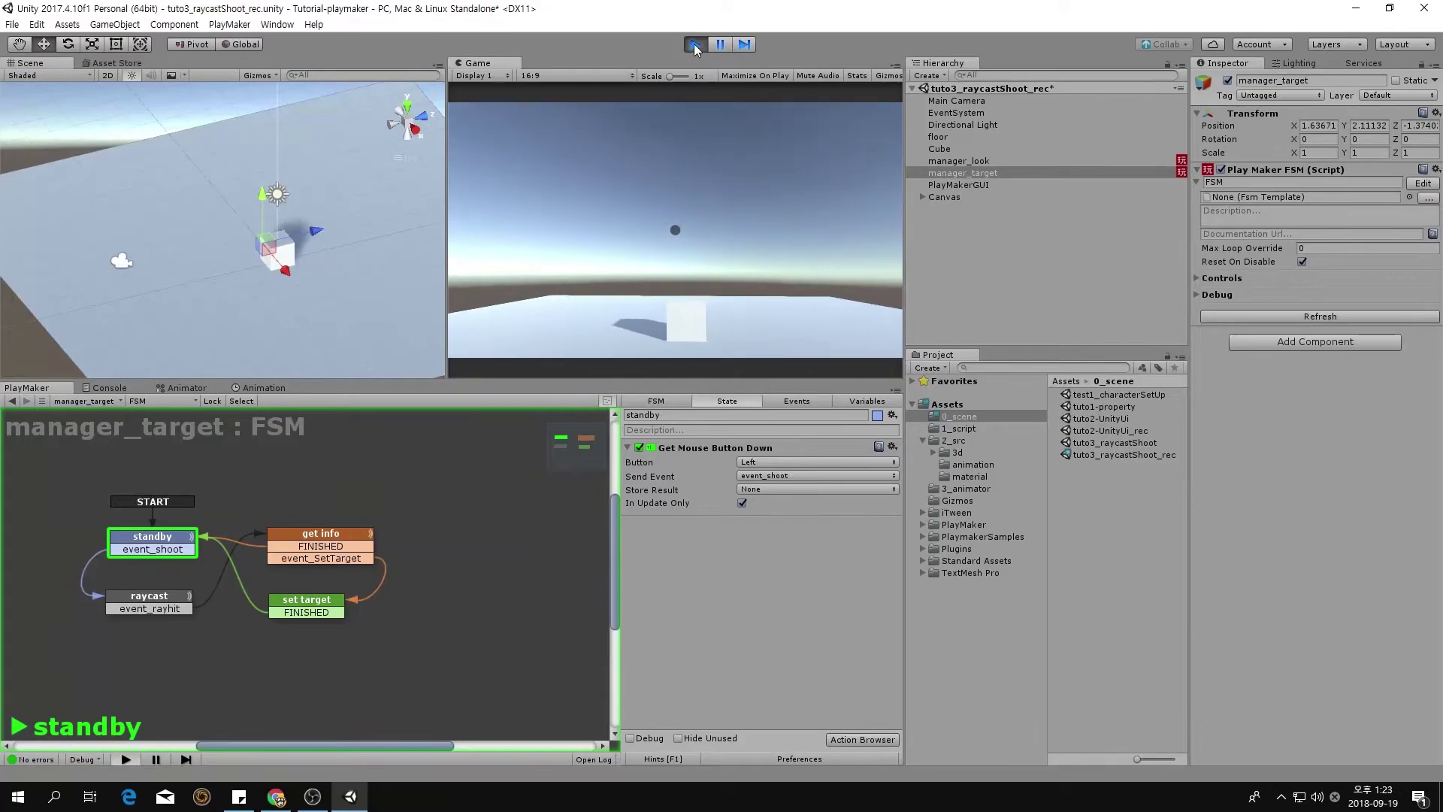
click(694, 45)
click(1018, 246)
key(ctrl+s)
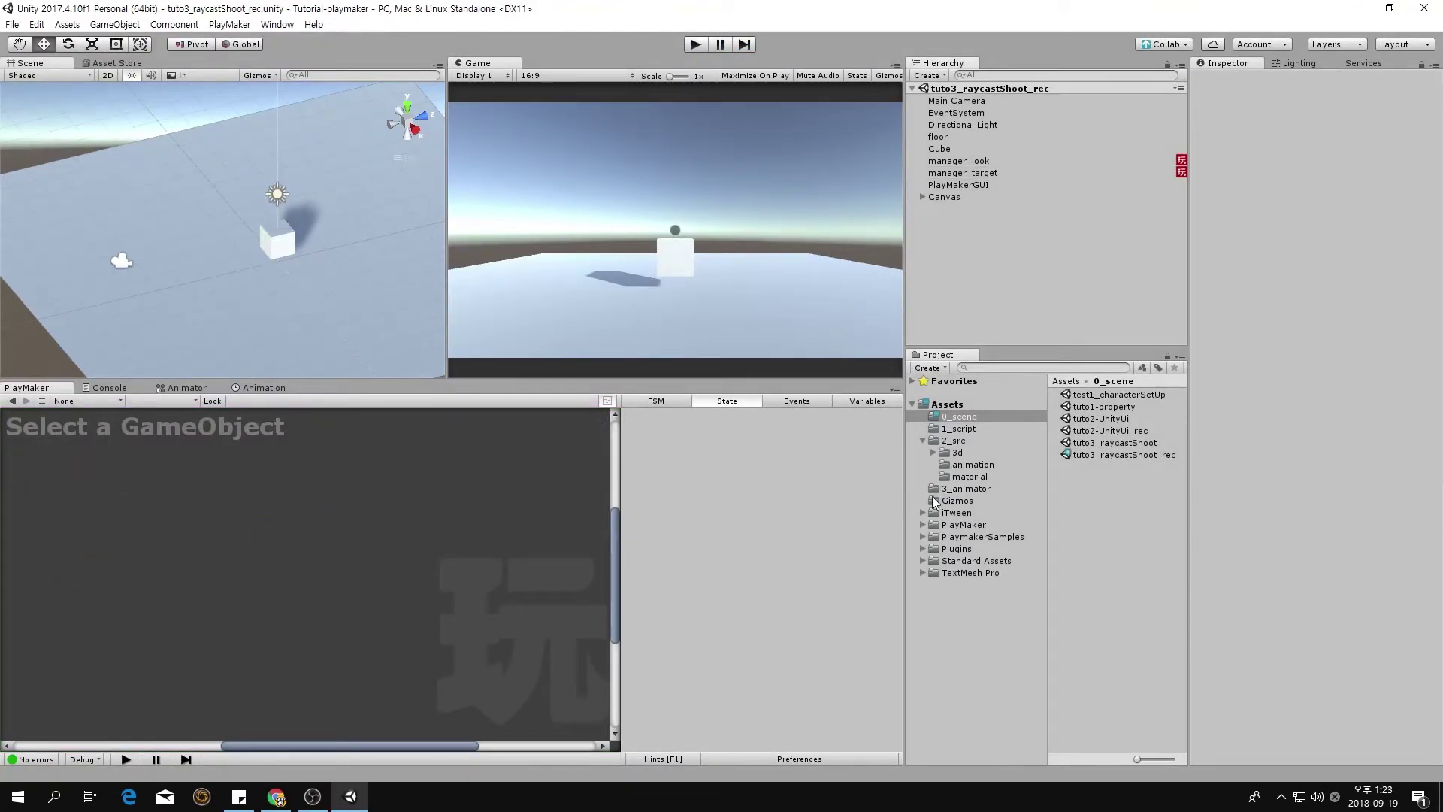
- Create a new material named CubeBlue in the 2_src/material folder
click(968, 477)
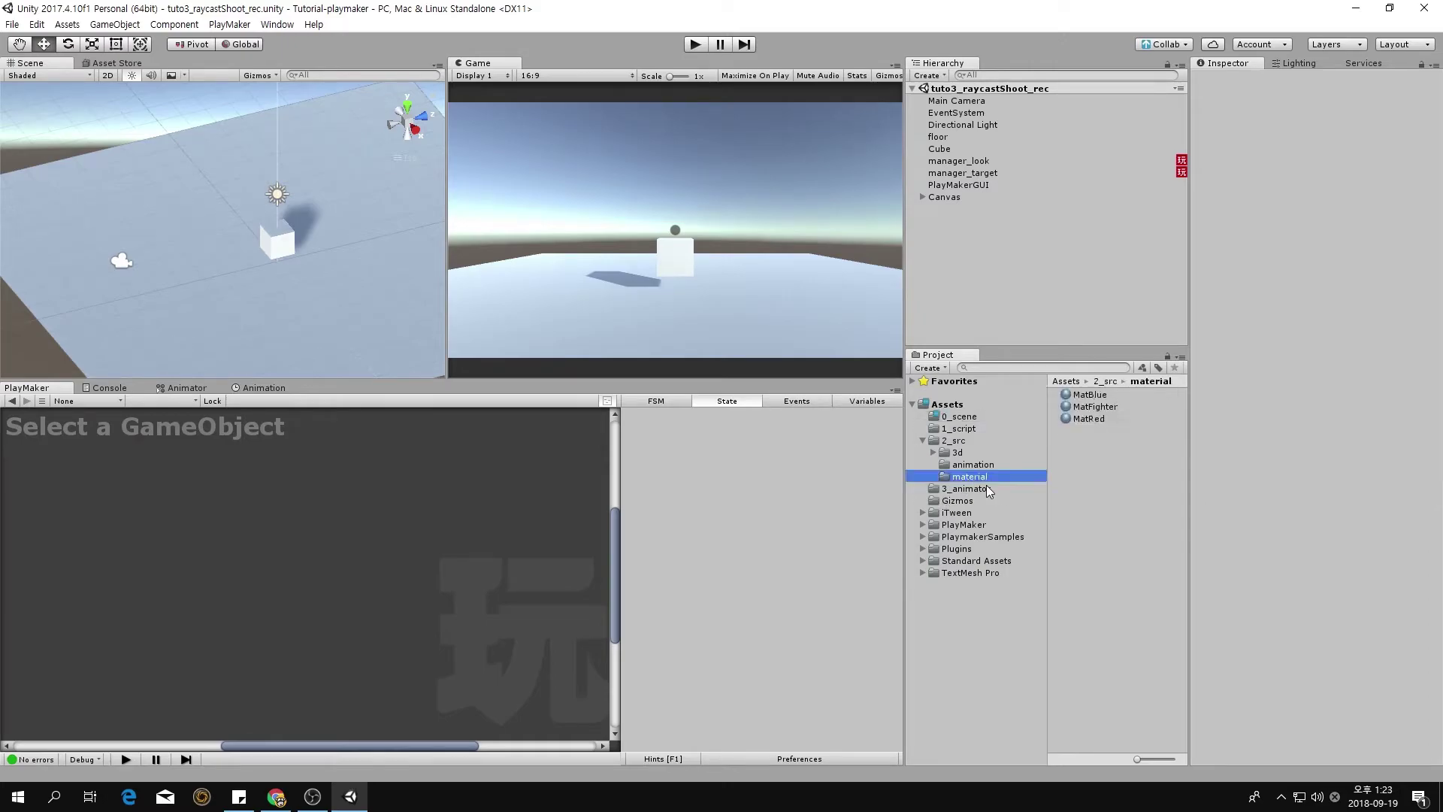
right_click(1084, 459)
mouse_move(1124, 468)
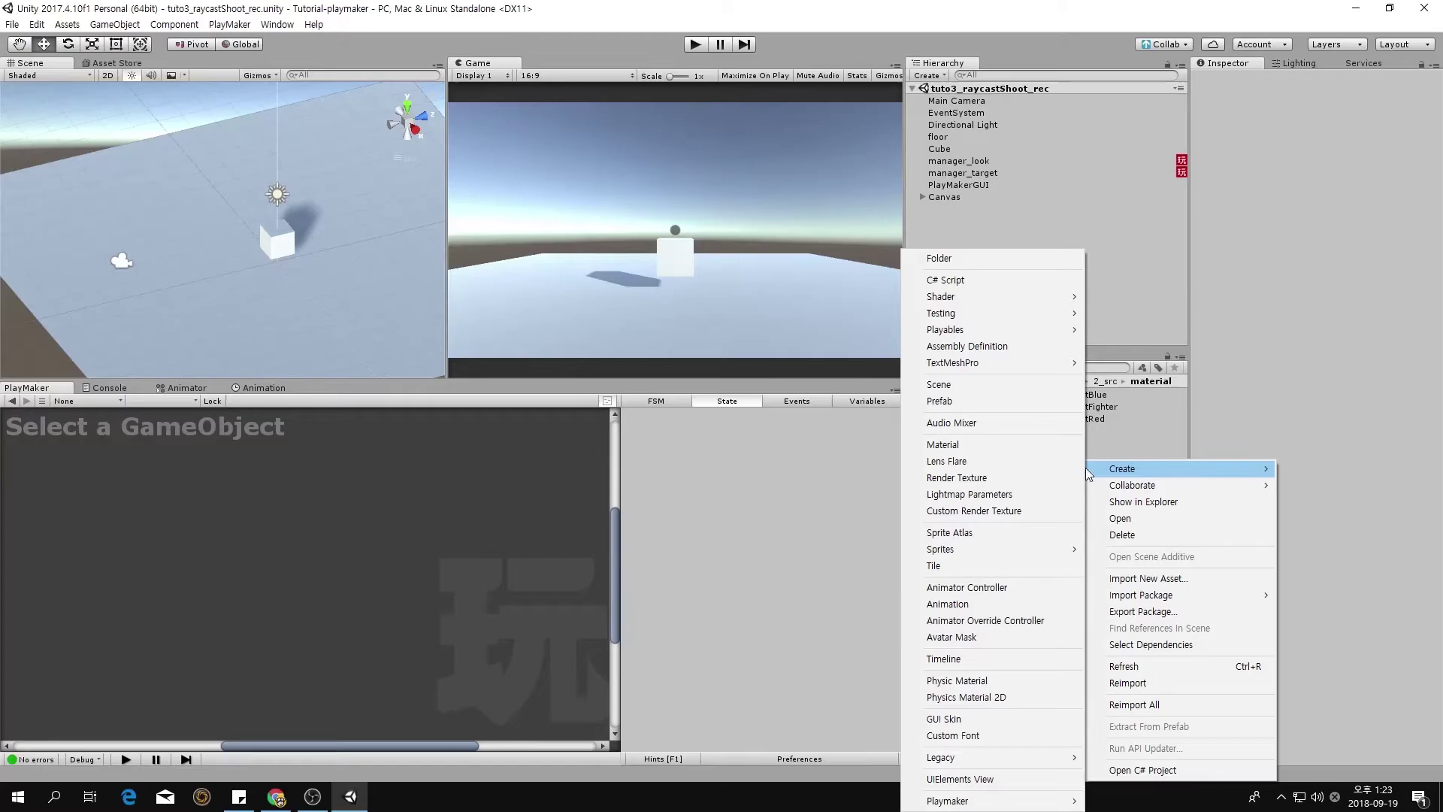
click(1039, 444)
text(CubeBlue)
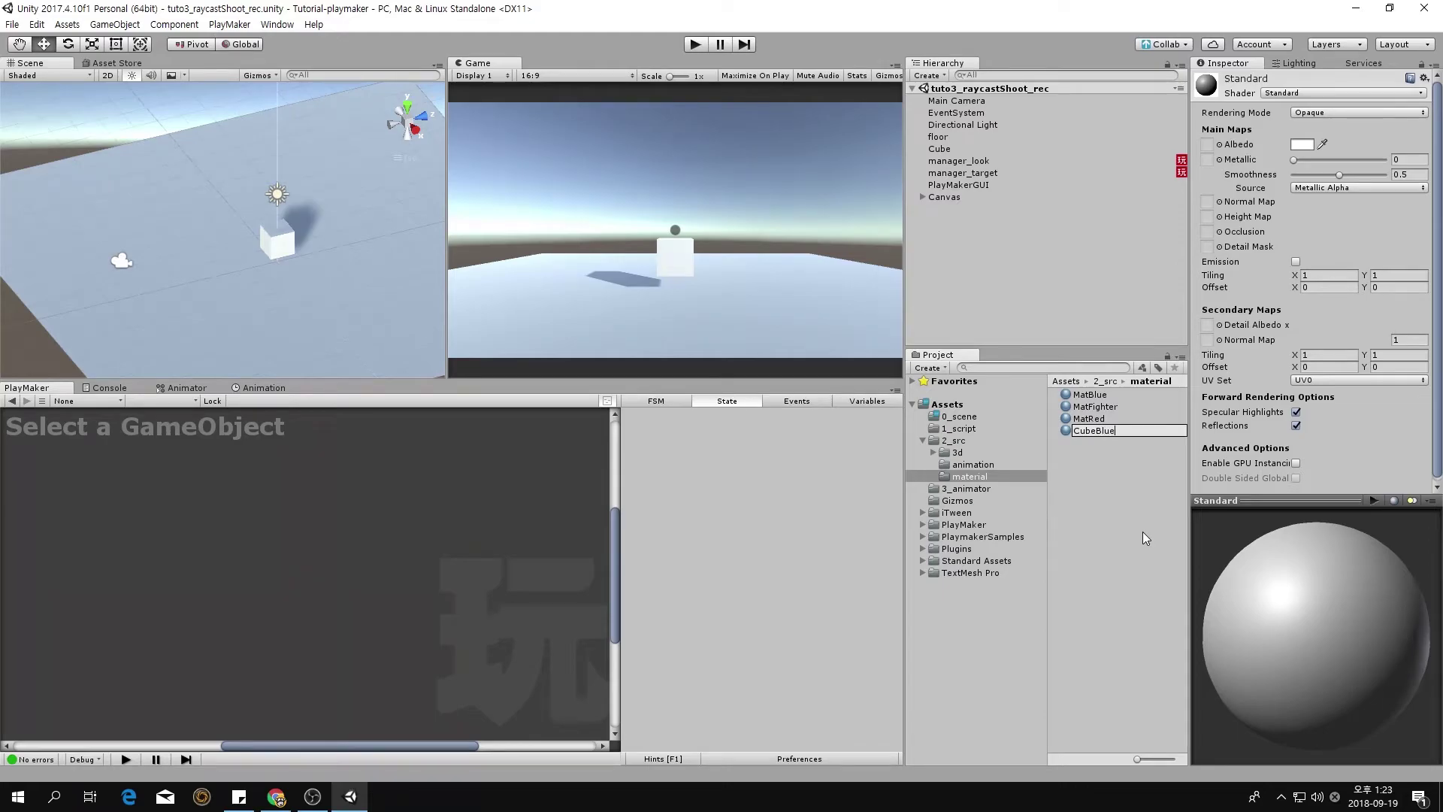
key(Return)
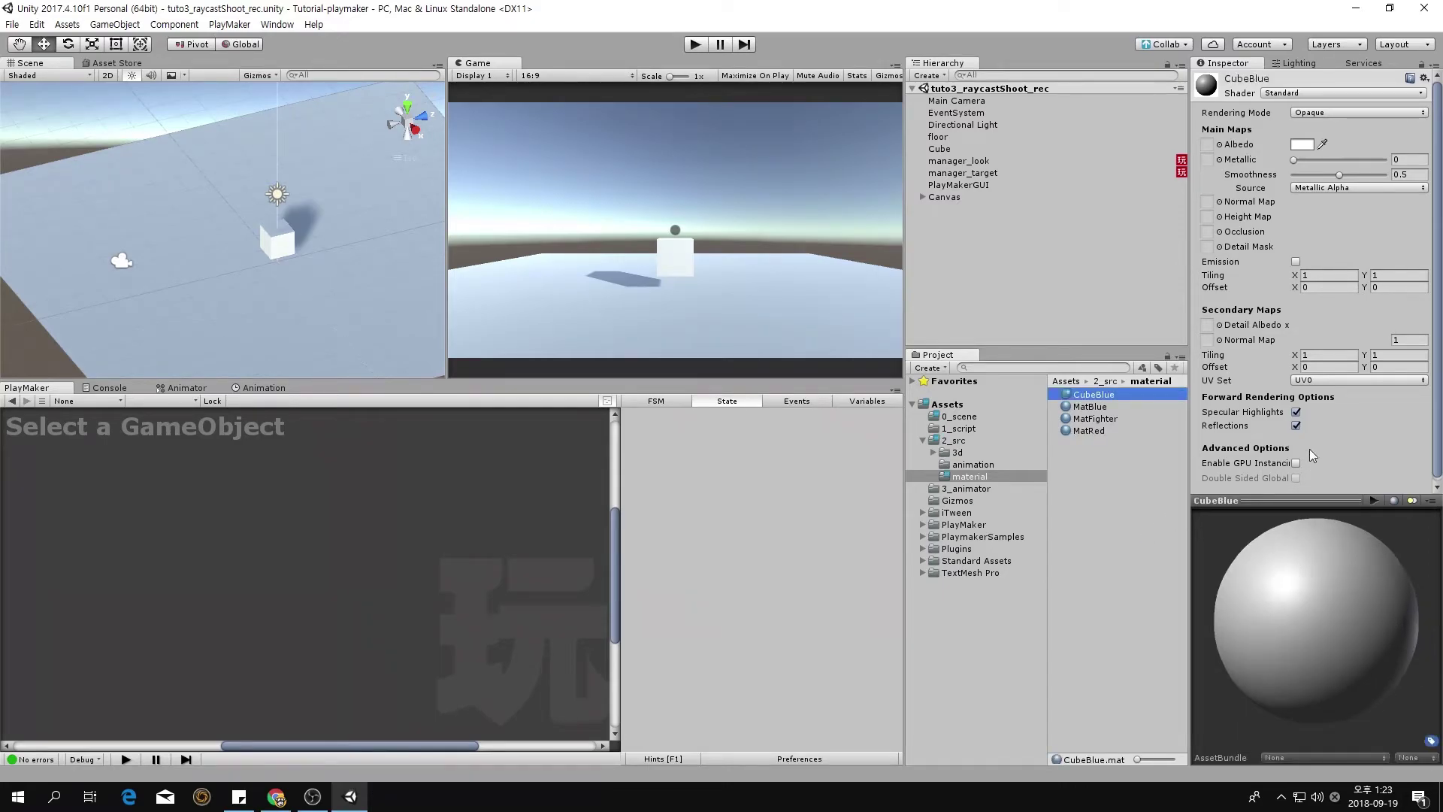
- Disable specular highlights and reflections on the CubeBlue material and enable GPU instancing
click(1298, 410)
click(1296, 425)
click(1297, 459)
- Set the CubeBlue material's albedo color to a medium blue, about hex 3A5CFF
click(1302, 141)
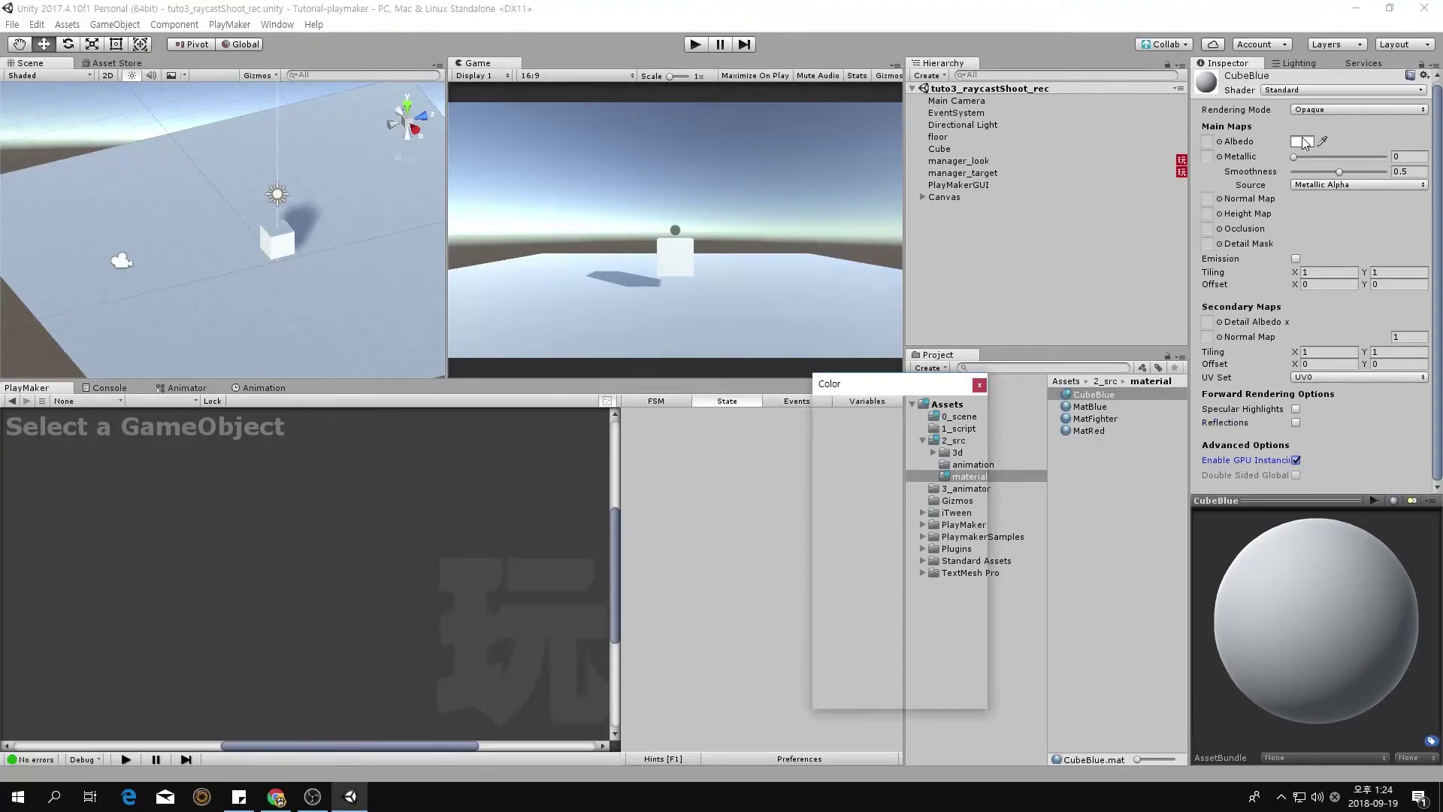
click(959, 485)
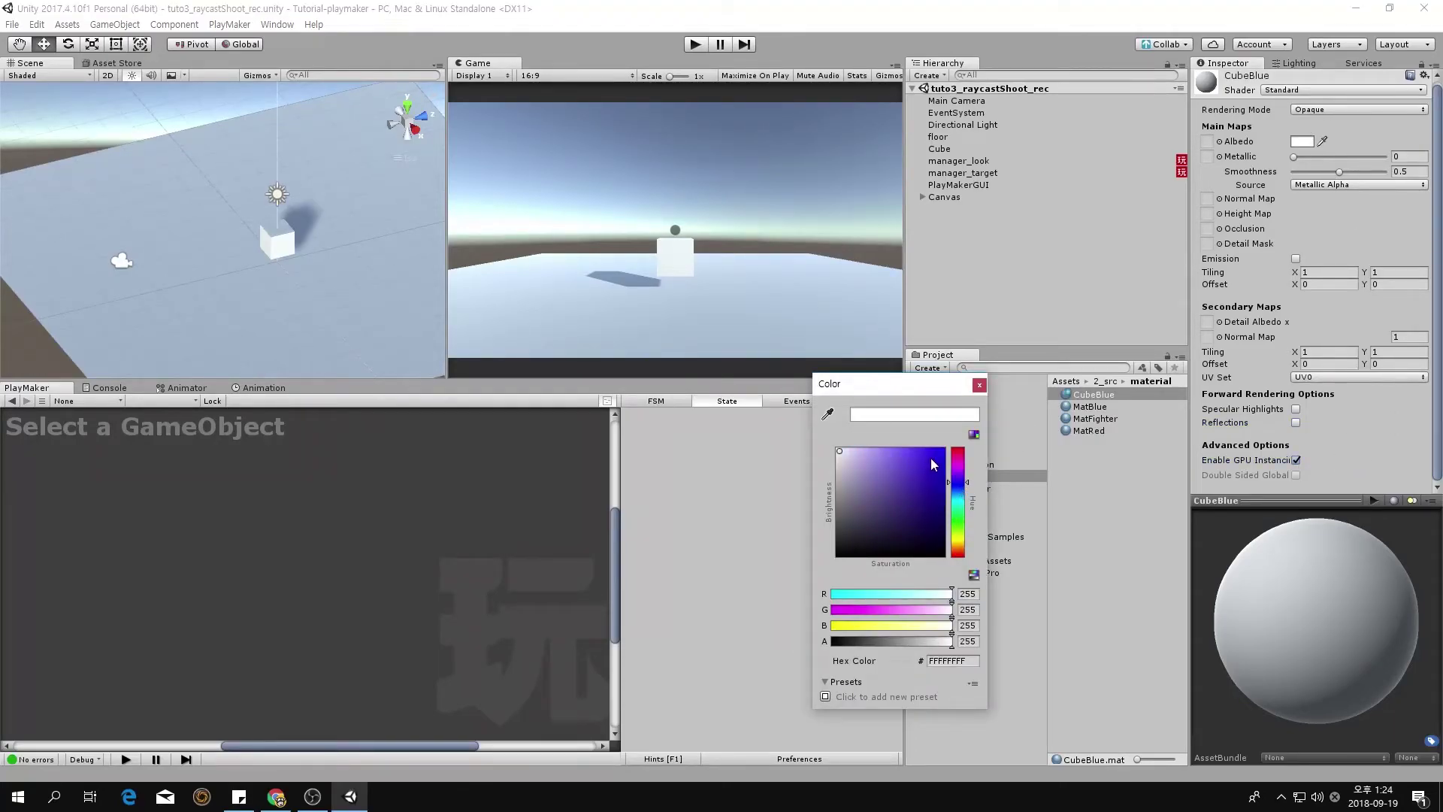
drag(926, 457, 919, 450)
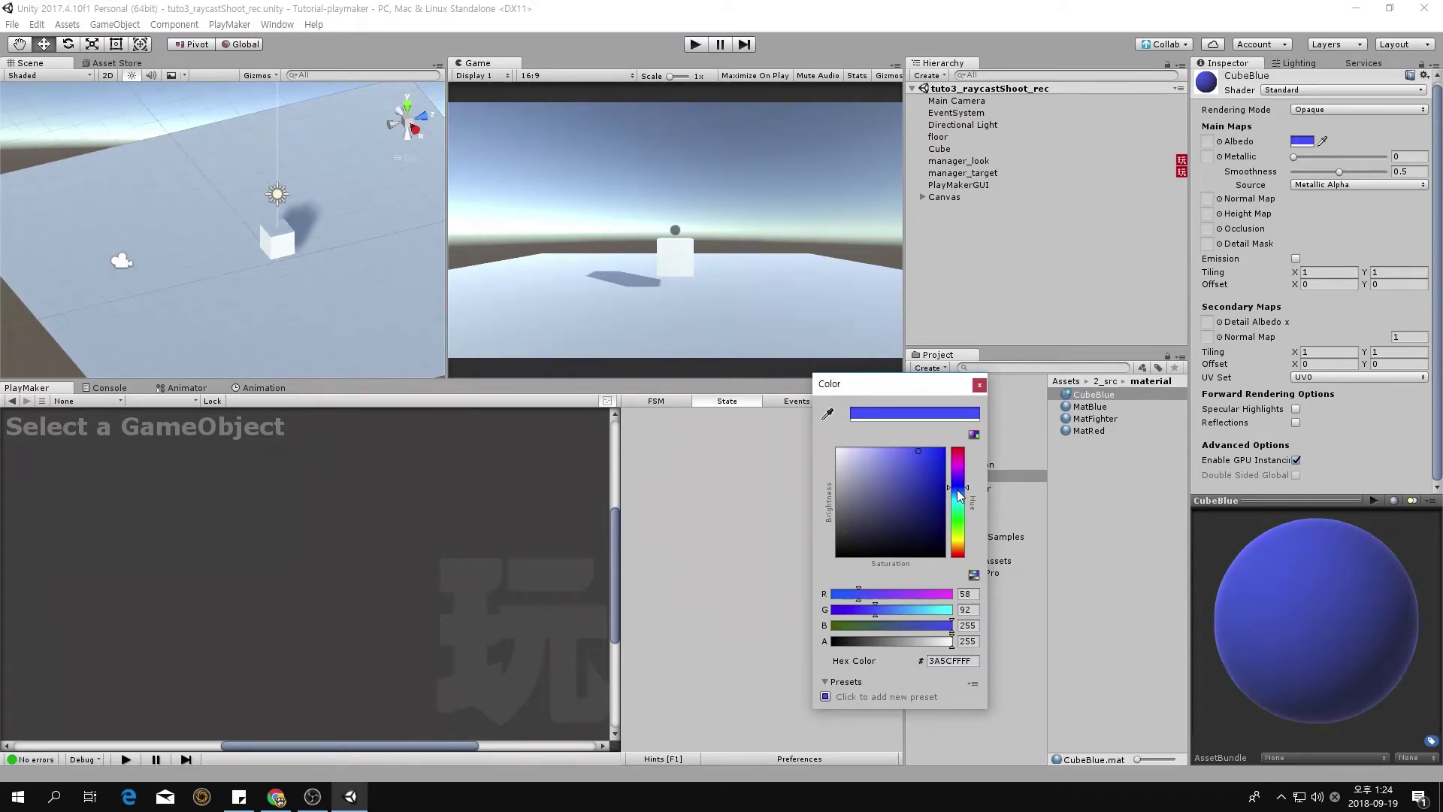
click(980, 385)
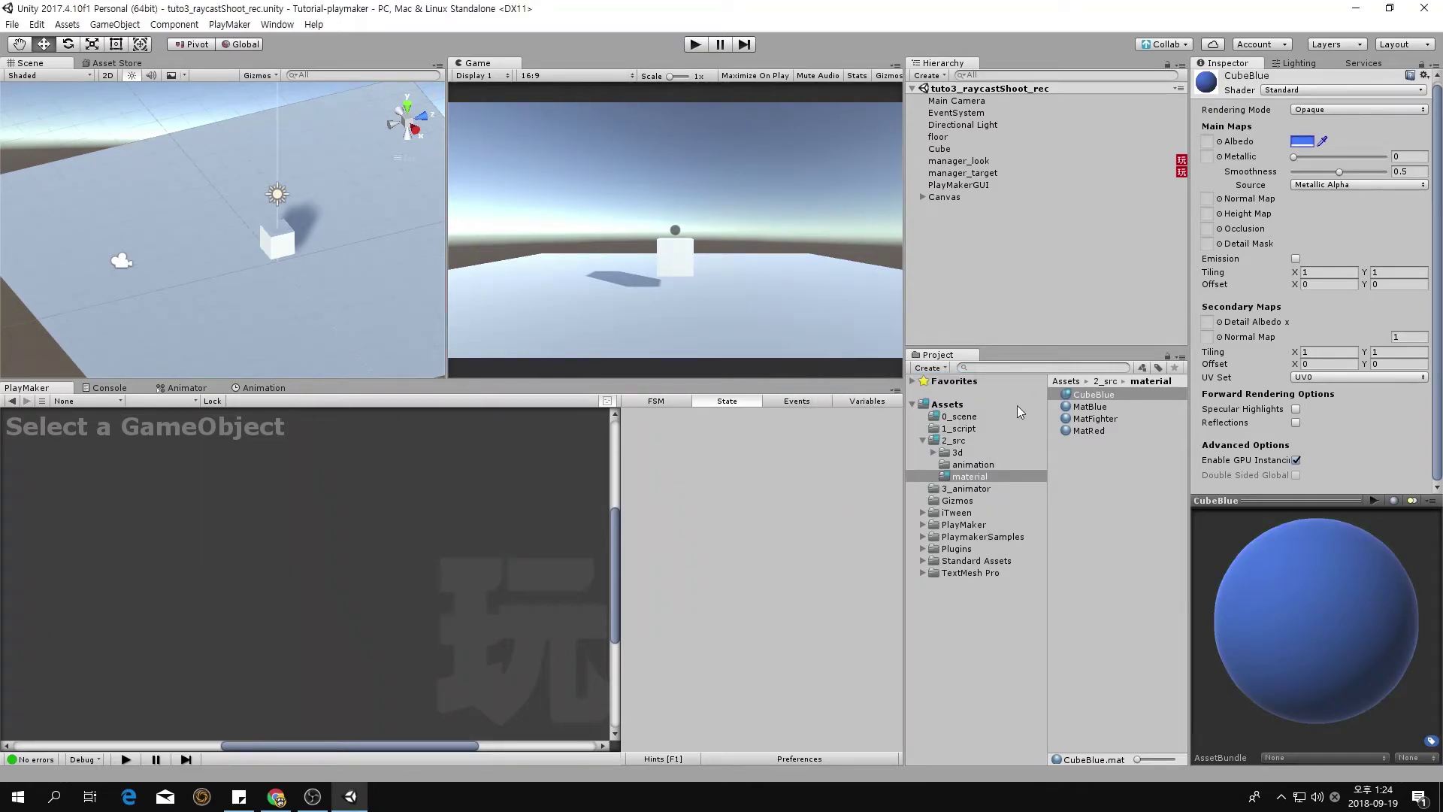
- Rename the Cube object in the scene as CubeBlue
click(953, 149)
click(977, 151)
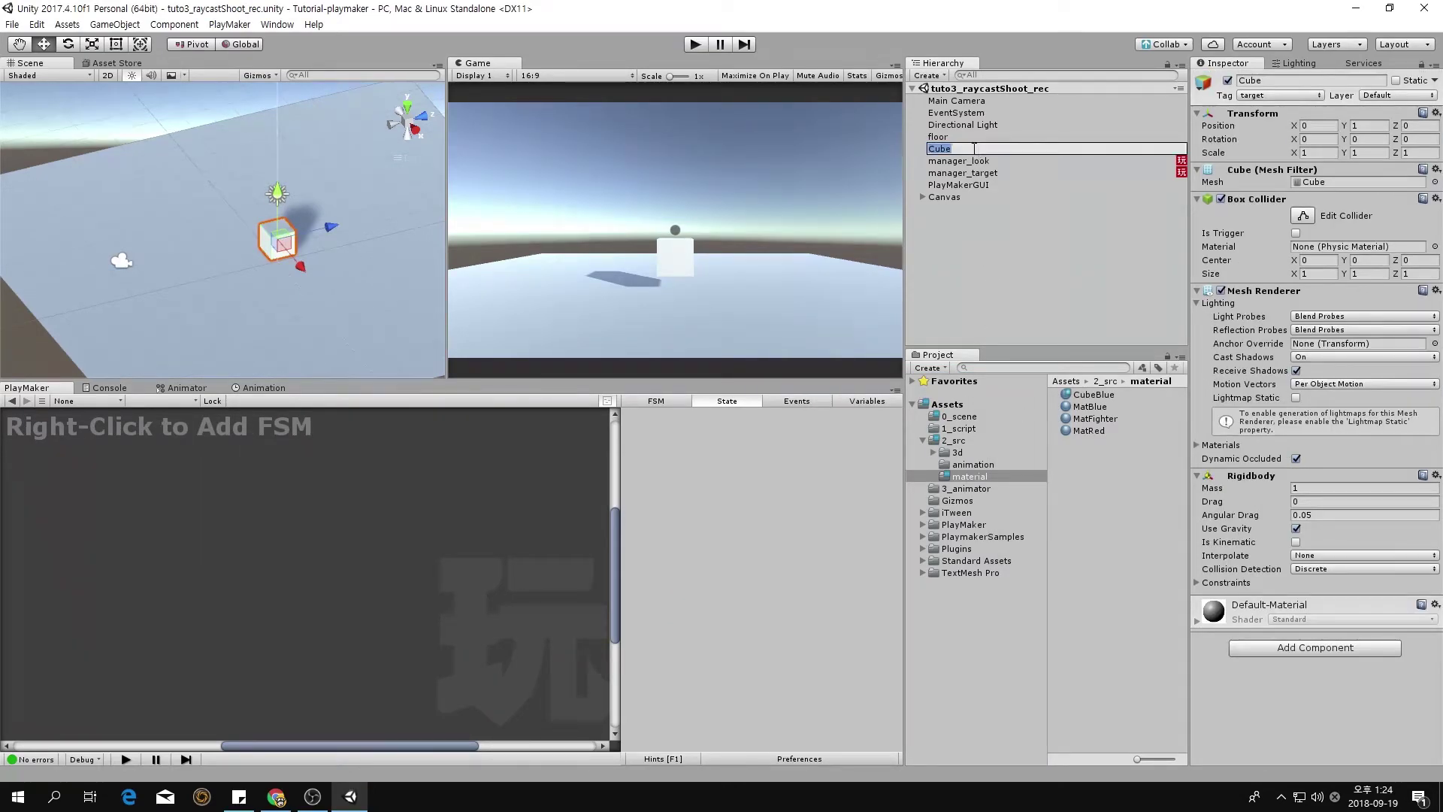
text(Blue)
key(Return)
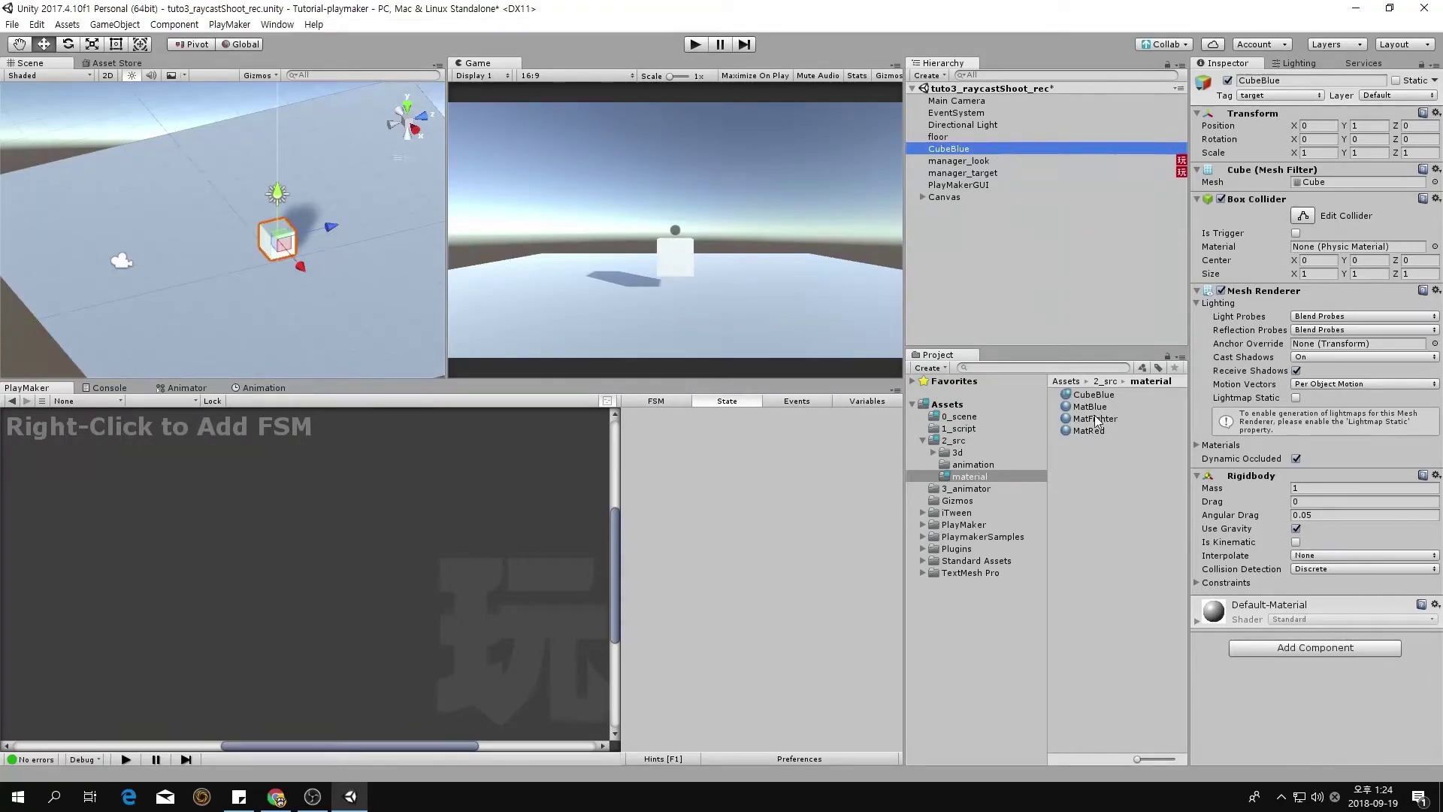
- Apply the CubeBlue material to the CubeBlue object
drag(1101, 396, 1280, 680)
click(1025, 270)
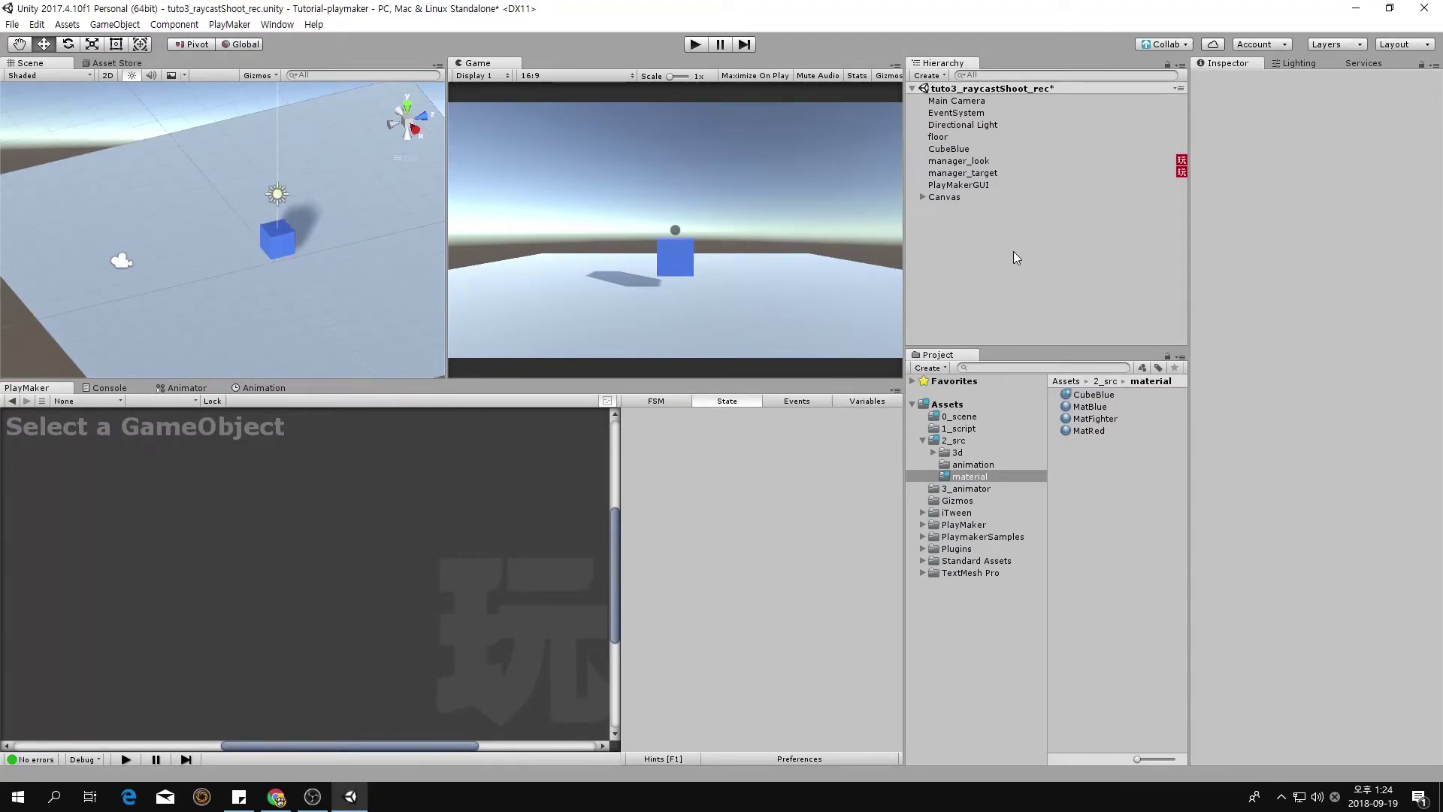
- Rename the set target state in the manager_target FSM as "set target and force"
click(987, 176)
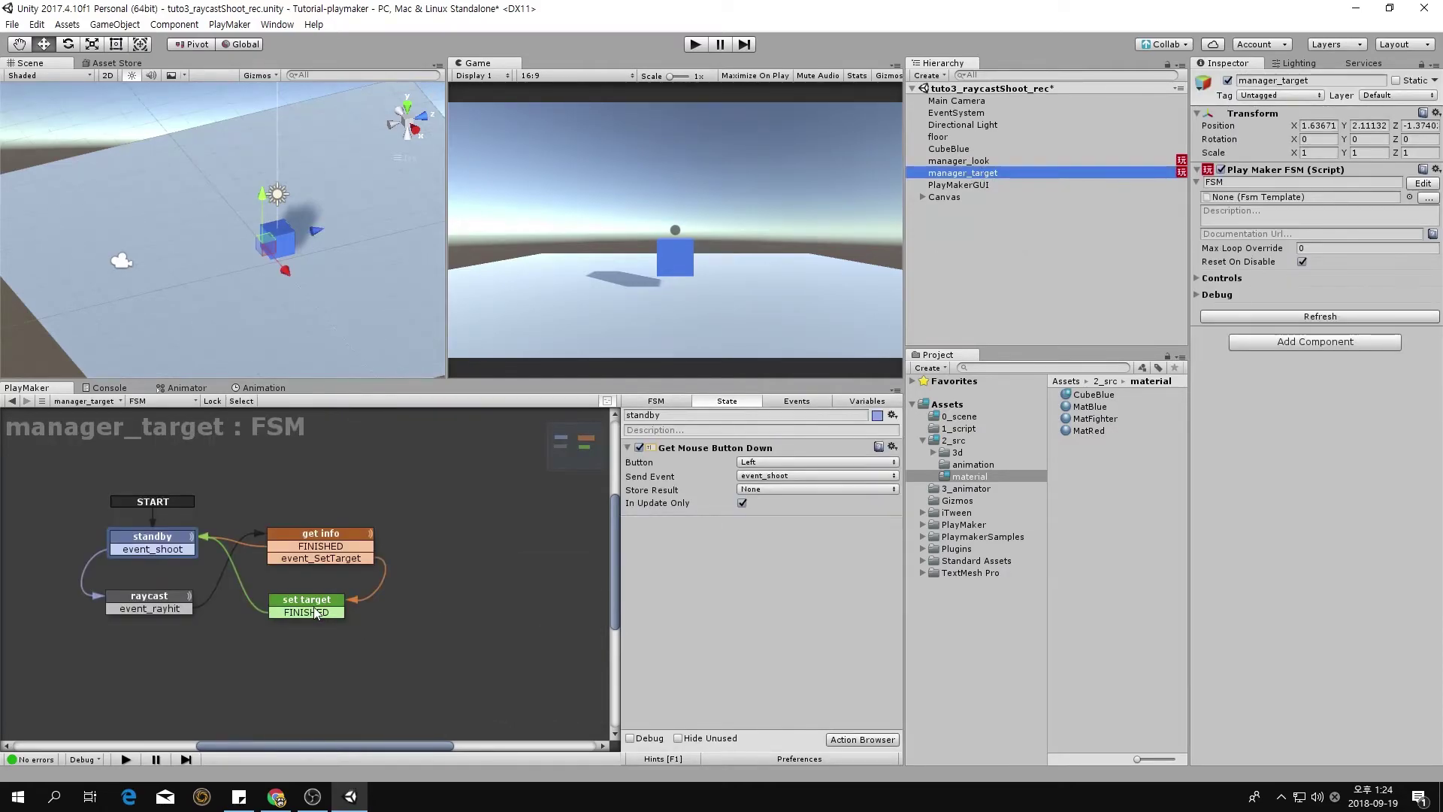
click(317, 604)
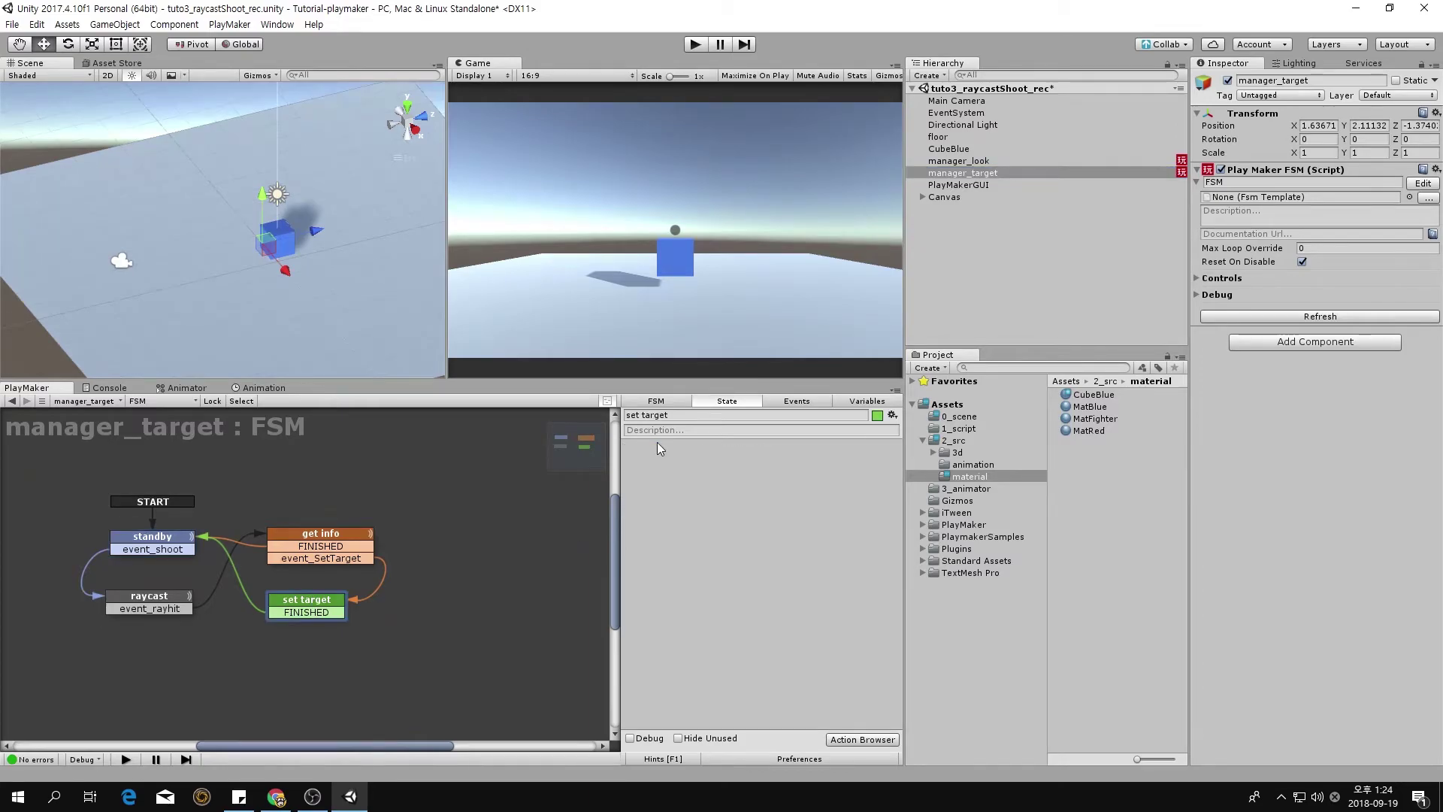
click(736, 416)
text(a)
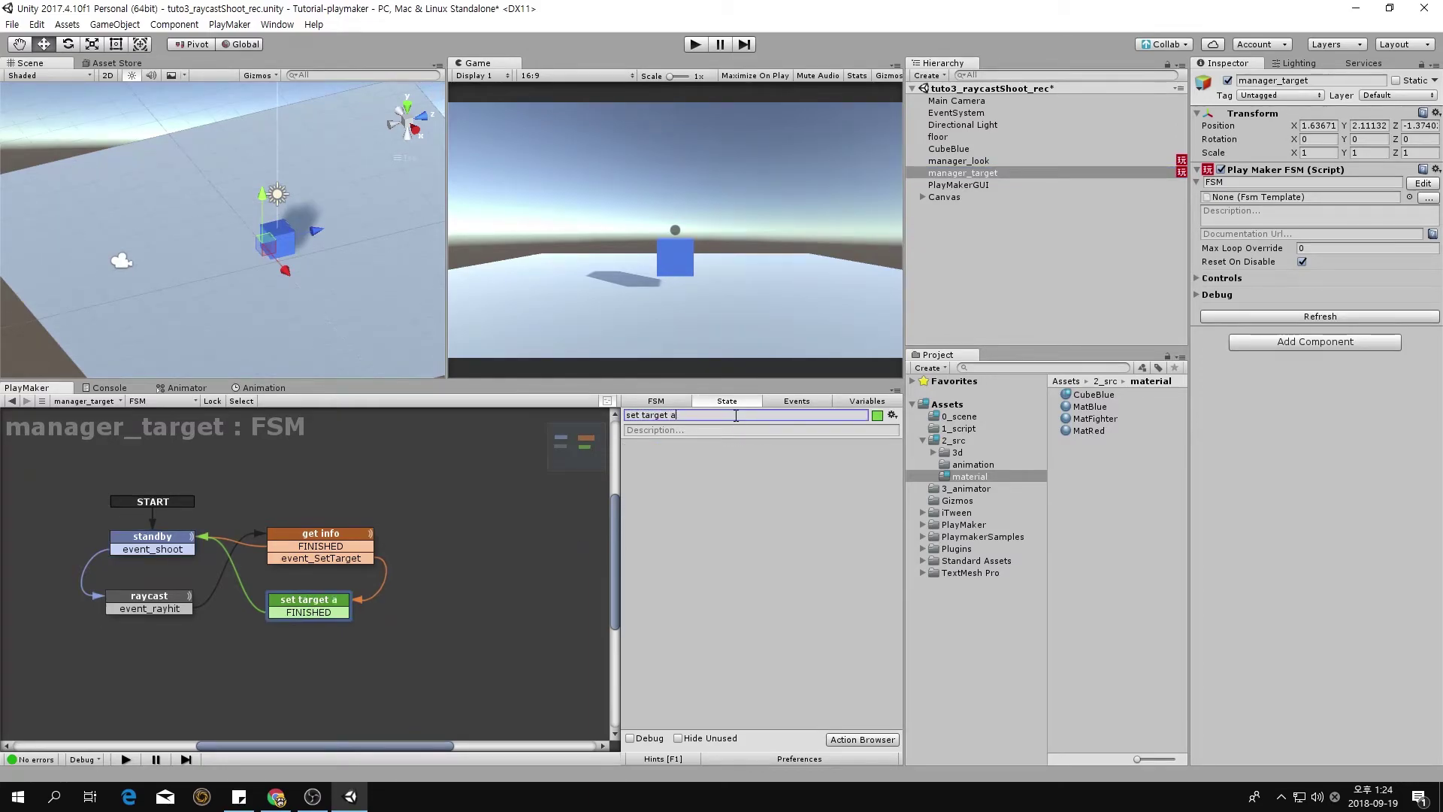
text(nd force)
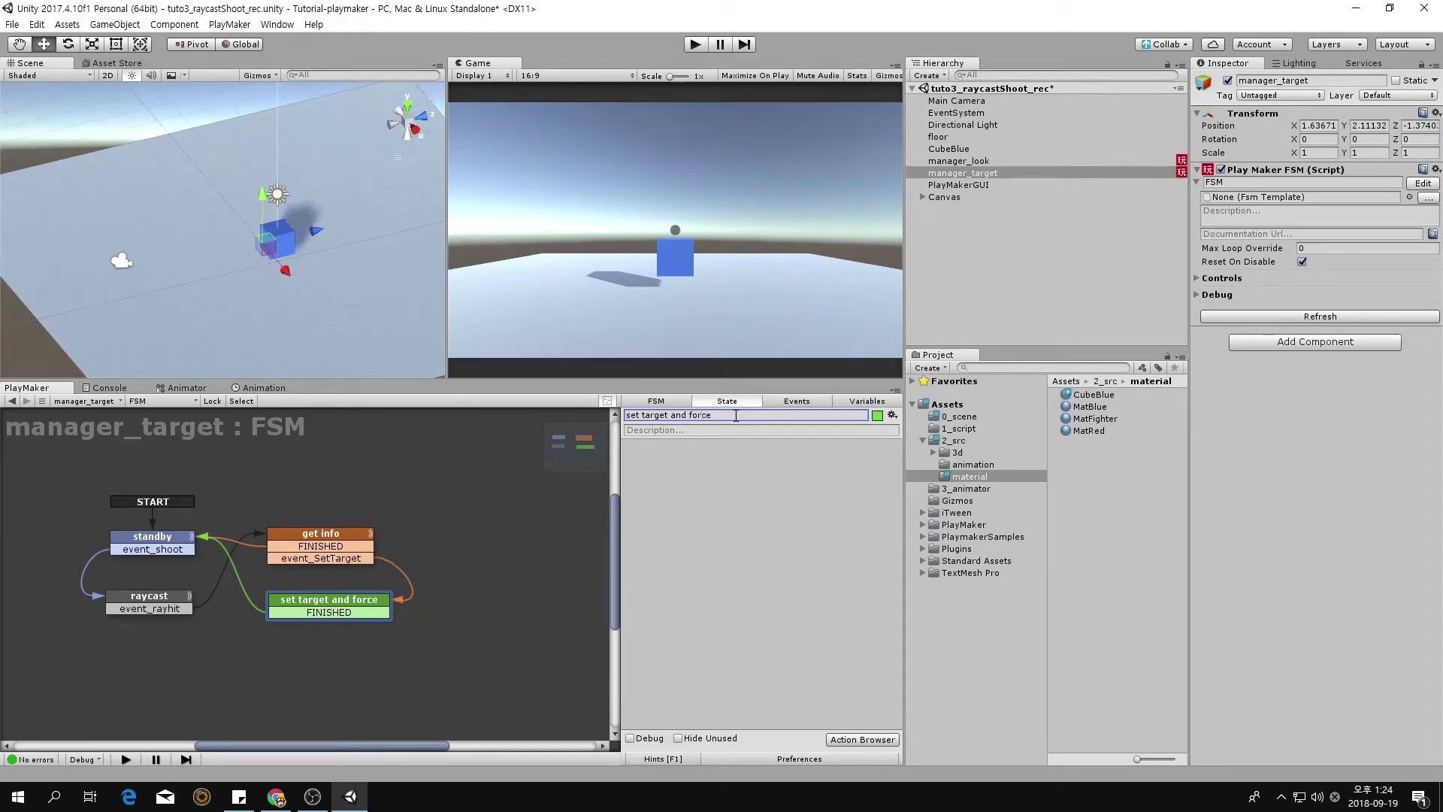
- Add an Add Force action to the set target and force state
double_click(714, 531)
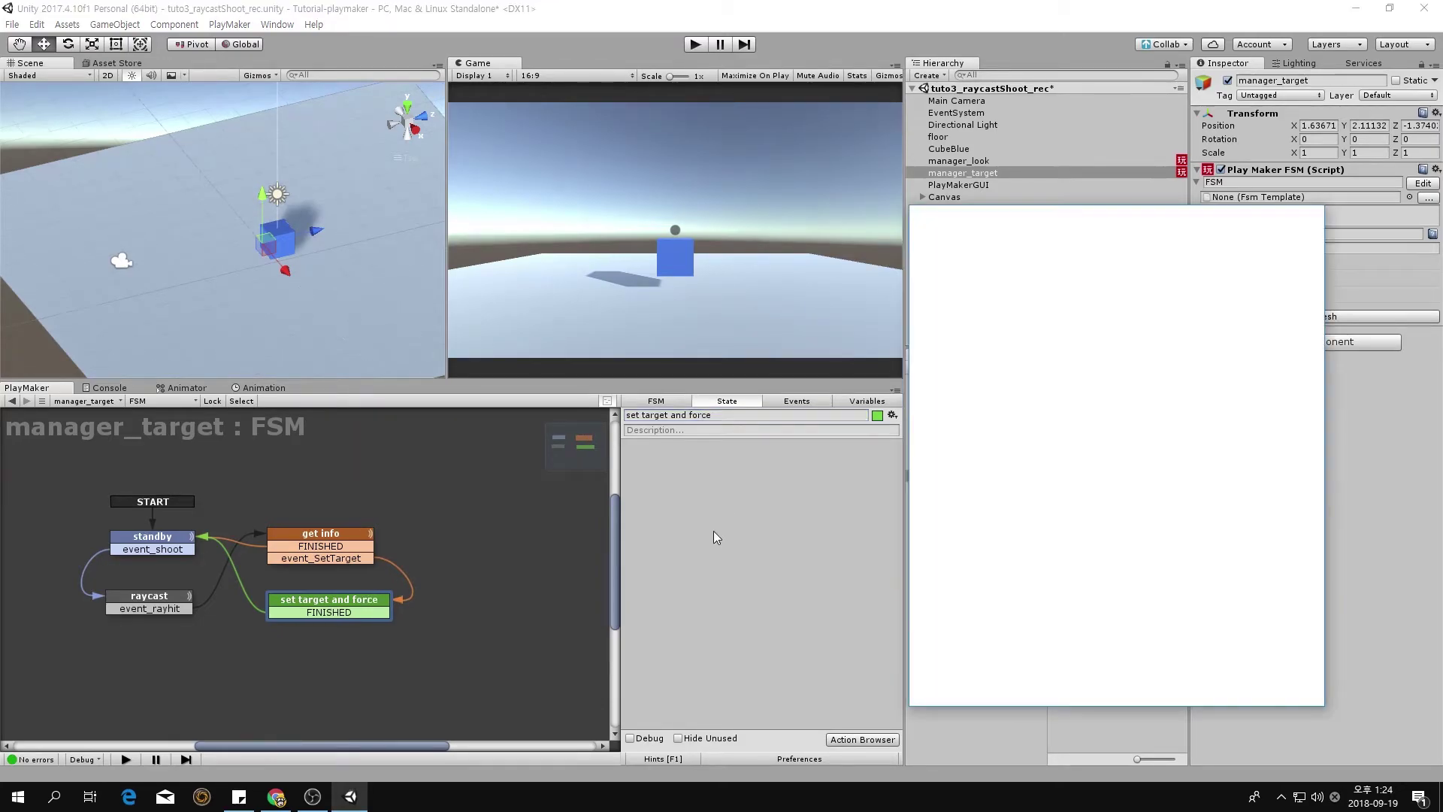
text(add)
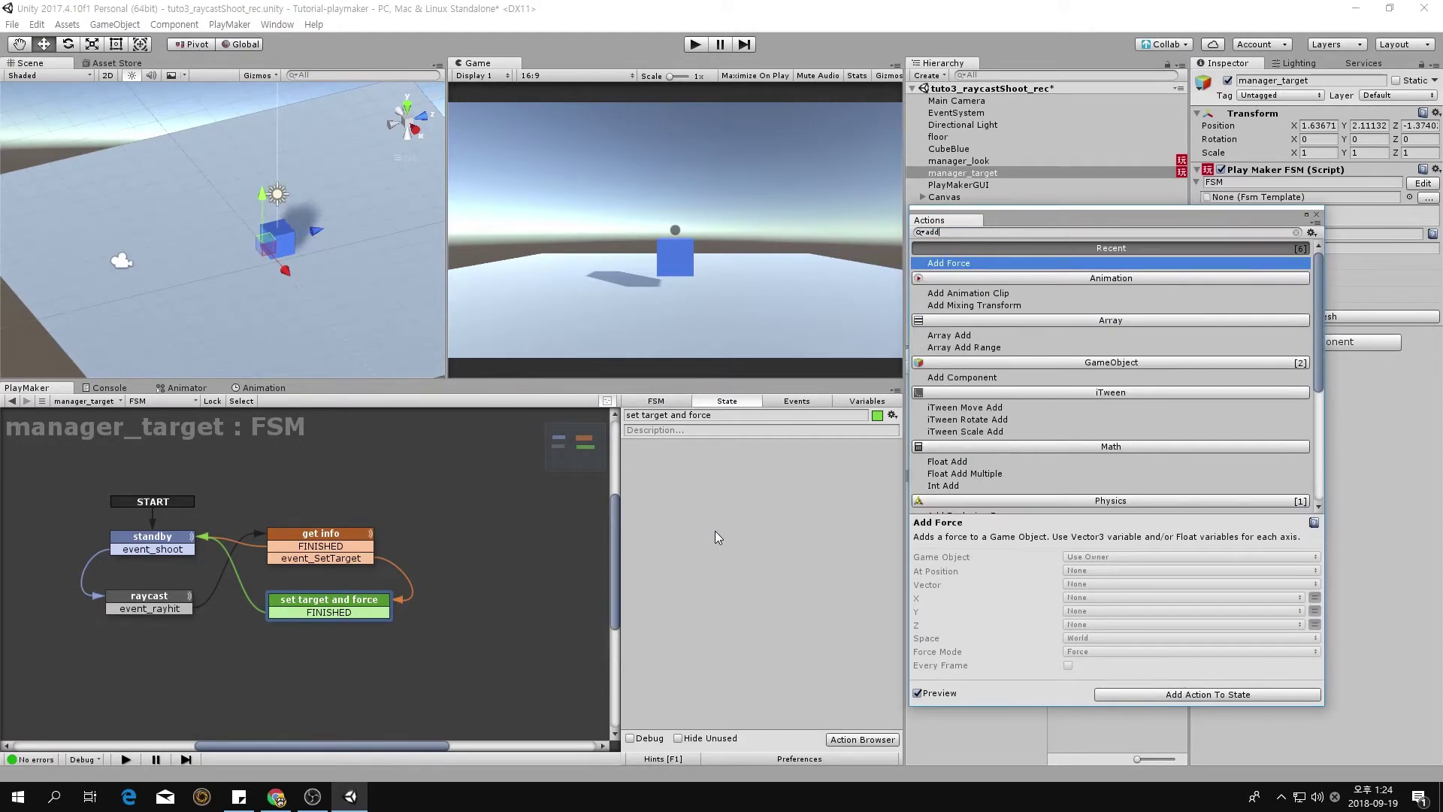
key(Return)
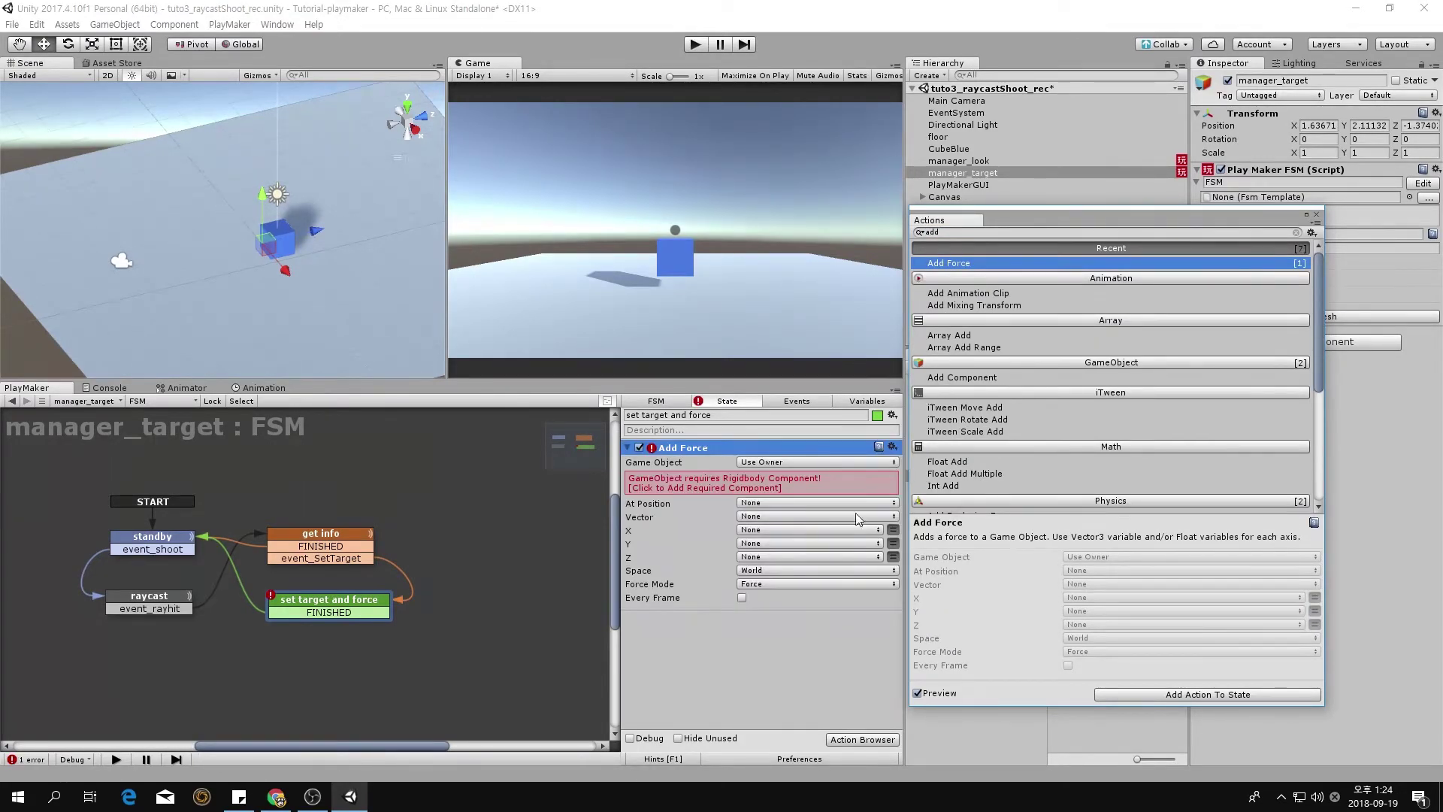
click(1316, 215)
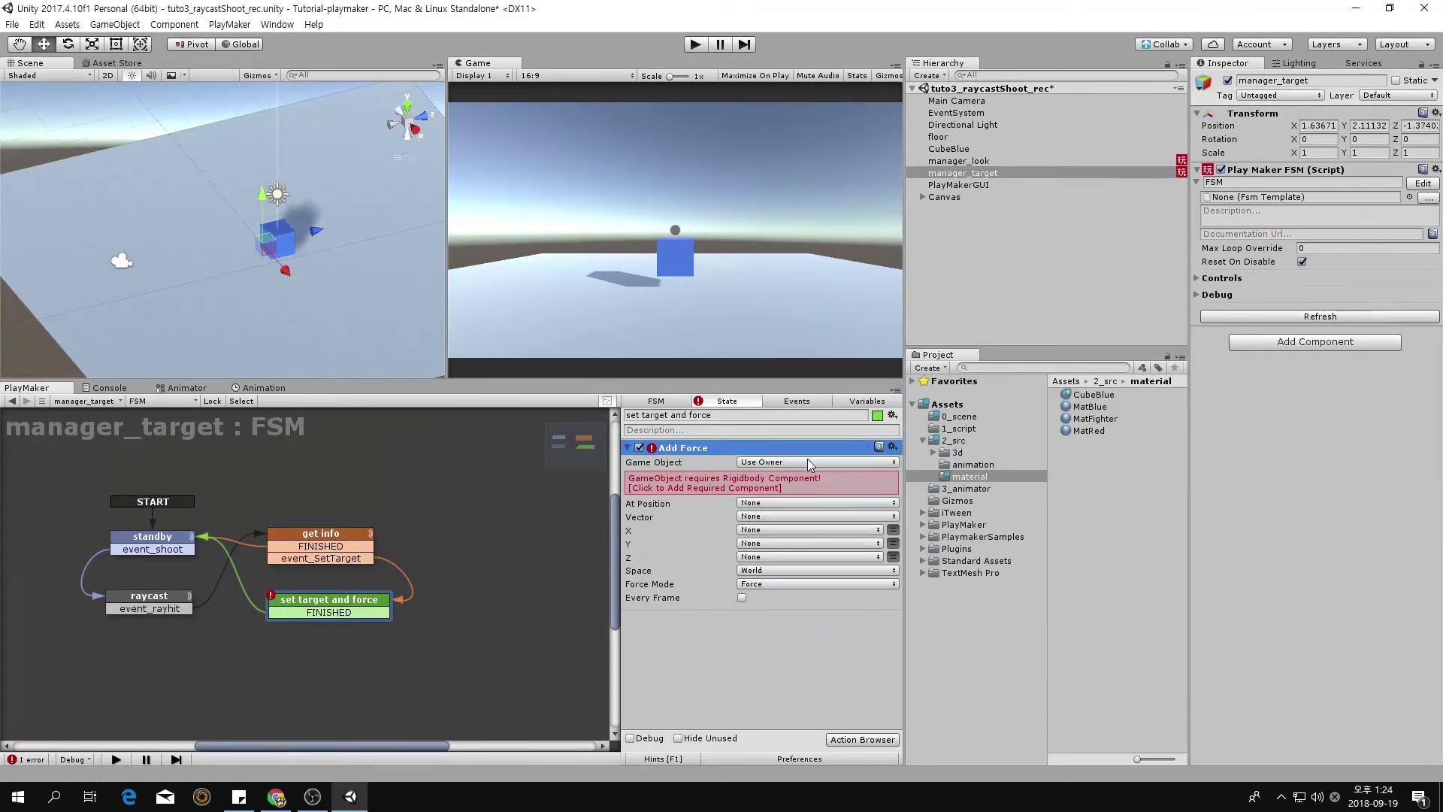
- Make the Add Force action act on the objTarget variable, with a Z force of -120
click(809, 462)
click(815, 496)
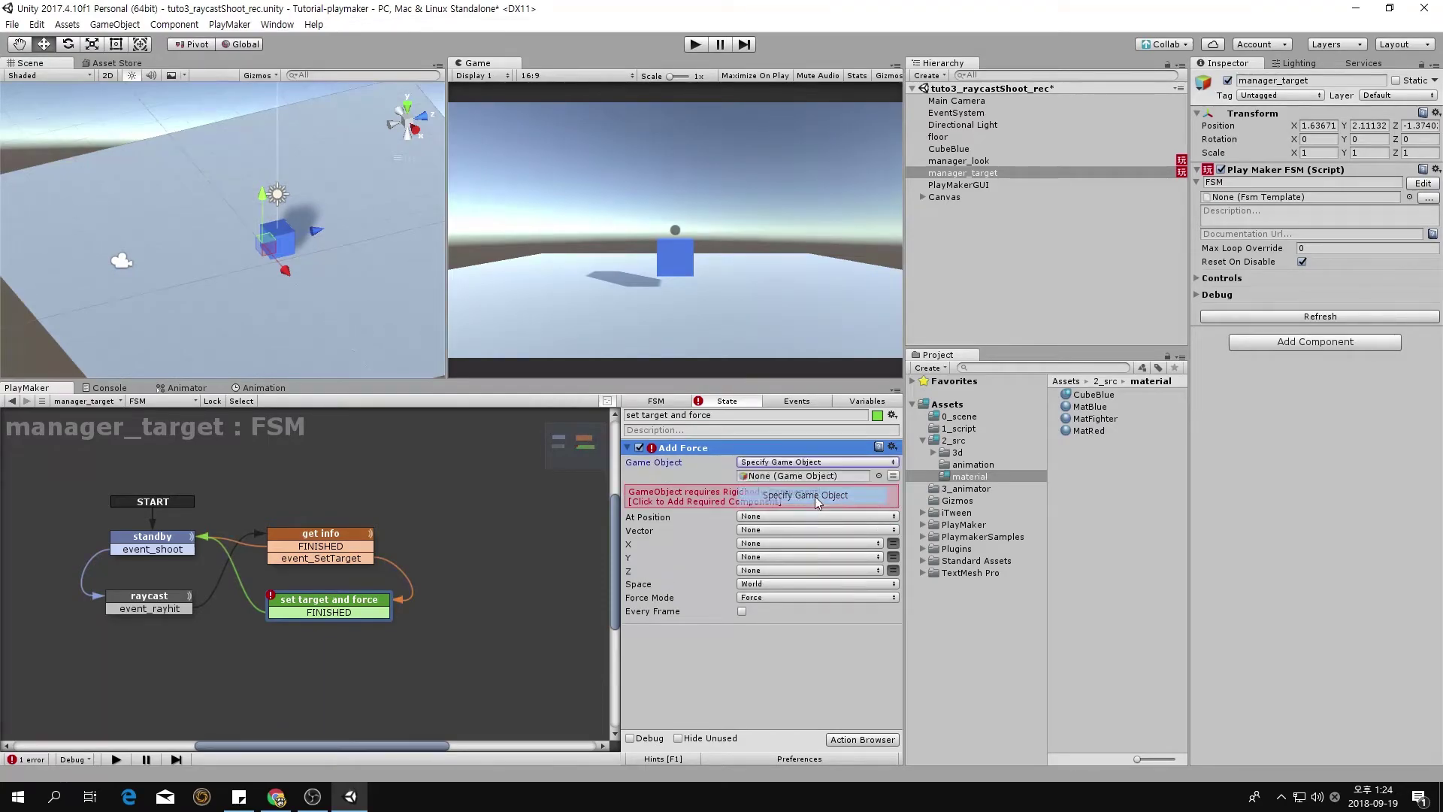
click(827, 475)
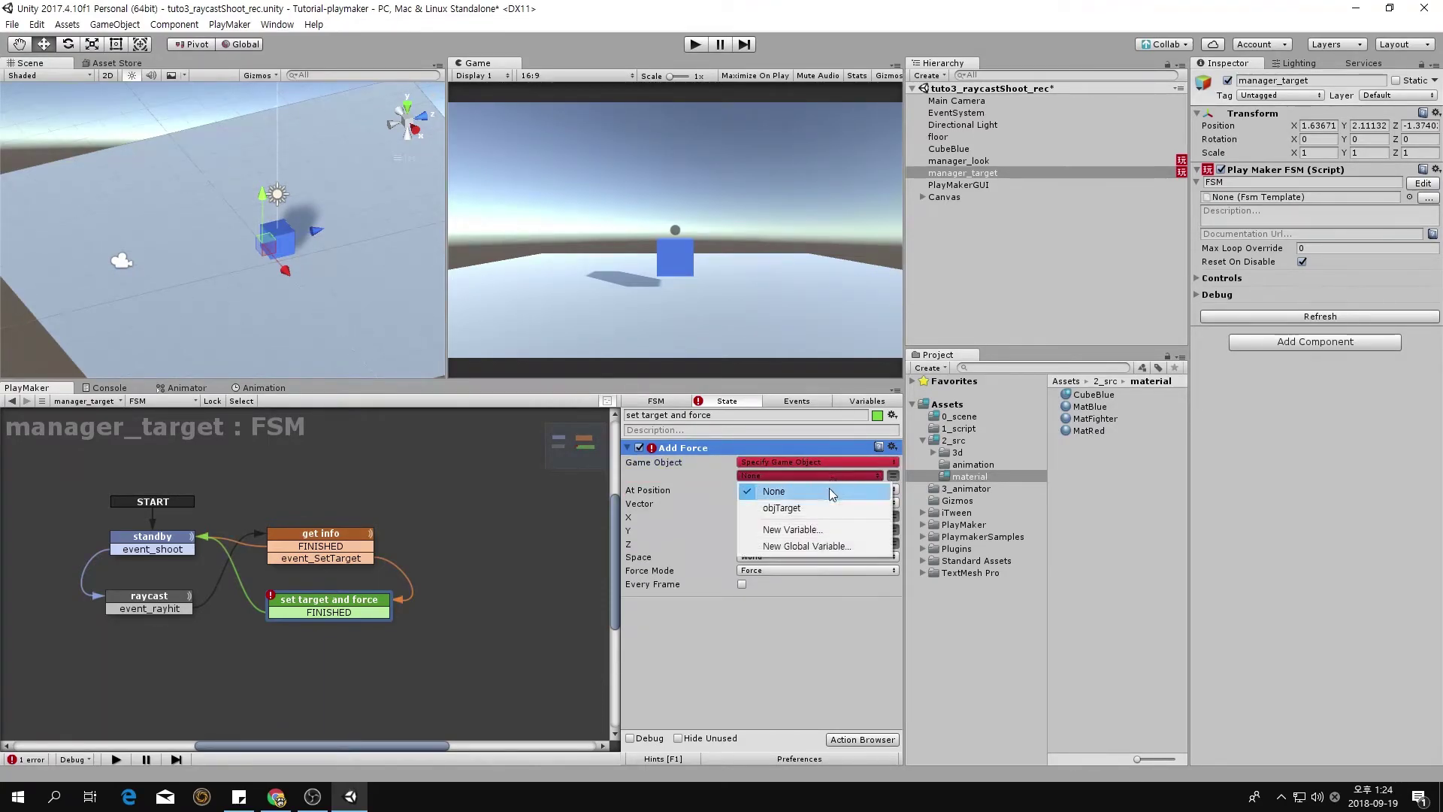
click(830, 507)
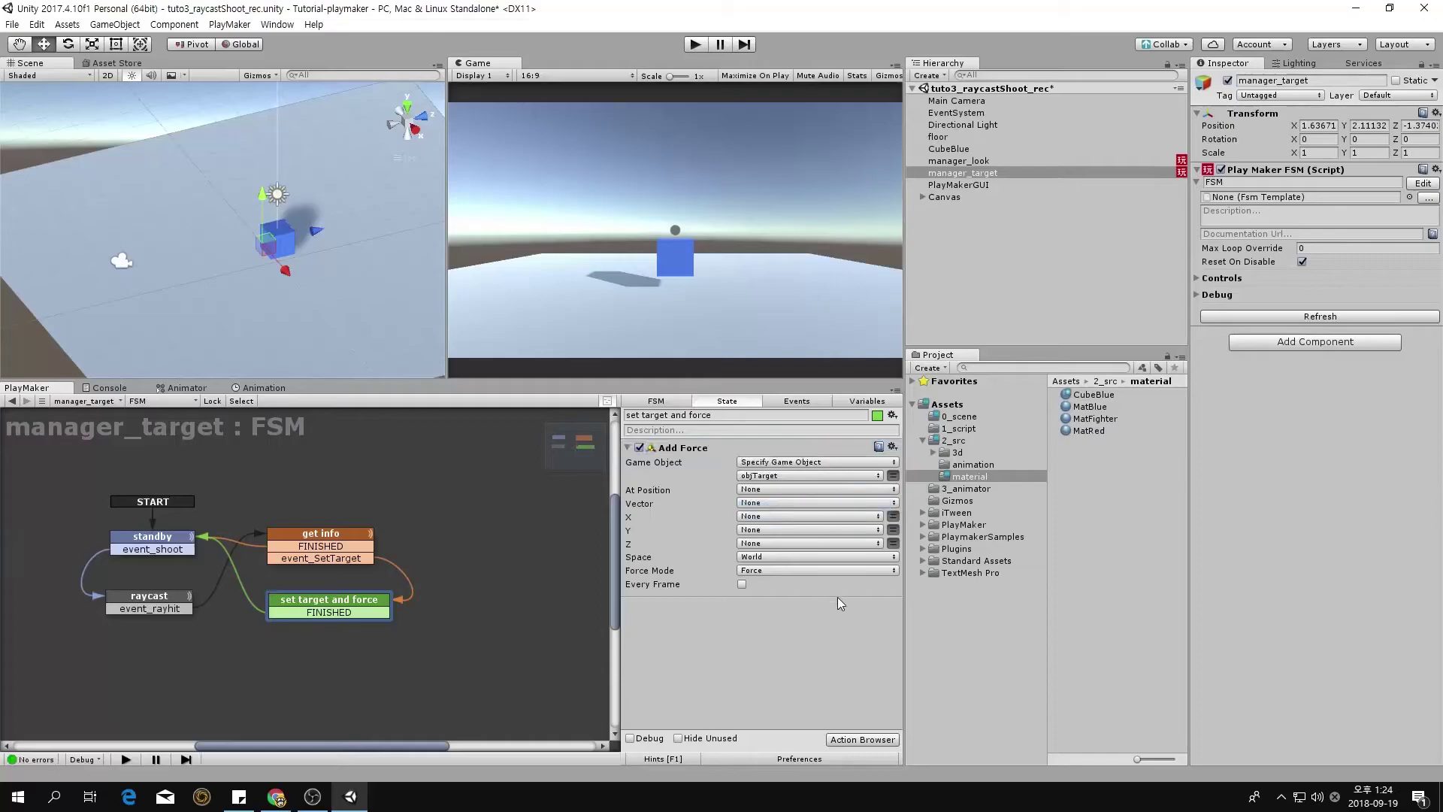
click(893, 543)
click(865, 543)
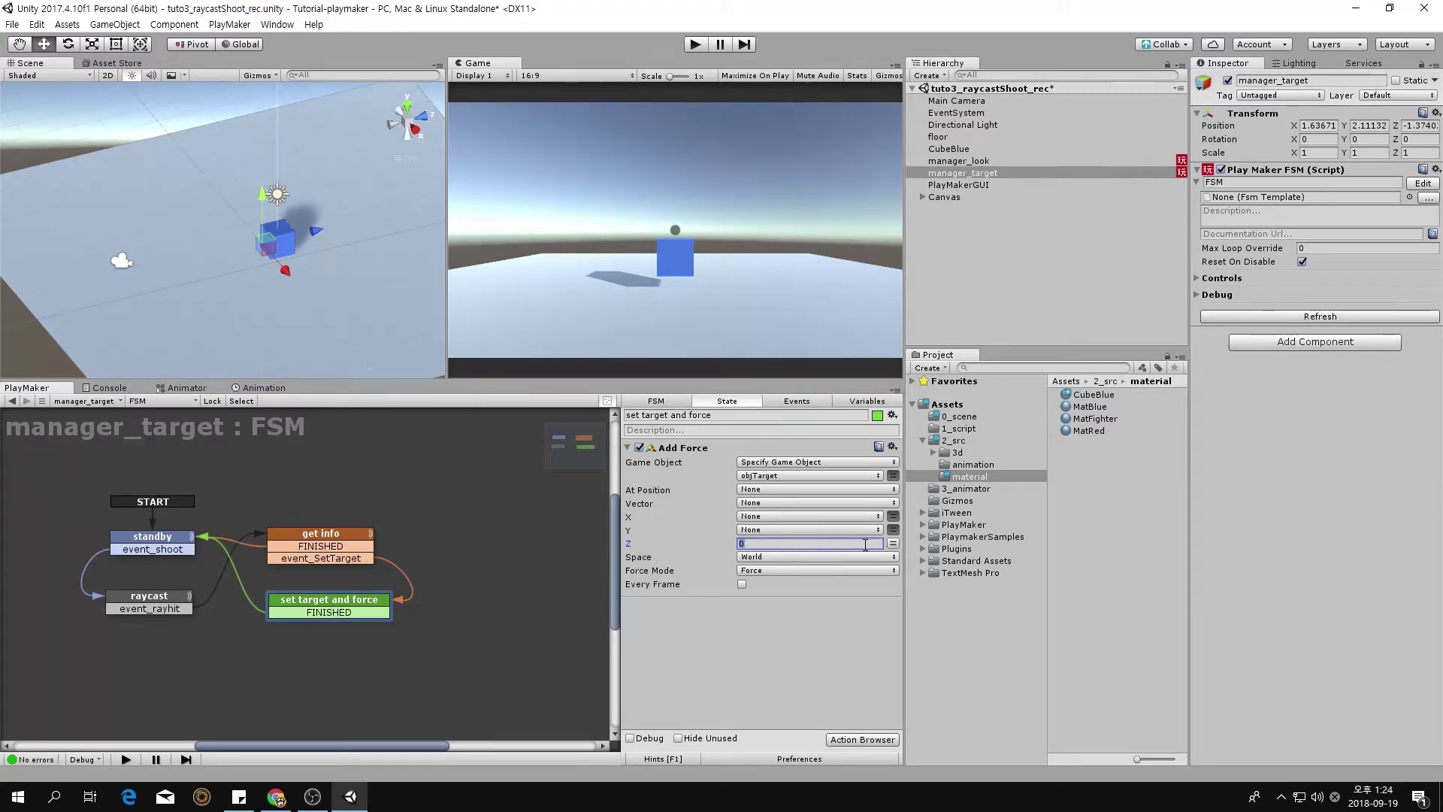
text(-12)
- Play the scene and shoot the blue cube several times to test the force, then stop playback
click(695, 44)
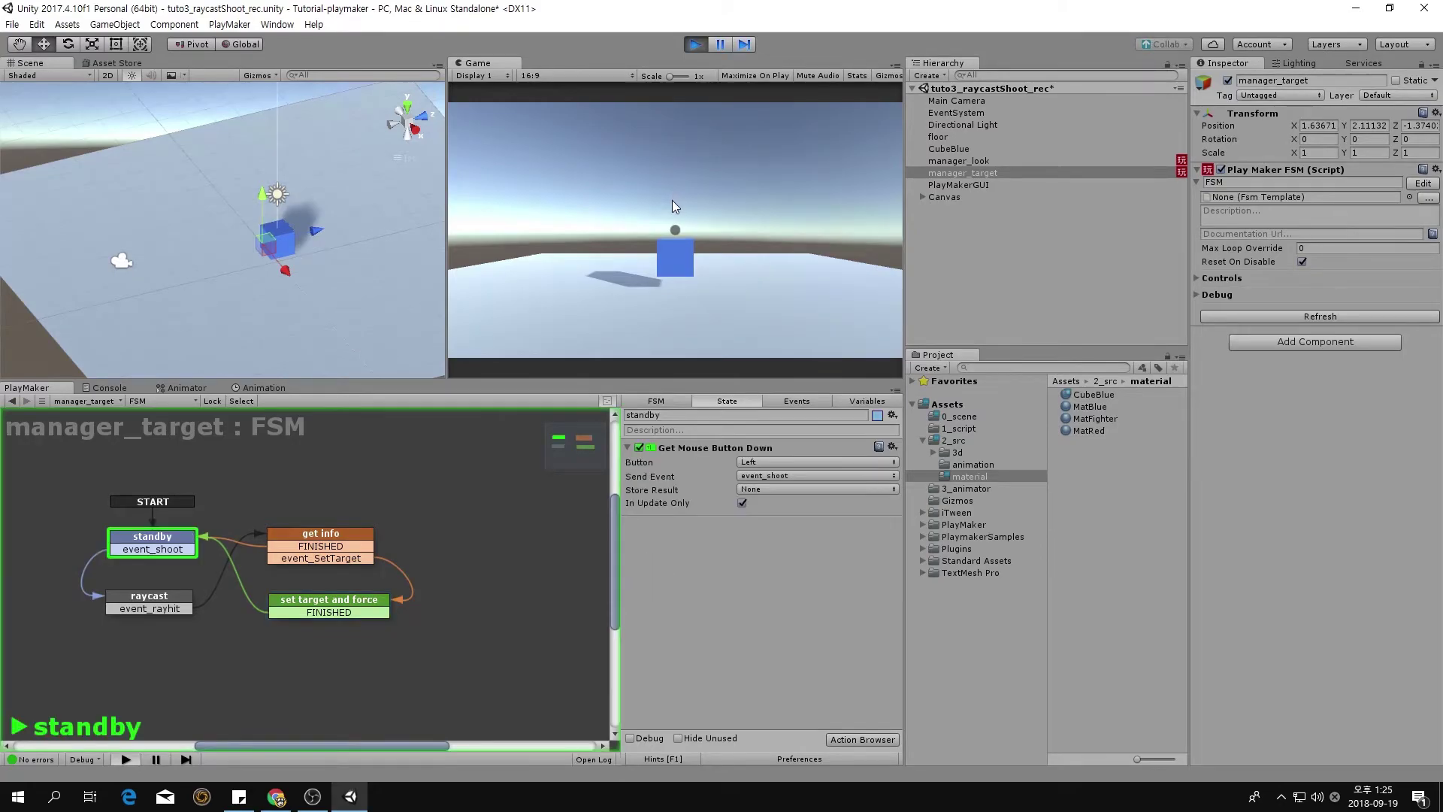
click(649, 209)
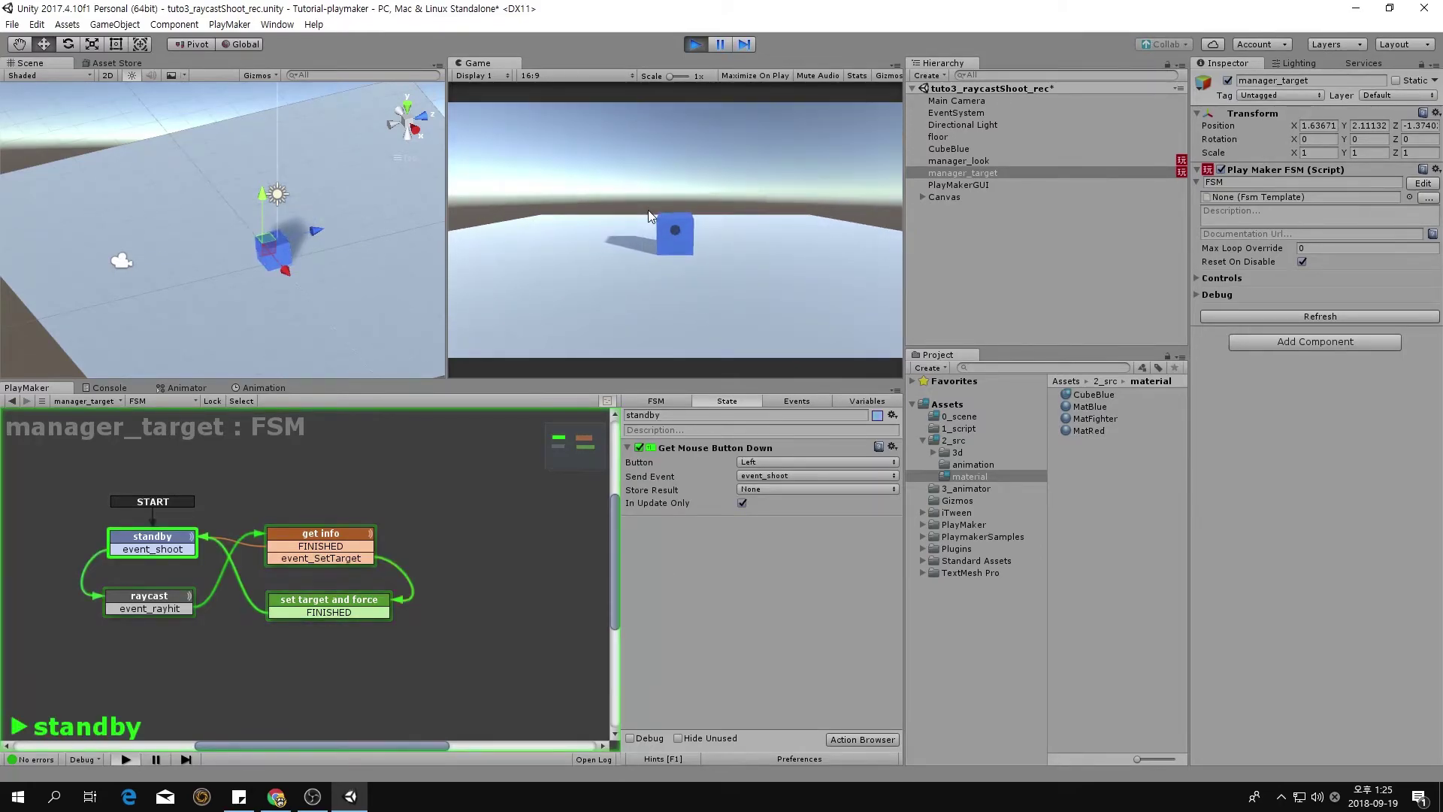
click(647, 225)
click(647, 226)
click(648, 226)
click(648, 225)
click(647, 224)
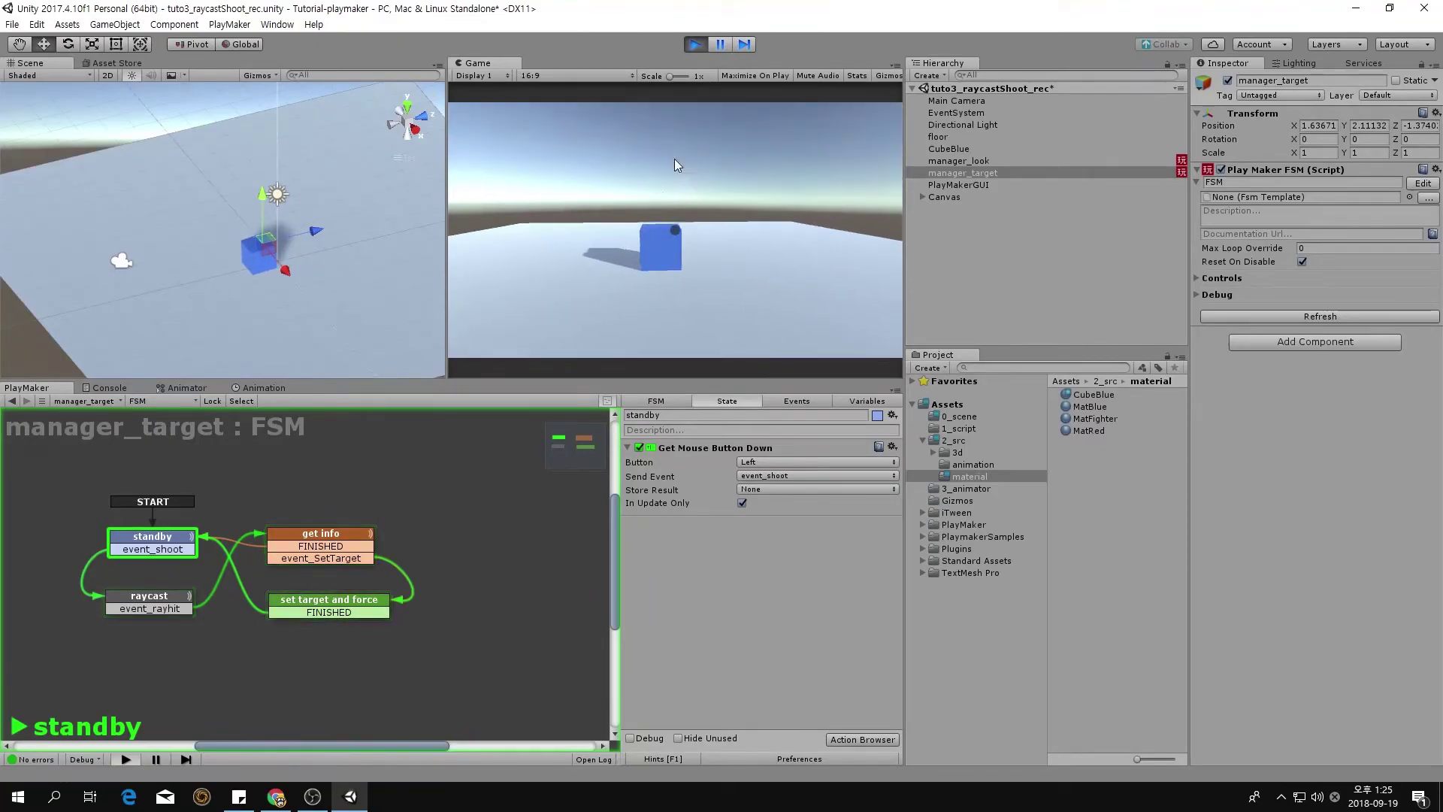
click(693, 45)
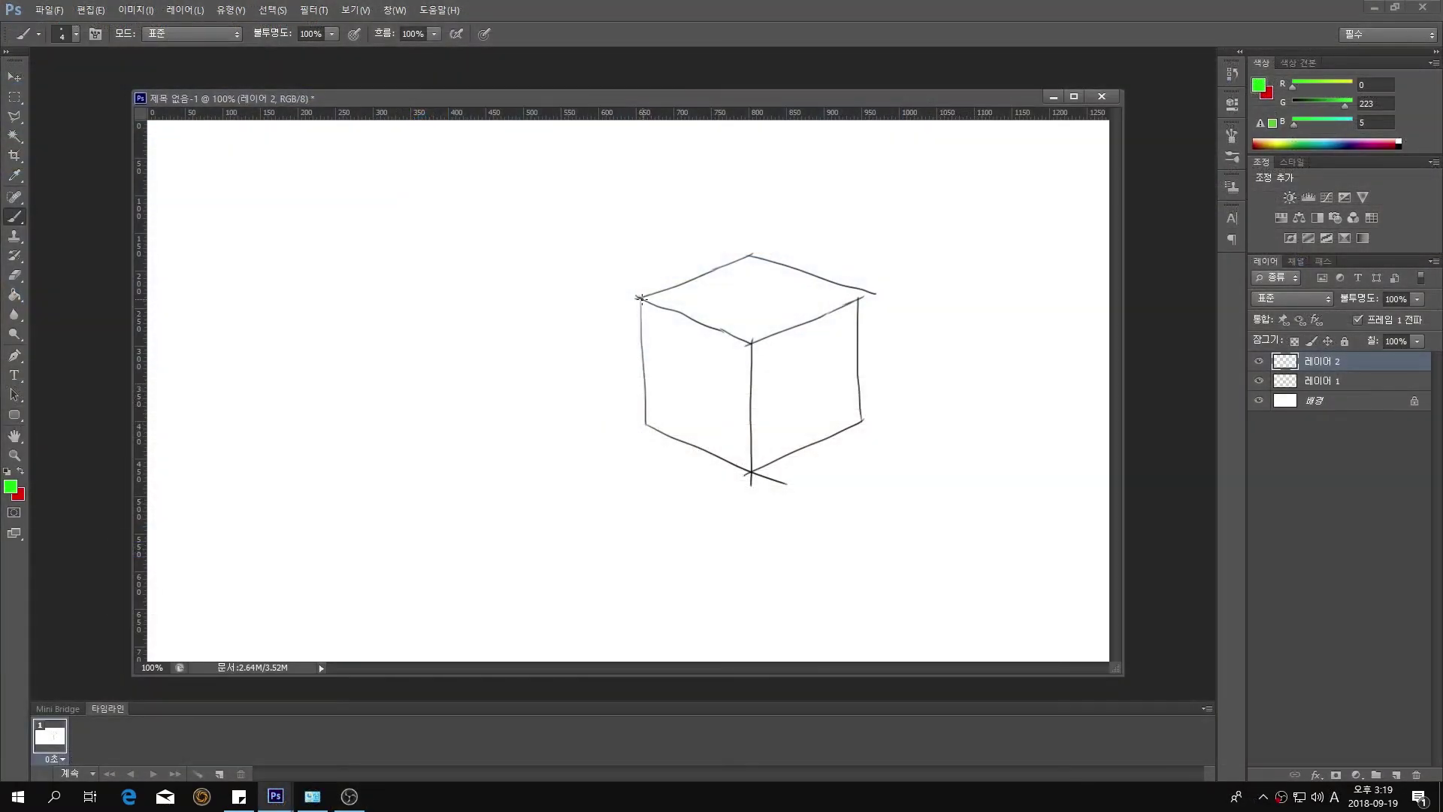
- In Photoshop, draw green diagonals on the sketched cube's visible faces and red arrows pointing outward from the face centres
drag(640, 299, 750, 472)
drag(643, 428, 752, 343)
key(x)
drag(694, 387, 613, 426)
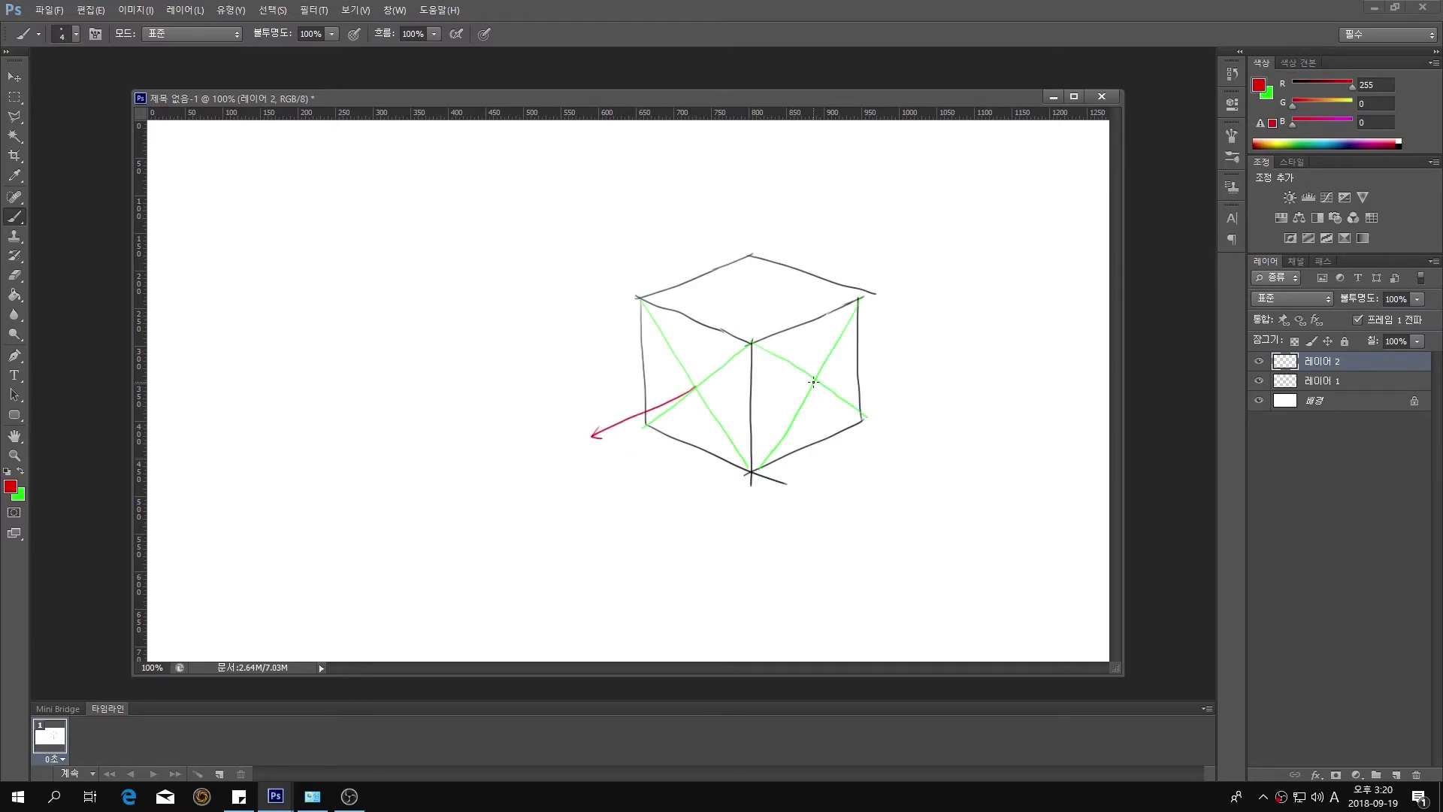
mouse_move(815, 381)
mouse_down()
mouse_move(911, 418)
mouse_move(895, 424)
mouse_up()
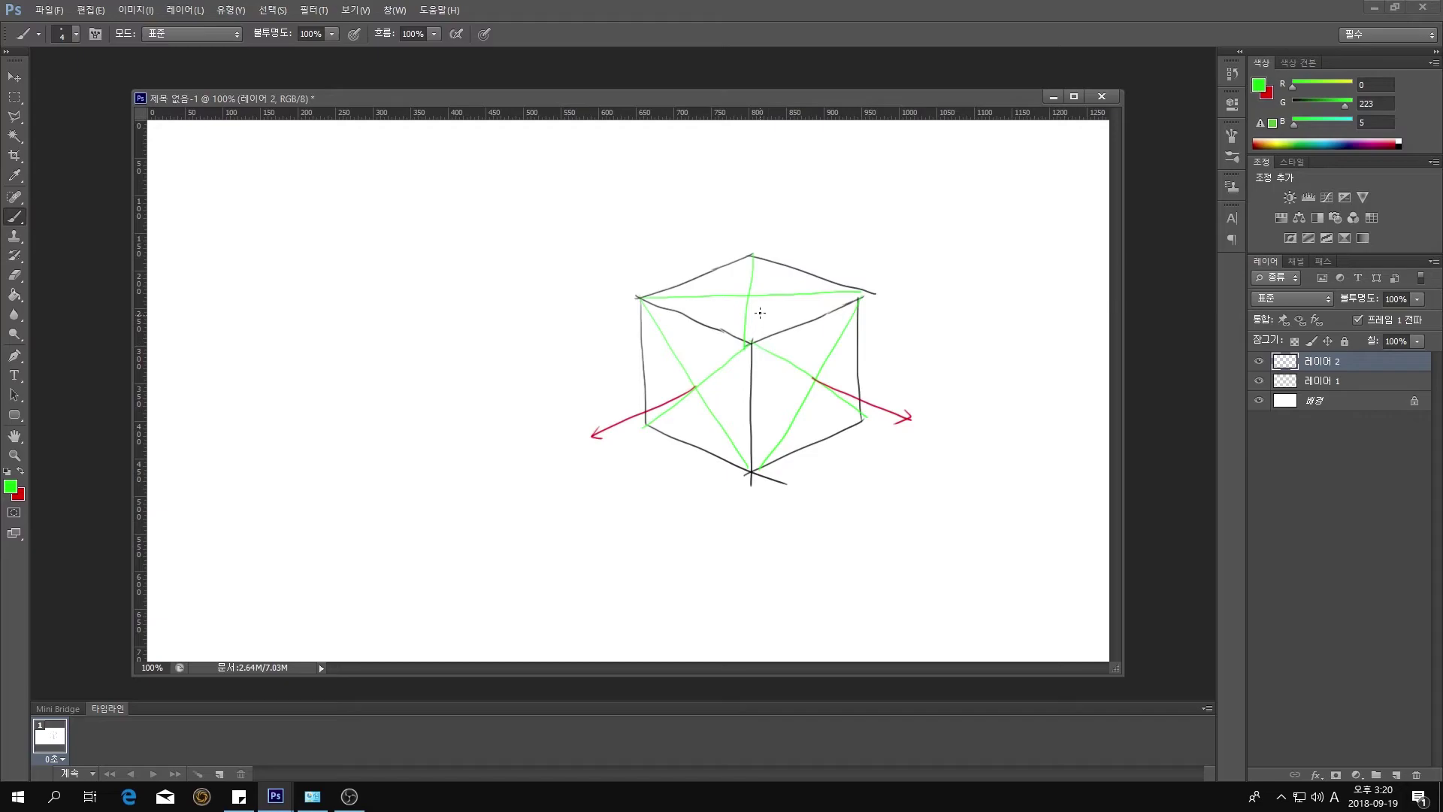
key(x)
drag(748, 295, 745, 213)
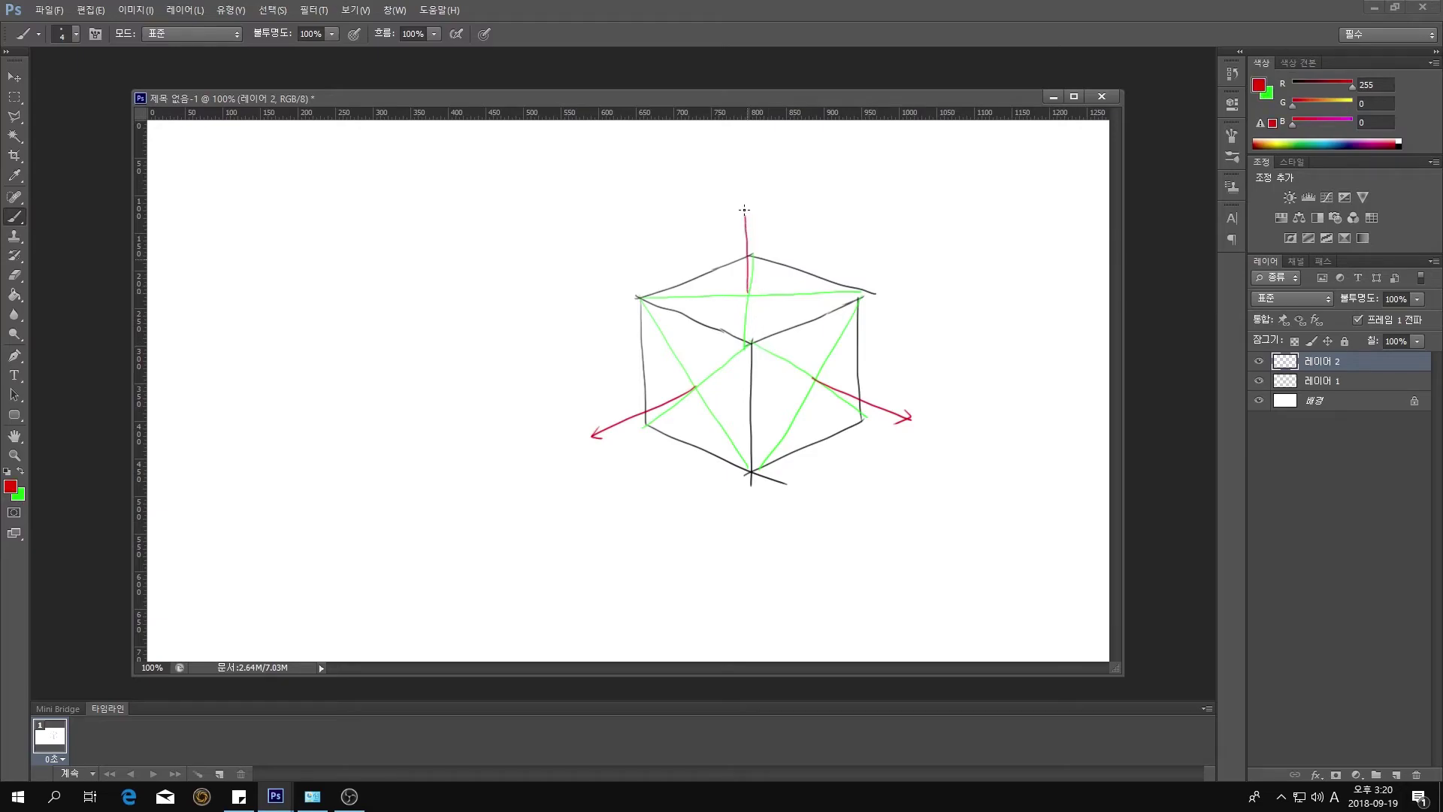
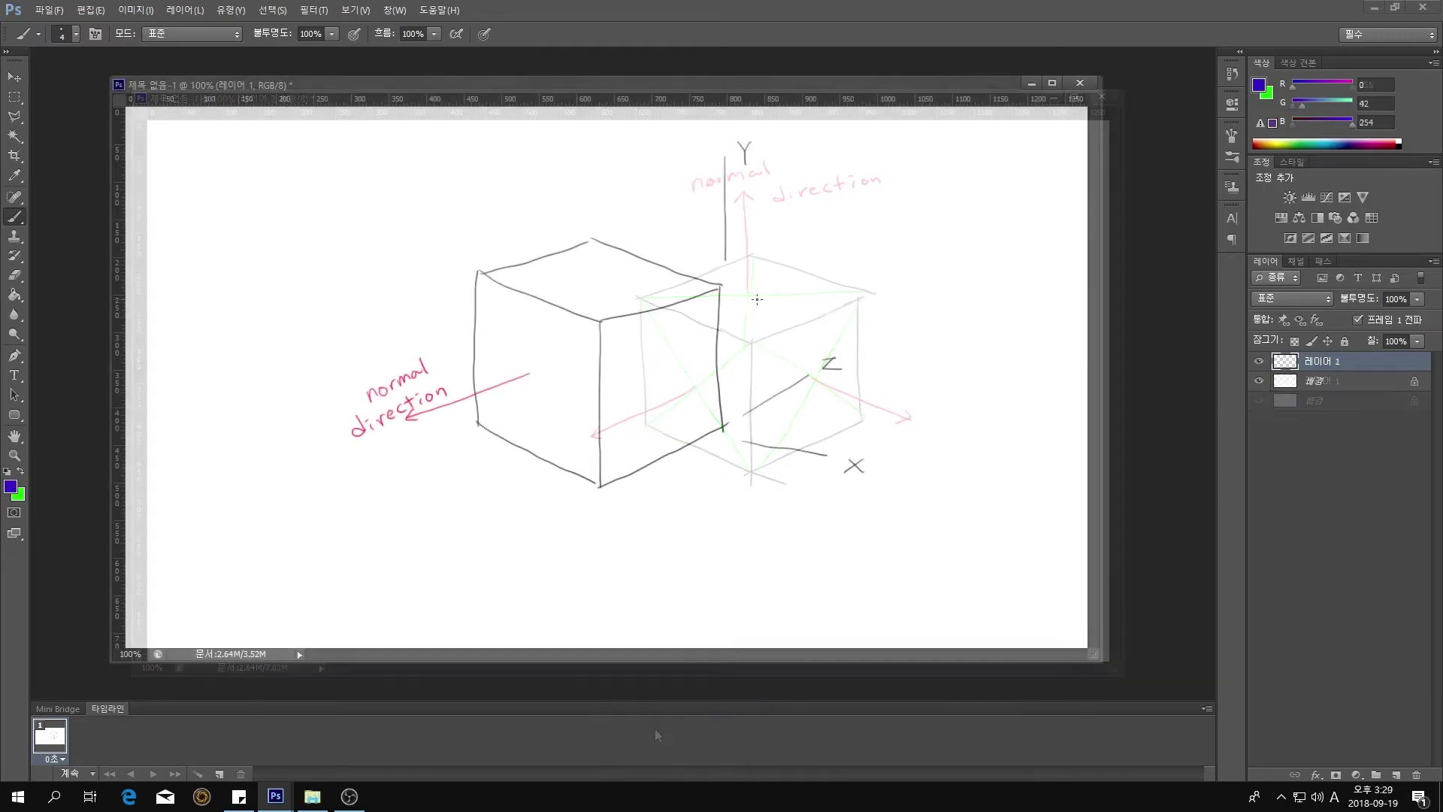
- Draw a blue arrow labelled "force" behind the cube and write "force" as the result of -a x normal direction
drag(742, 304, 821, 266)
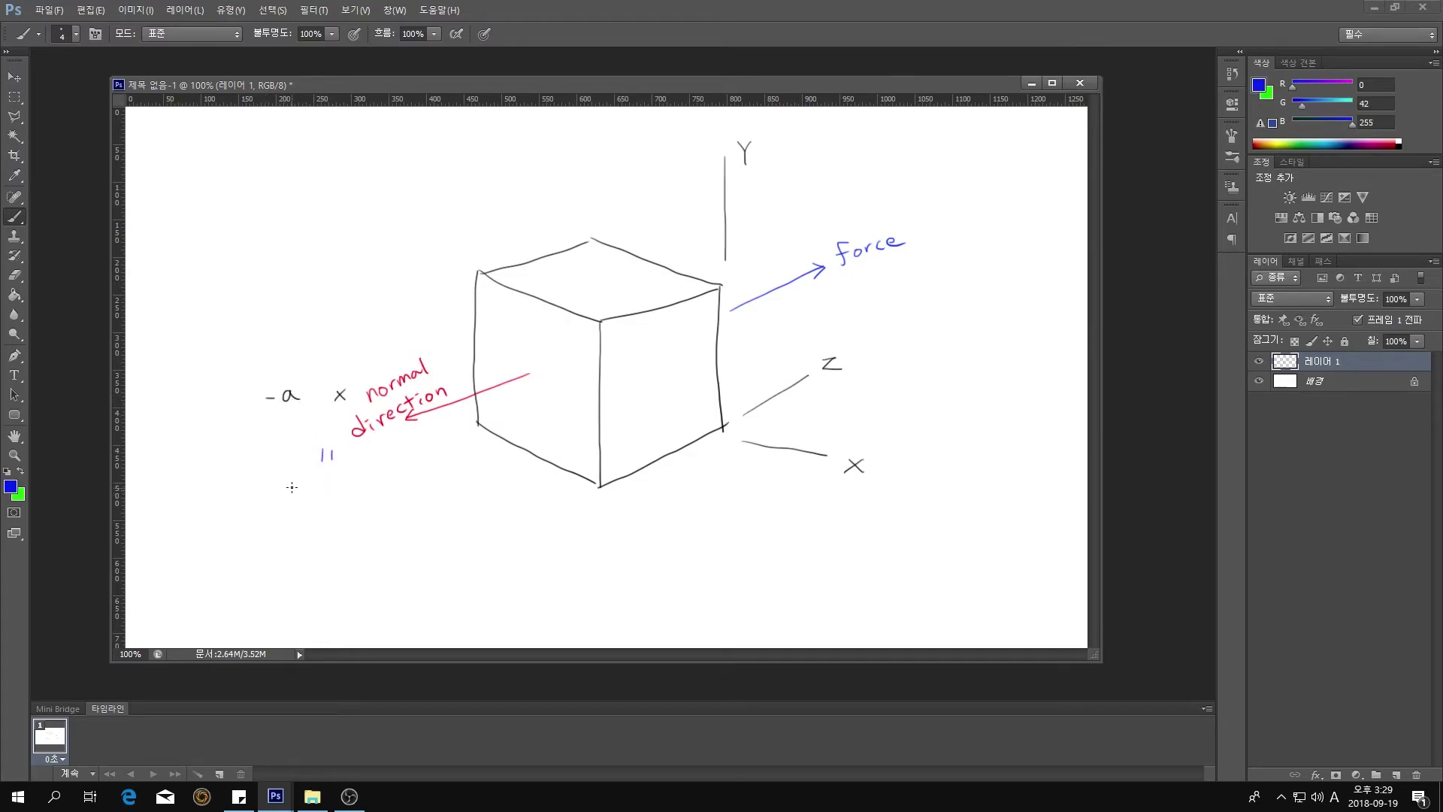
drag(299, 480, 287, 498)
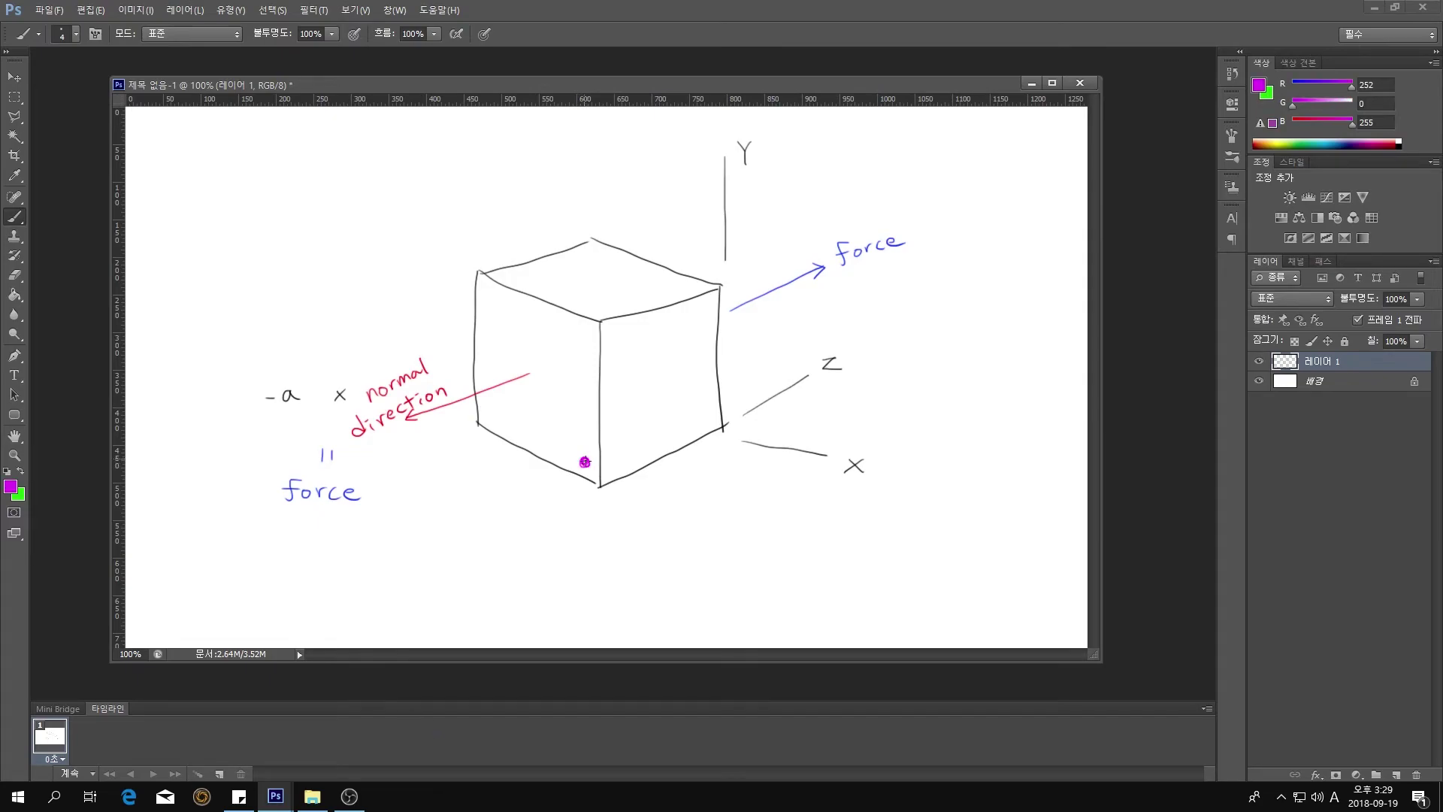
- Draw a magenta leader from the dot near the cube's lower front corner and annotate it as "hit point"
drag(575, 498, 568, 527)
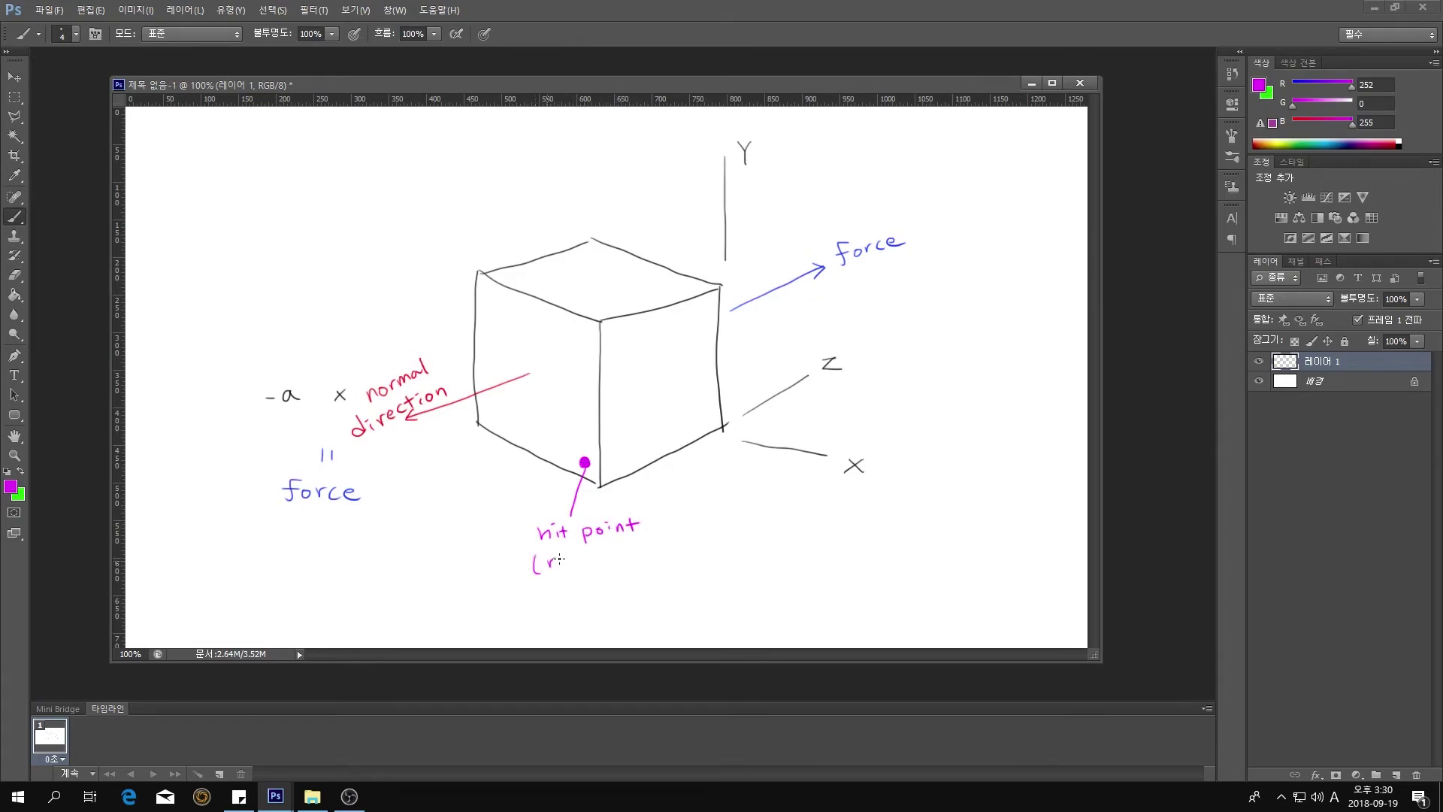
drag(634, 551, 636, 566)
drag(630, 557, 640, 556)
drag(647, 550, 649, 572)
mouse_move(673, 266)
mouse_down()
mouse_move(717, 199)
mouse_move(629, 208)
mouse_up()
drag(625, 198, 636, 198)
drag(645, 197, 651, 198)
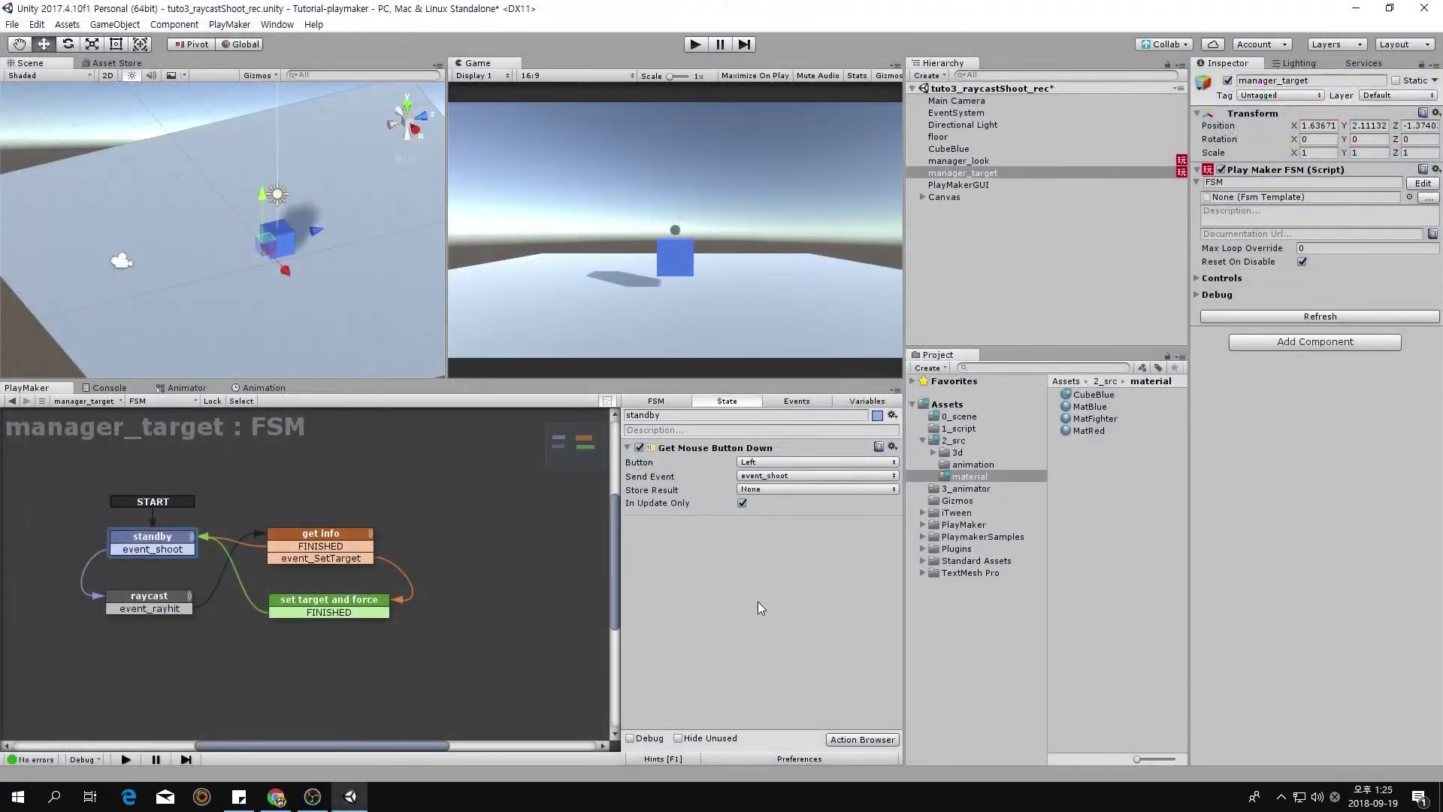
- In Unity, add a Vector3 variable named posPoint to the manager_target FSM
click(858, 404)
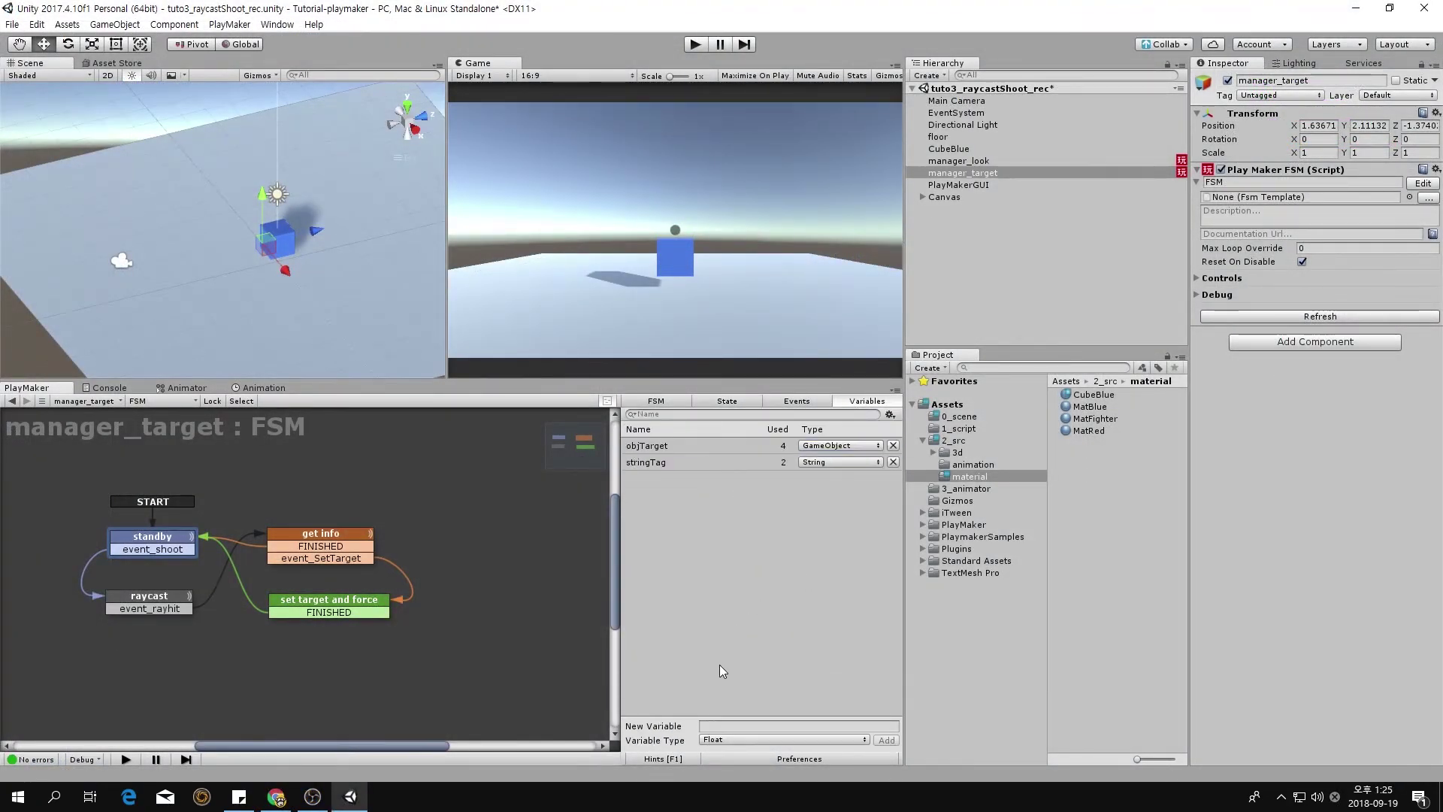
click(725, 739)
click(773, 566)
click(731, 724)
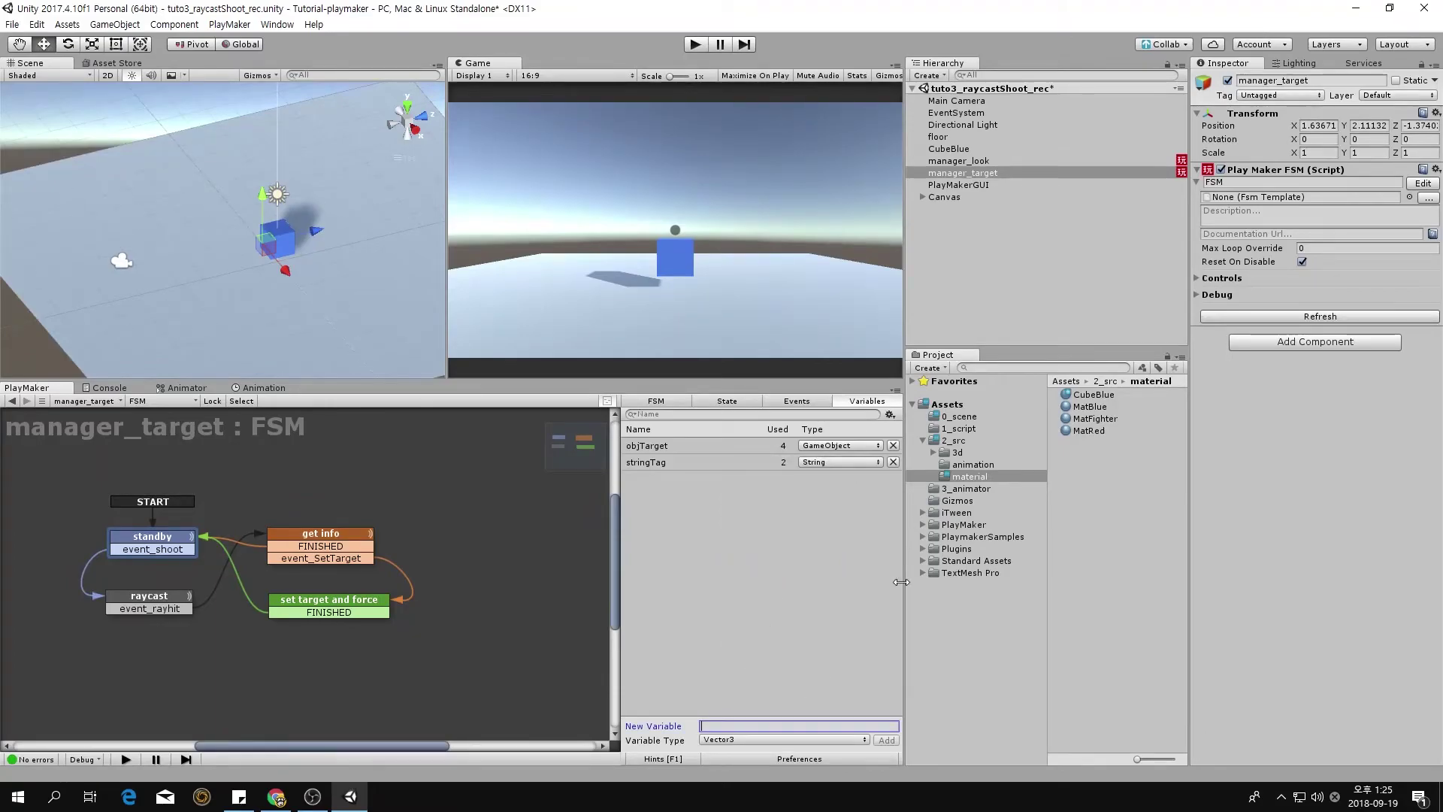
text(posPoint)
key(Return)
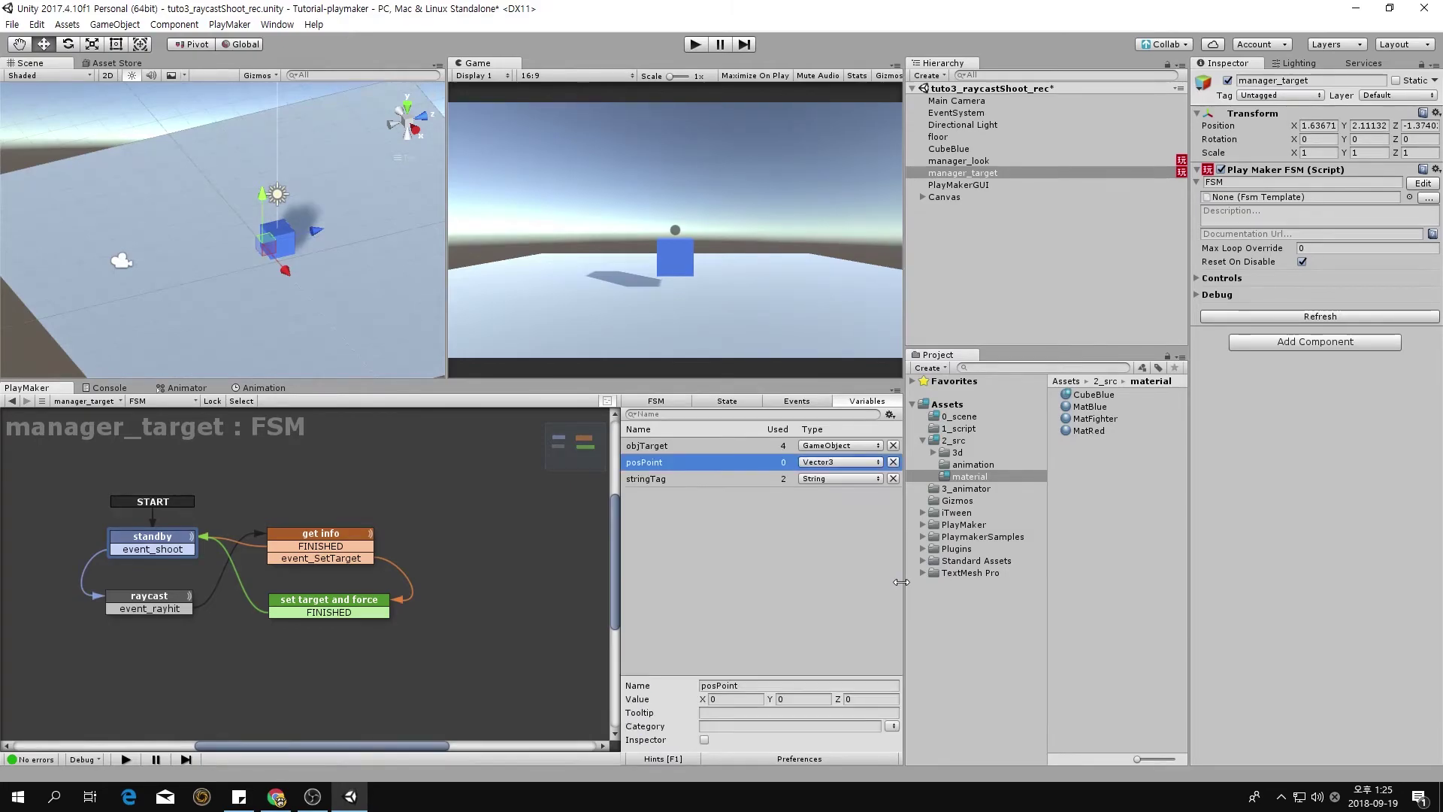
- Add a second Vector3 variable named posNormal to the manager_target FSM
click(738, 724)
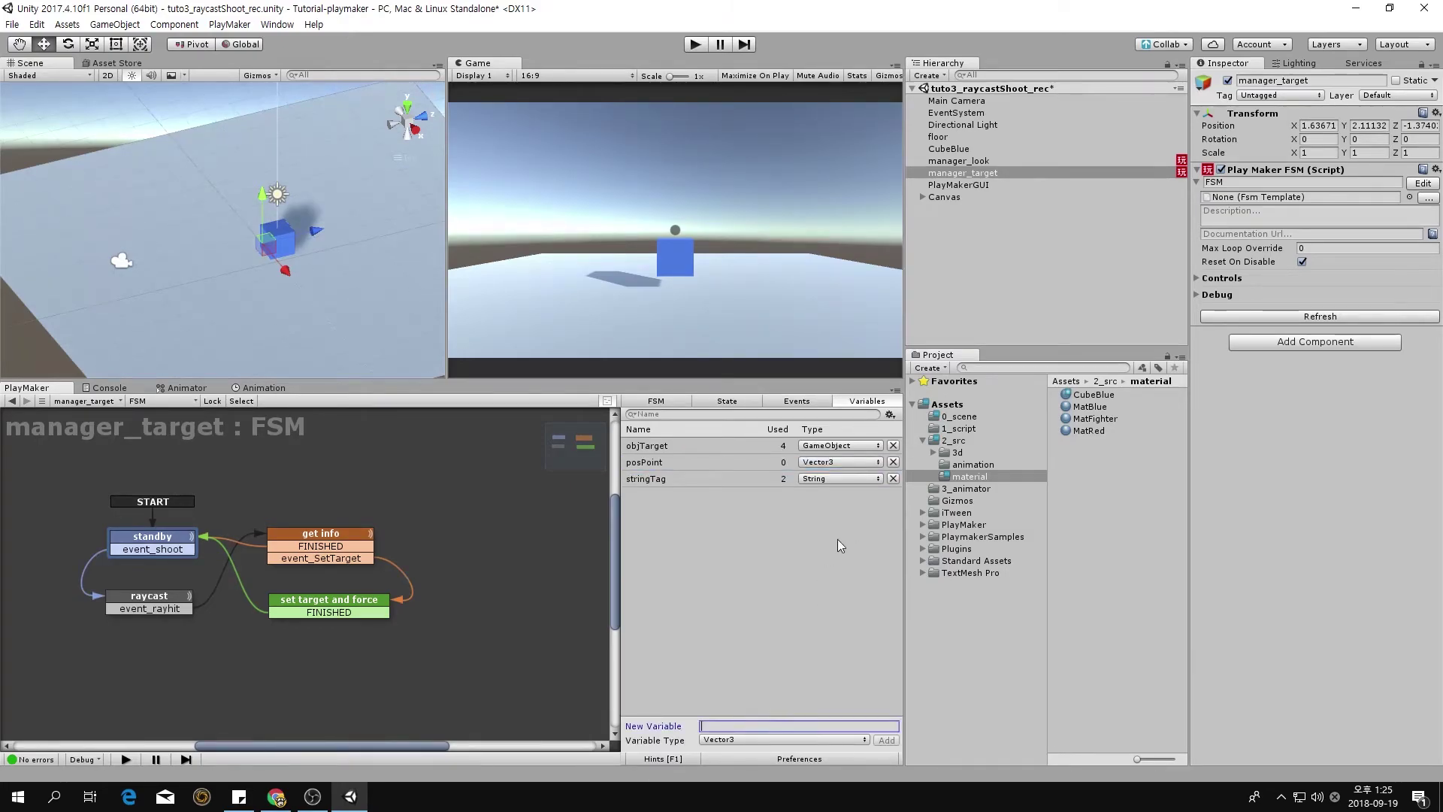
text(posNormal)
key(Return)
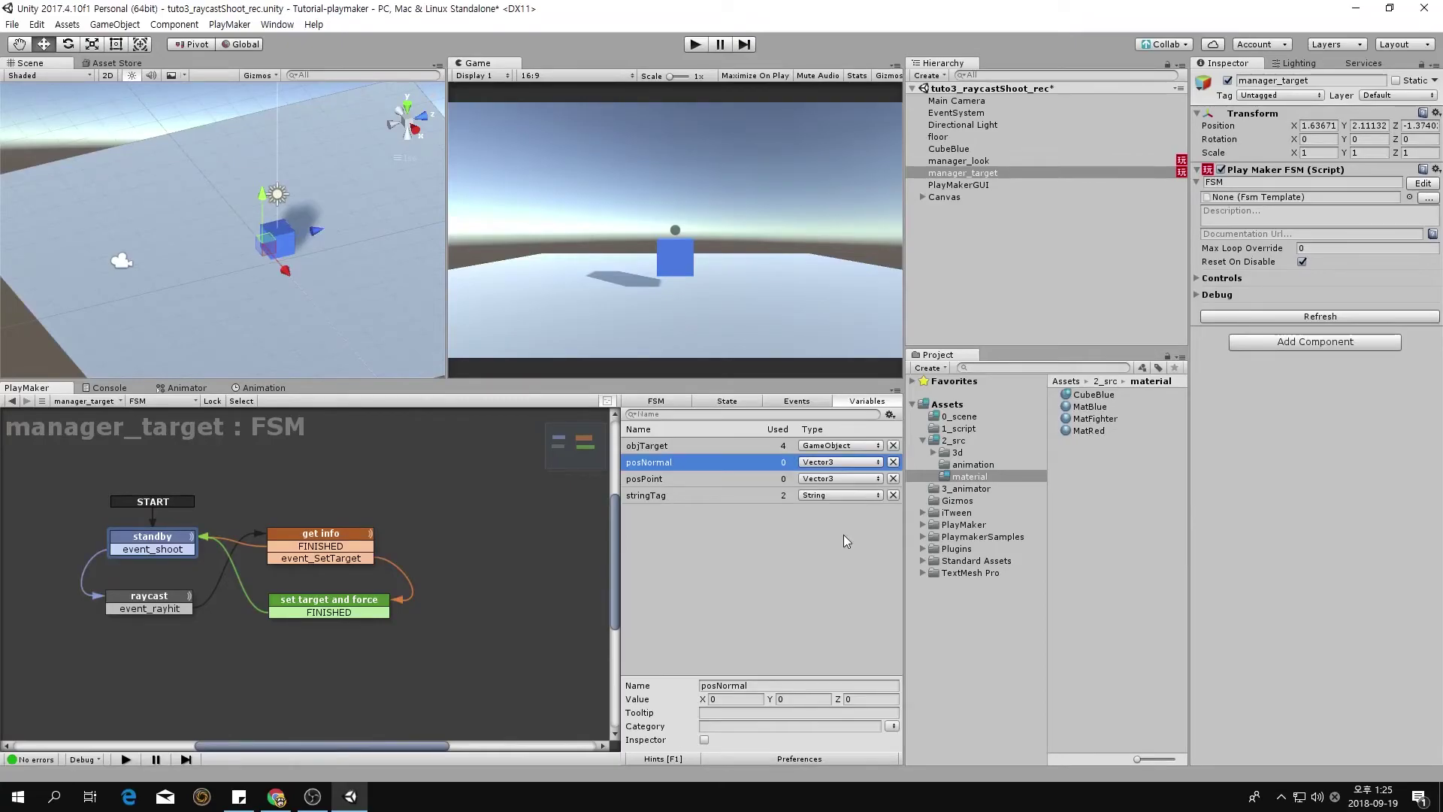
click(728, 626)
- In the raycast state, store the hit point in posPoint and the hit normal in posNormal
click(167, 601)
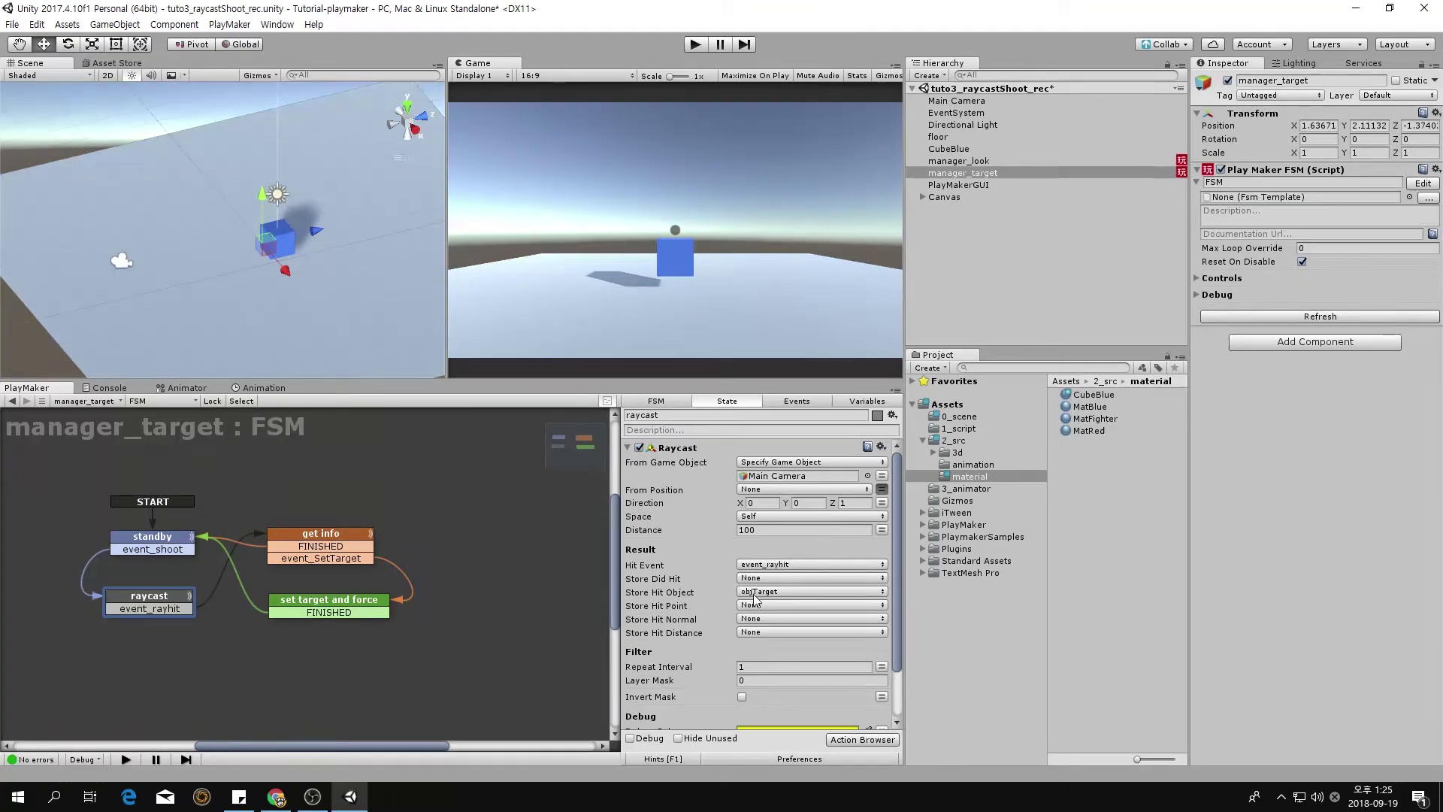
click(793, 606)
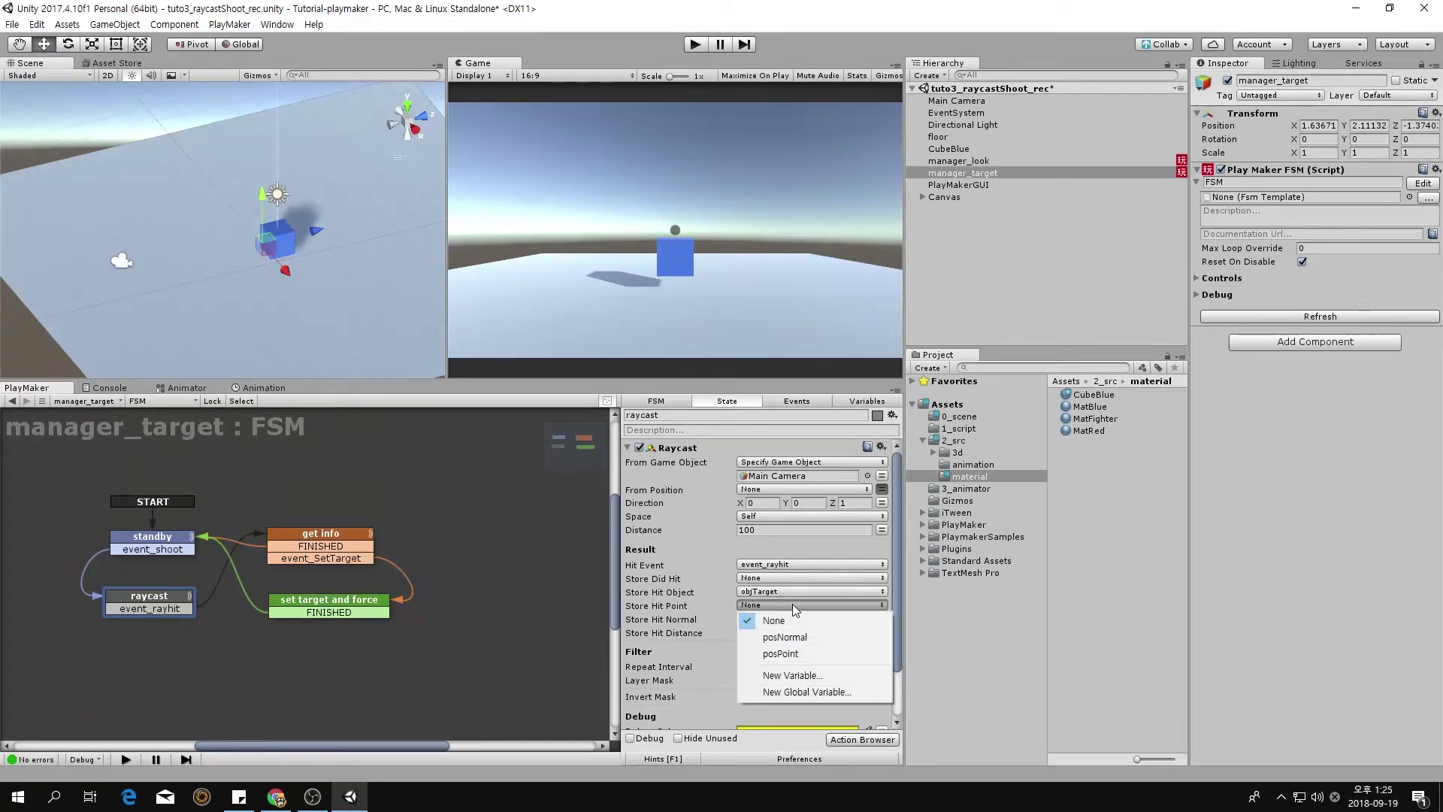
click(825, 656)
click(756, 621)
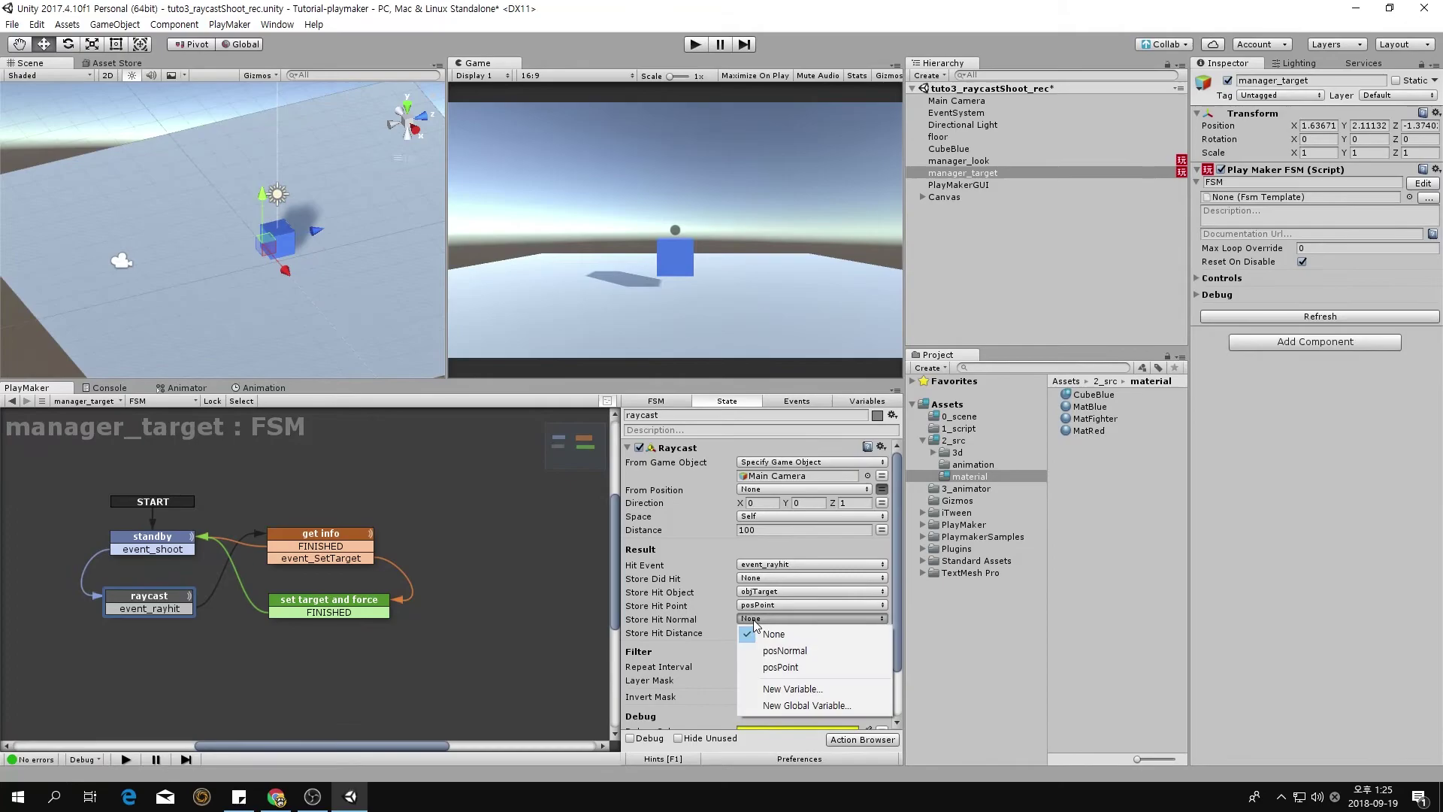
click(833, 658)
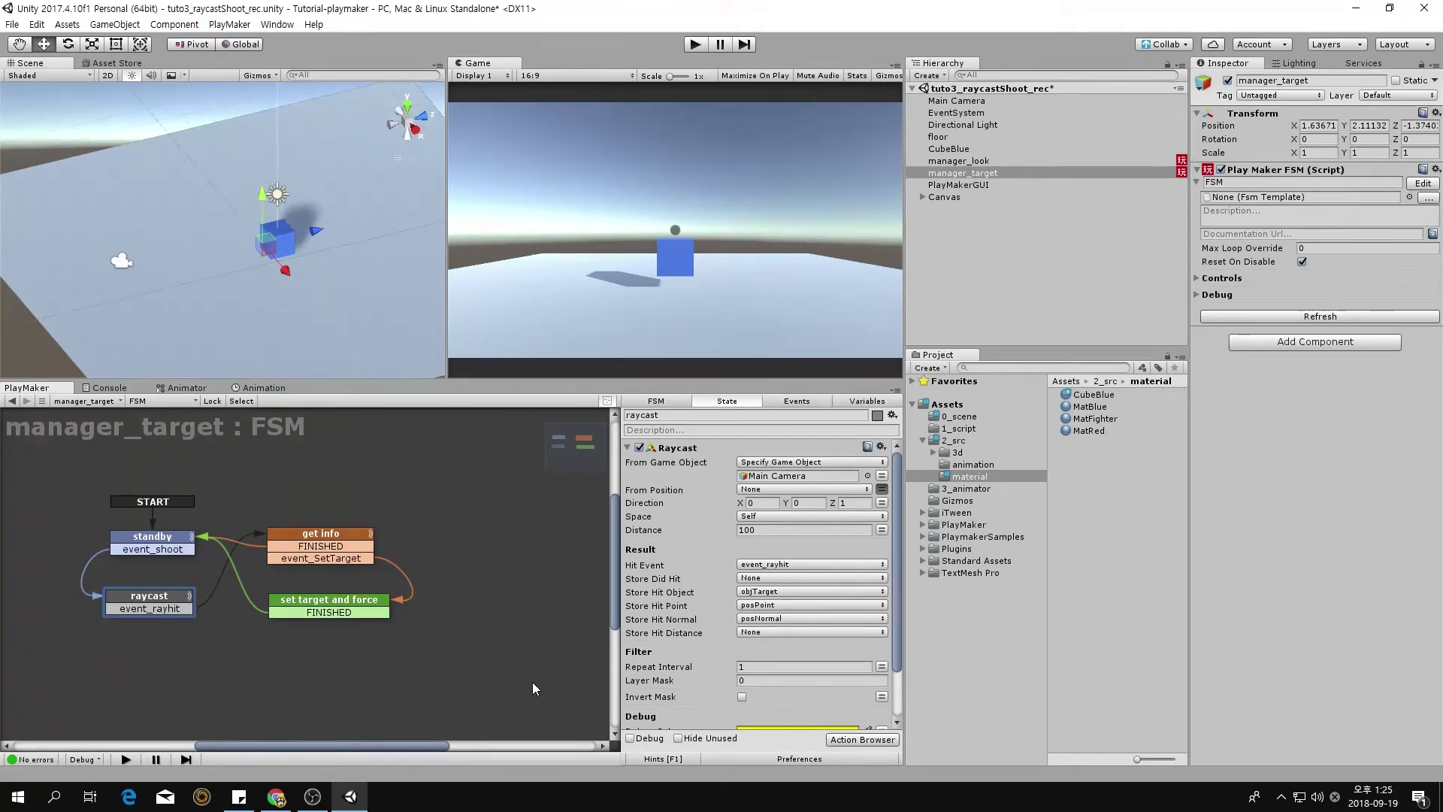
- In the set target and force state, set Add Force's At Position to posPoint, Vector to posNormal, and Z to None
click(372, 609)
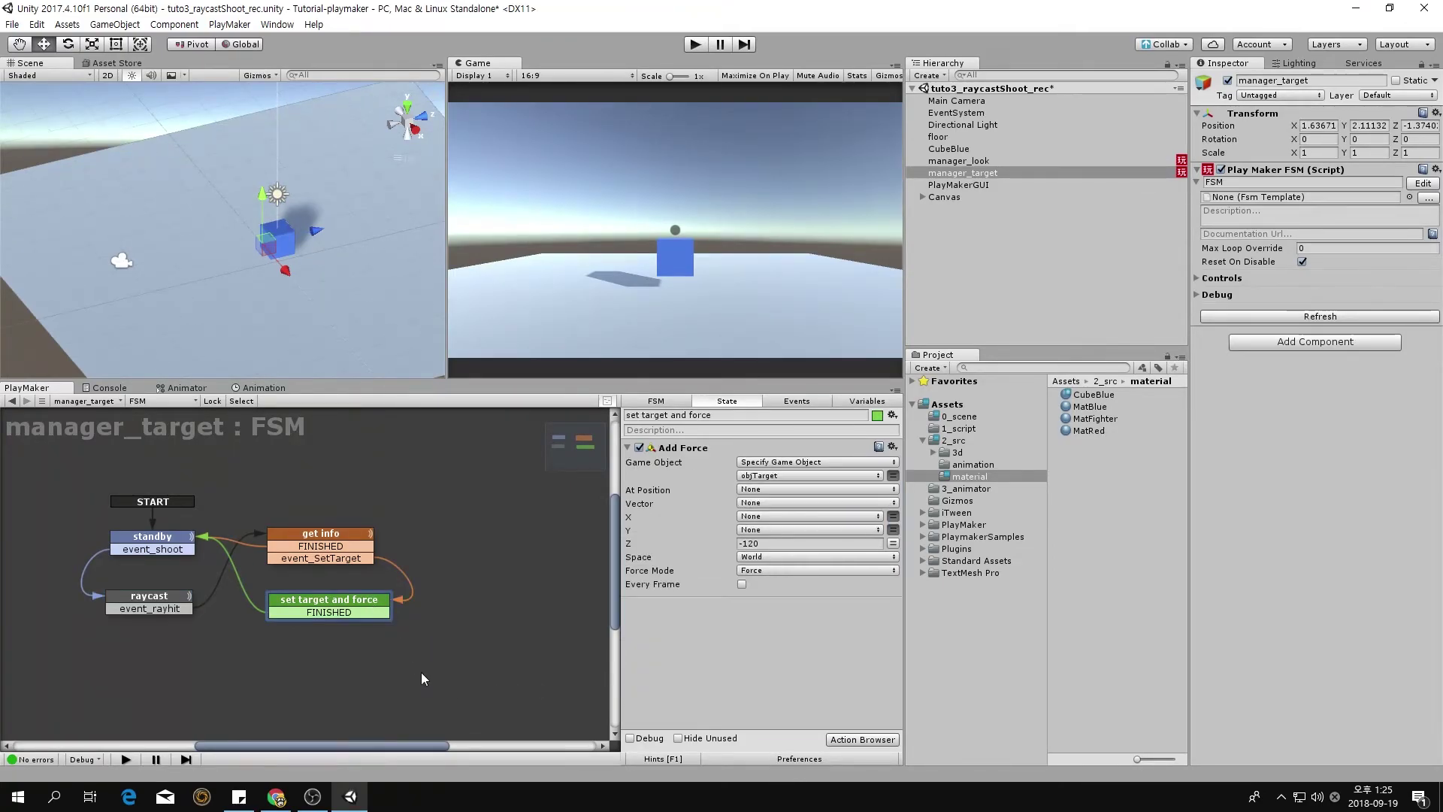
click(757, 490)
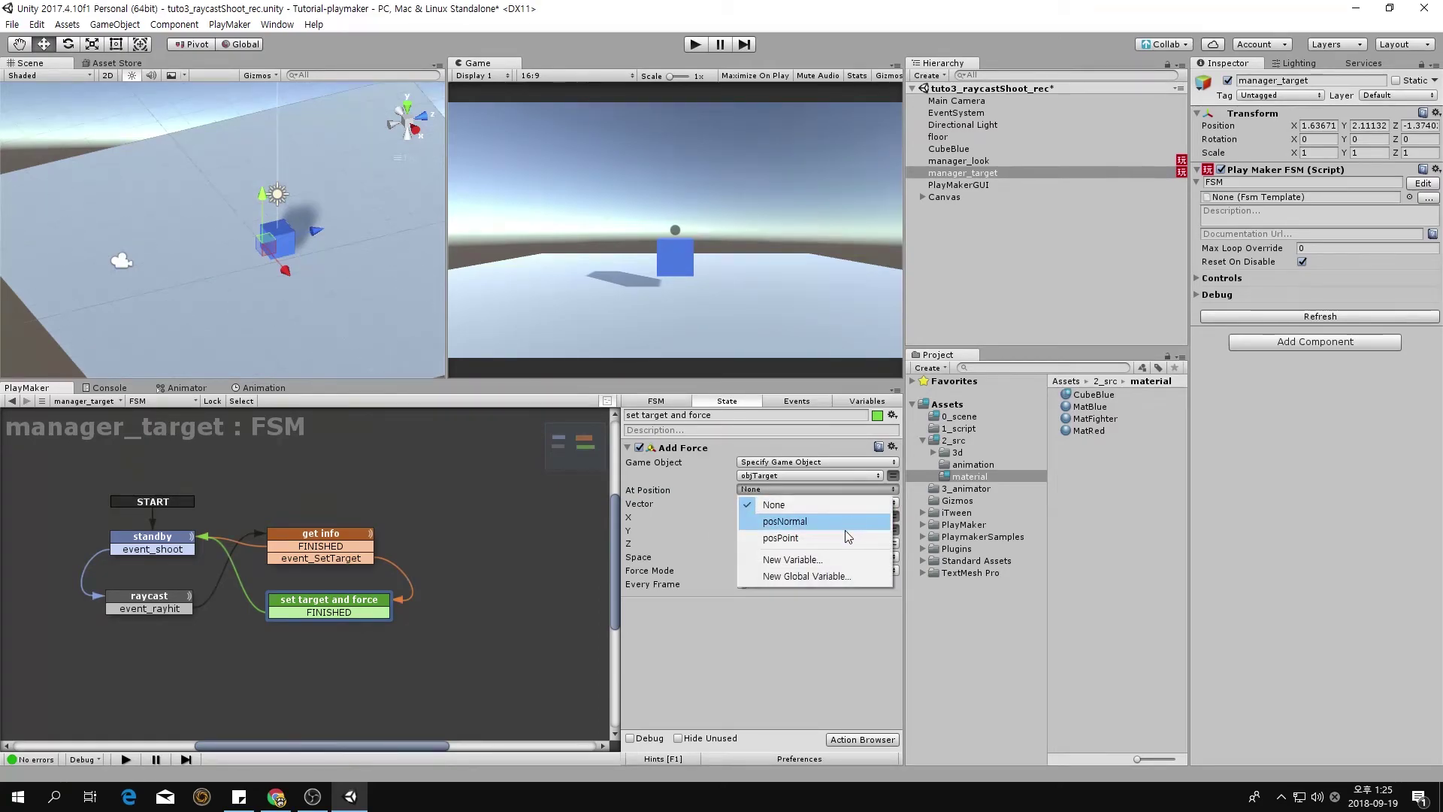
click(847, 535)
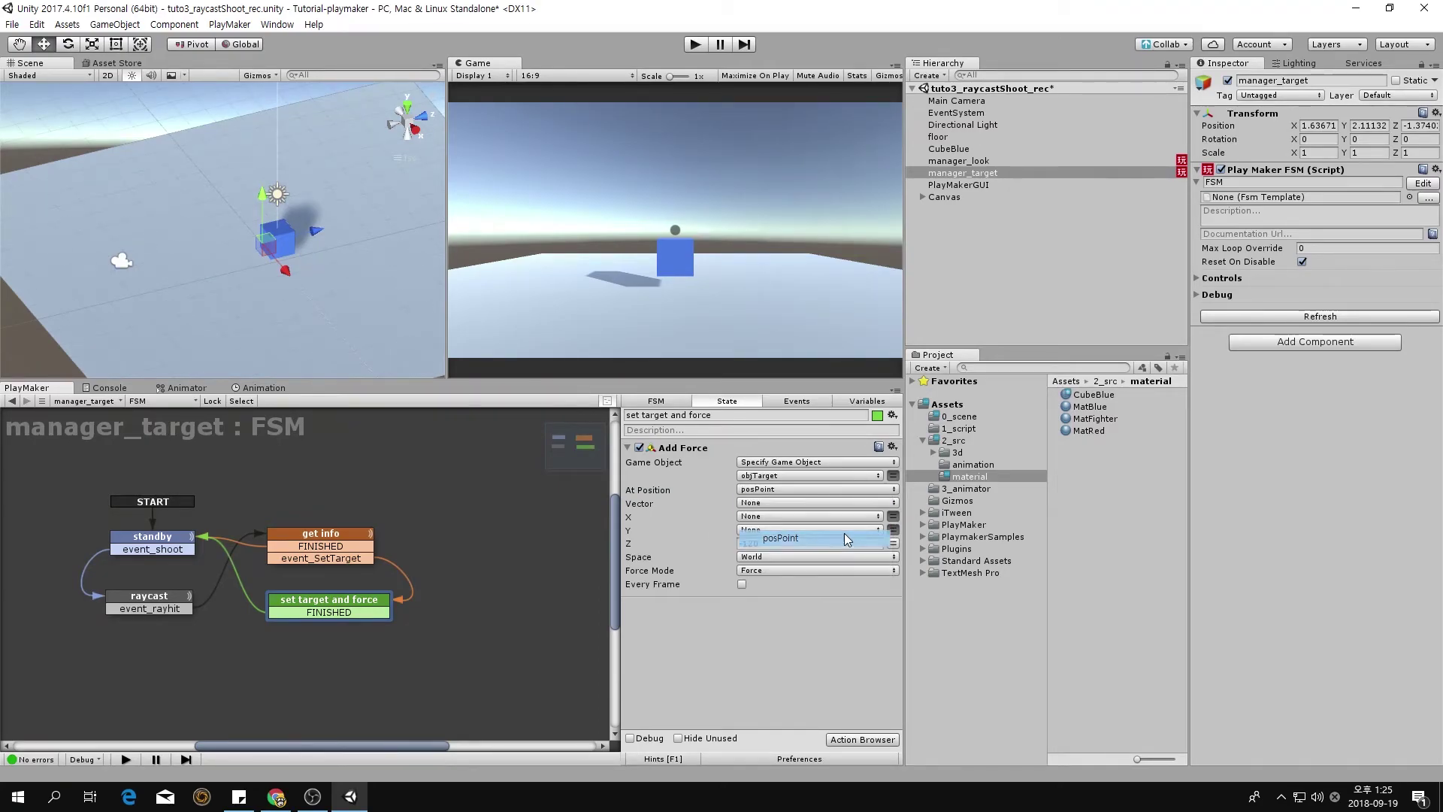
click(772, 503)
click(781, 538)
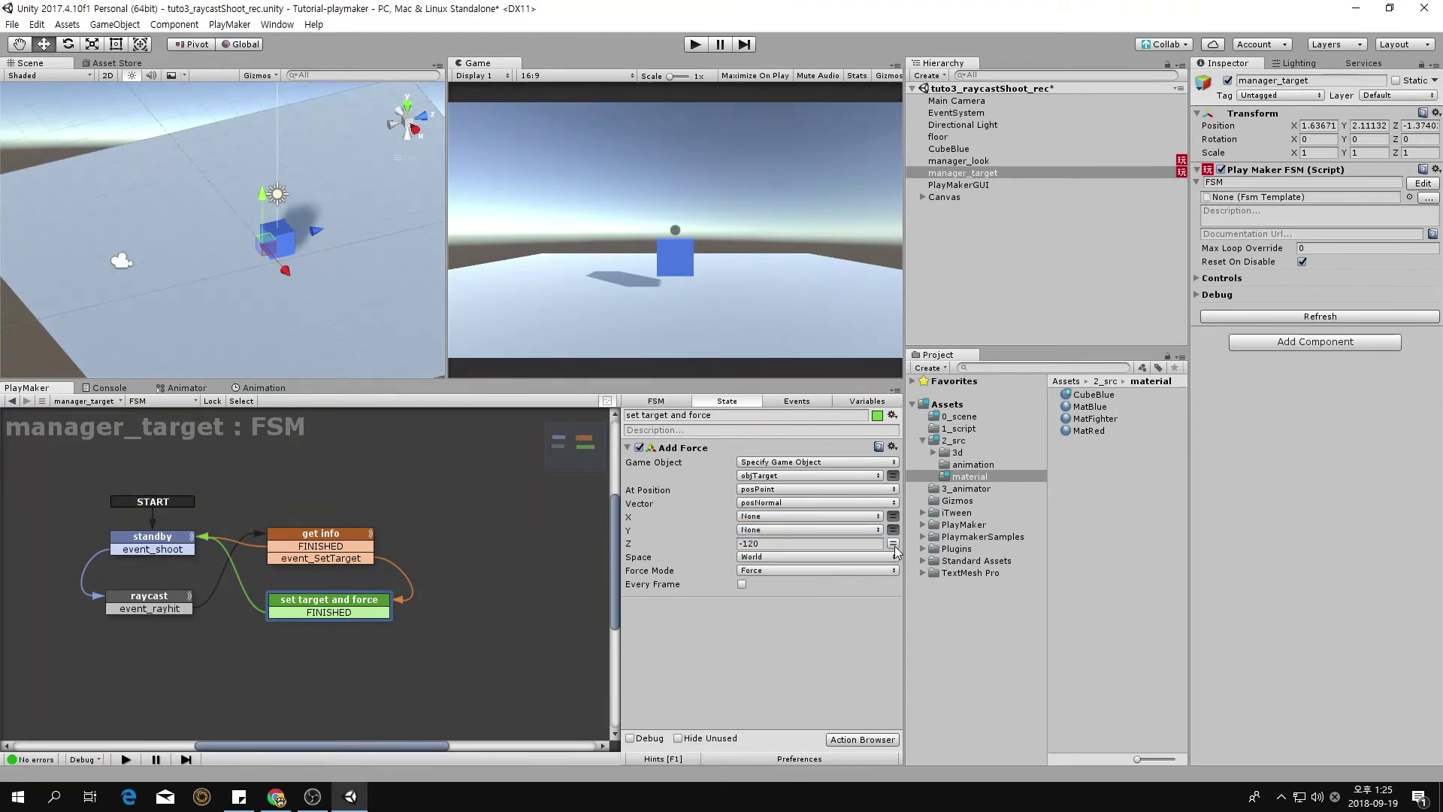
click(893, 543)
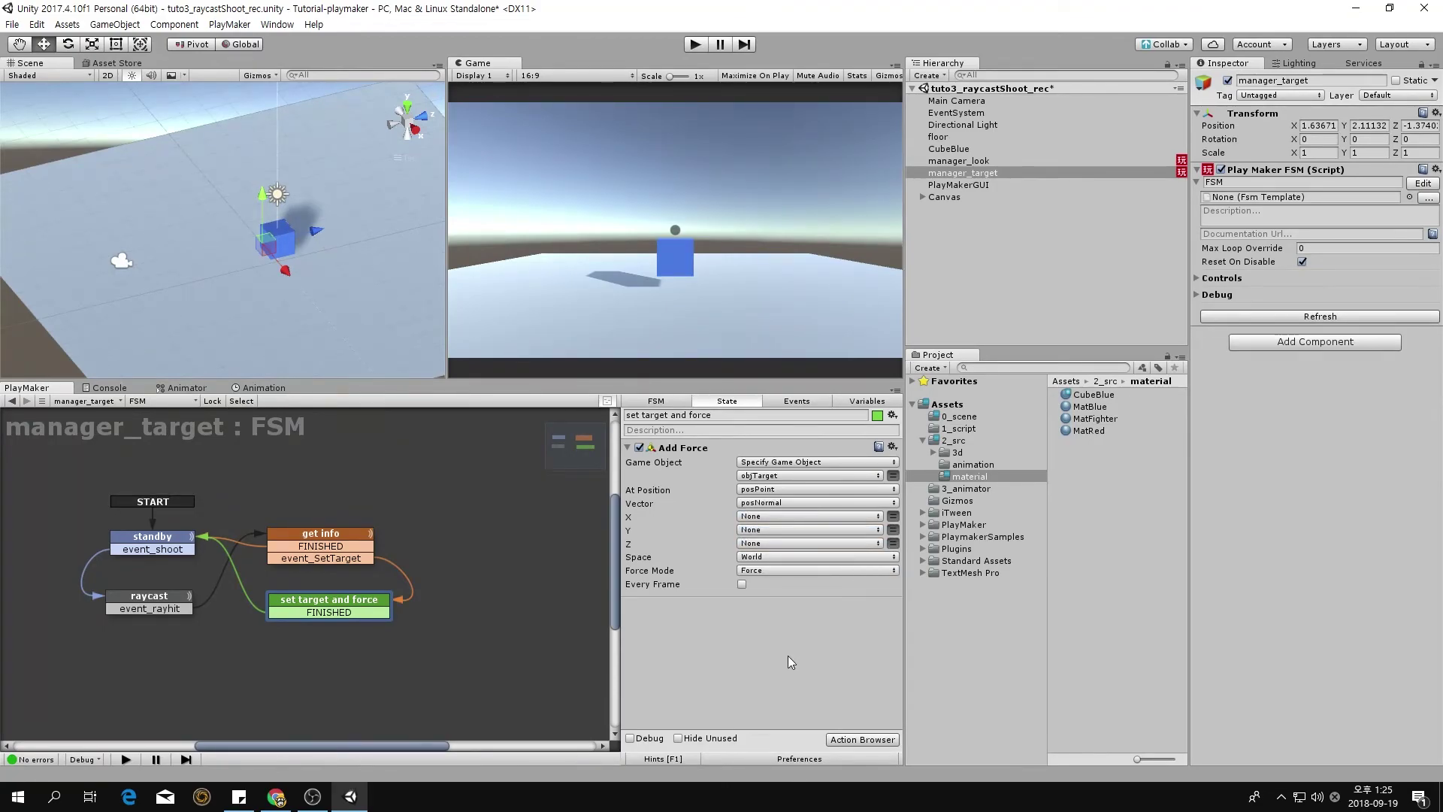
- Test shooting the blue cube in play mode with the force driven by posNormal, and stop the game
click(697, 47)
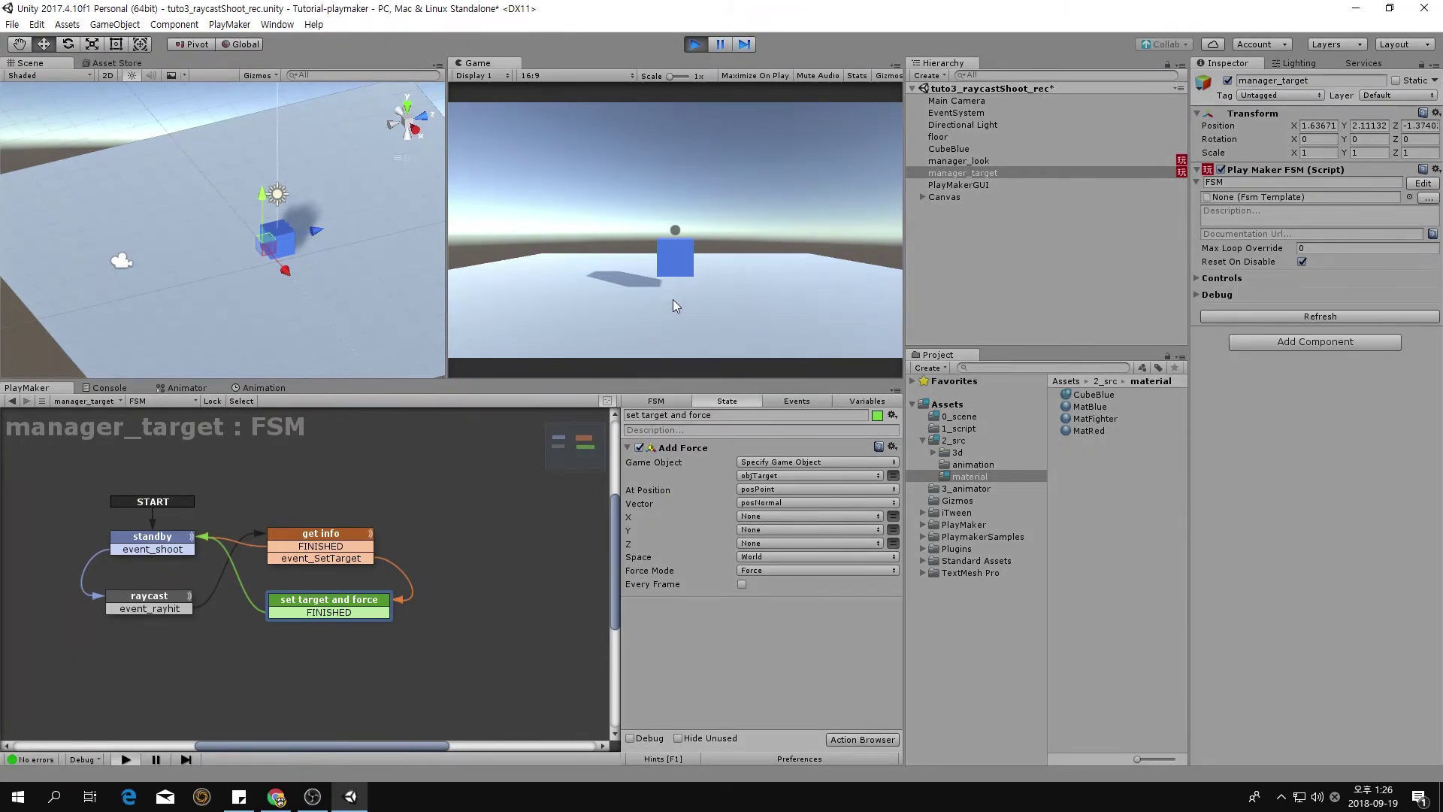
click(675, 337)
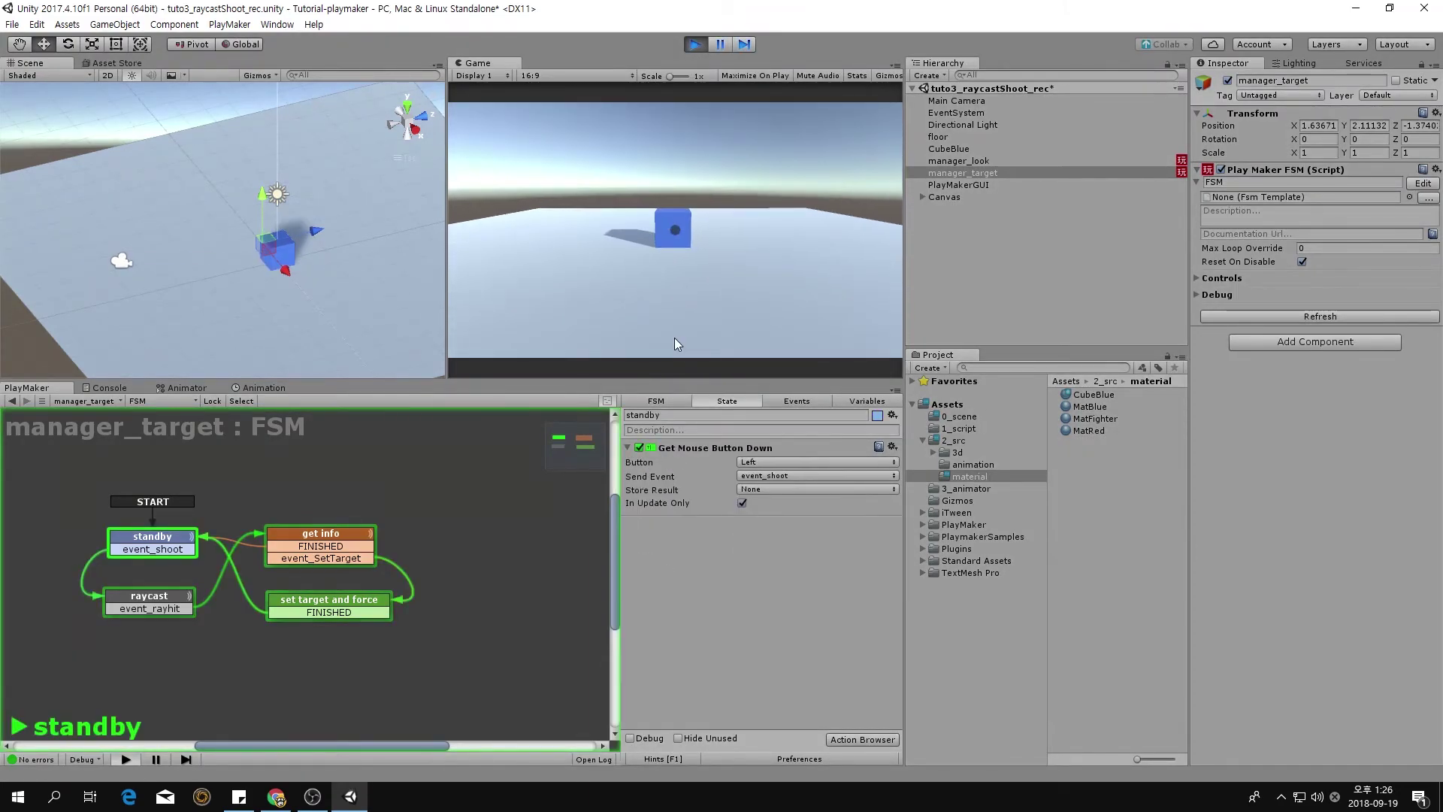
click(695, 44)
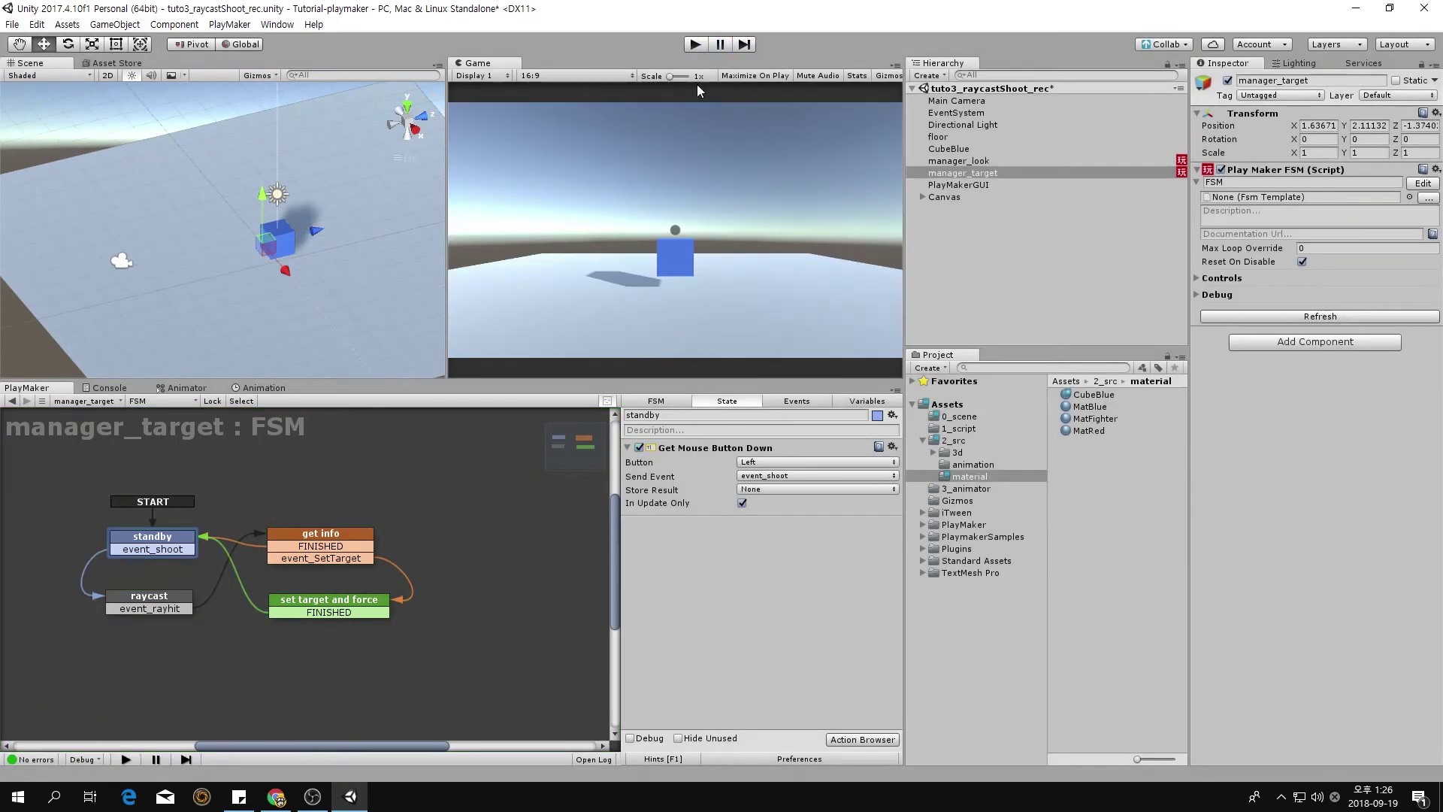
- Add a Vector3 Multiply action to the set target and force state
click(358, 606)
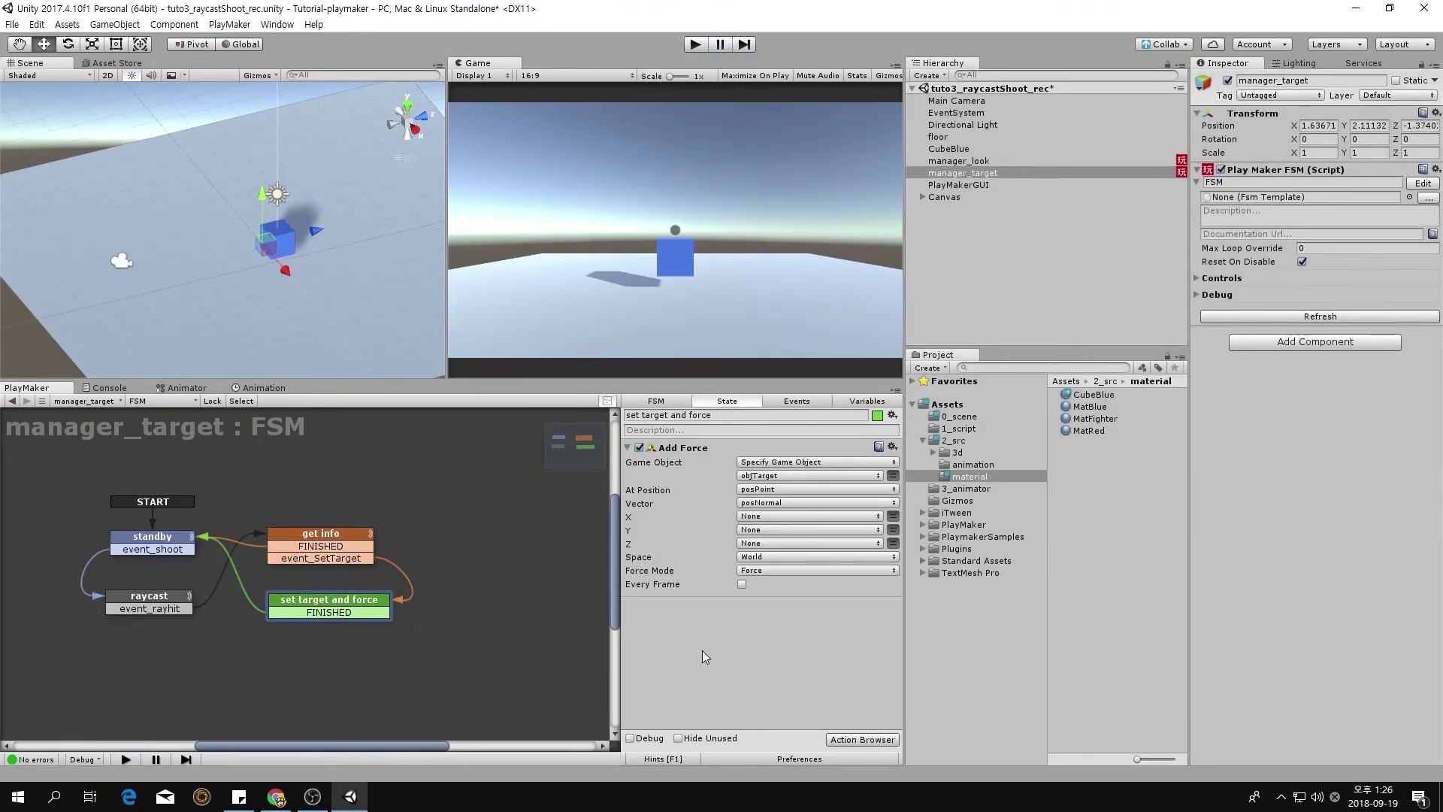
double_click(702, 651)
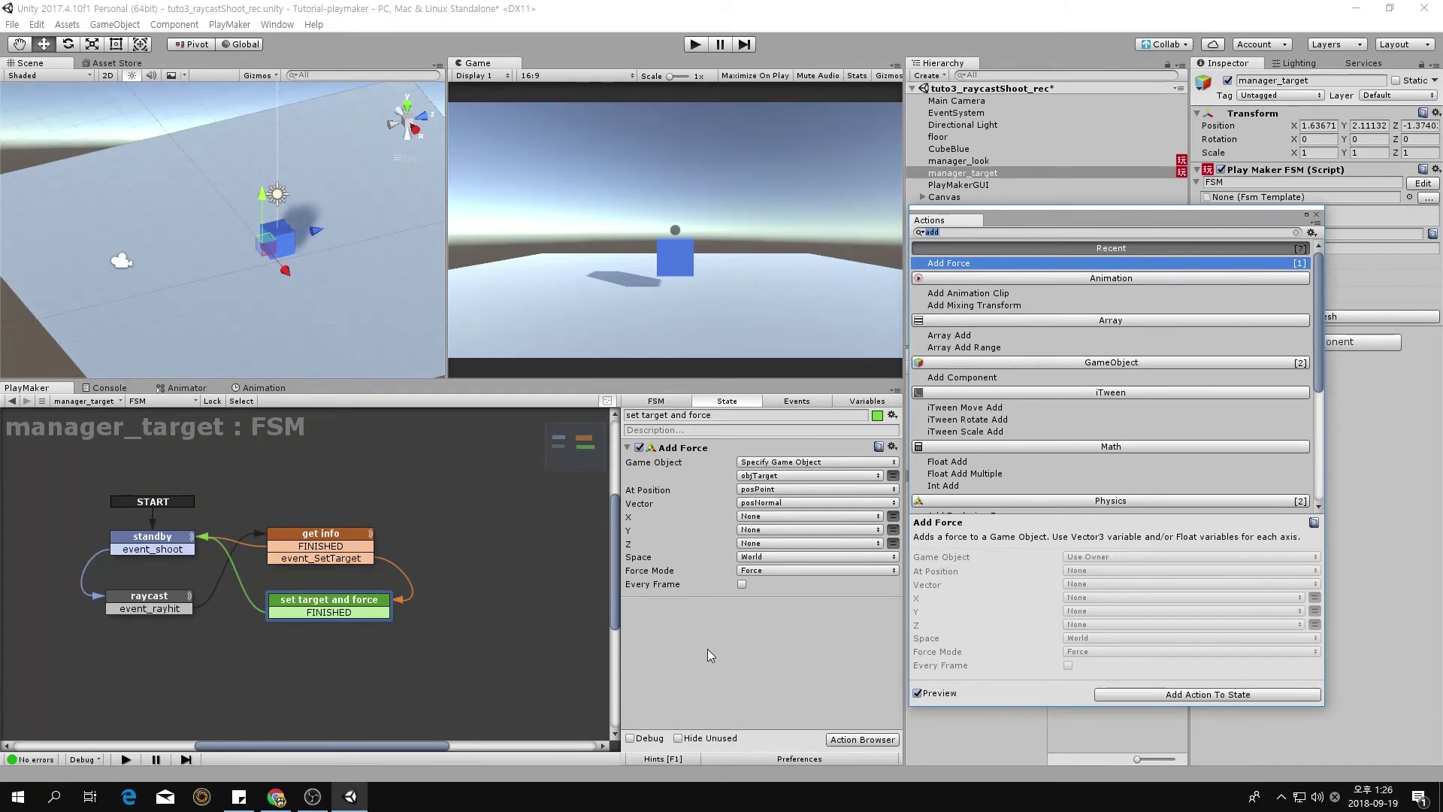
text(ve)
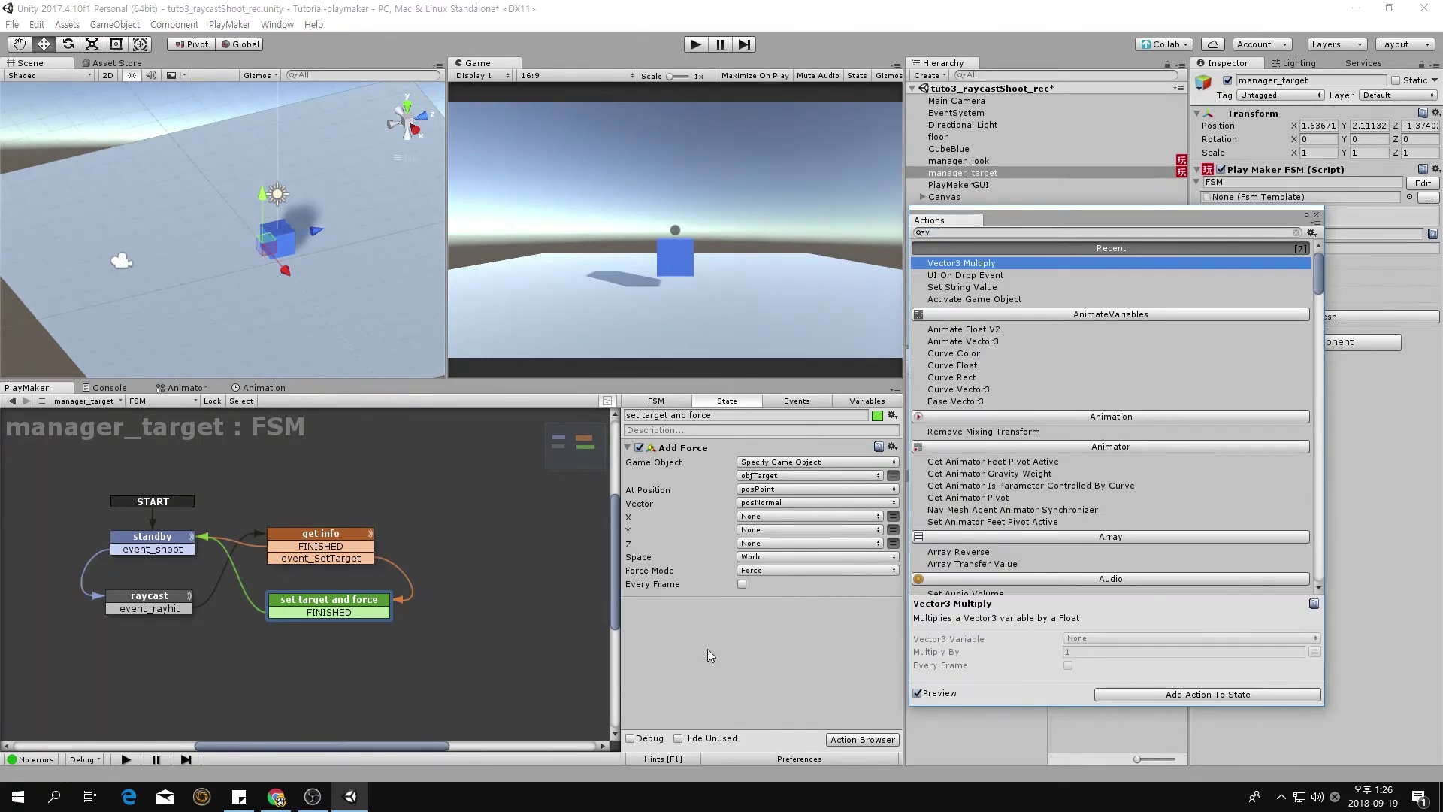
key(Down)
key(Up)
key(Return)
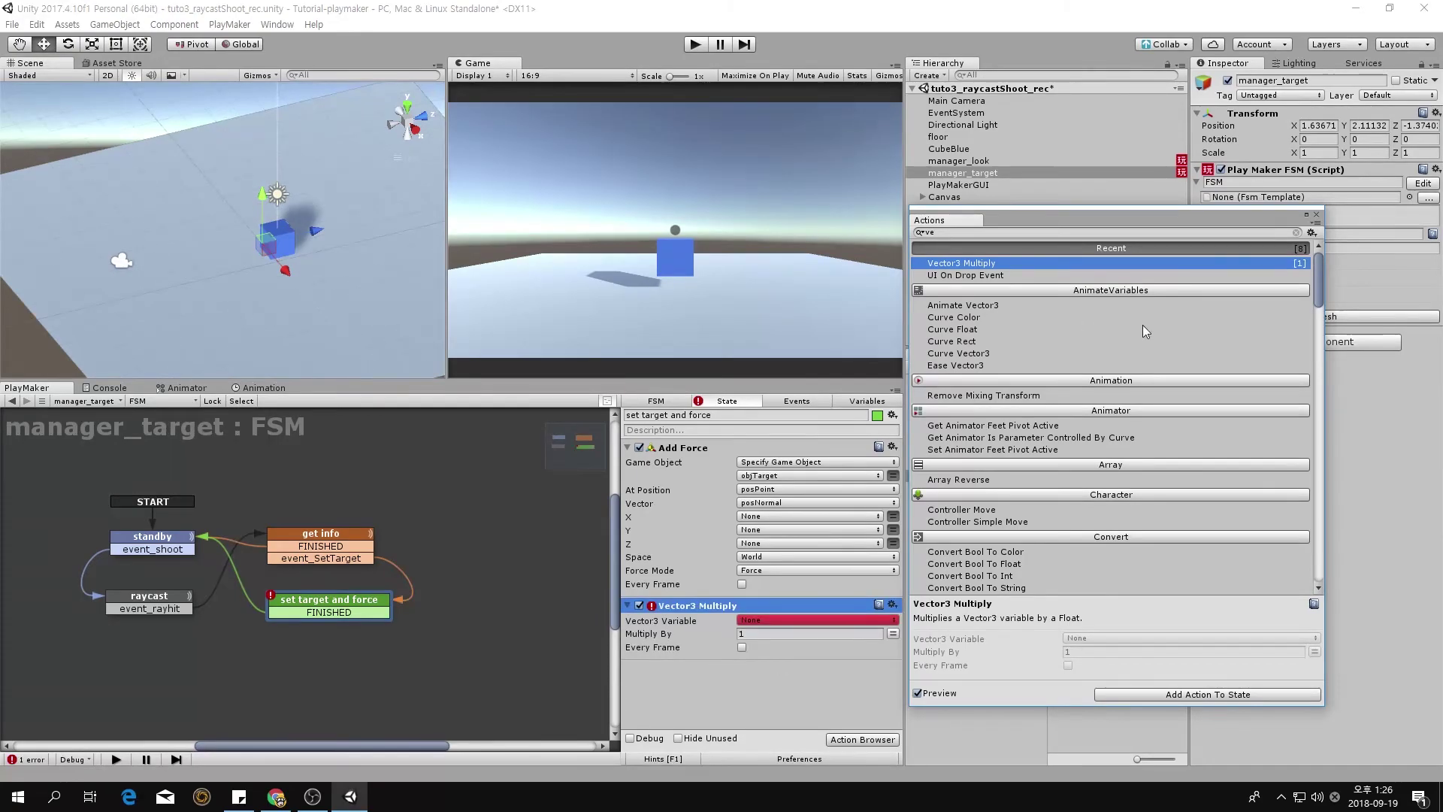
click(1316, 214)
- Set Vector3 Multiply to multiply posNormal by -100 and place it above the Add Force action
click(809, 618)
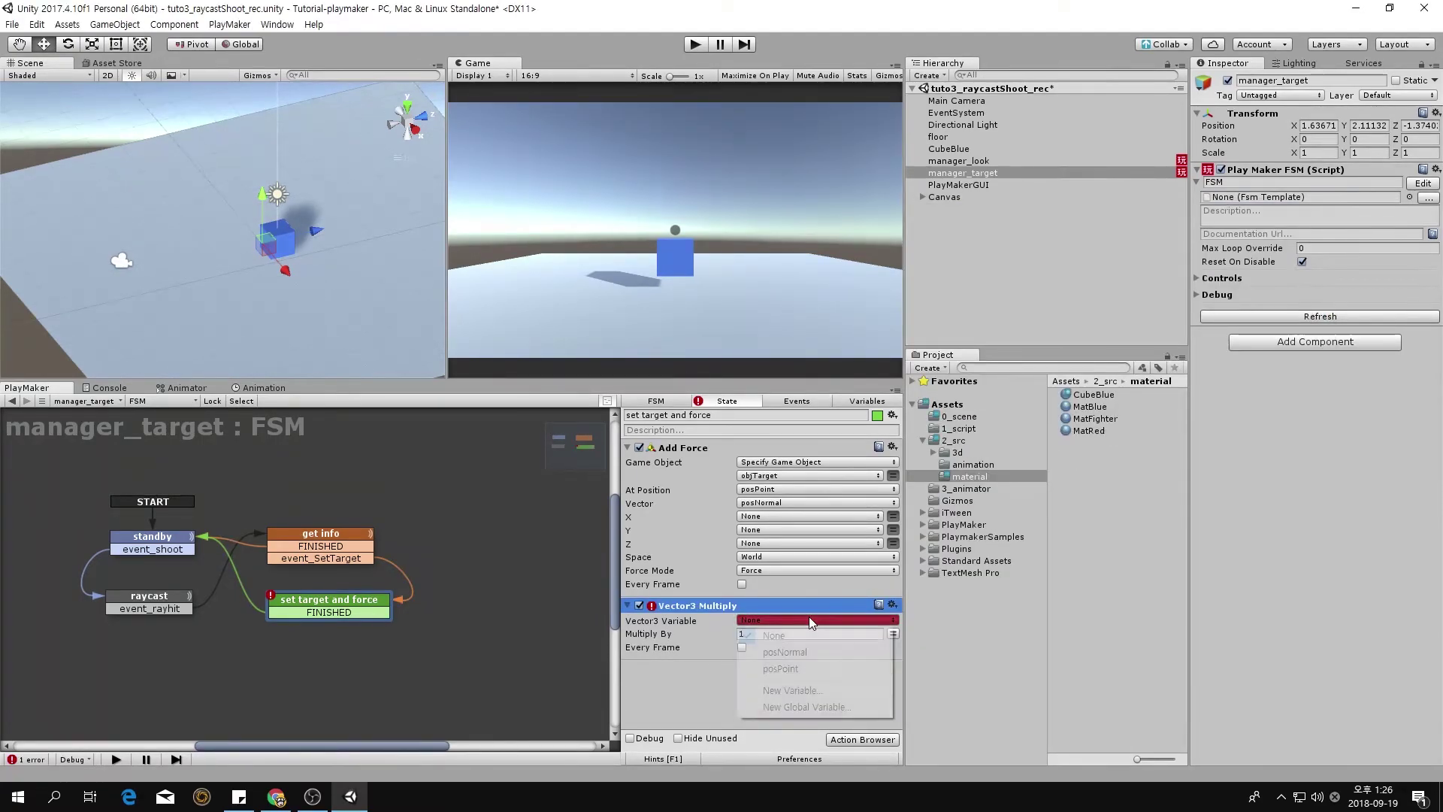
click(777, 653)
click(775, 635)
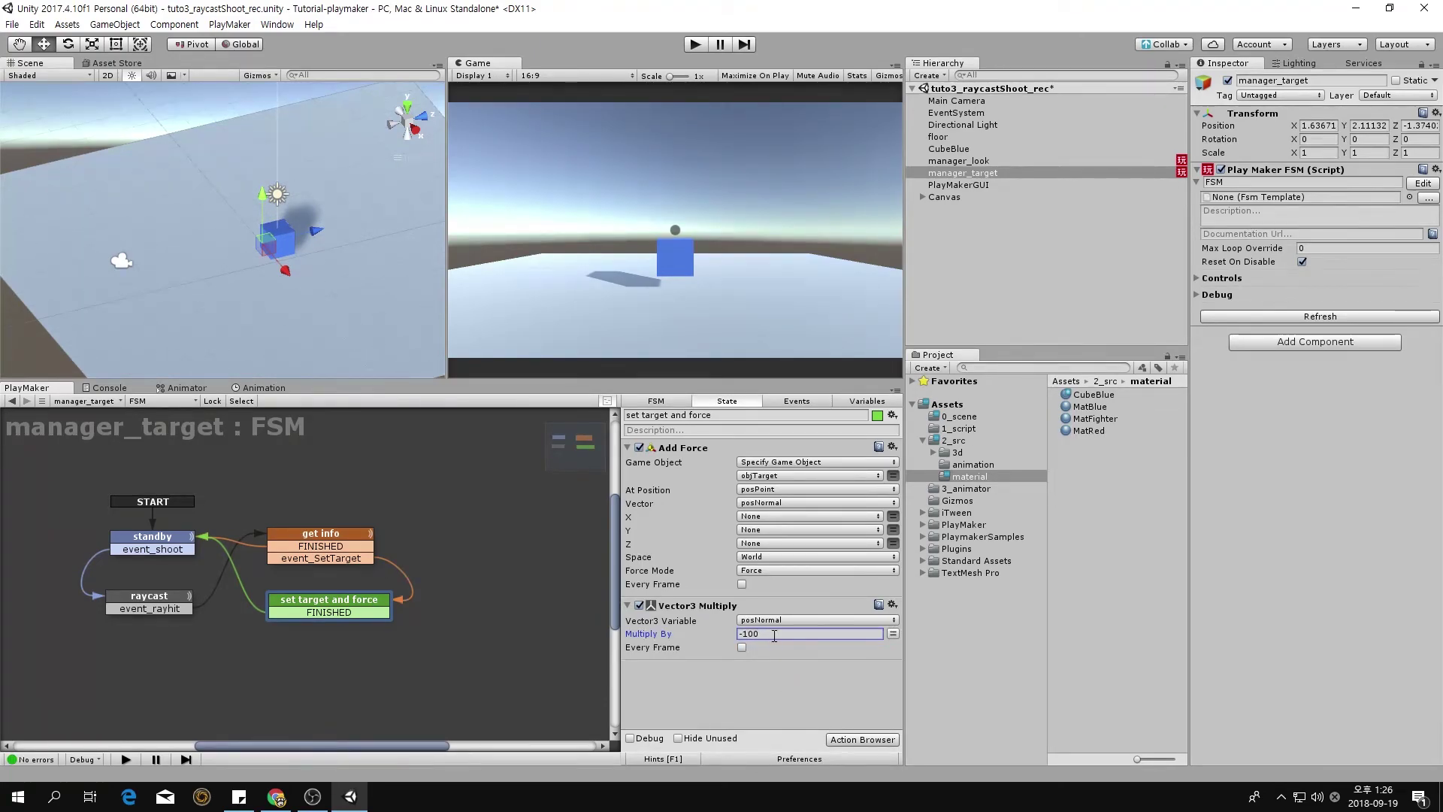
drag(704, 607, 713, 496)
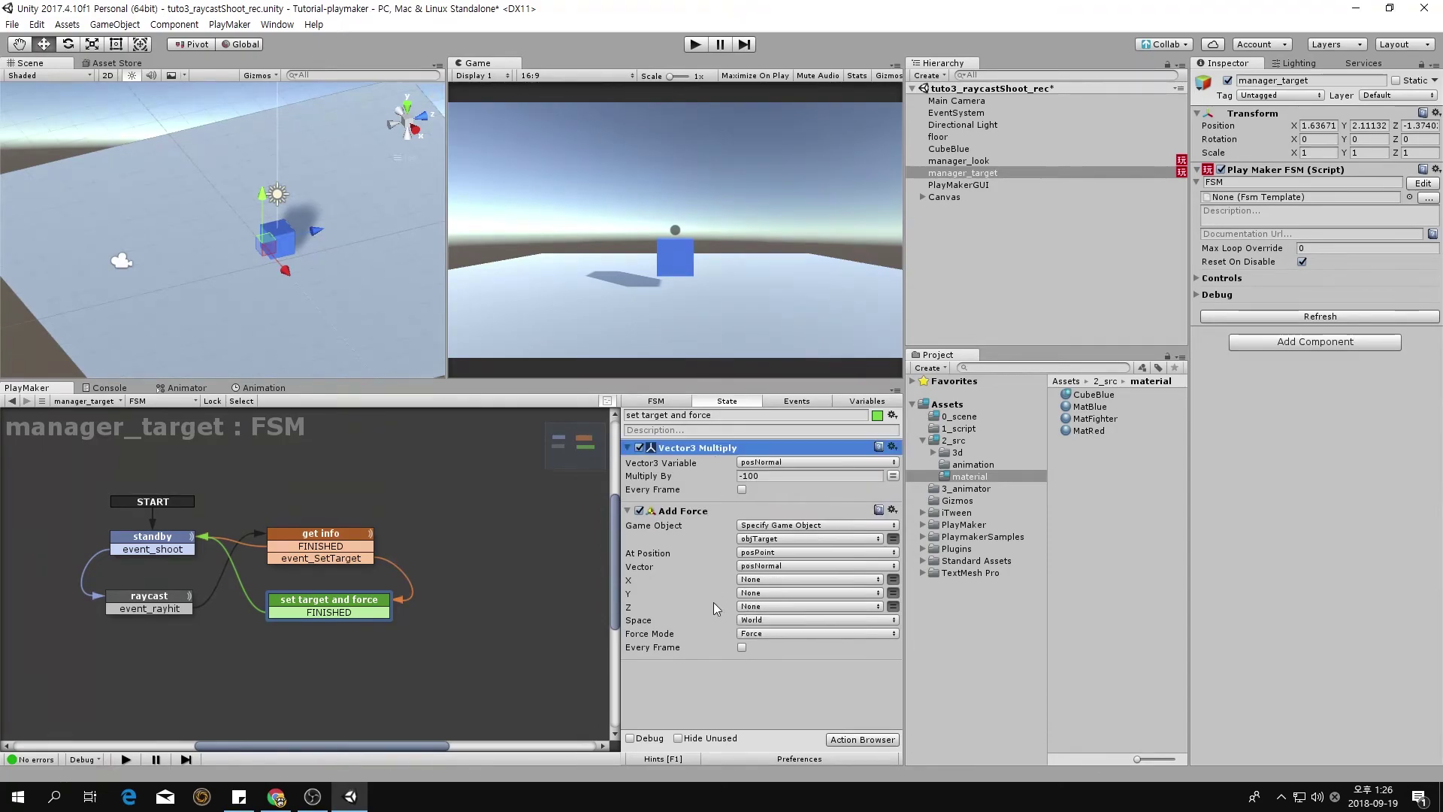
- Test the multiplied normal force in play mode by shooting the blue cube several times, and stop the game
click(696, 45)
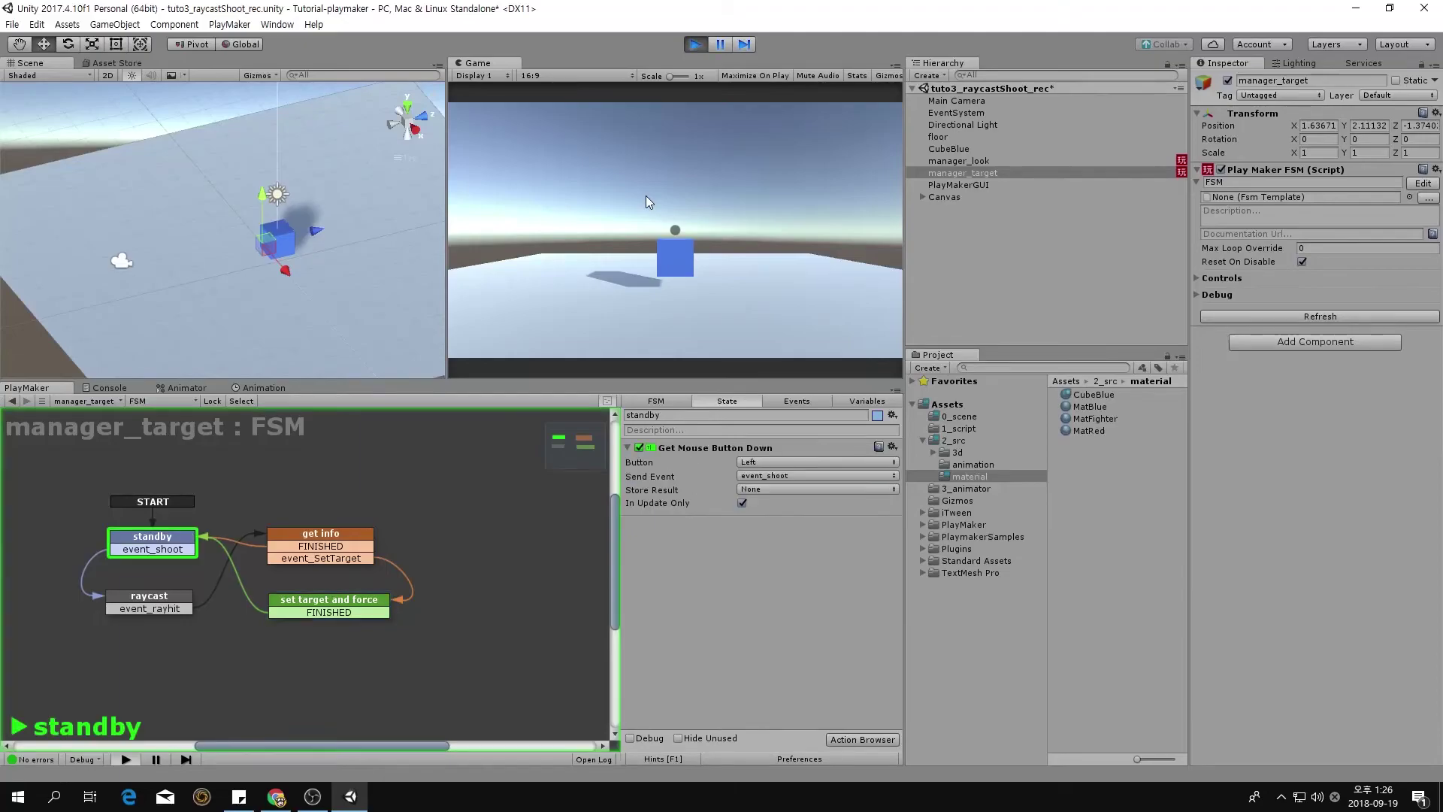
click(646, 231)
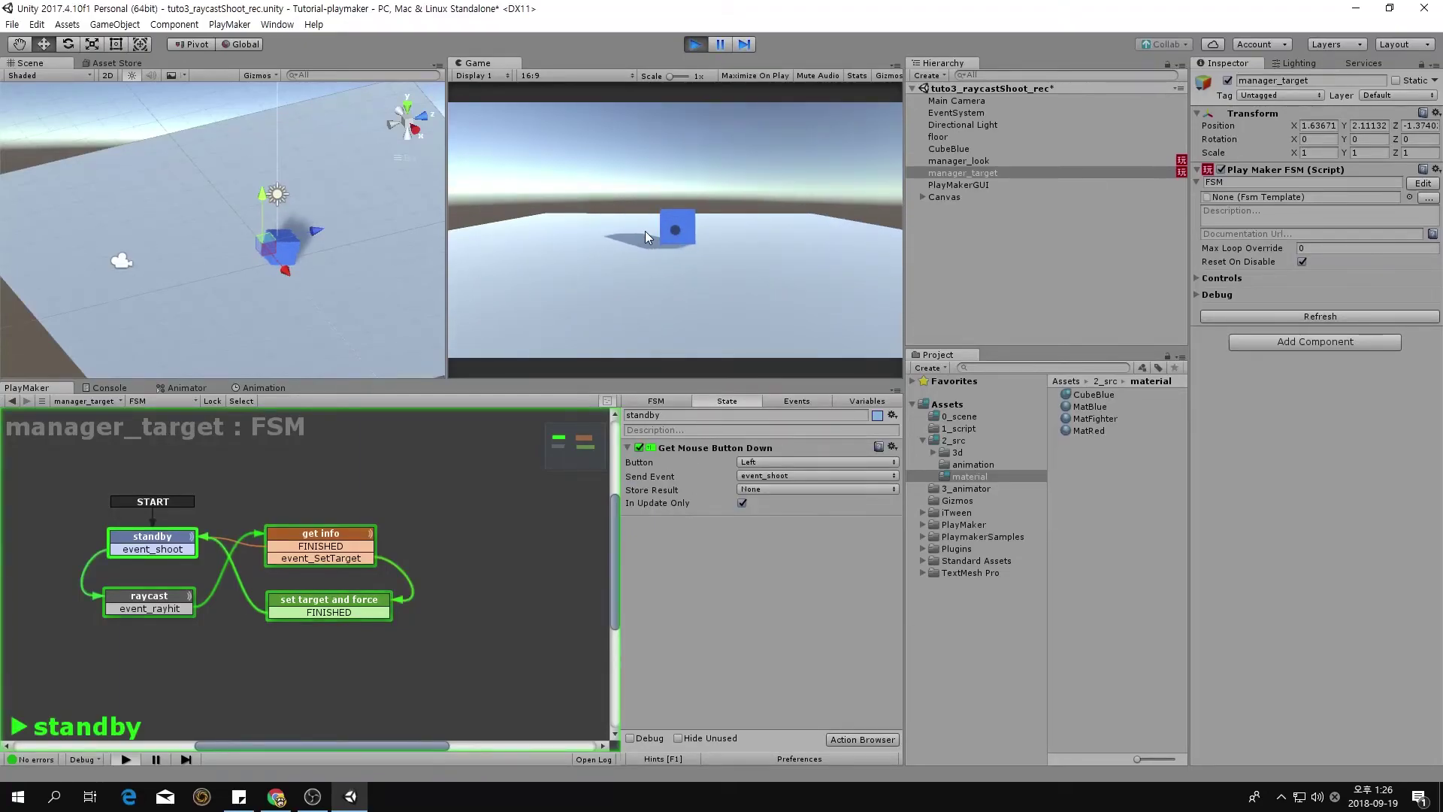
click(639, 245)
click(656, 245)
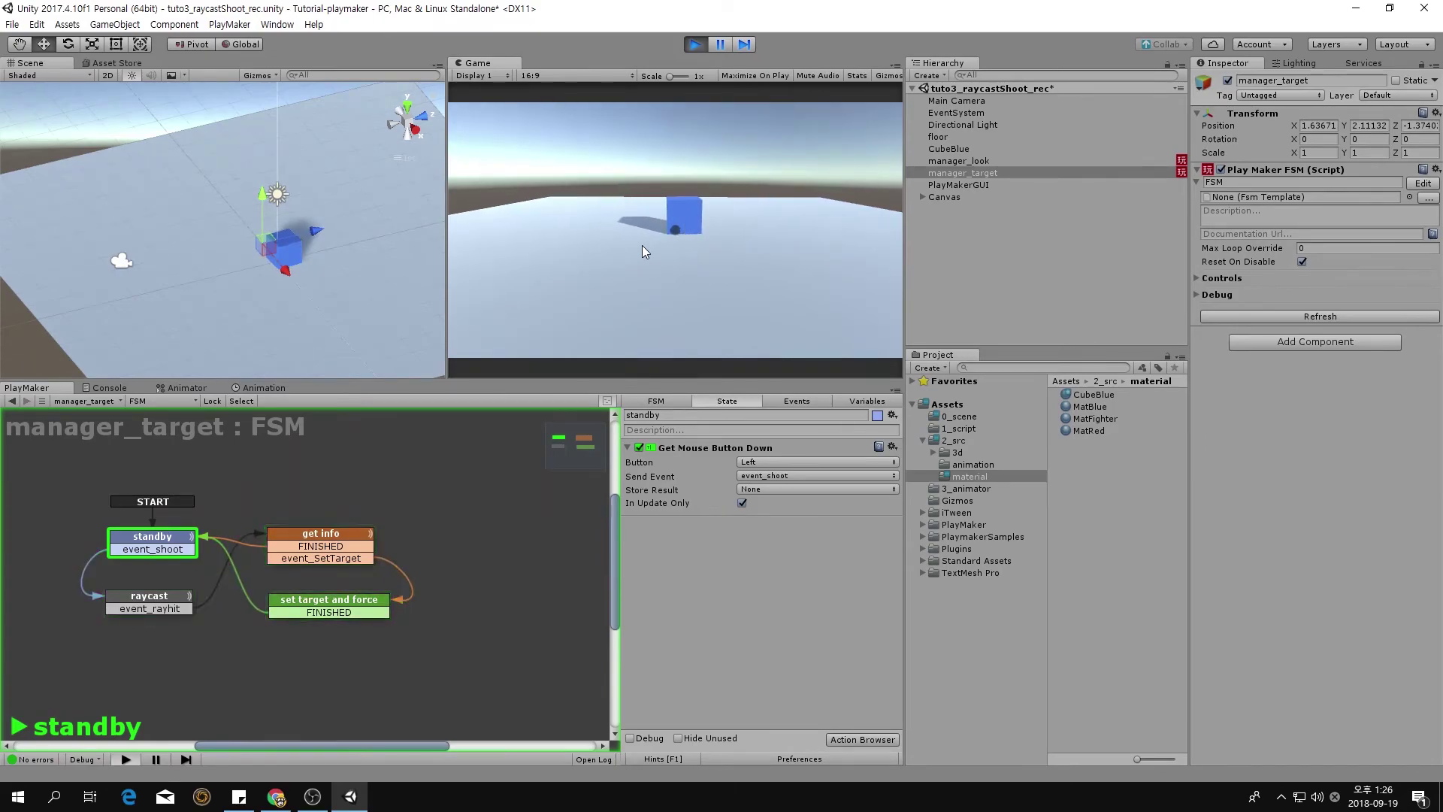
click(658, 229)
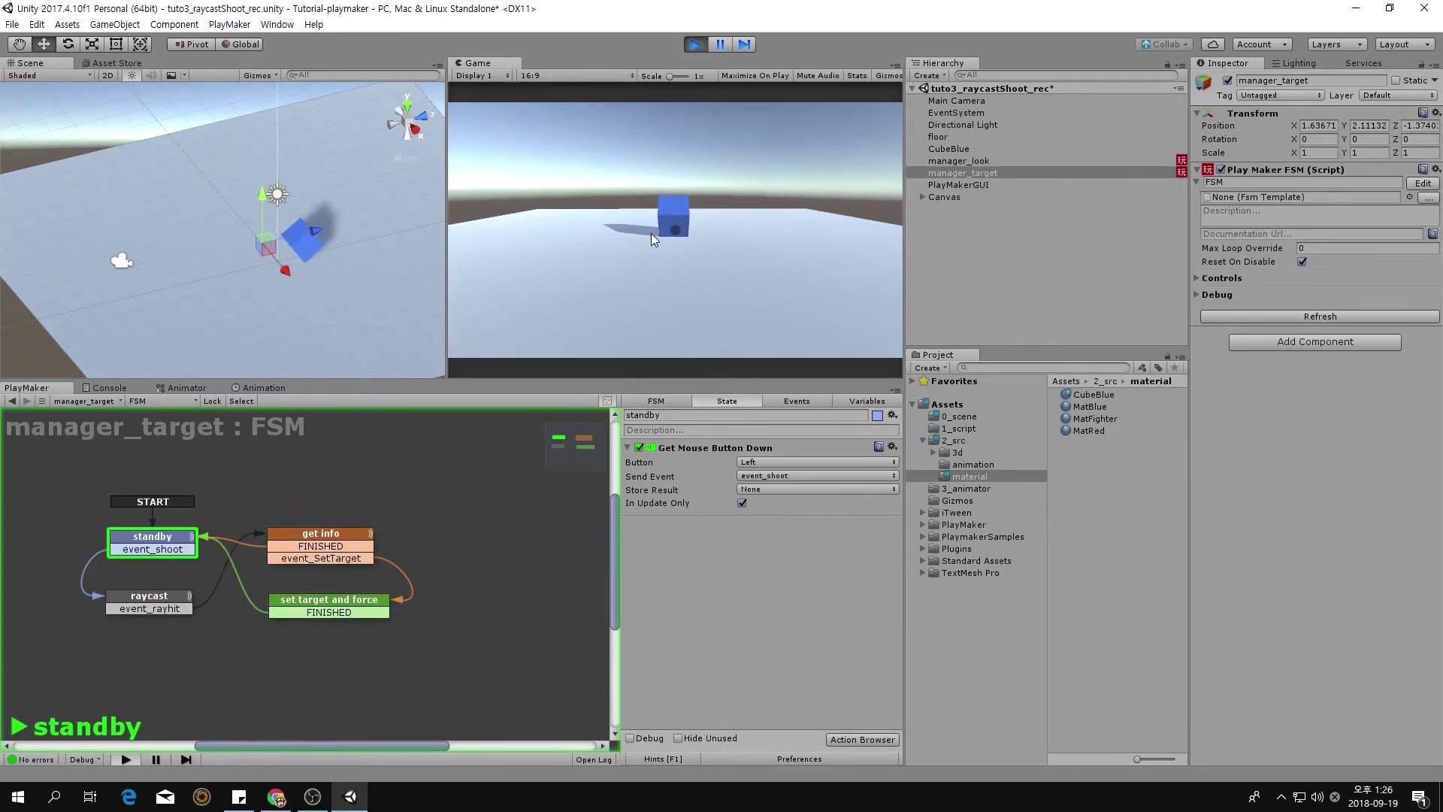
click(696, 45)
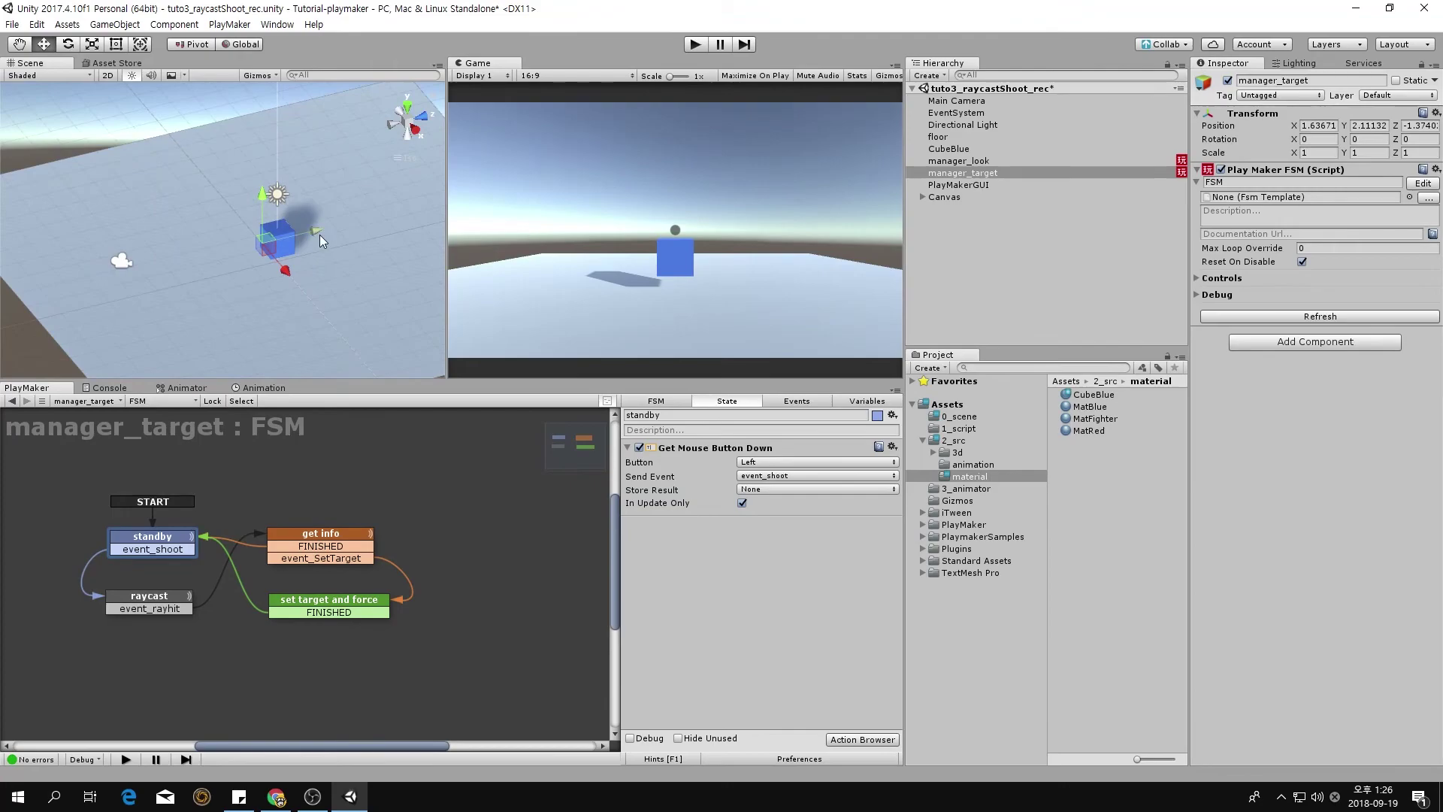
- Move CubeBlue closer to the camera, to about X -0.93 and Z -3.09, and test shooting its different faces in play mode
click(966, 150)
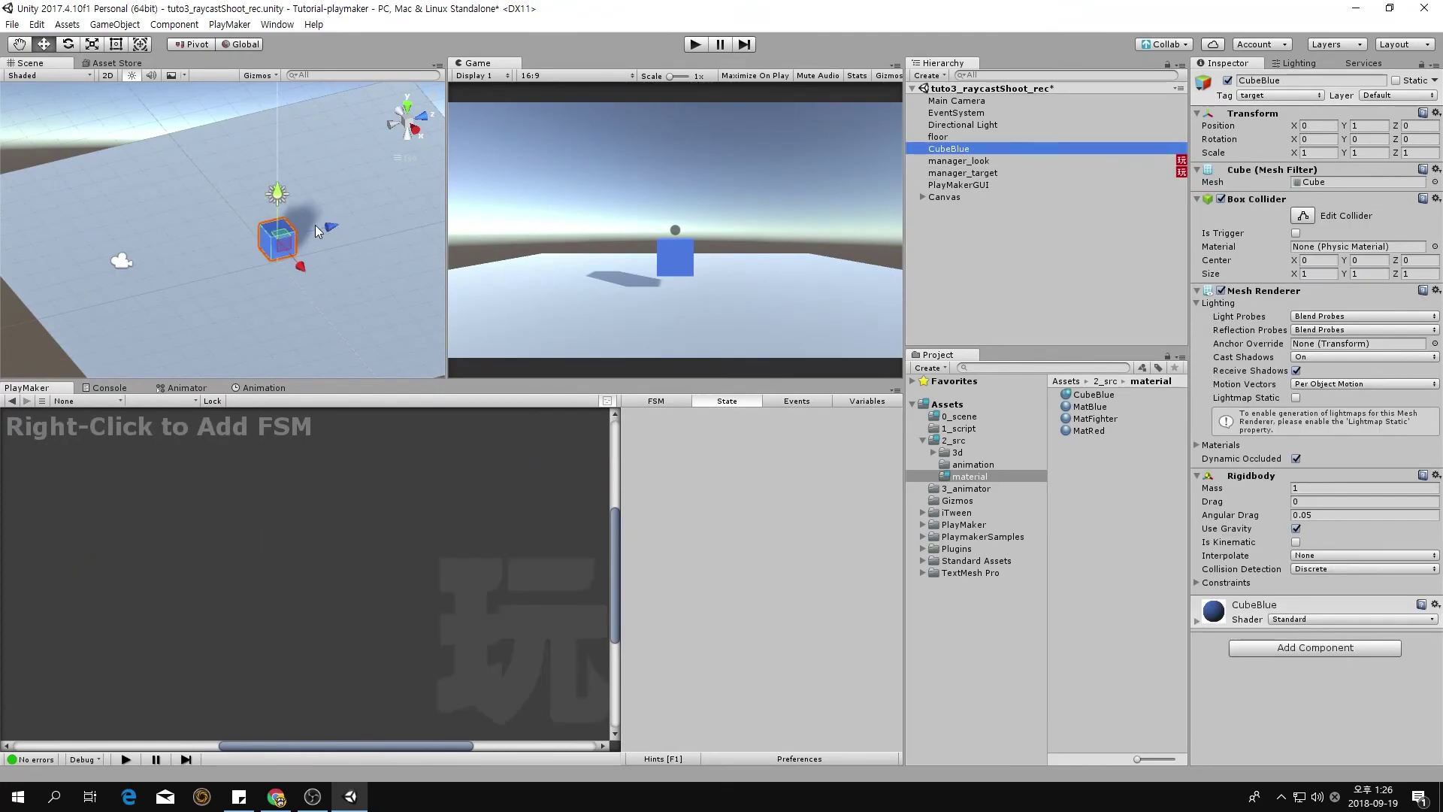
drag(318, 235, 246, 230)
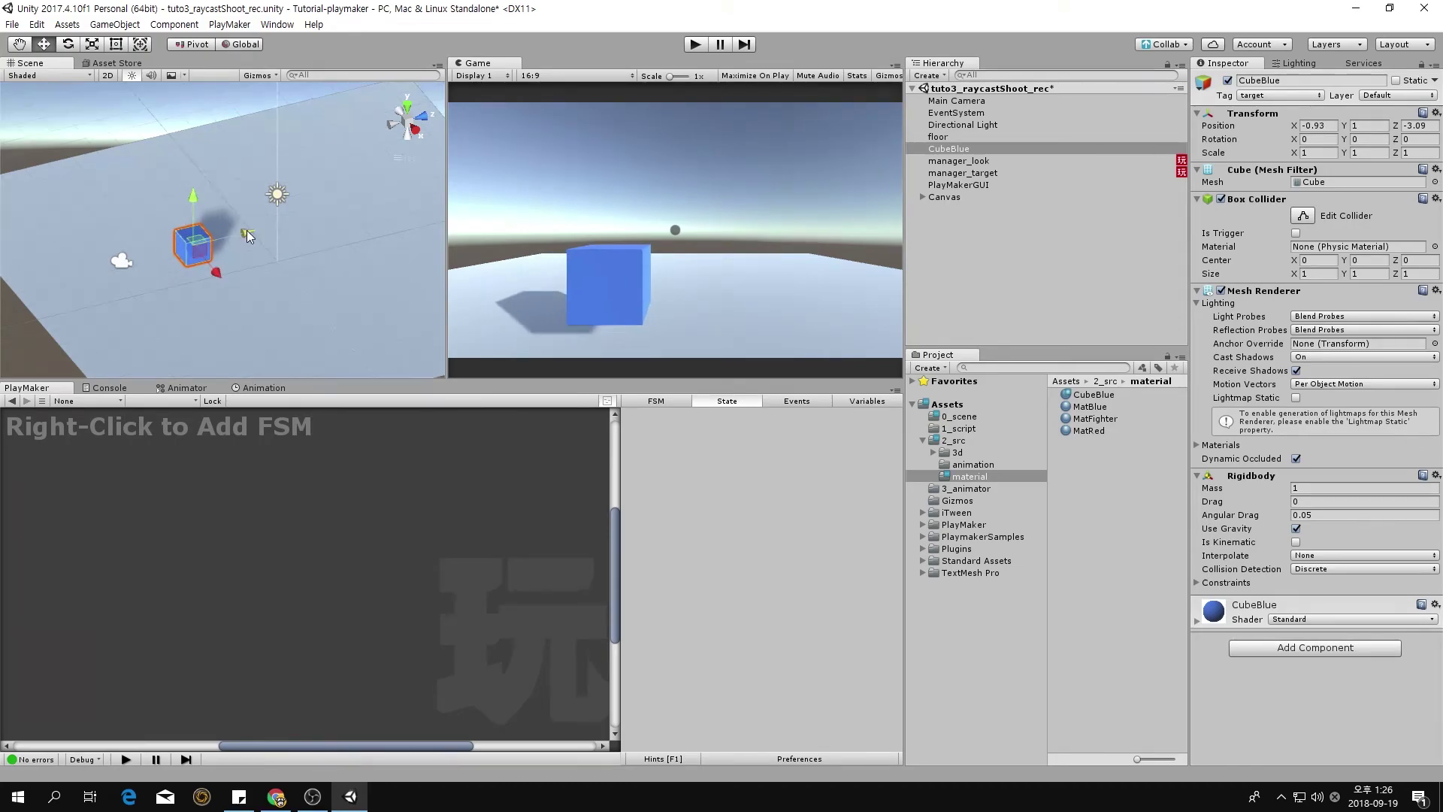
click(697, 44)
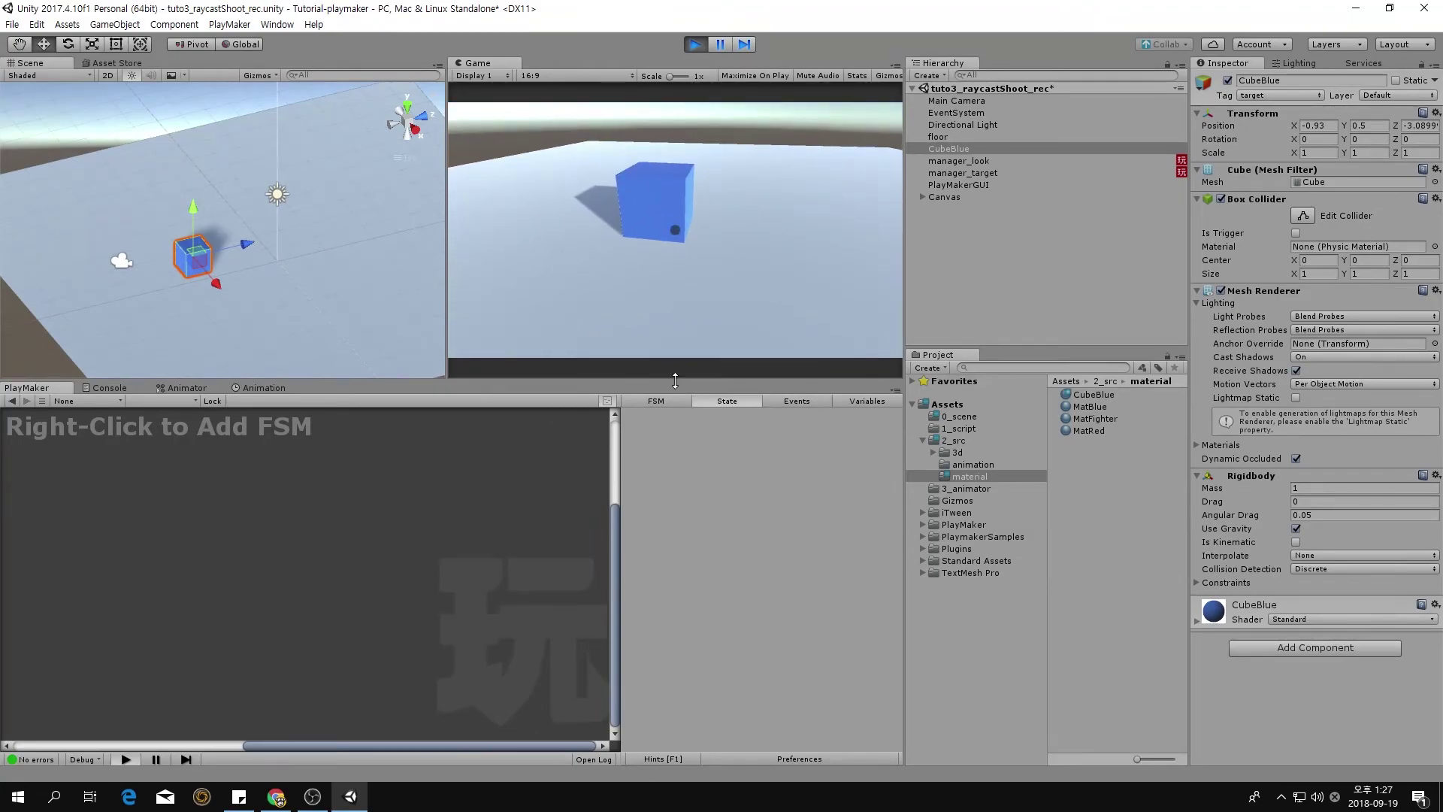
click(675, 325)
click(641, 323)
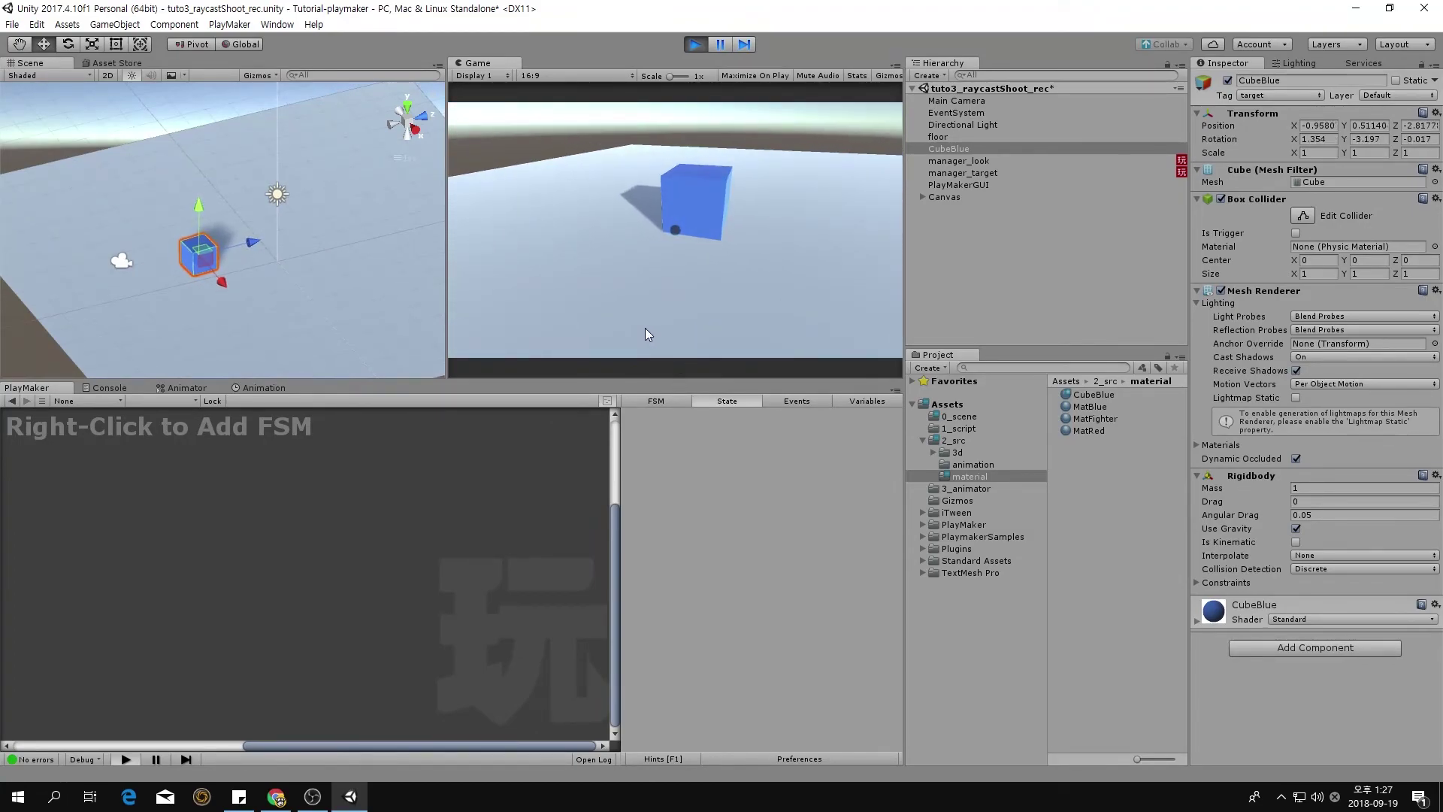
click(641, 323)
click(641, 323)
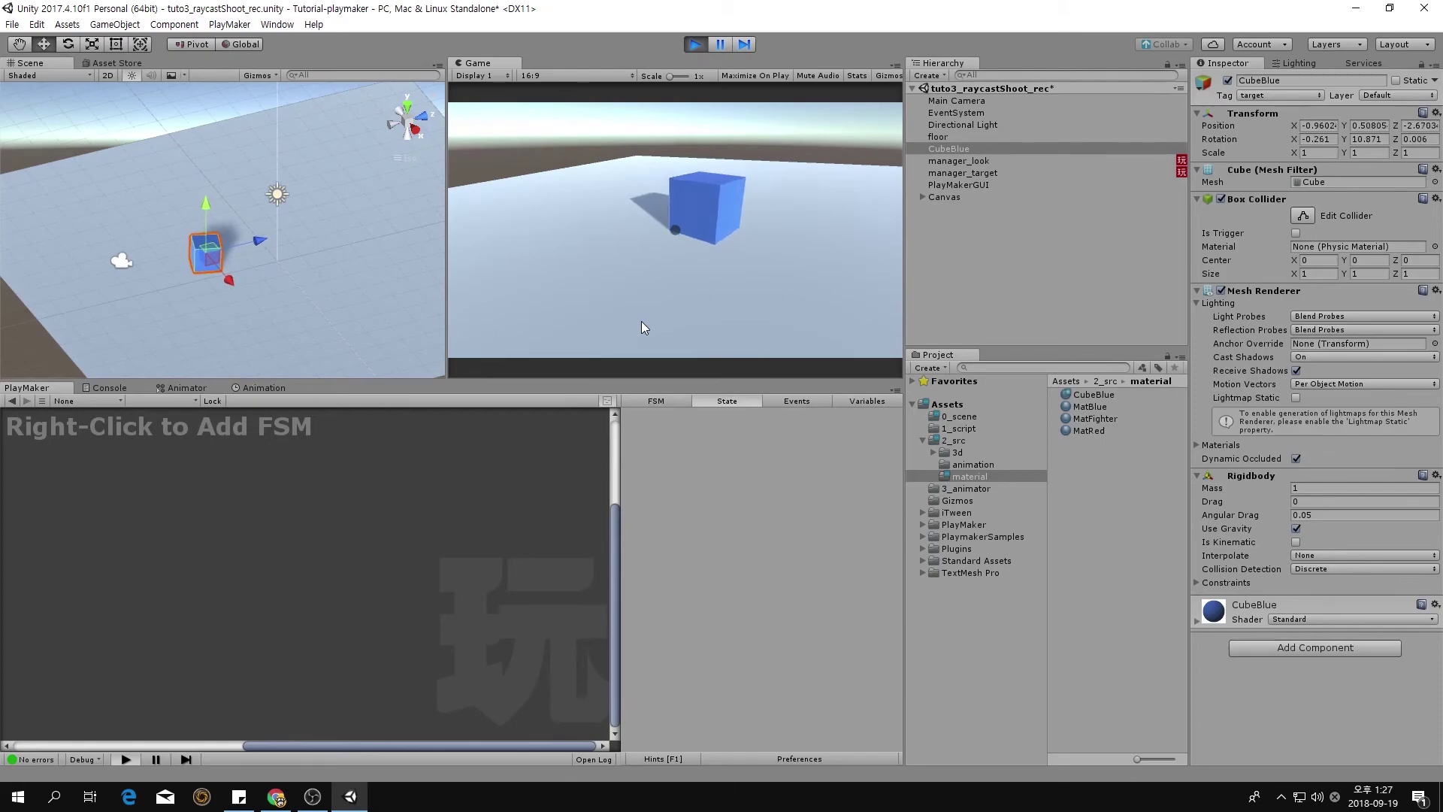
click(685, 284)
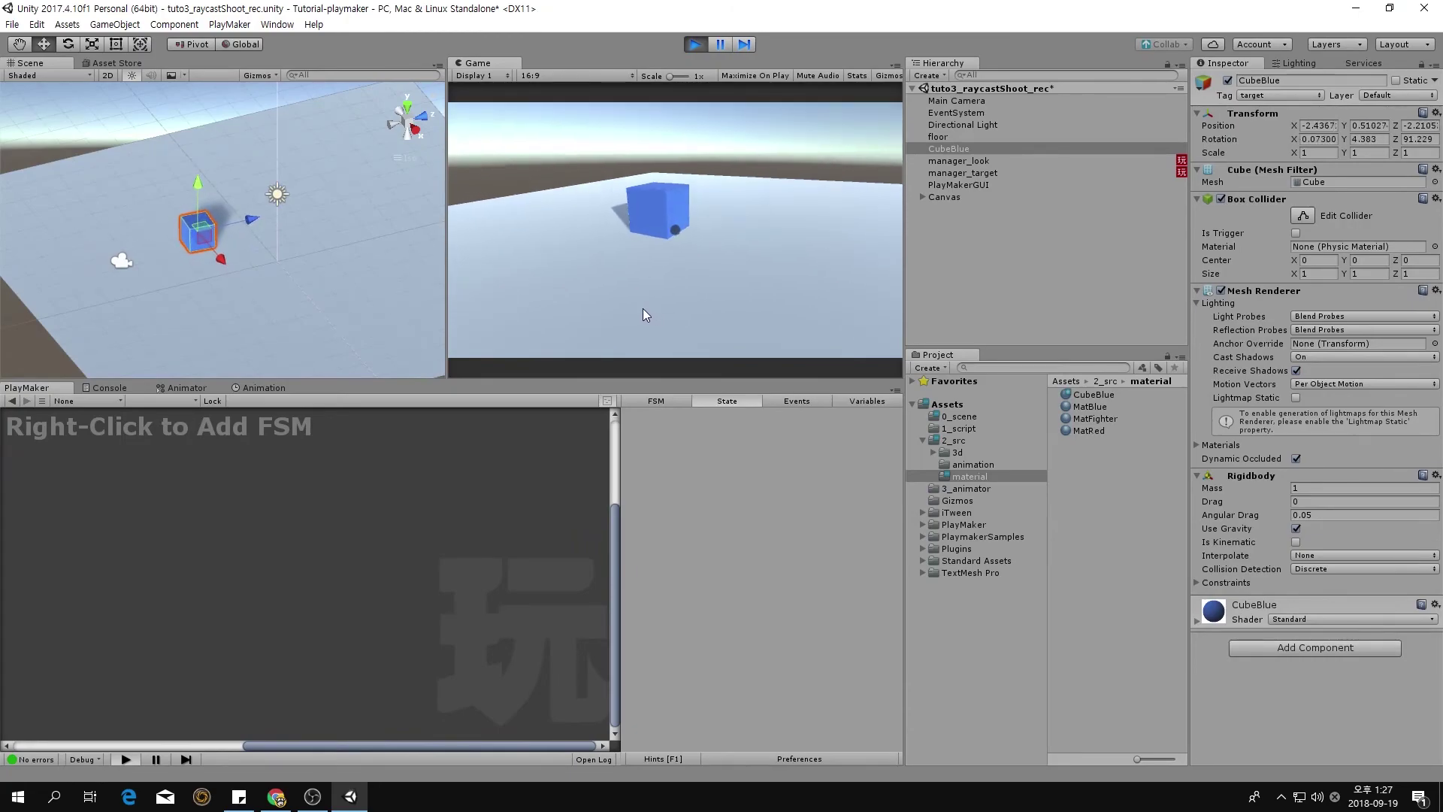
click(695, 43)
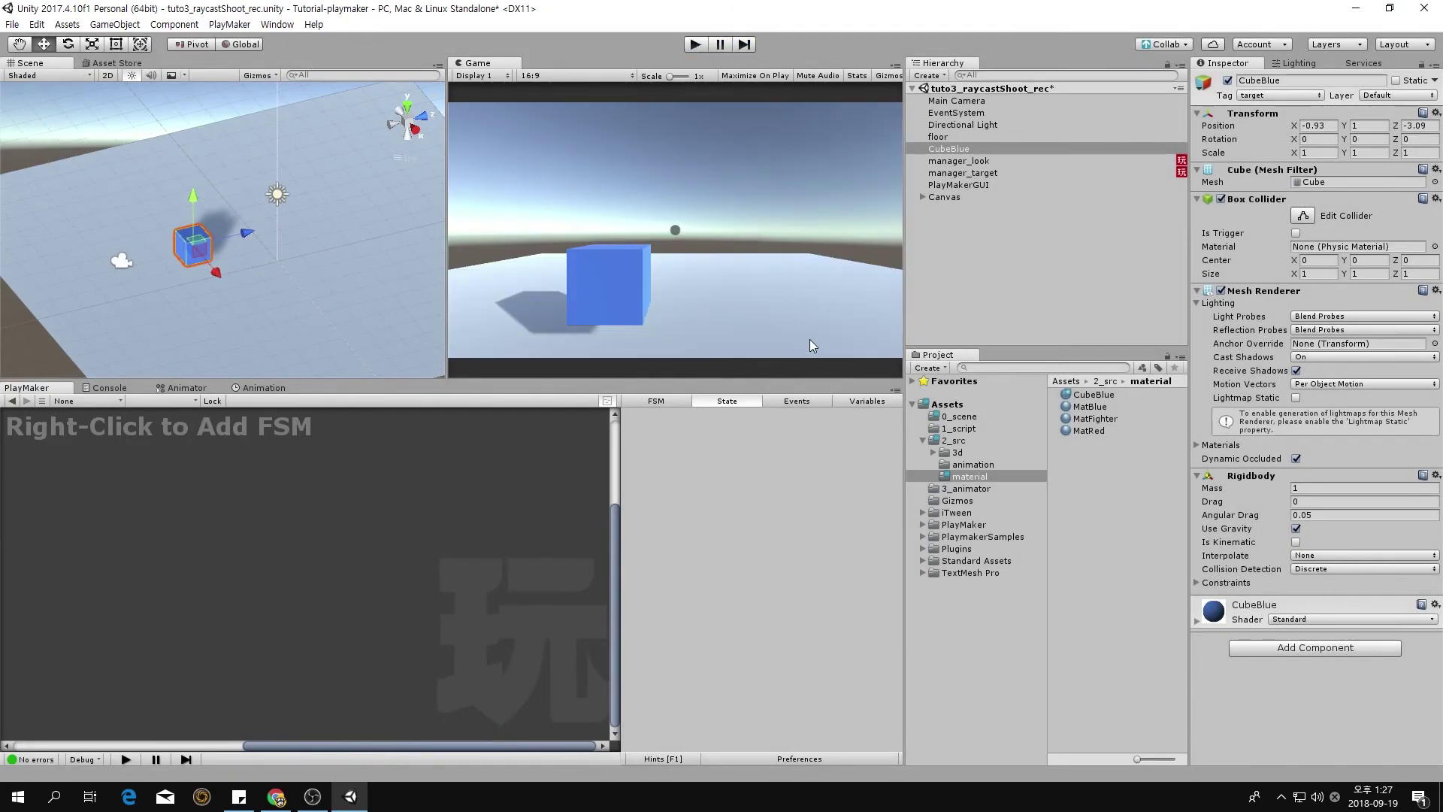
- In manager_target's set target and force state, set Add Force's At Position to None
click(977, 173)
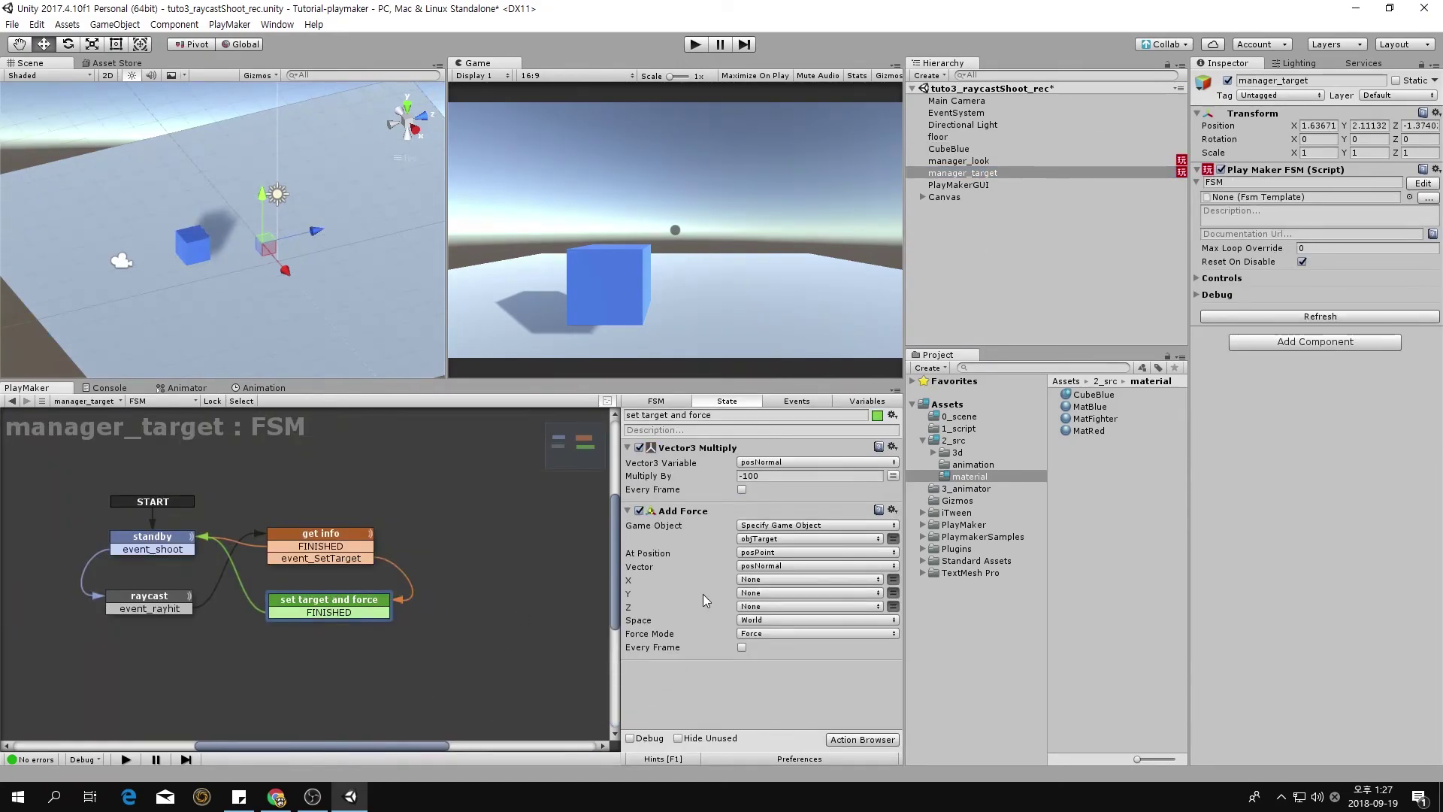
click(785, 552)
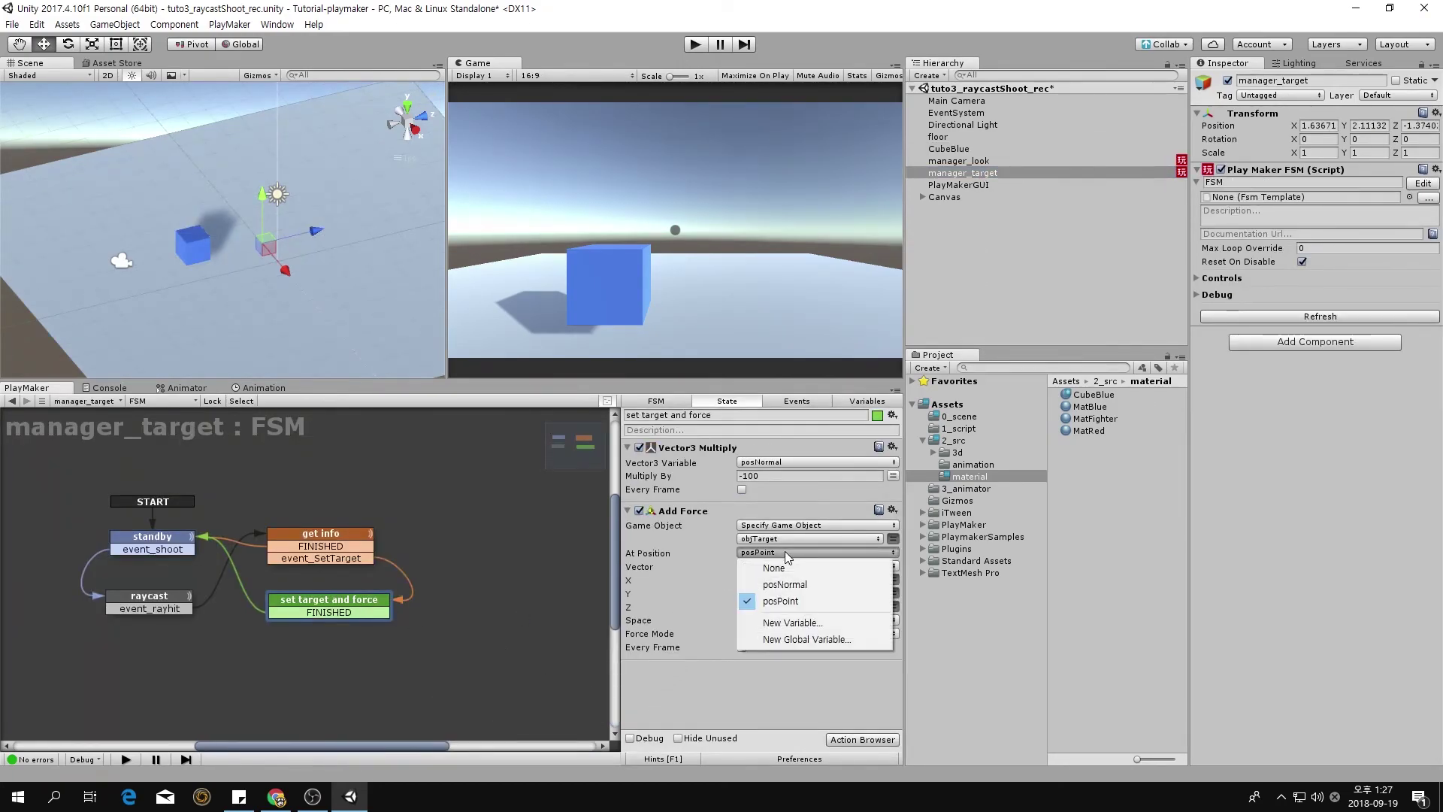
click(775, 563)
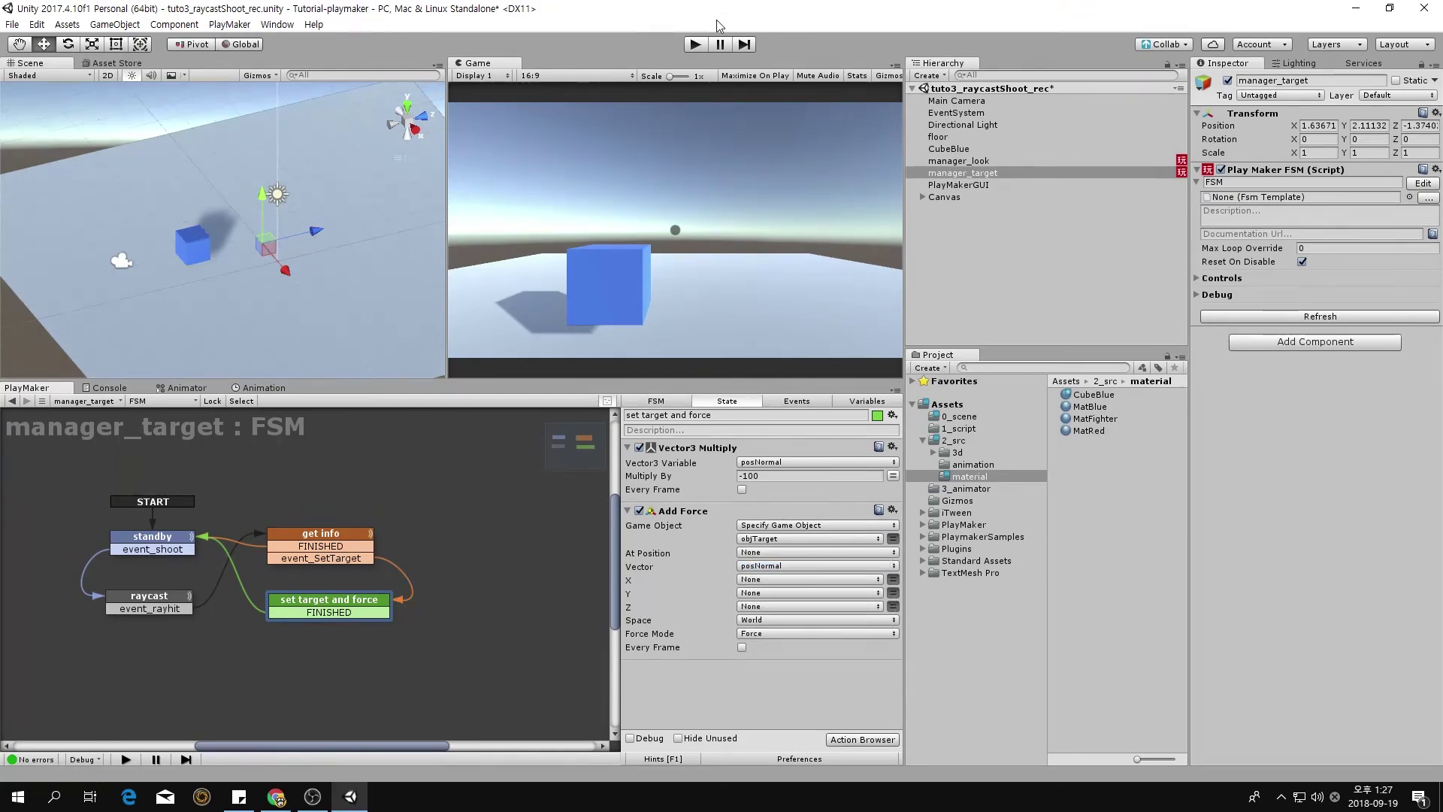
- Test in play mode how the cube moves when shot on different faces without a force position, and stop the game
click(696, 45)
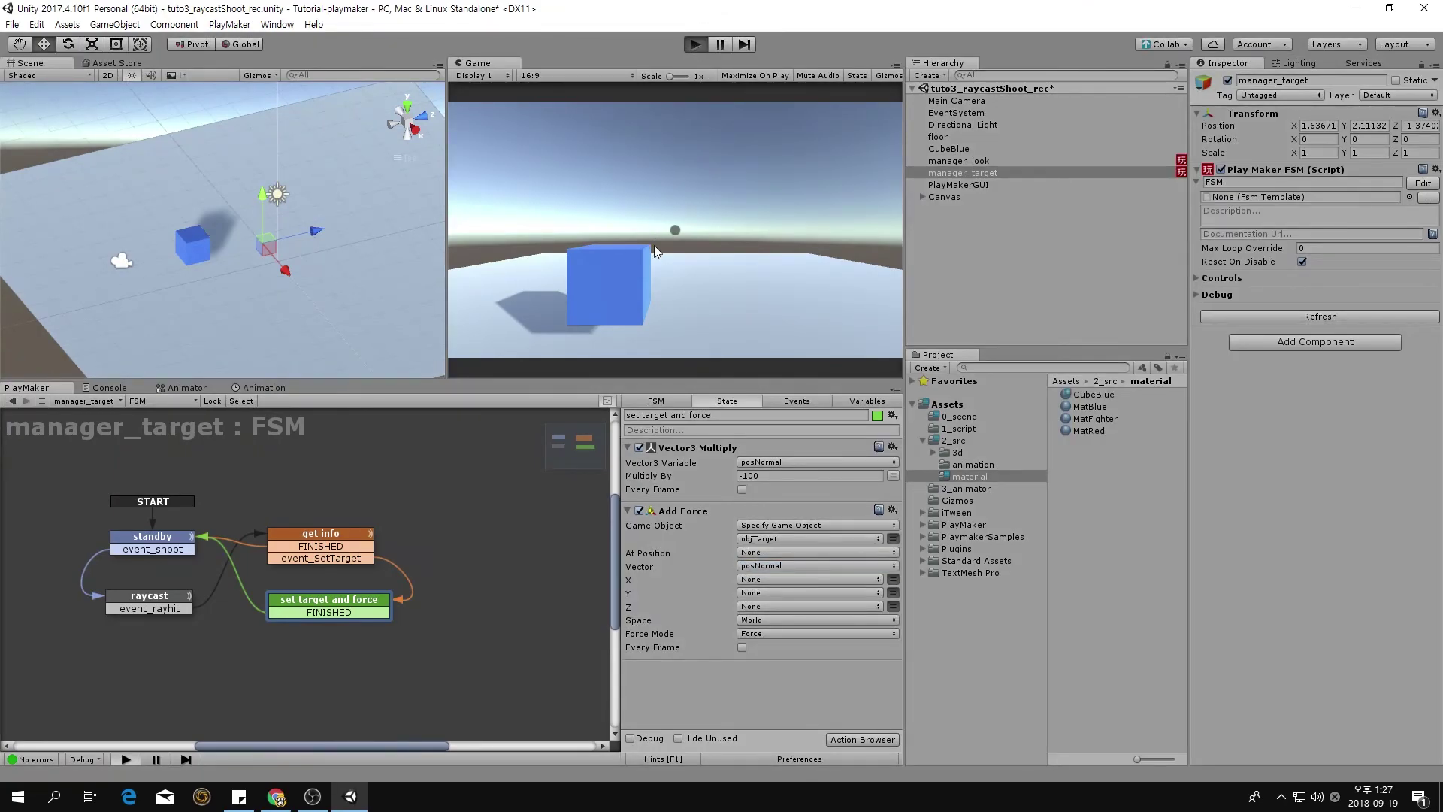
click(610, 345)
click(610, 346)
click(576, 342)
click(576, 341)
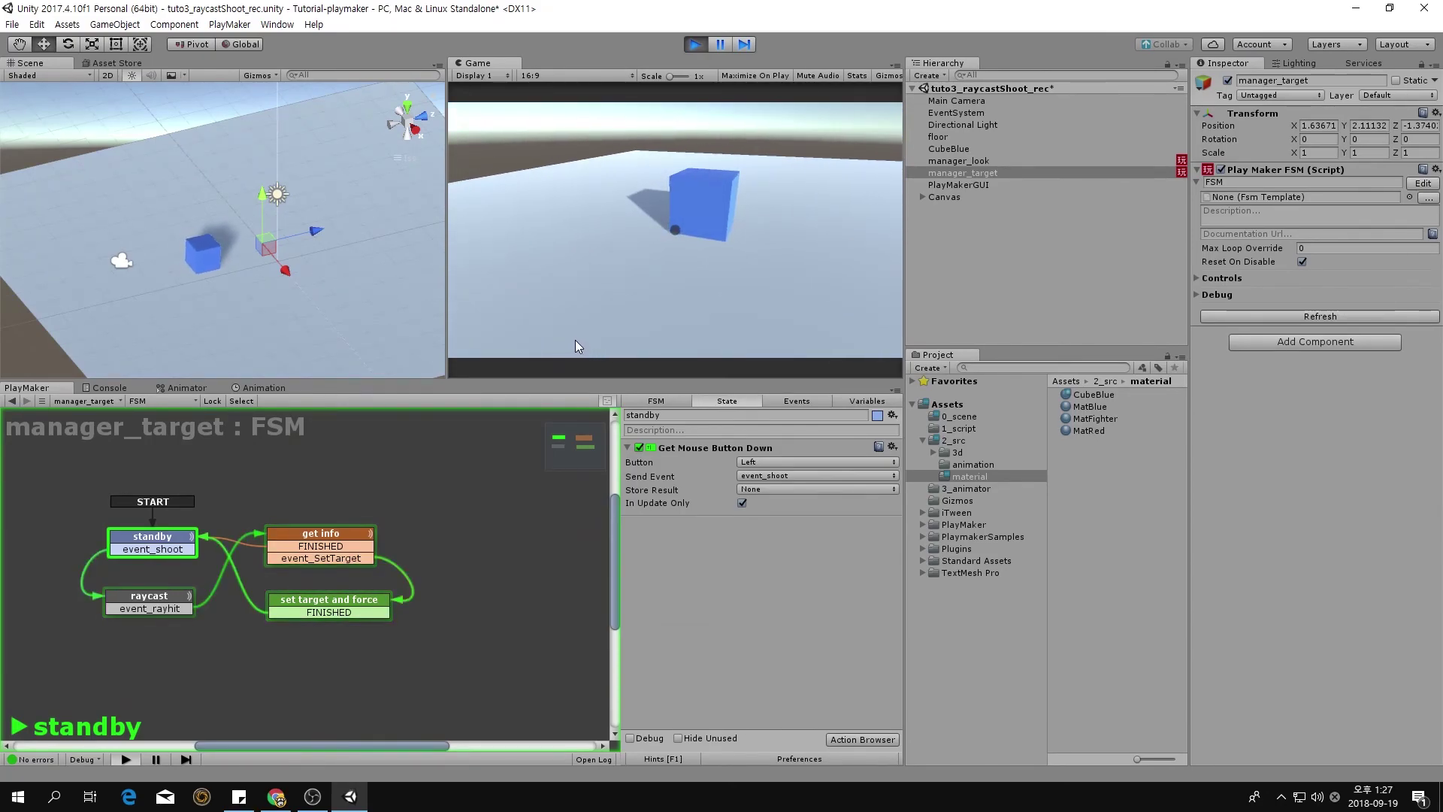
click(629, 300)
click(626, 302)
click(624, 302)
click(621, 302)
click(696, 43)
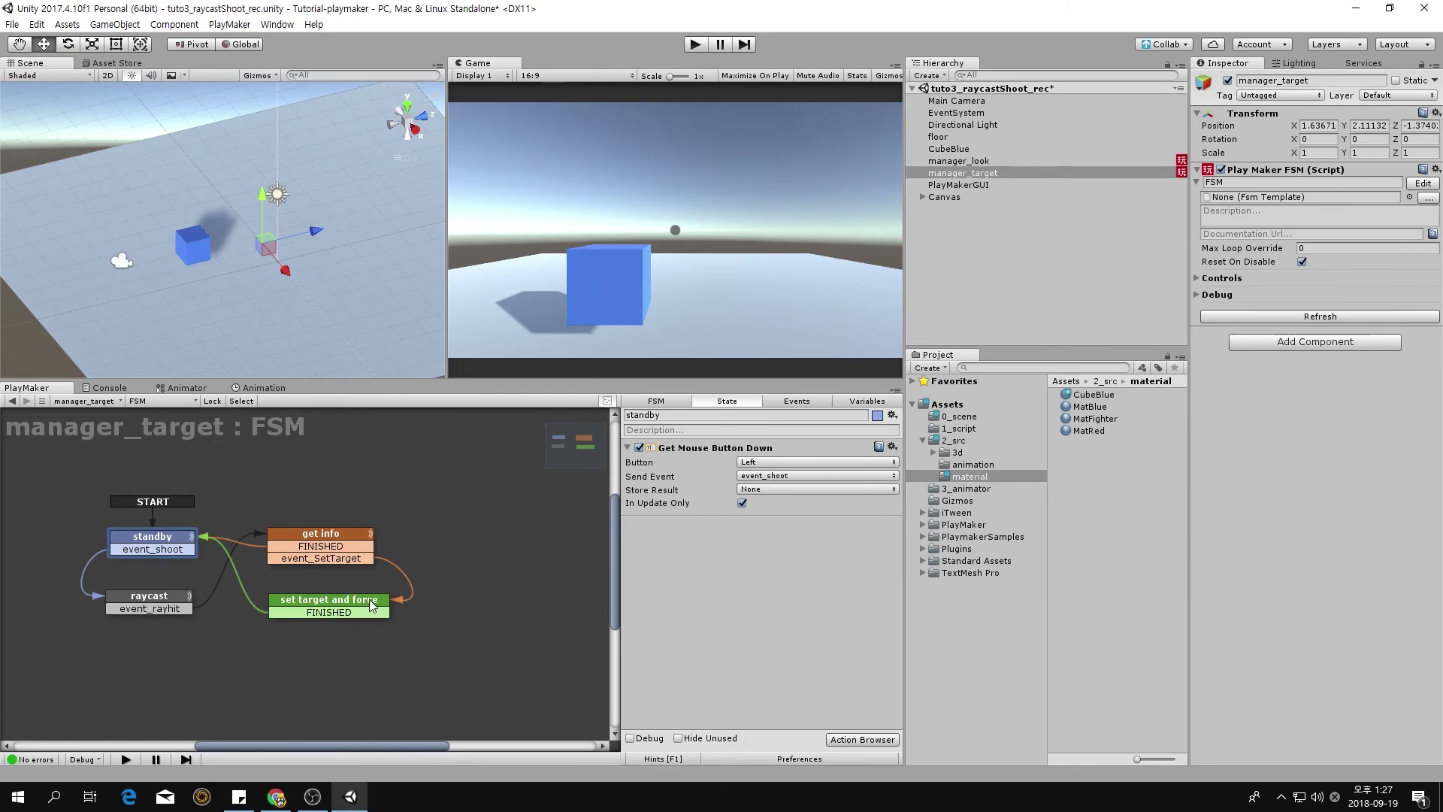
- Change the Multiply By factor applied to posNormal in the set target and force state
click(373, 606)
click(752, 476)
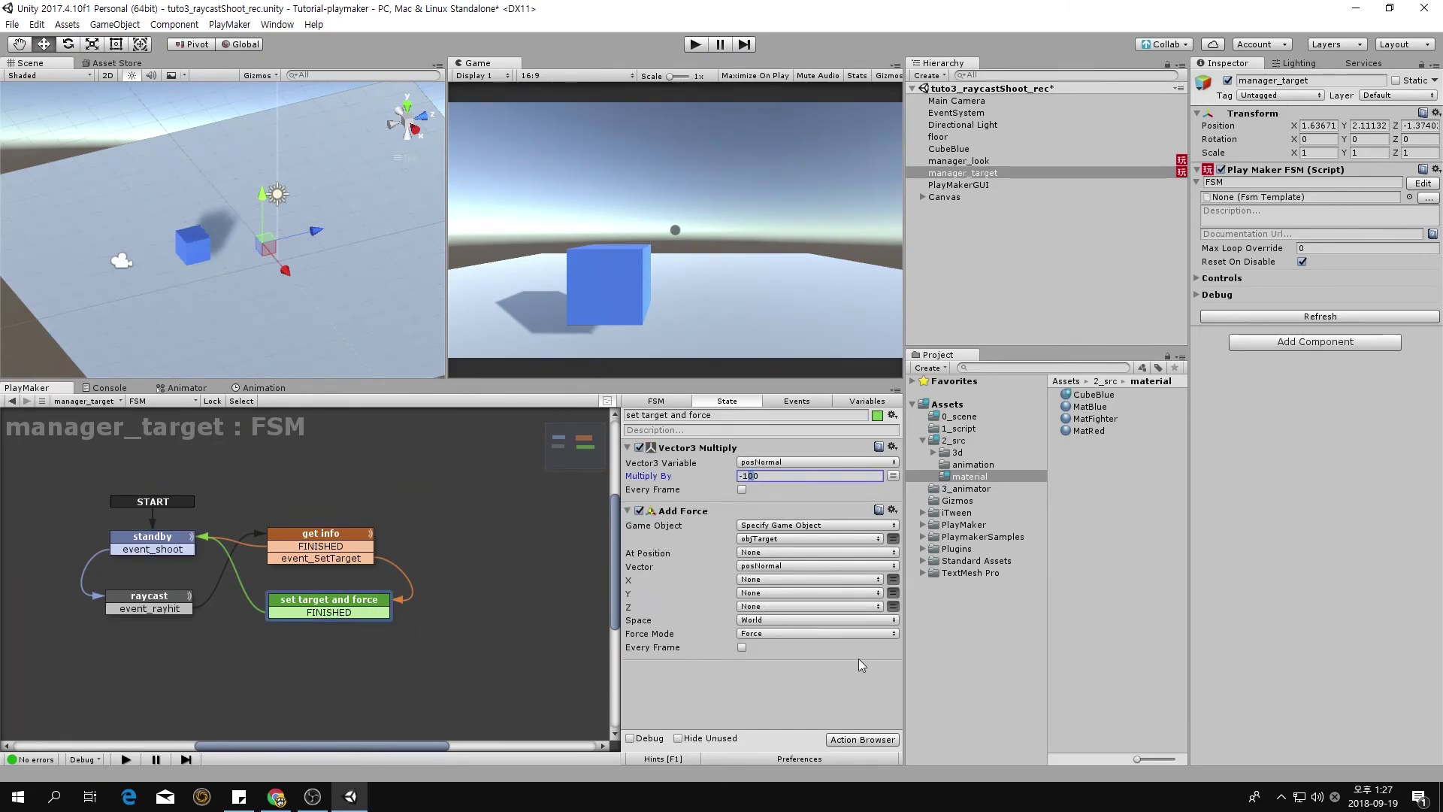
text(5)
- Test in play mode how shots push the cube with the Multiply By factor of -150, and stop the game
click(695, 44)
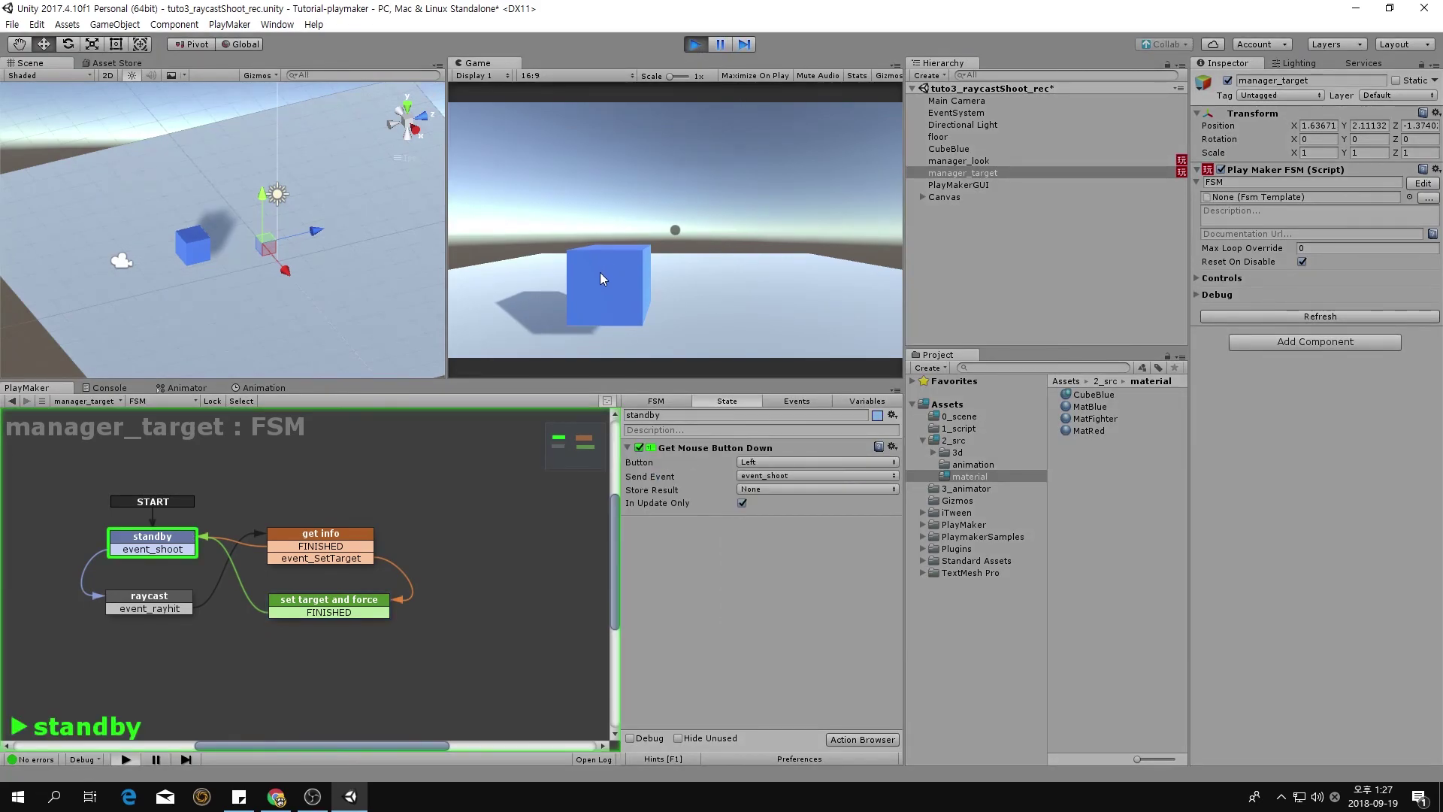
click(517, 367)
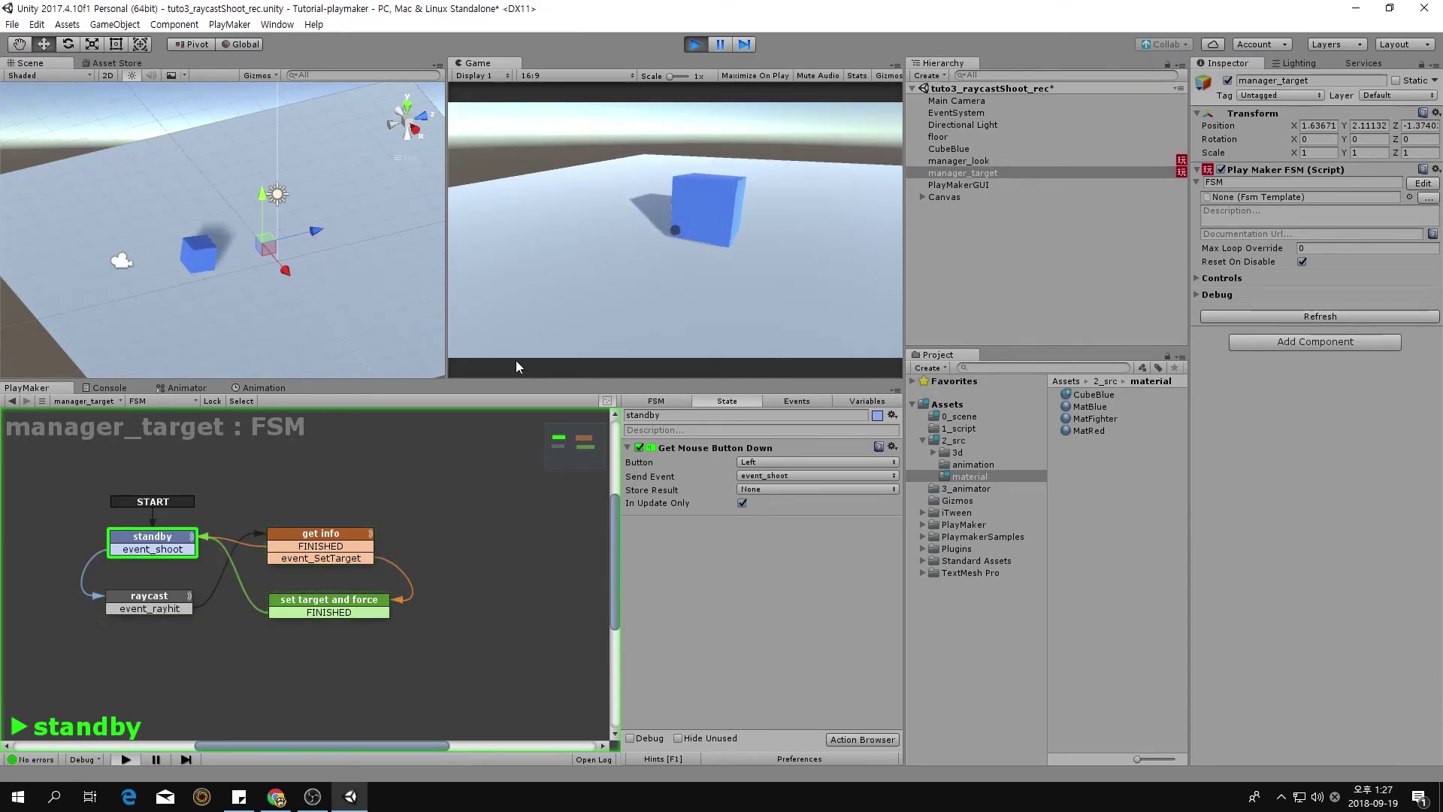
click(562, 353)
click(562, 353)
click(563, 353)
click(563, 354)
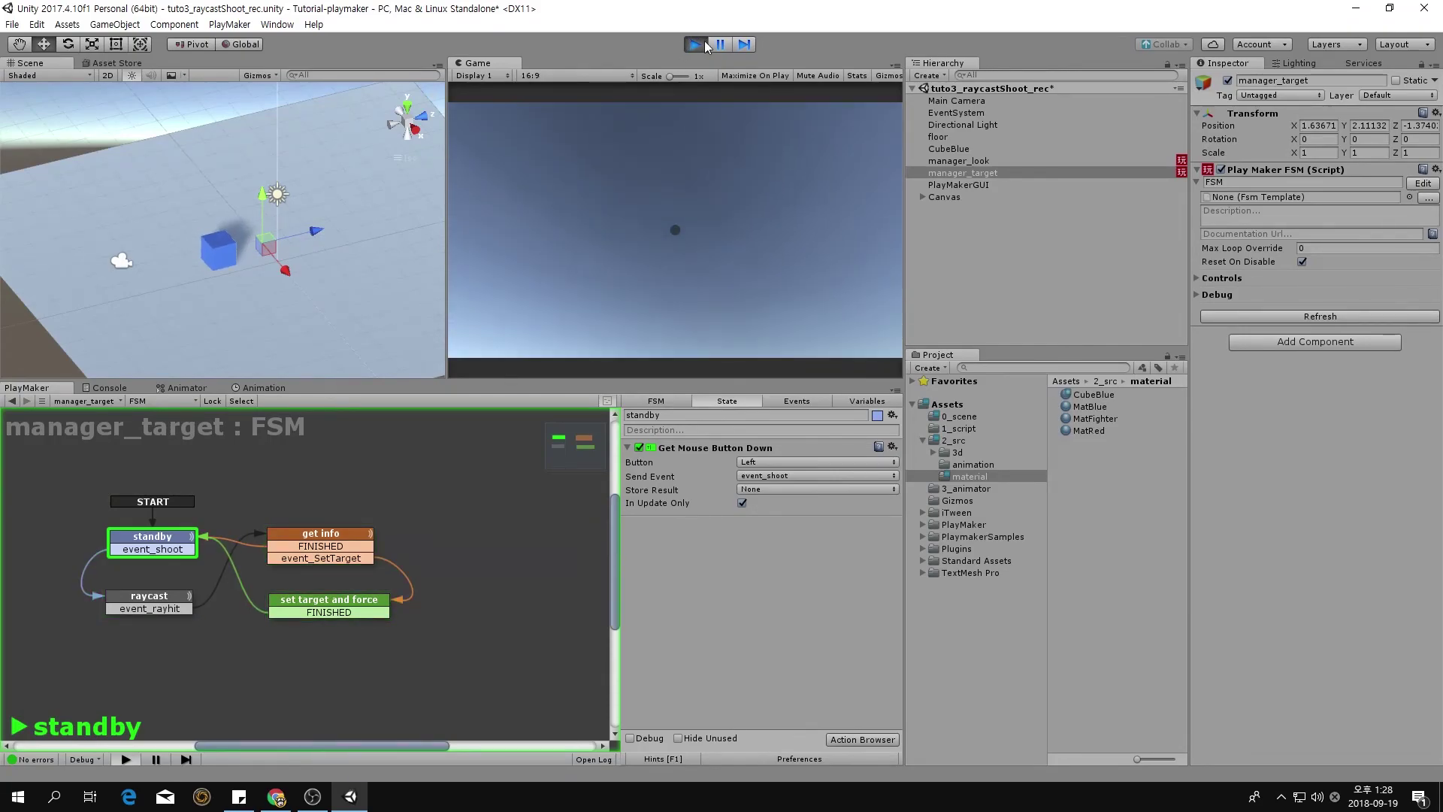
click(698, 44)
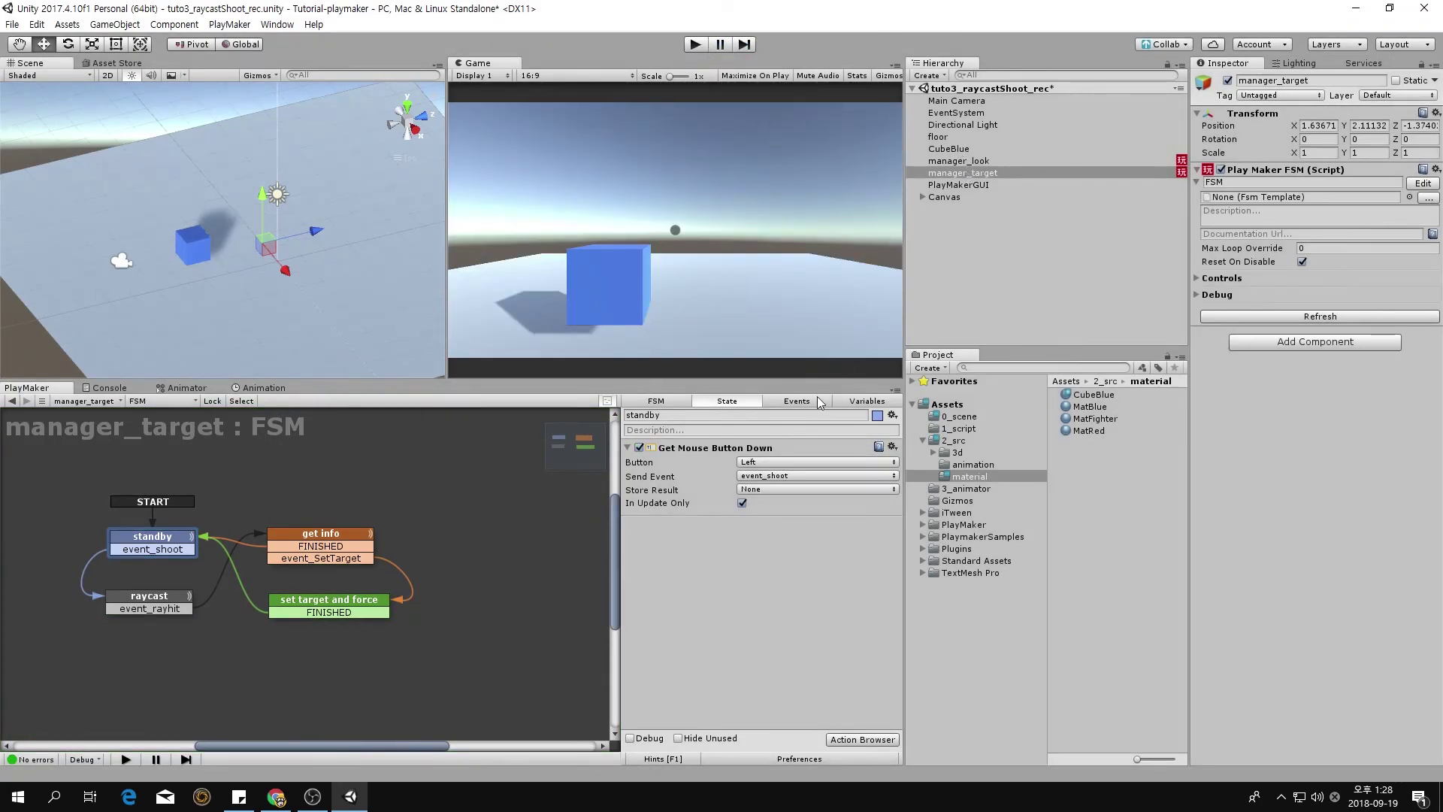
- In the set target and force state, set Add Force's At Position to posPoint
click(375, 600)
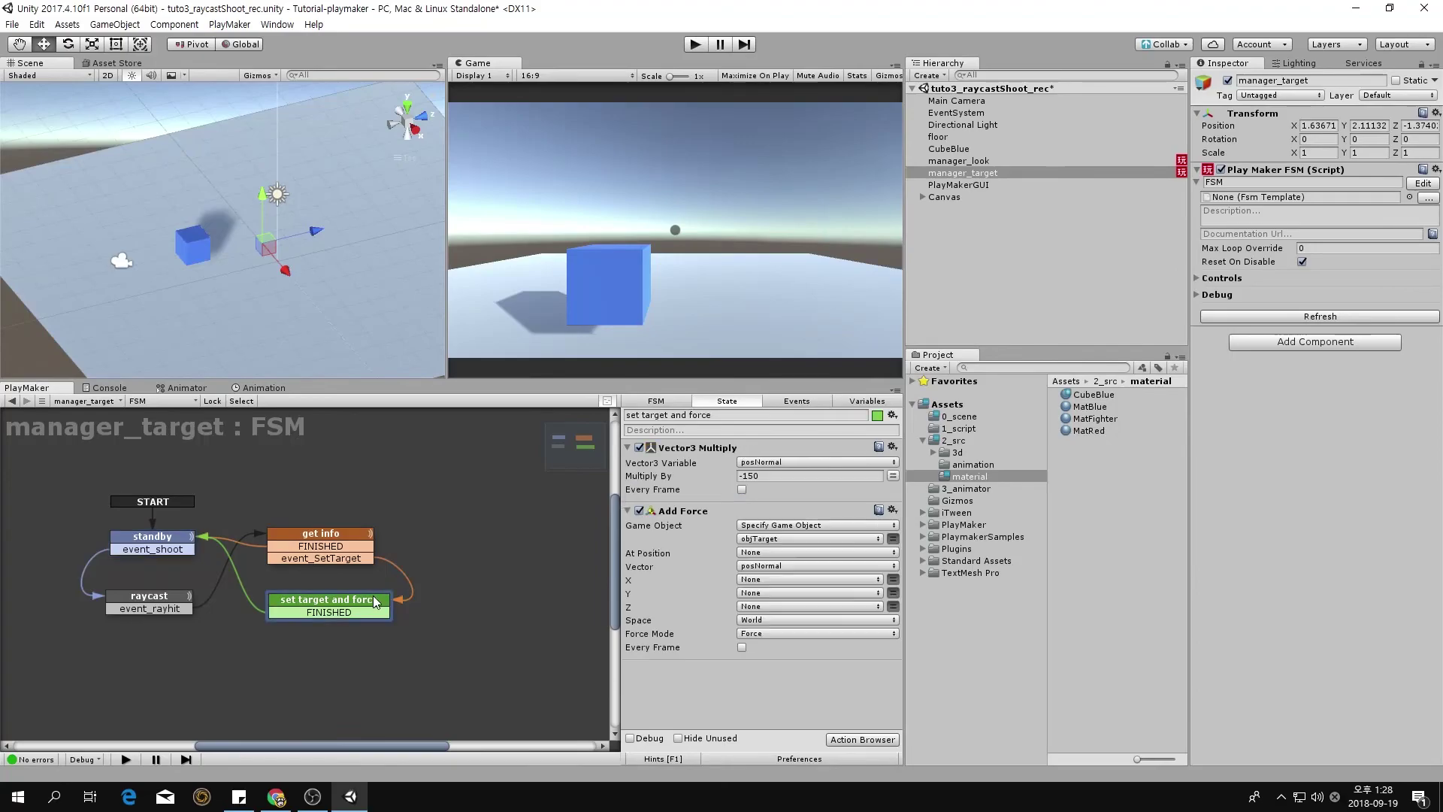
click(746, 554)
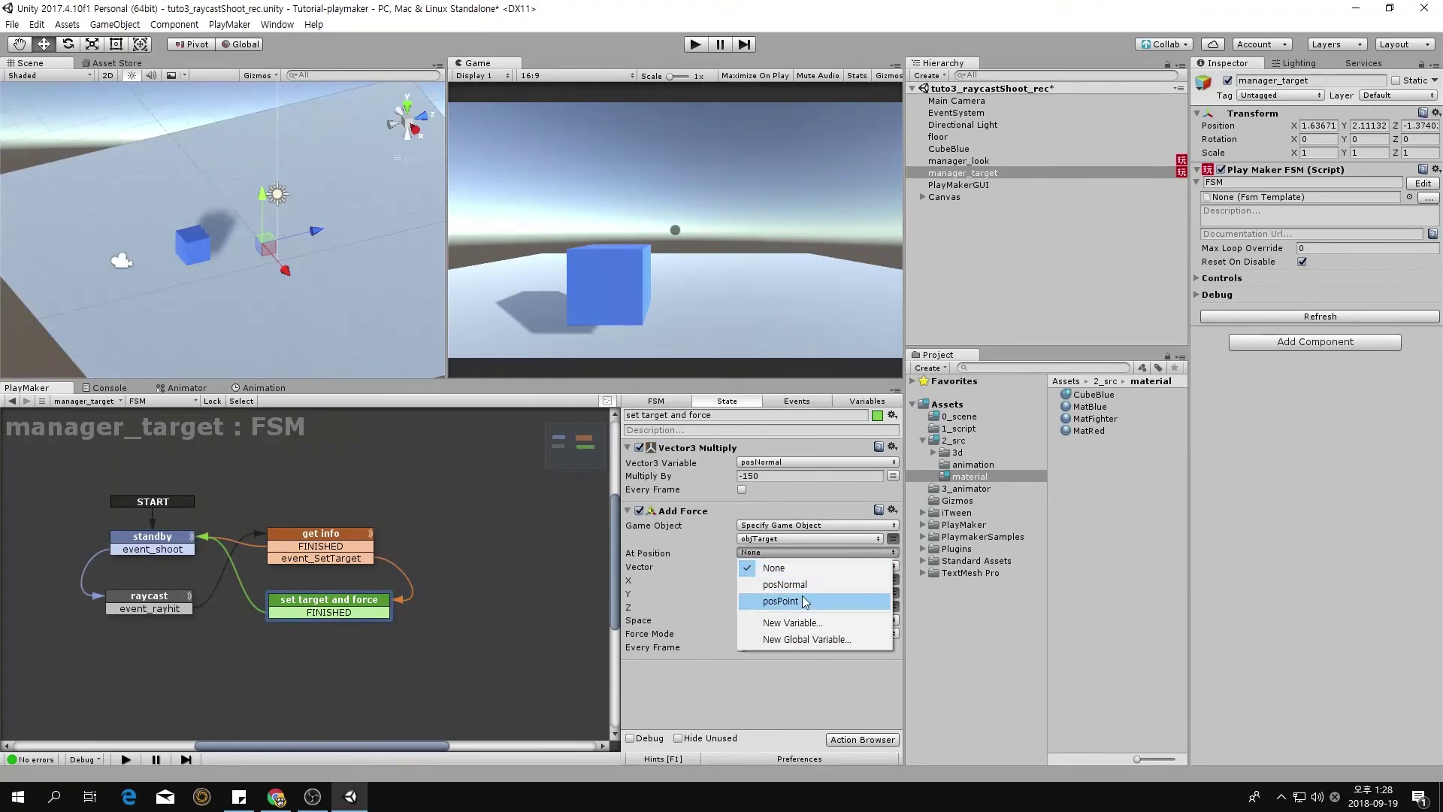
click(802, 595)
- Run the game, shoot the cube repeatedly at different spots to test force applied at the hit point, and stop the game
click(698, 44)
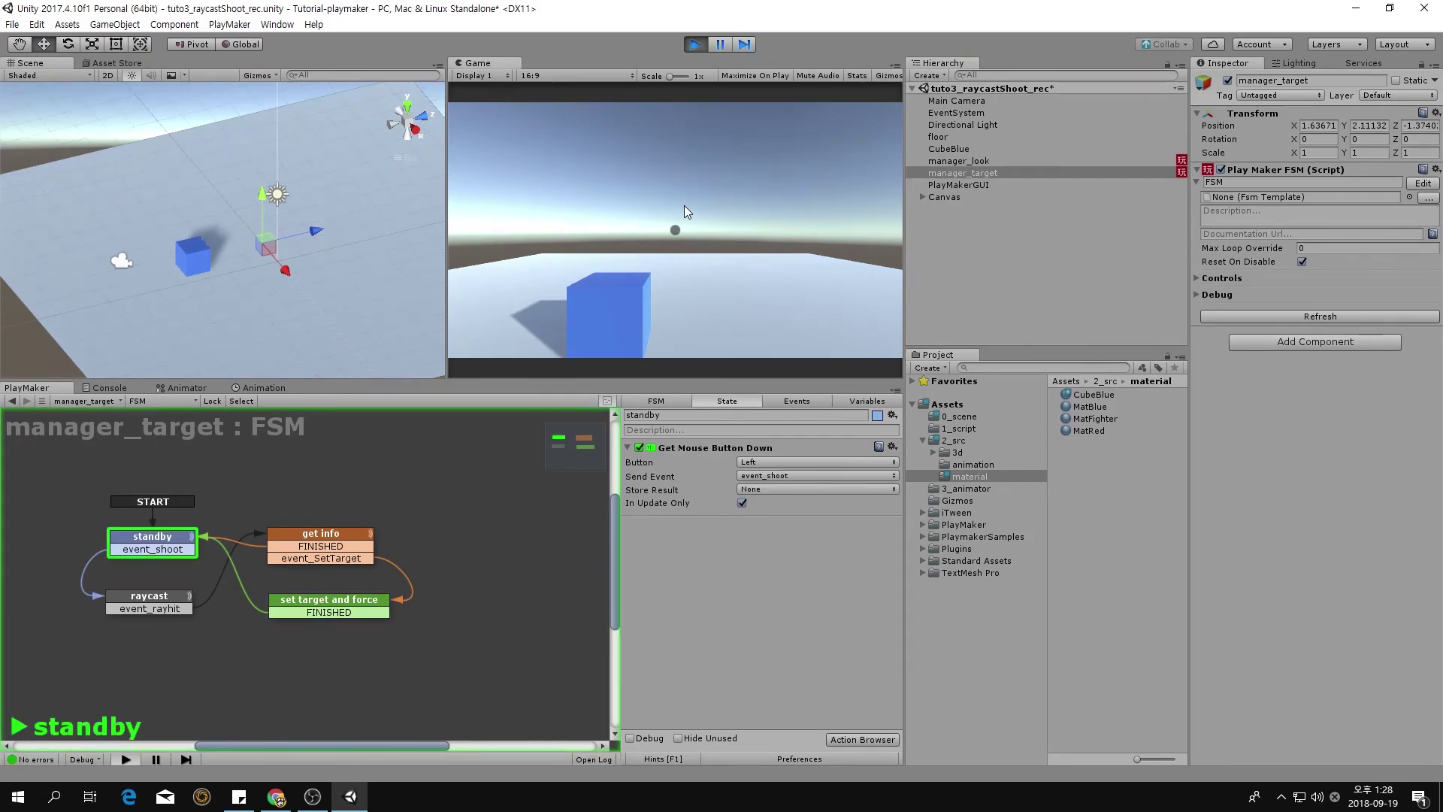
click(646, 299)
click(629, 300)
click(614, 291)
click(616, 288)
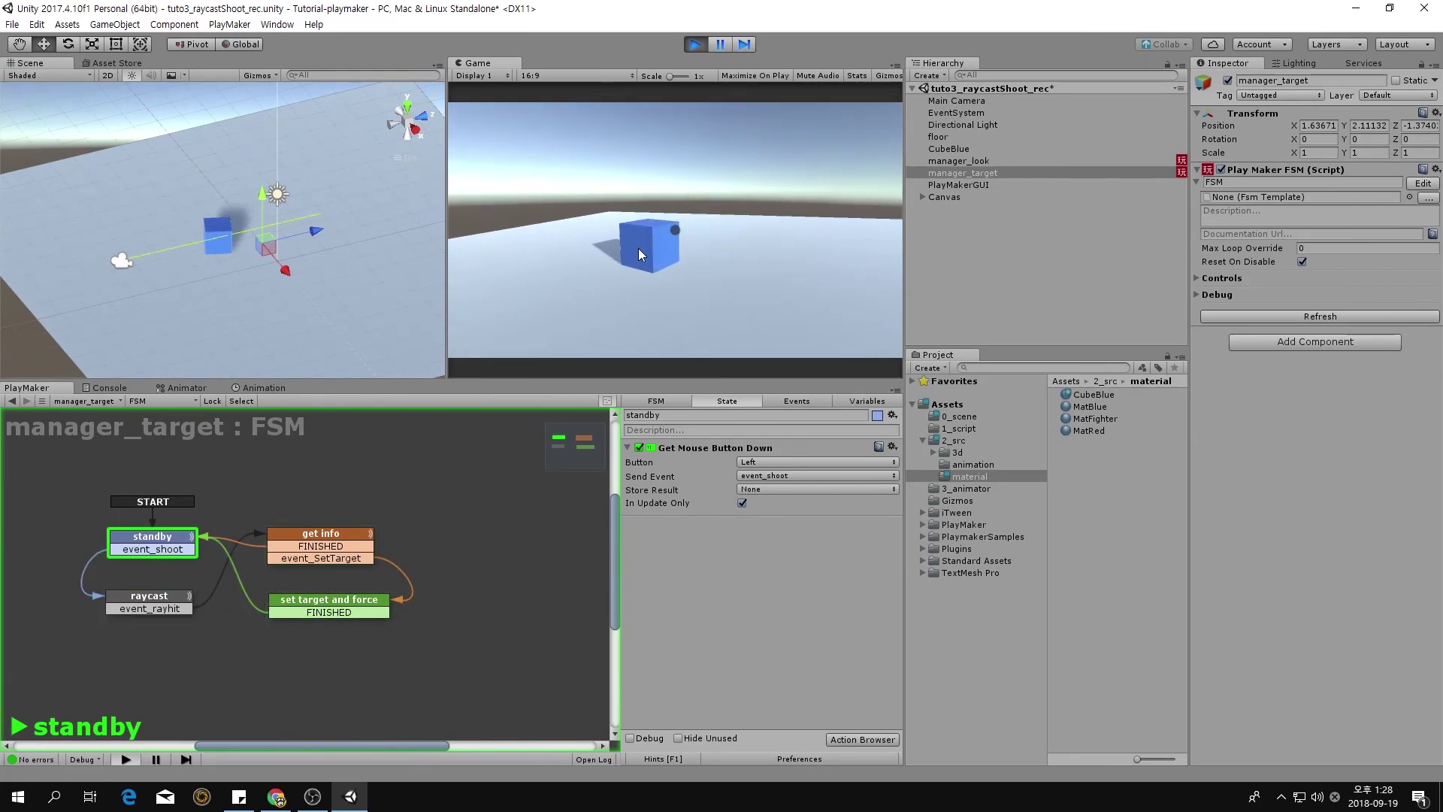
click(638, 248)
click(611, 261)
click(579, 252)
click(599, 248)
click(599, 248)
click(589, 248)
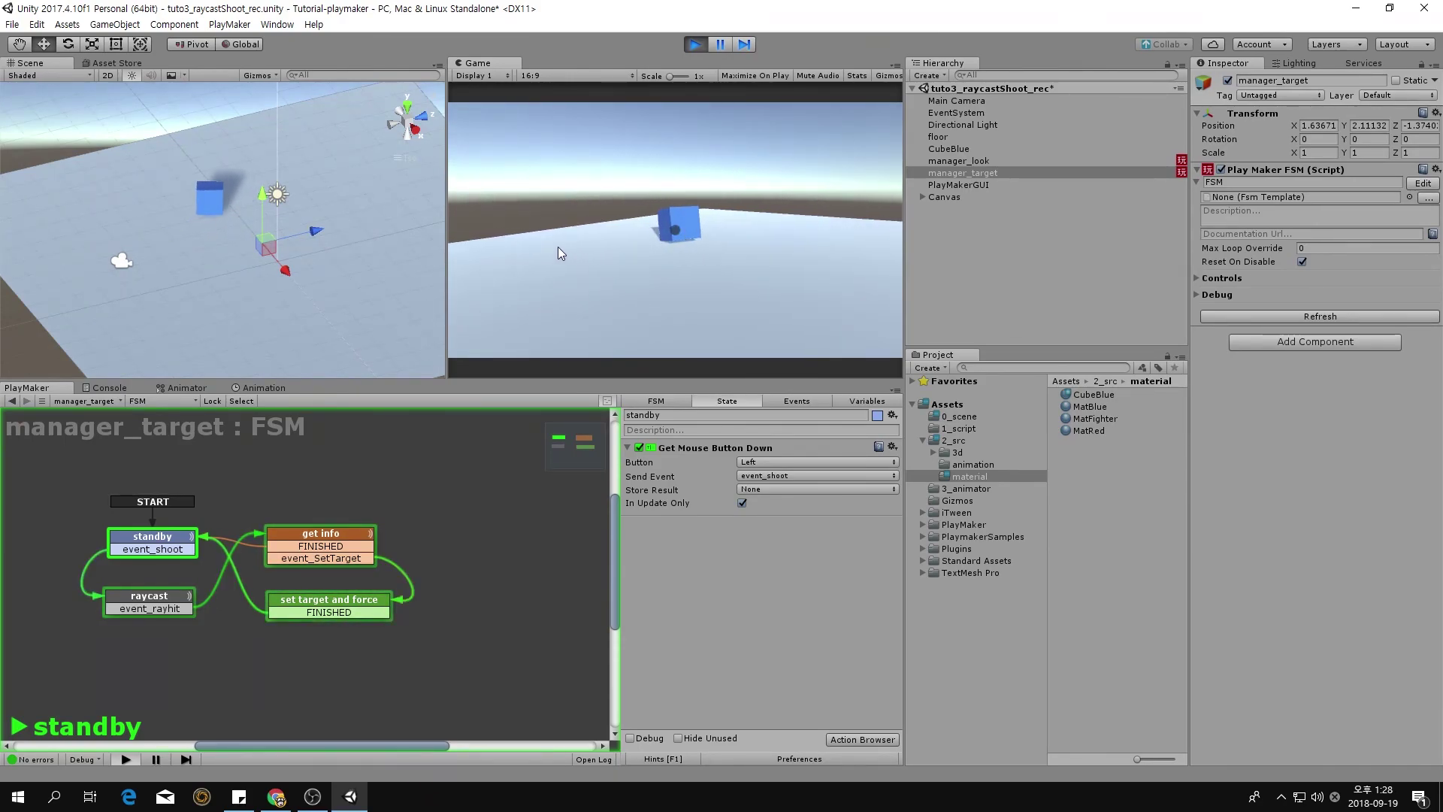
click(697, 43)
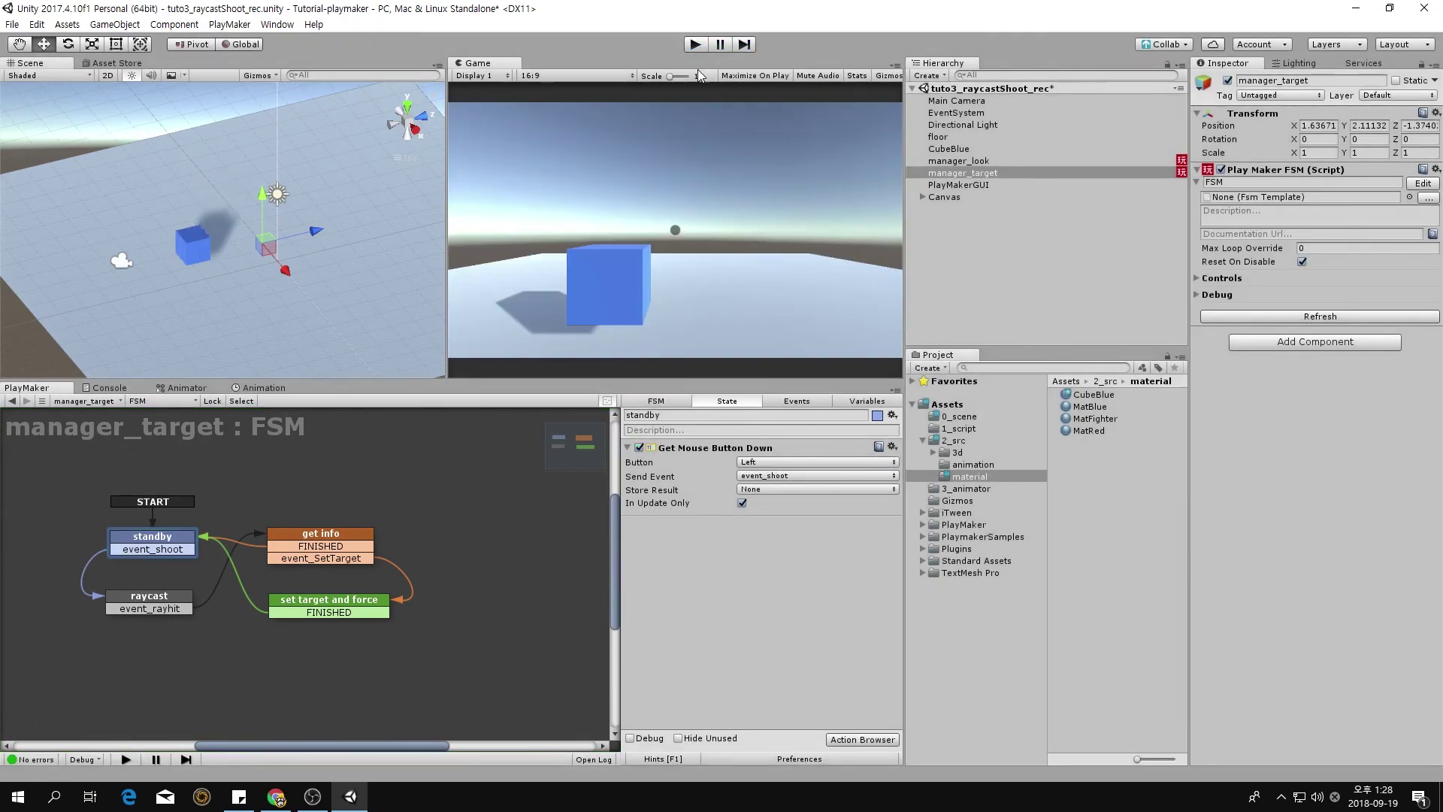